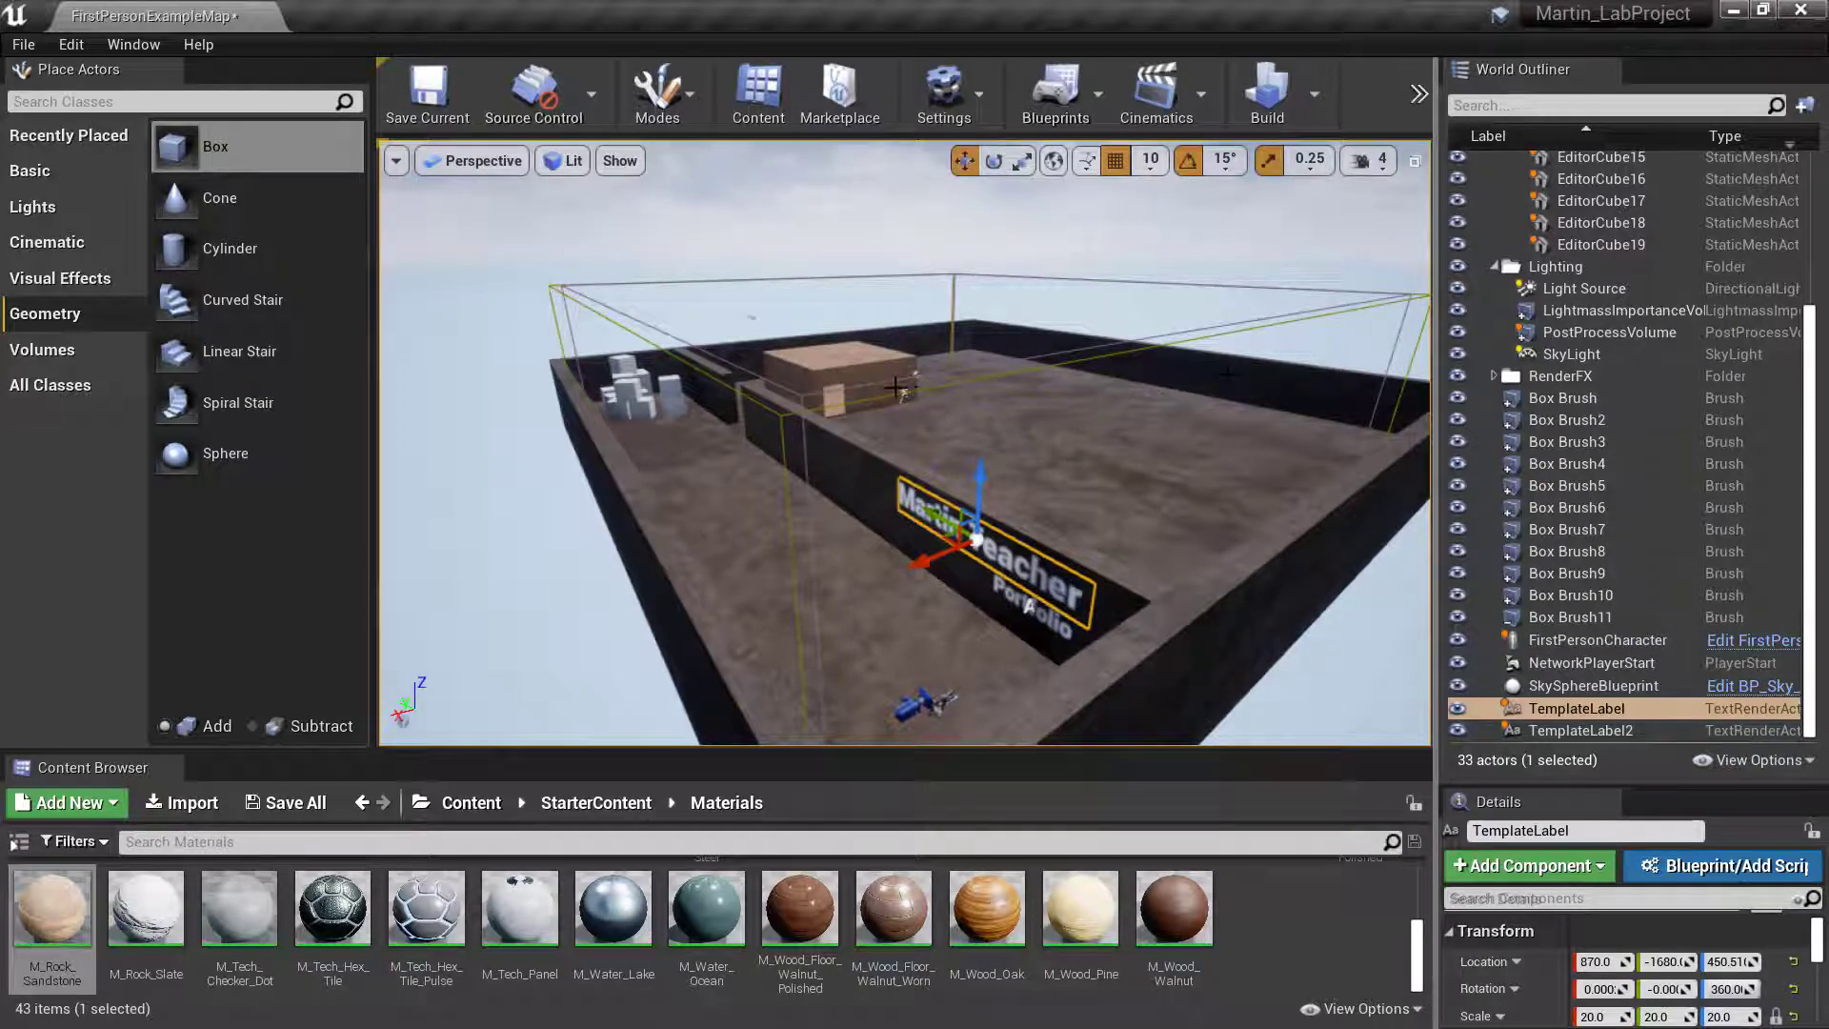
Select the house's outer box brush, Box Brush10, and open its name for renaming.
{"action": "mouse_move", "coordinate": [970, 420]}
{"action": "right_mouse_down"}
{"action": "mouse_move", "coordinate": [857, 404]}
{"action": "mouse_move", "coordinate": [856, 303]}
{"action": "mouse_move", "coordinate": [945, 415]}
{"action": "mouse_move", "coordinate": [894, 419]}
{"action": "mouse_move", "coordinate": [950, 429]}
{"action": "right_mouse_up"}
{"action": "key", "text": "w"}
{"action": "key", "text": "w"}
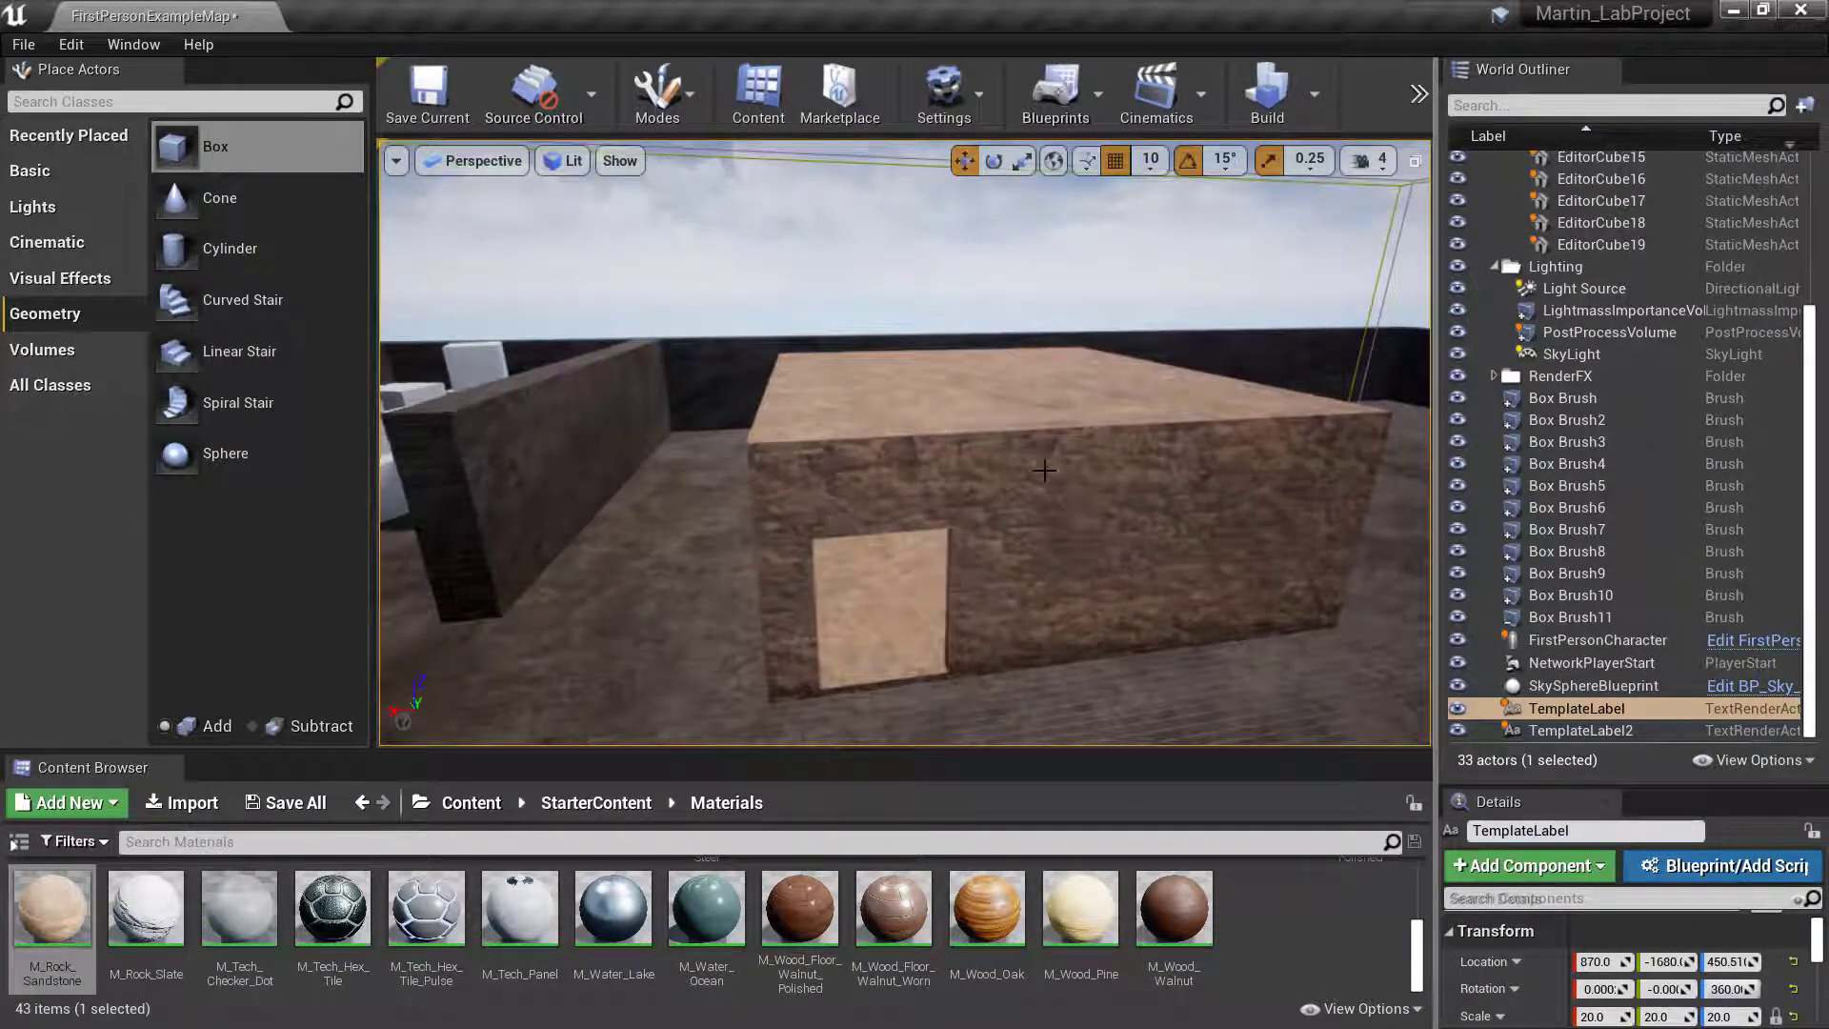
{"action": "left_click", "coordinate": [1032, 497]}
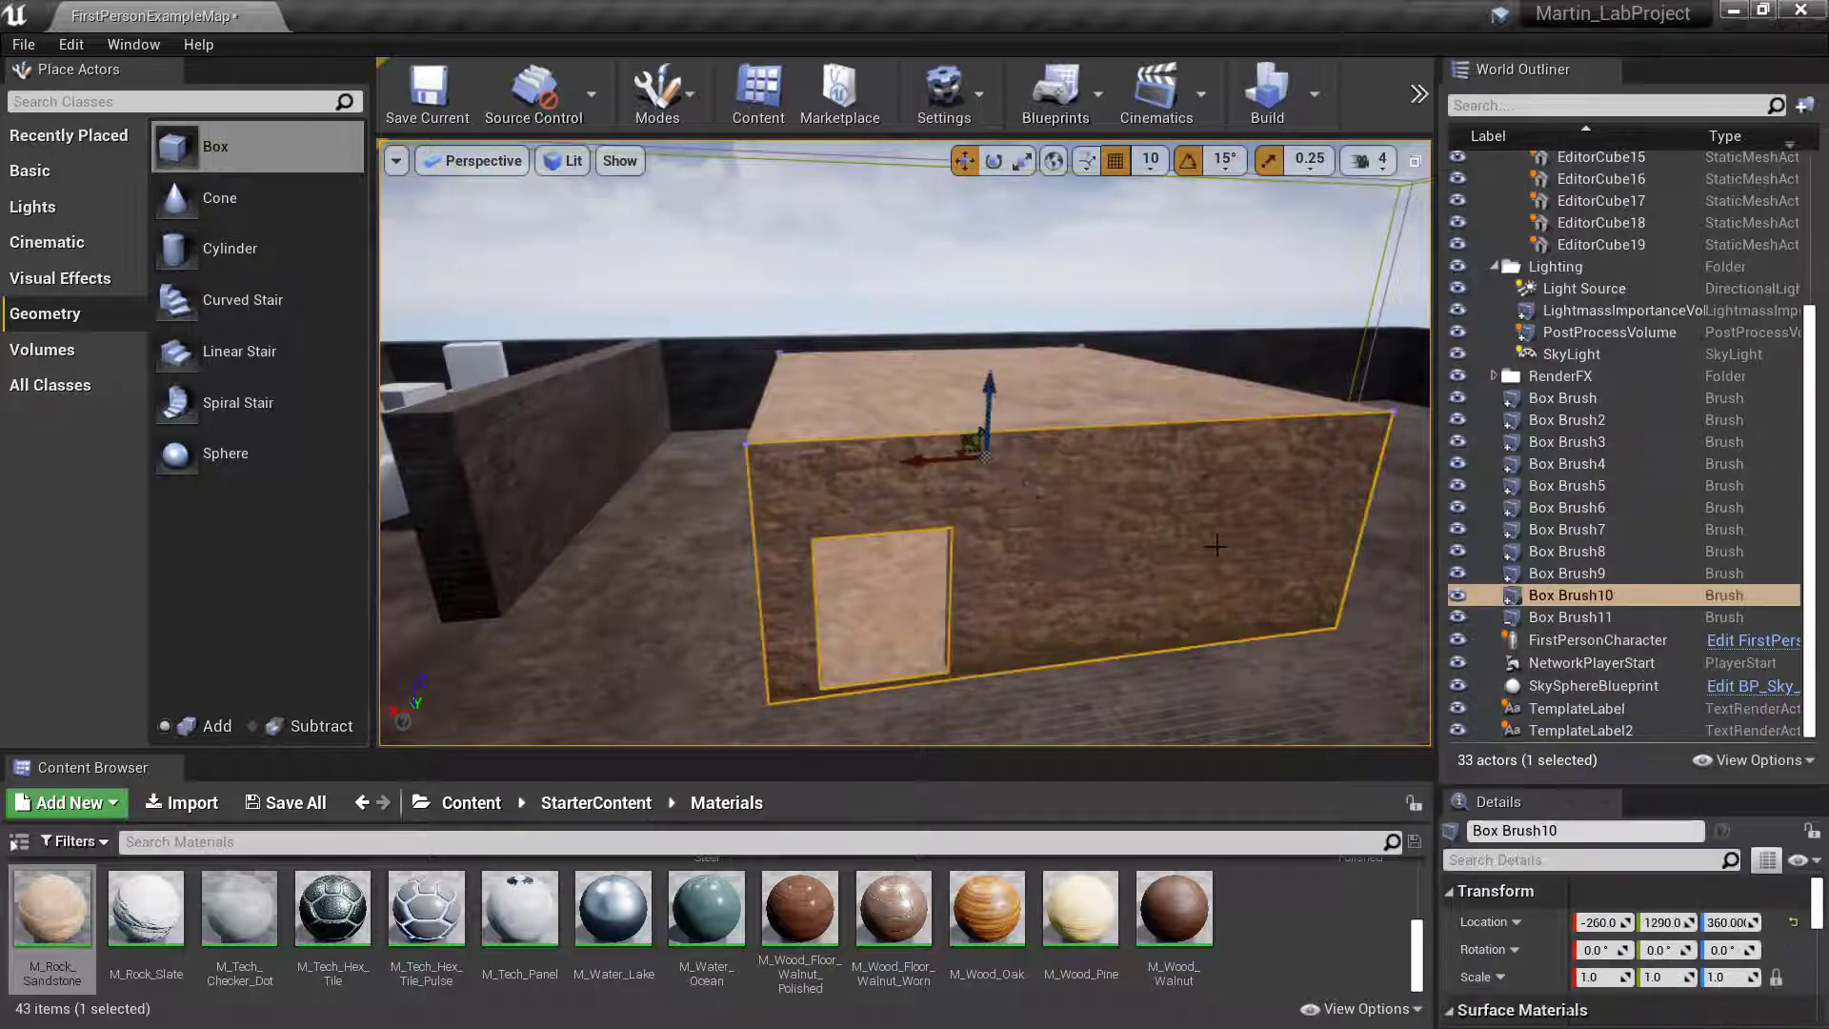
{"action": "left_click", "coordinate": [1549, 594]}
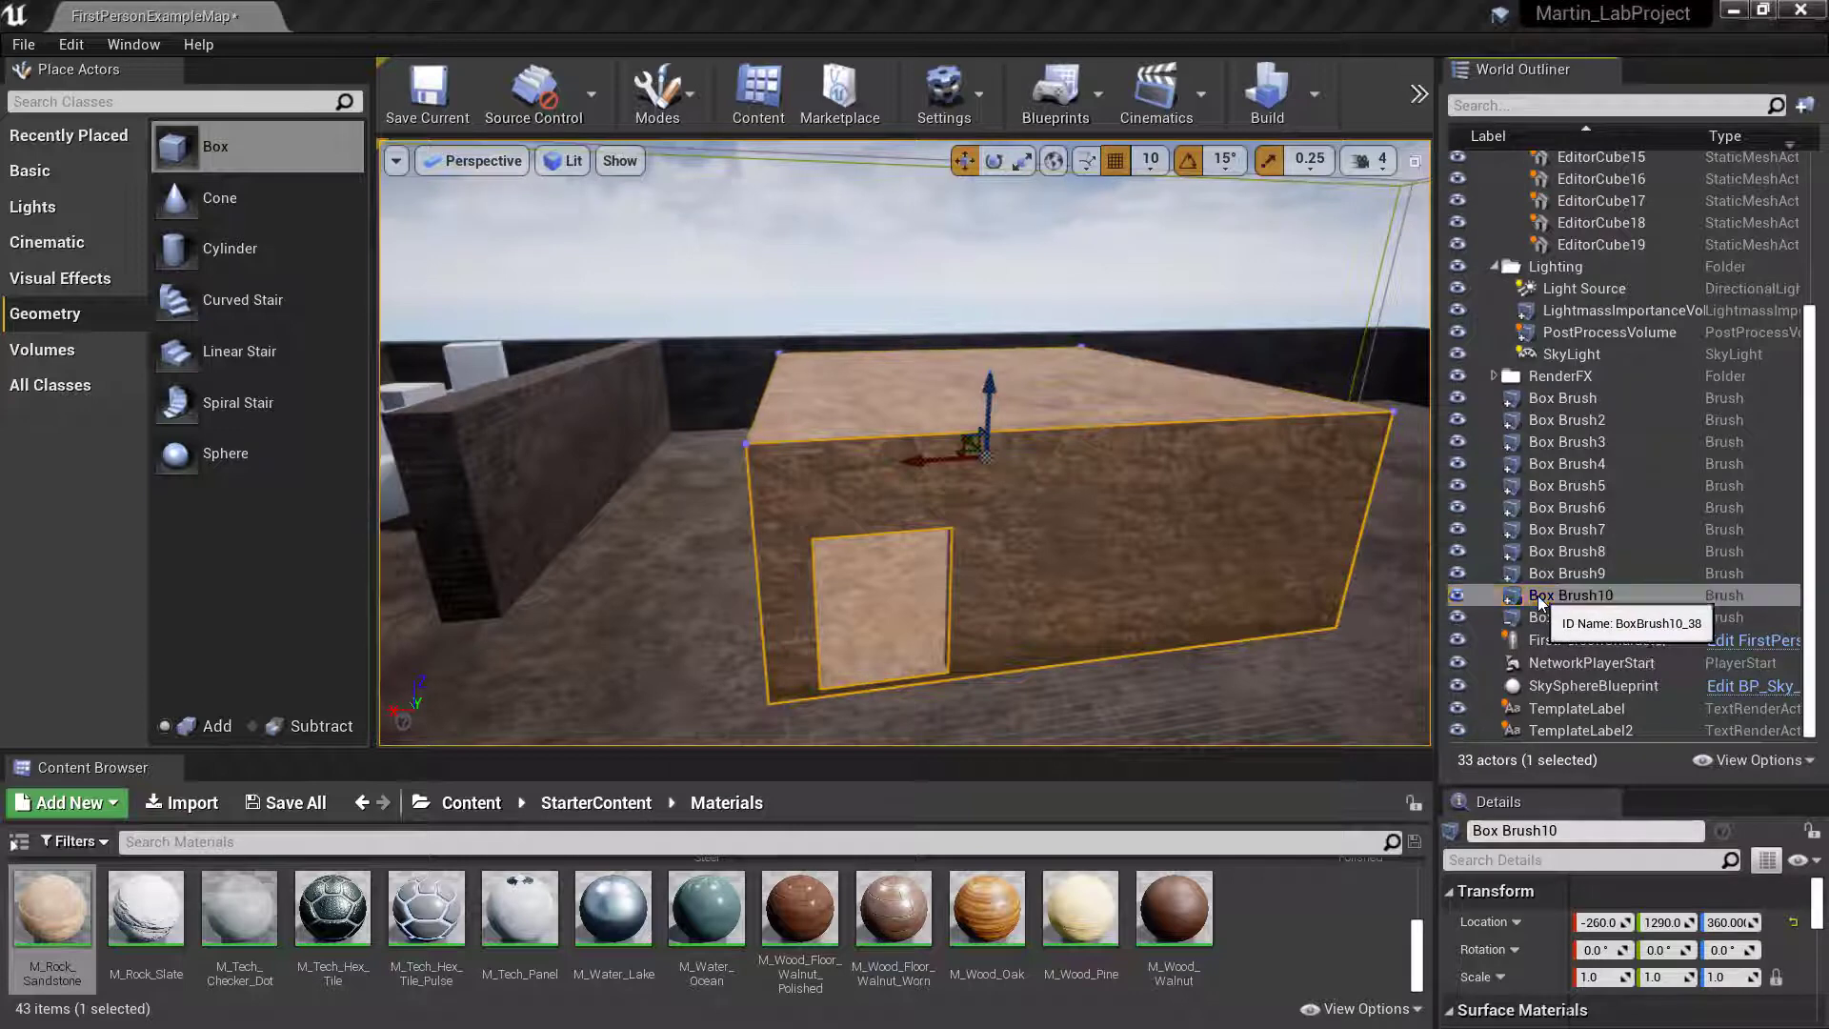
{"action": "right_click", "coordinate": [1487, 605]}
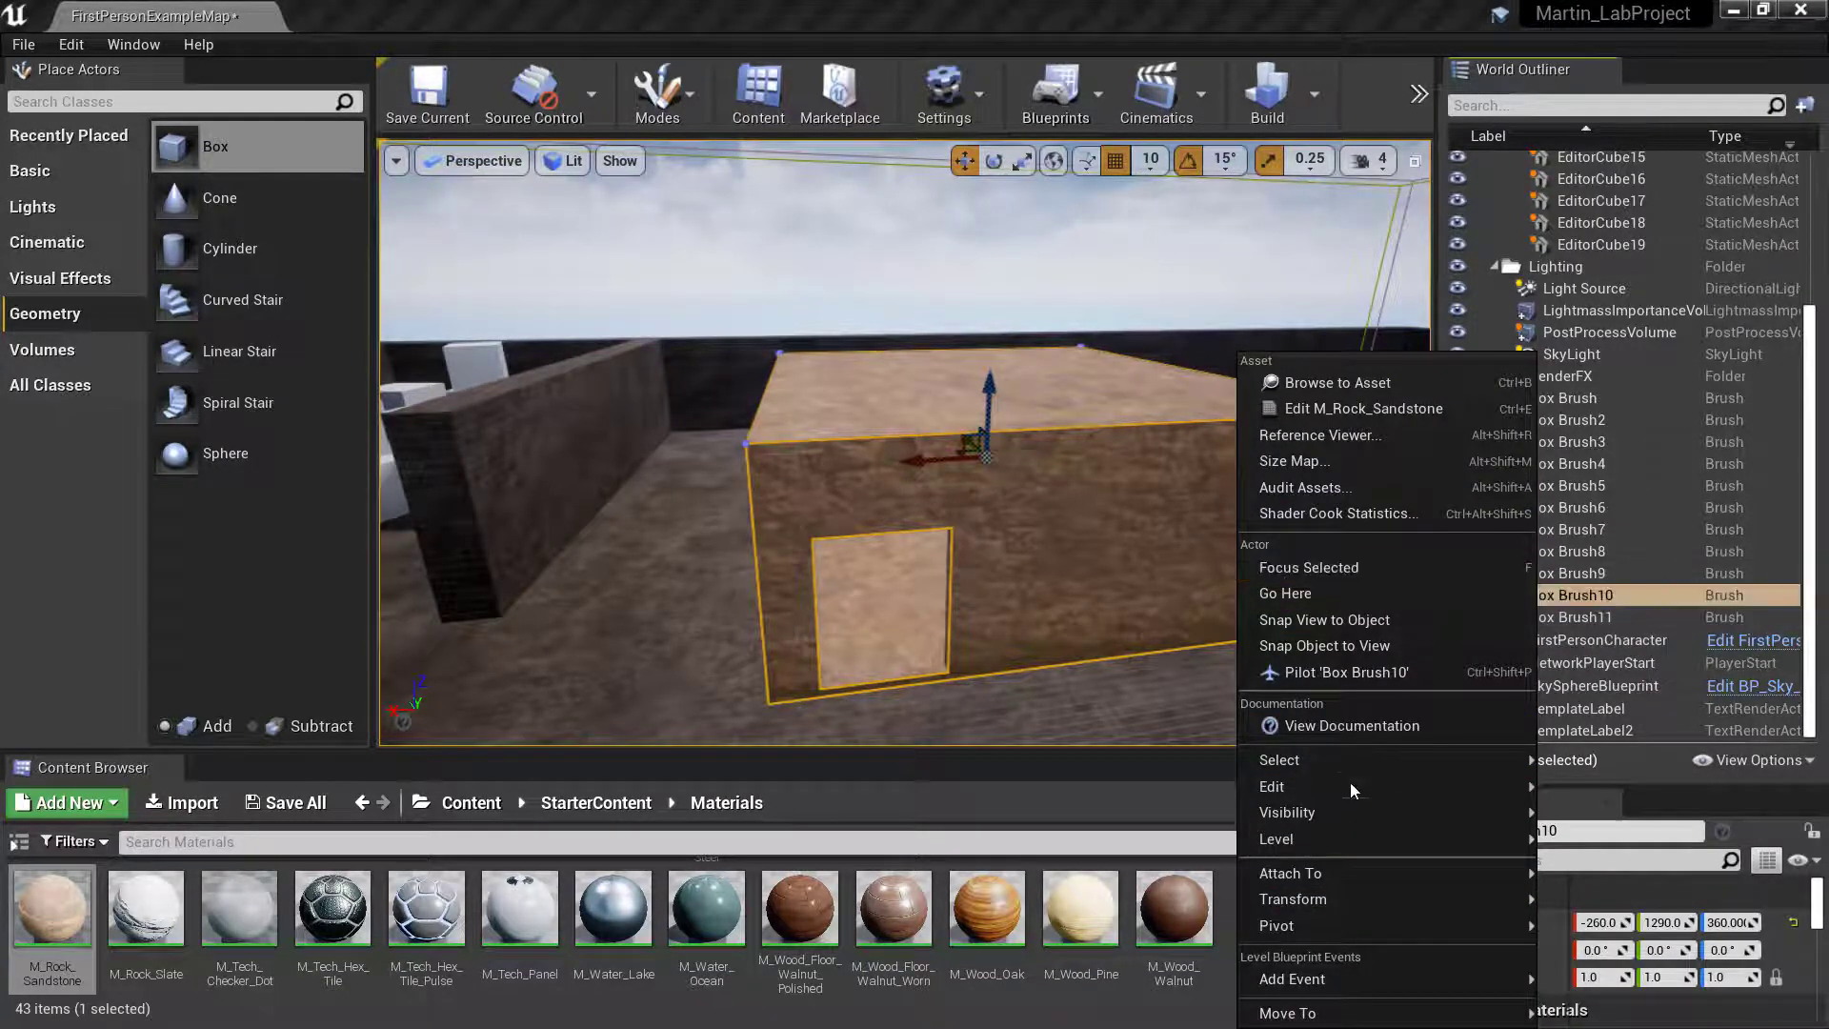
{"action": "mouse_move", "coordinate": [1349, 786]}
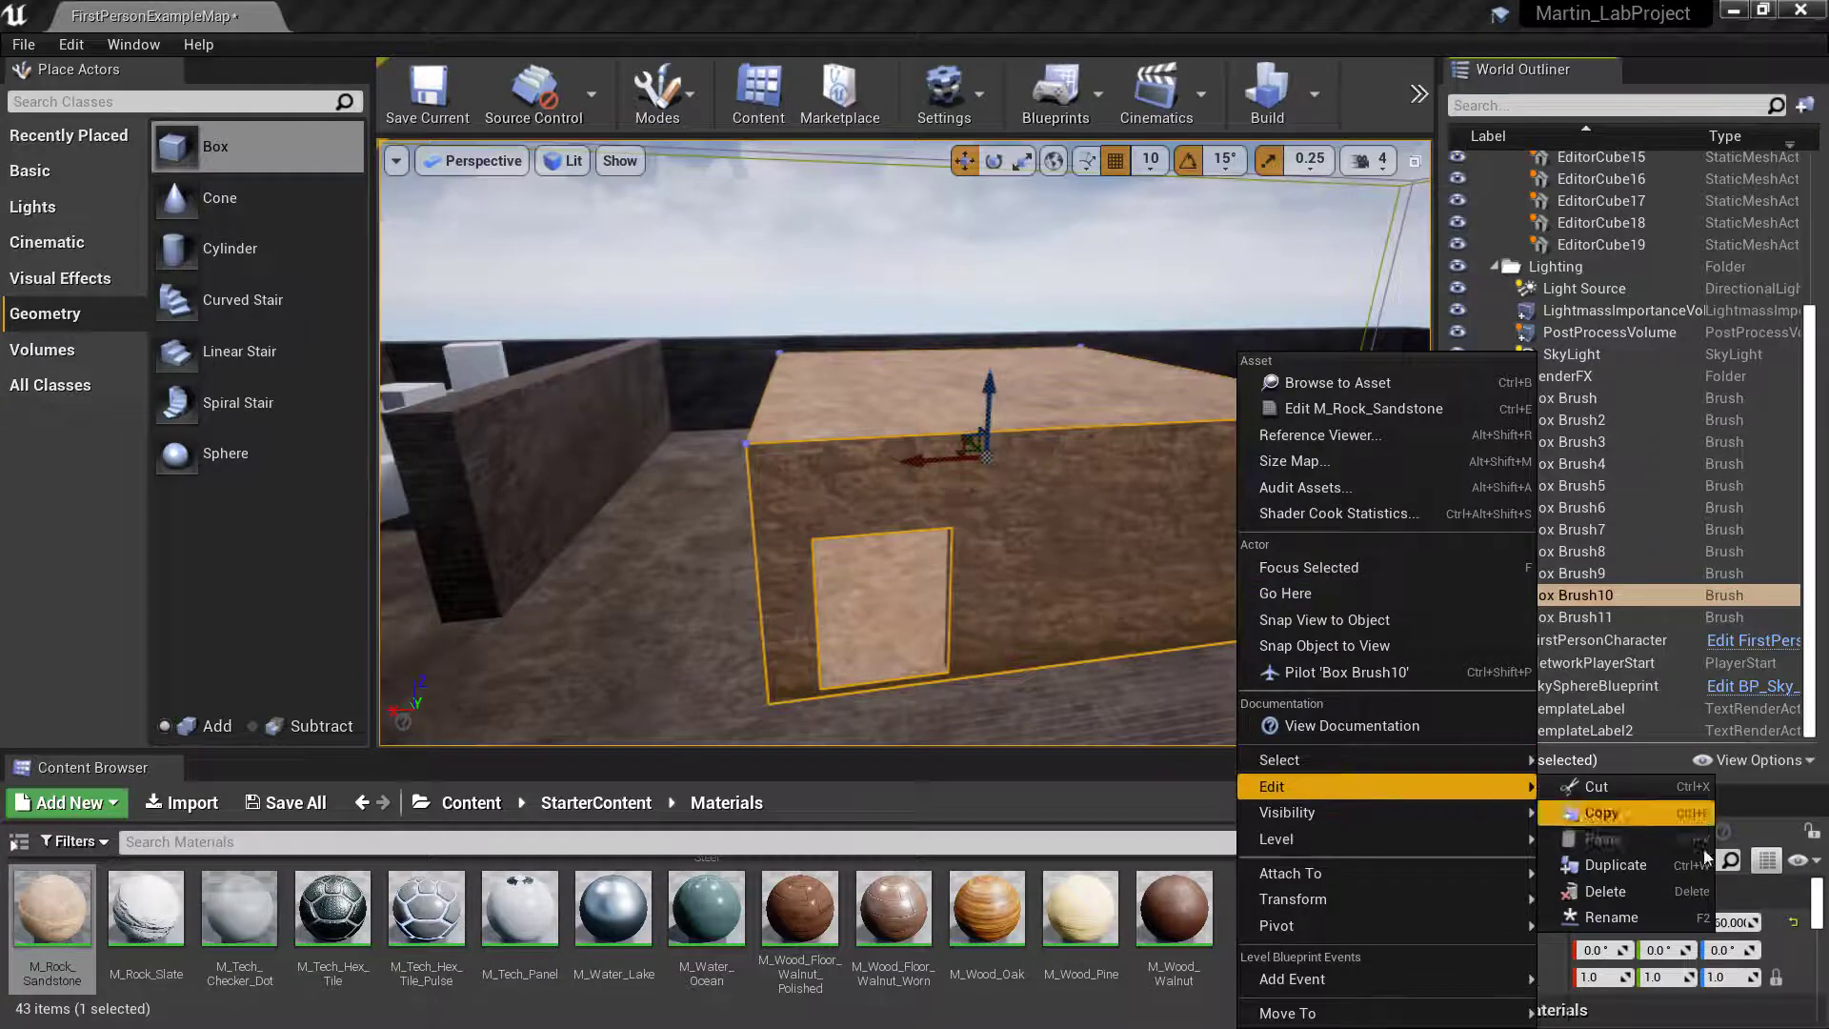
{"action": "left_click", "coordinate": [1679, 932]}
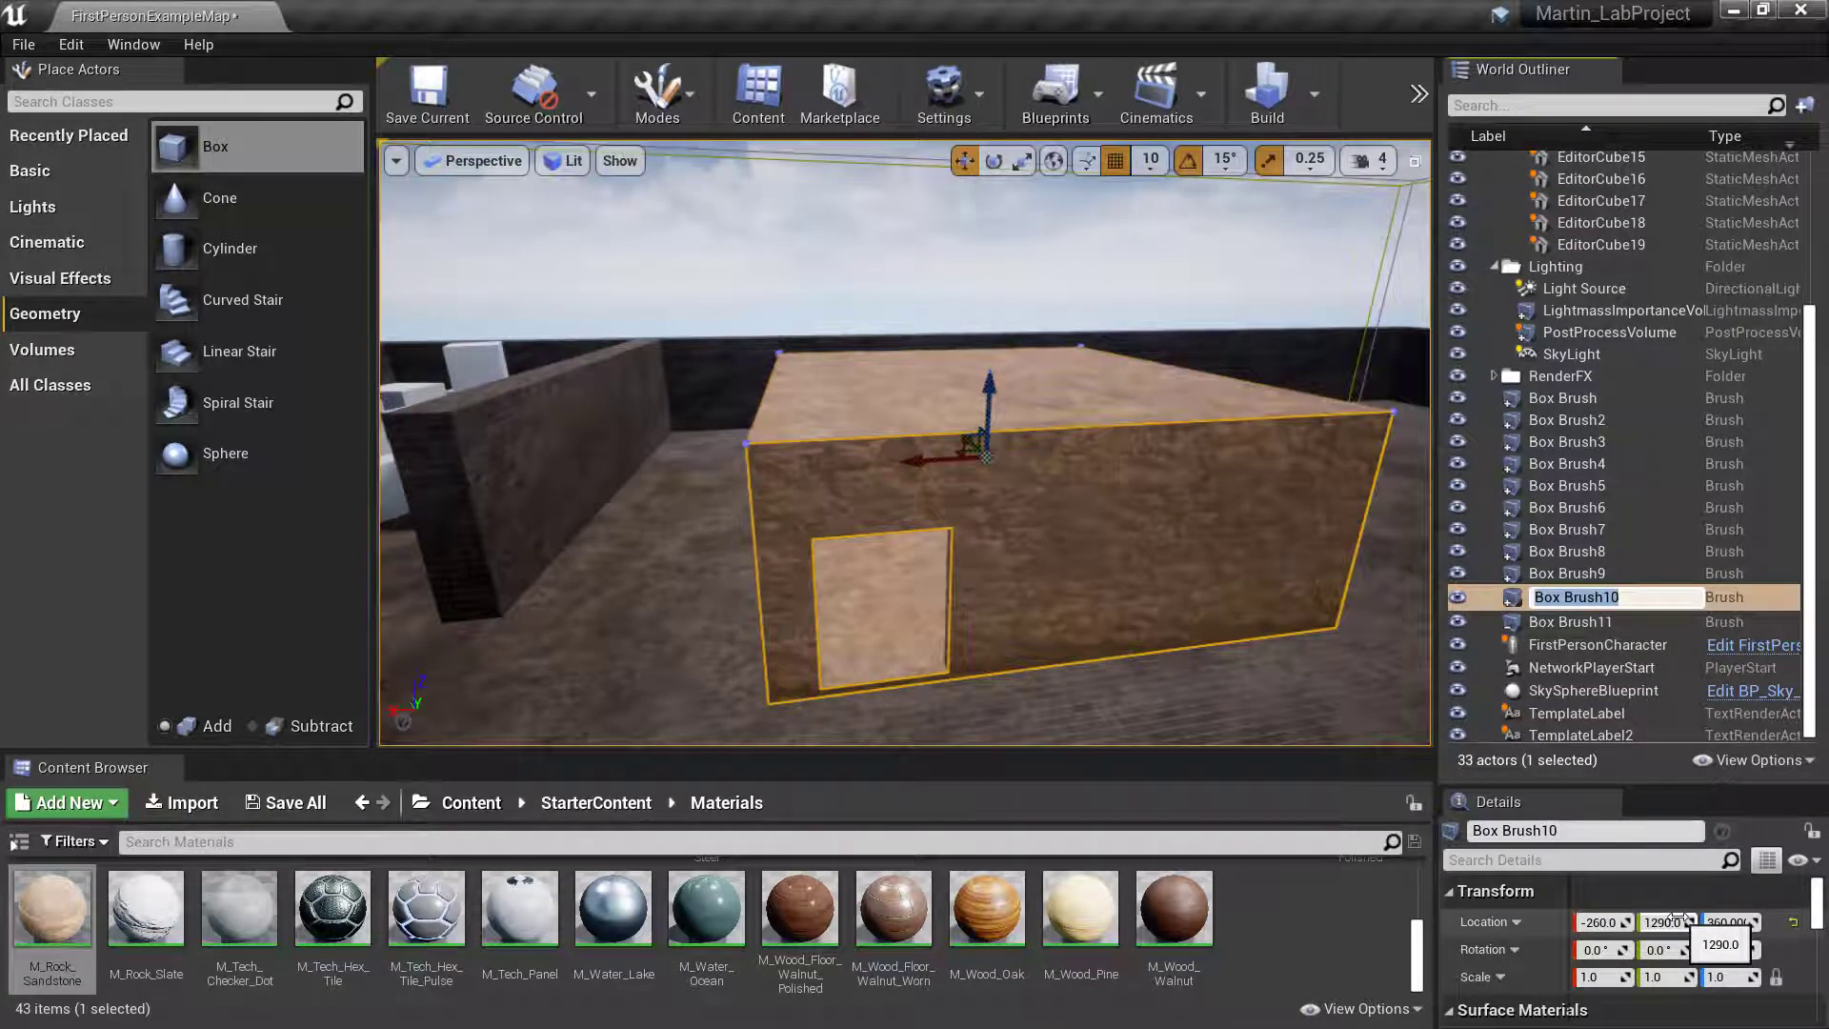
{"action": "type", "text": "House"}
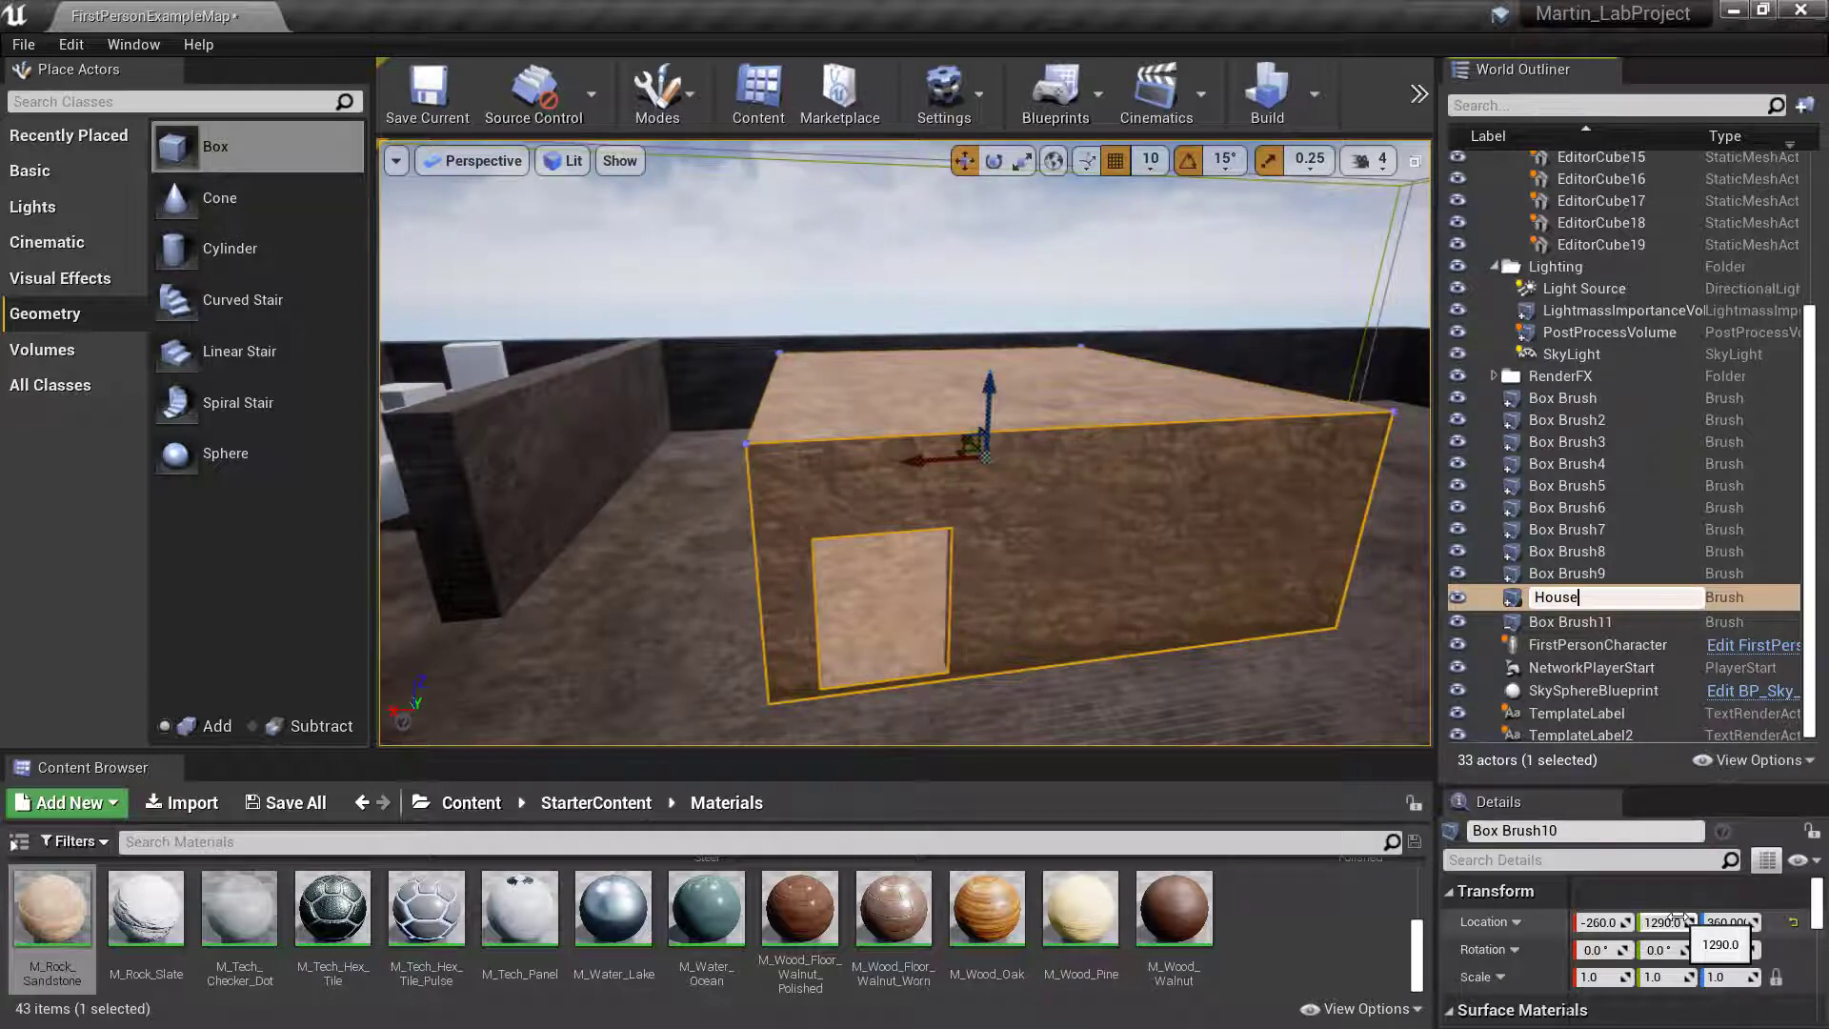
{"action": "type", "text": "_FS"}
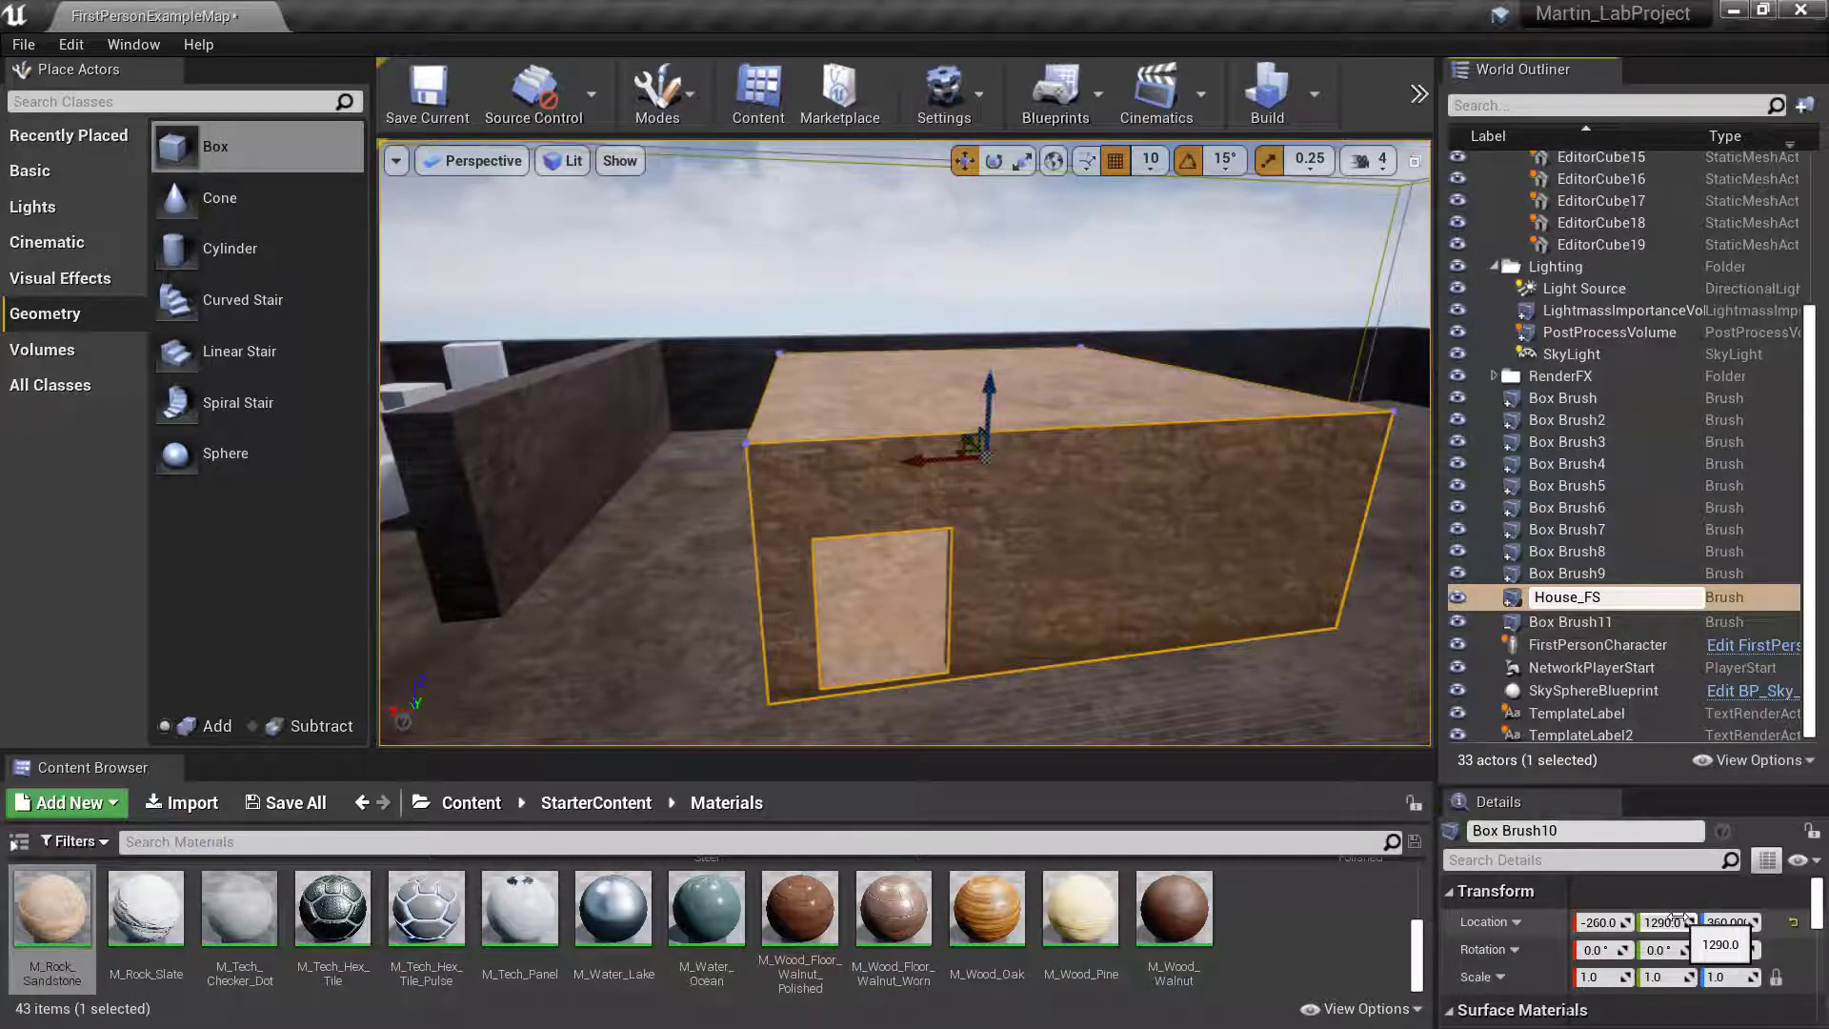
{"action": "type", "text": "OU"}
{"action": "key", "text": "BackSpace"}
{"action": "key", "text": "BackSpace"}
{"action": "key", "text": "BackSpace"}
{"action": "key", "text": "BackSpace"}
{"action": "key", "text": "BackSpace"}
{"action": "key", "text": "BackSpace"}
{"action": "key", "text": "BackSpace"}
{"action": "key", "text": "BackSpace"}
{"action": "key", "text": "BackSpace"}
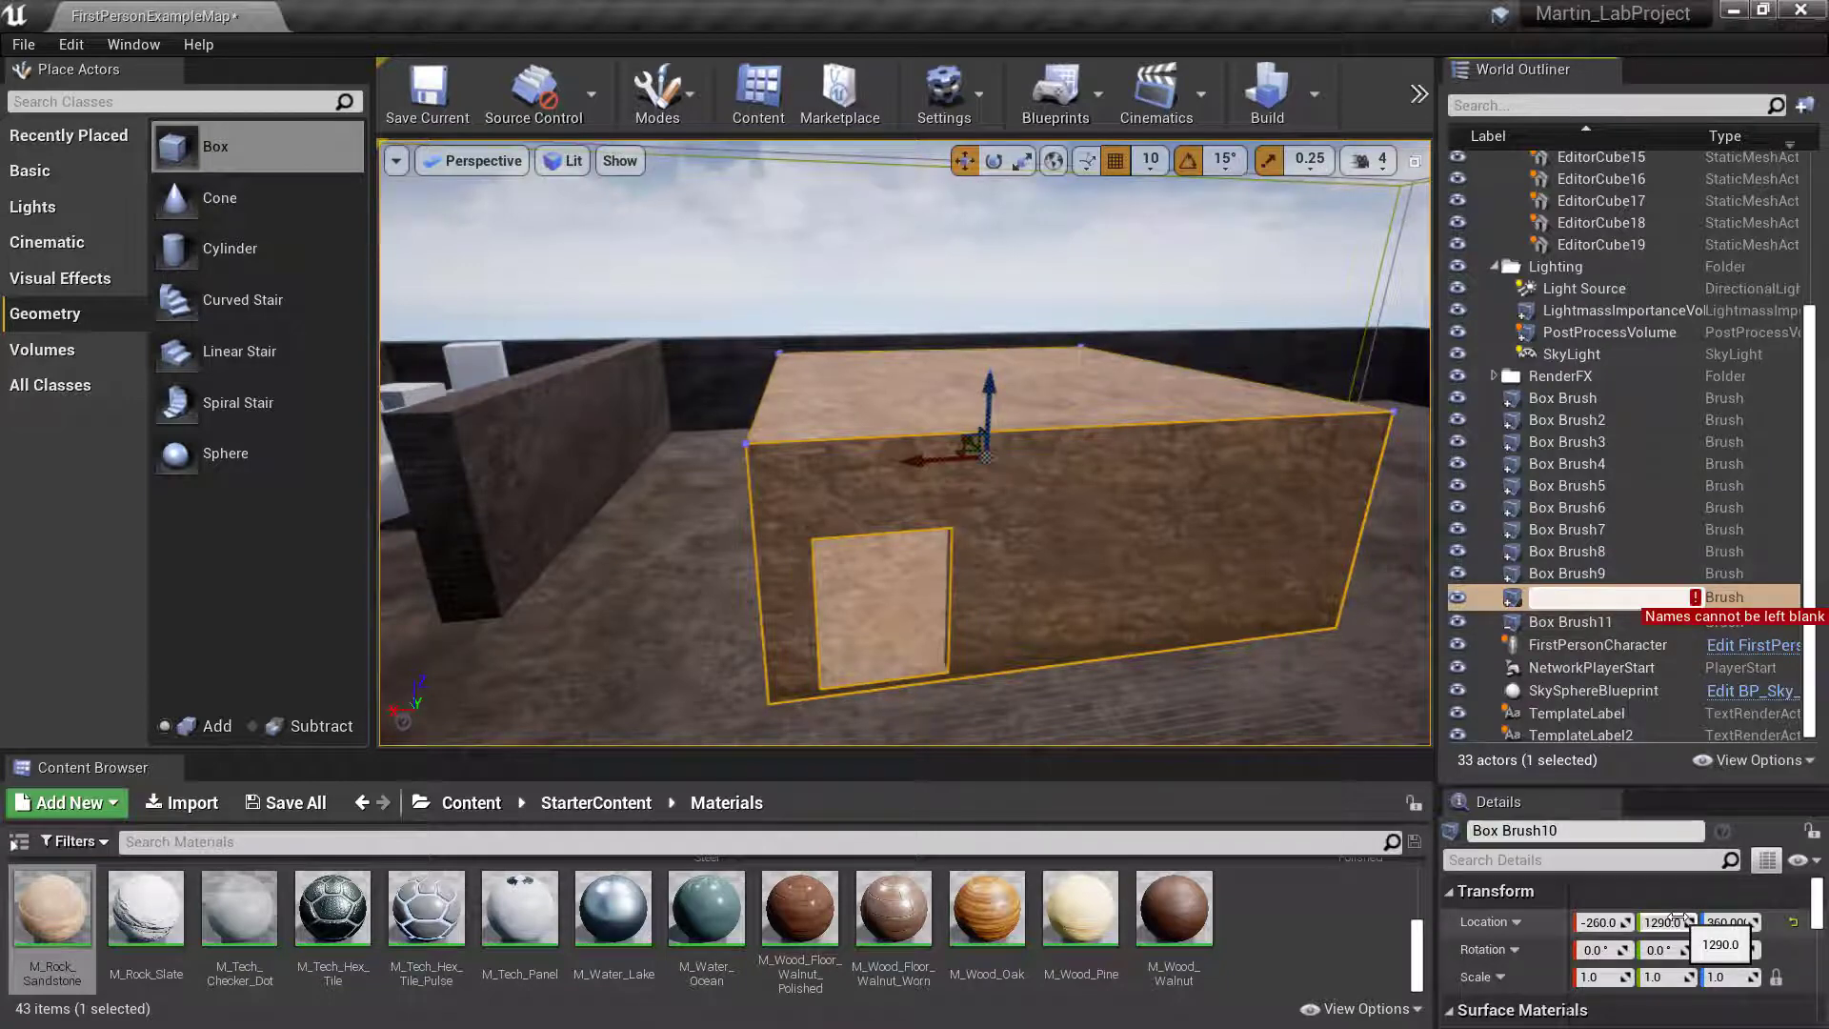
Name the house's outer box brush House_Outside.
{"action": "type", "text": "House"}
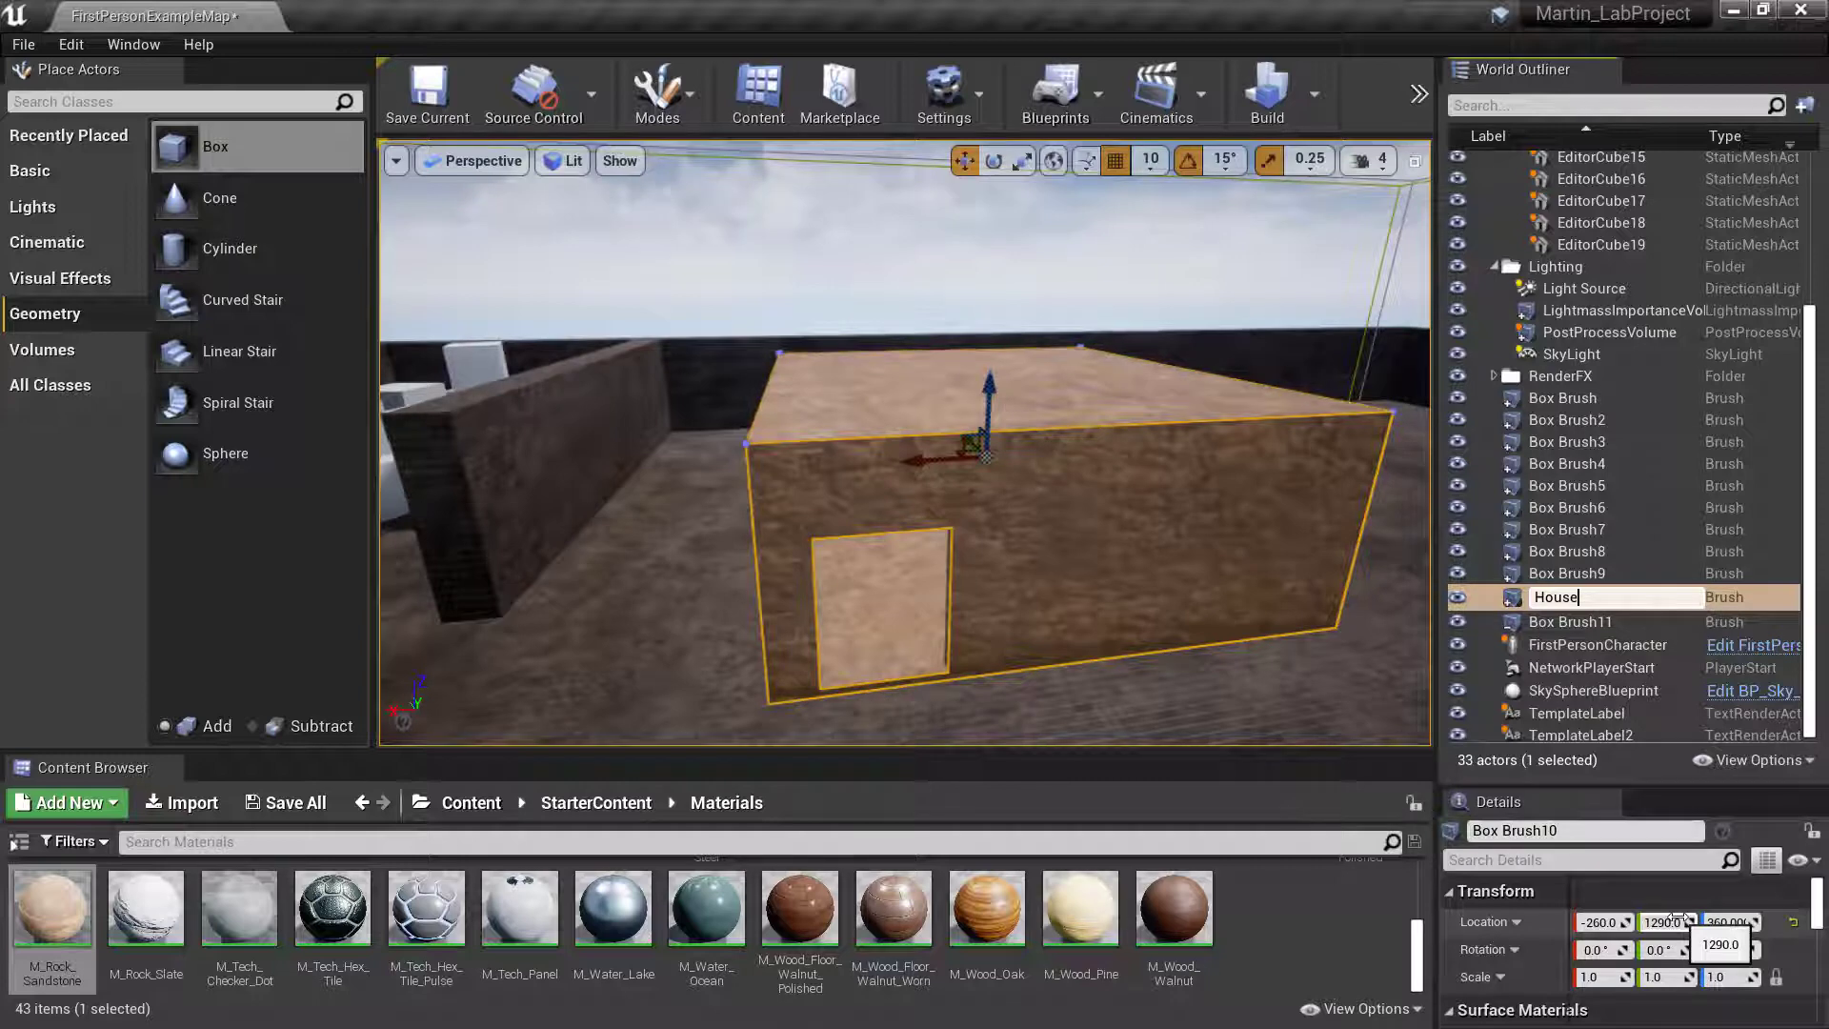
{"action": "type", "text": "_Outside"}
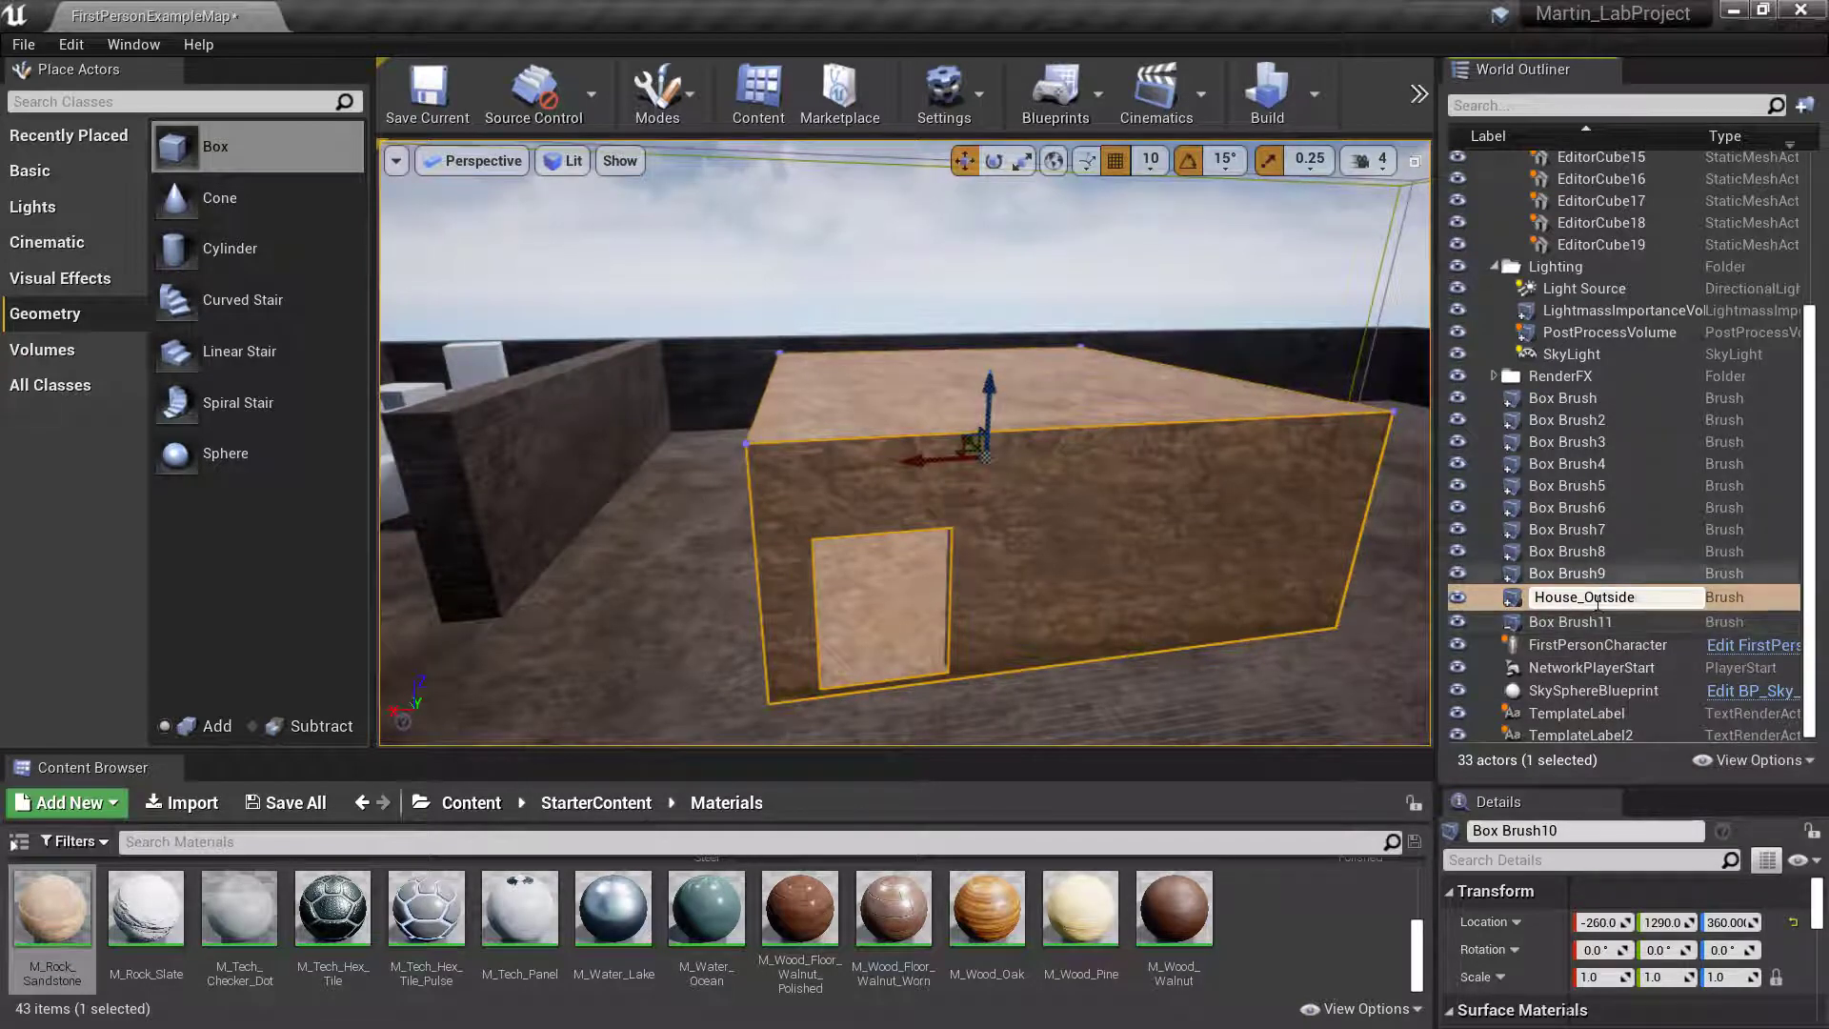
{"action": "key", "text": "Return"}
Rename the box brush that forms the house's interior, Box Brush9, as House_Inside.
{"action": "left_click", "coordinate": [893, 613]}
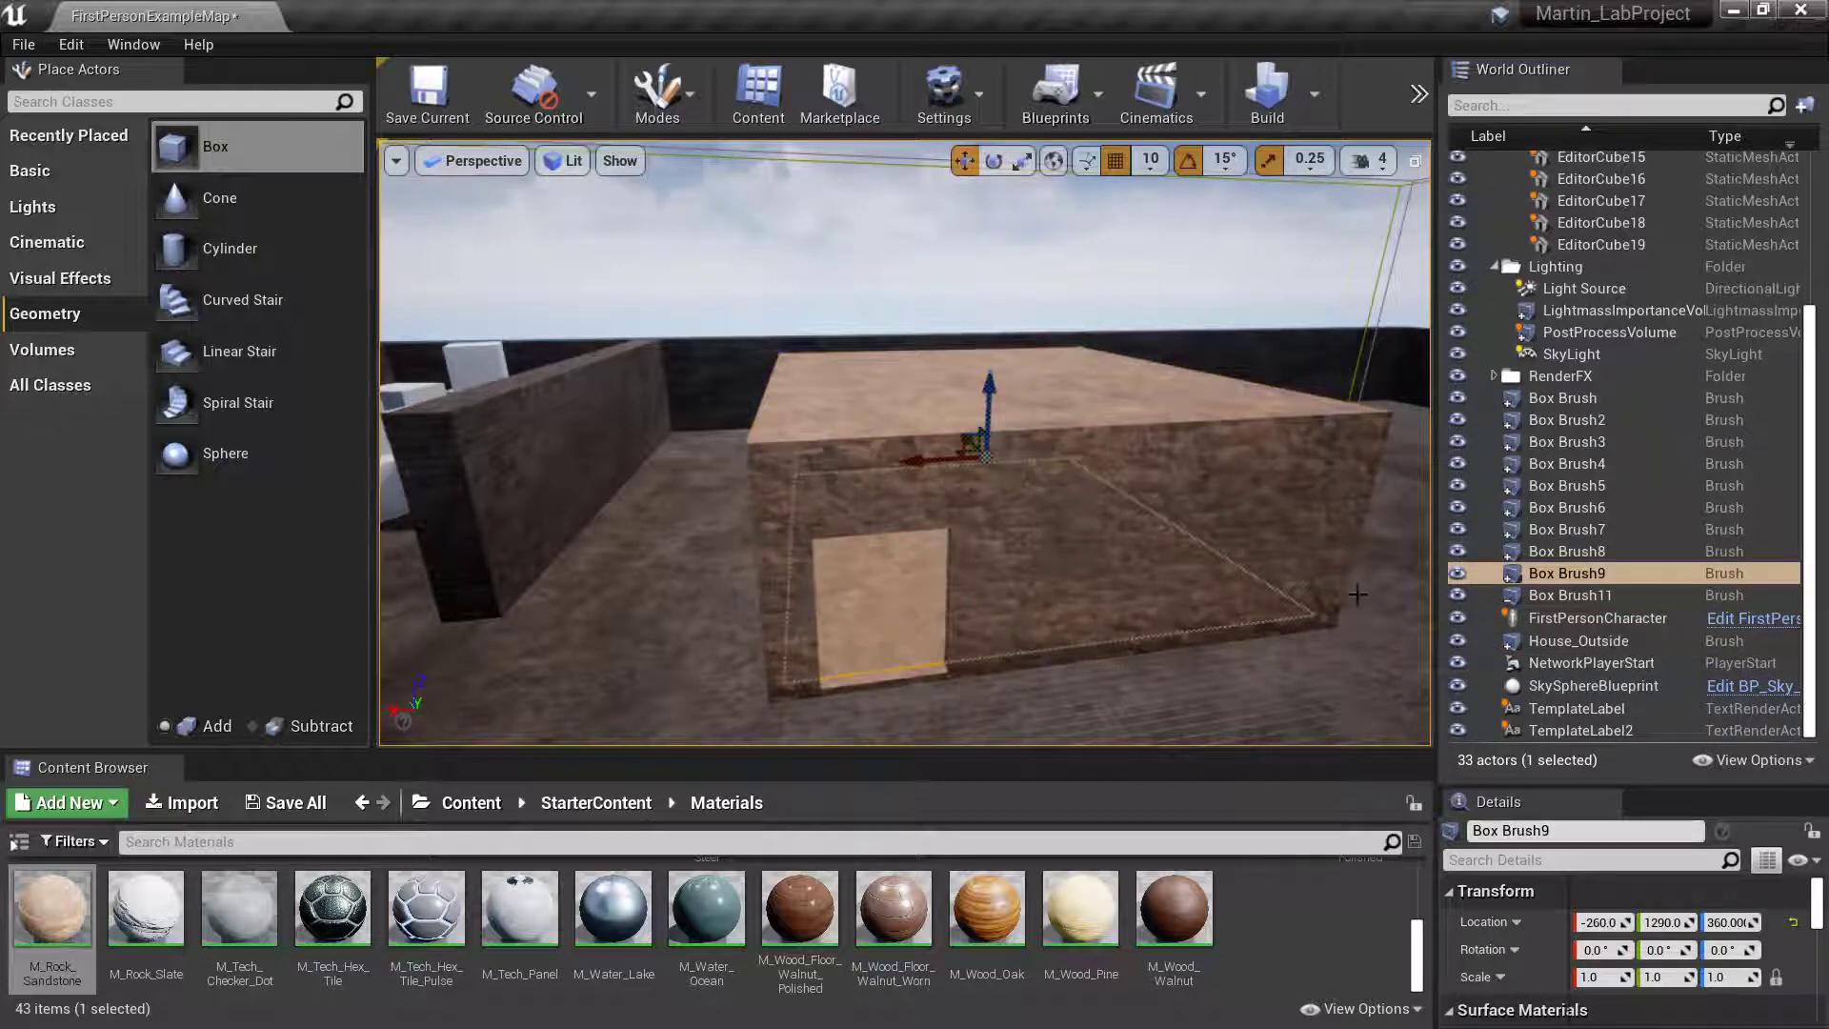
{"action": "left_click", "coordinate": [1566, 577]}
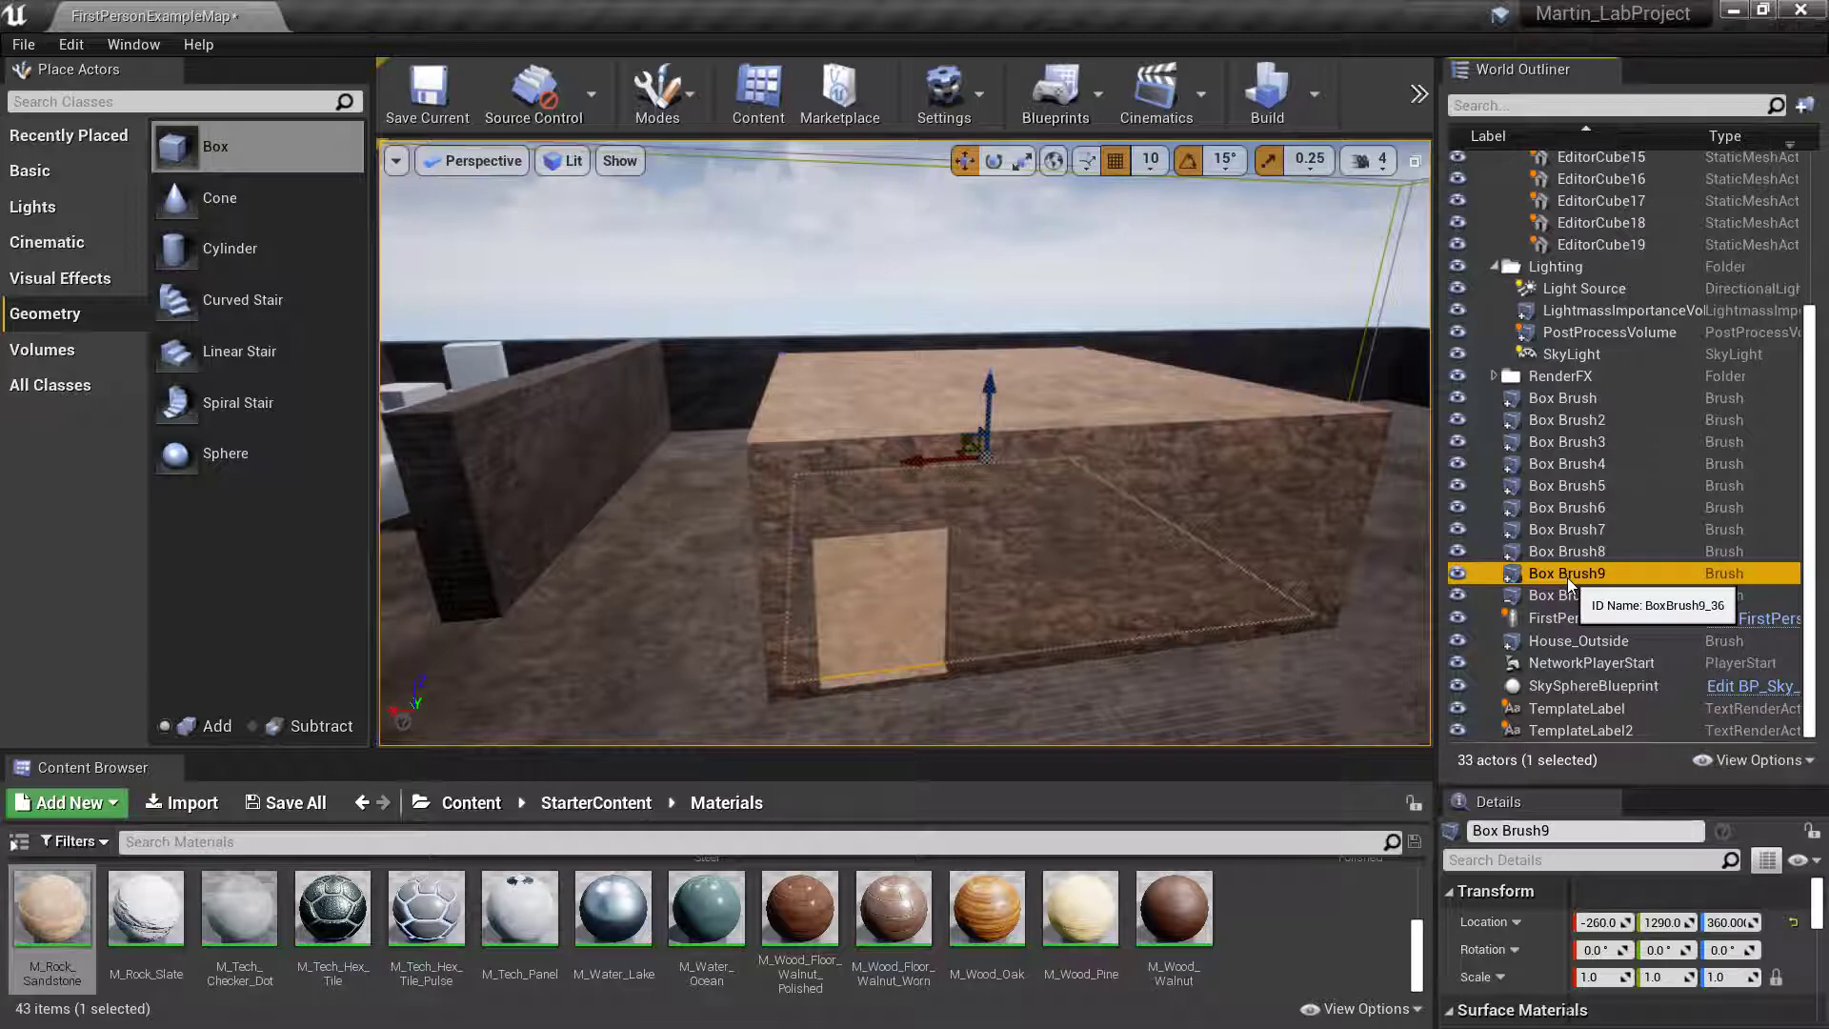
{"action": "left_click", "coordinate": [1568, 577]}
{"action": "key", "text": "BackSpace"}
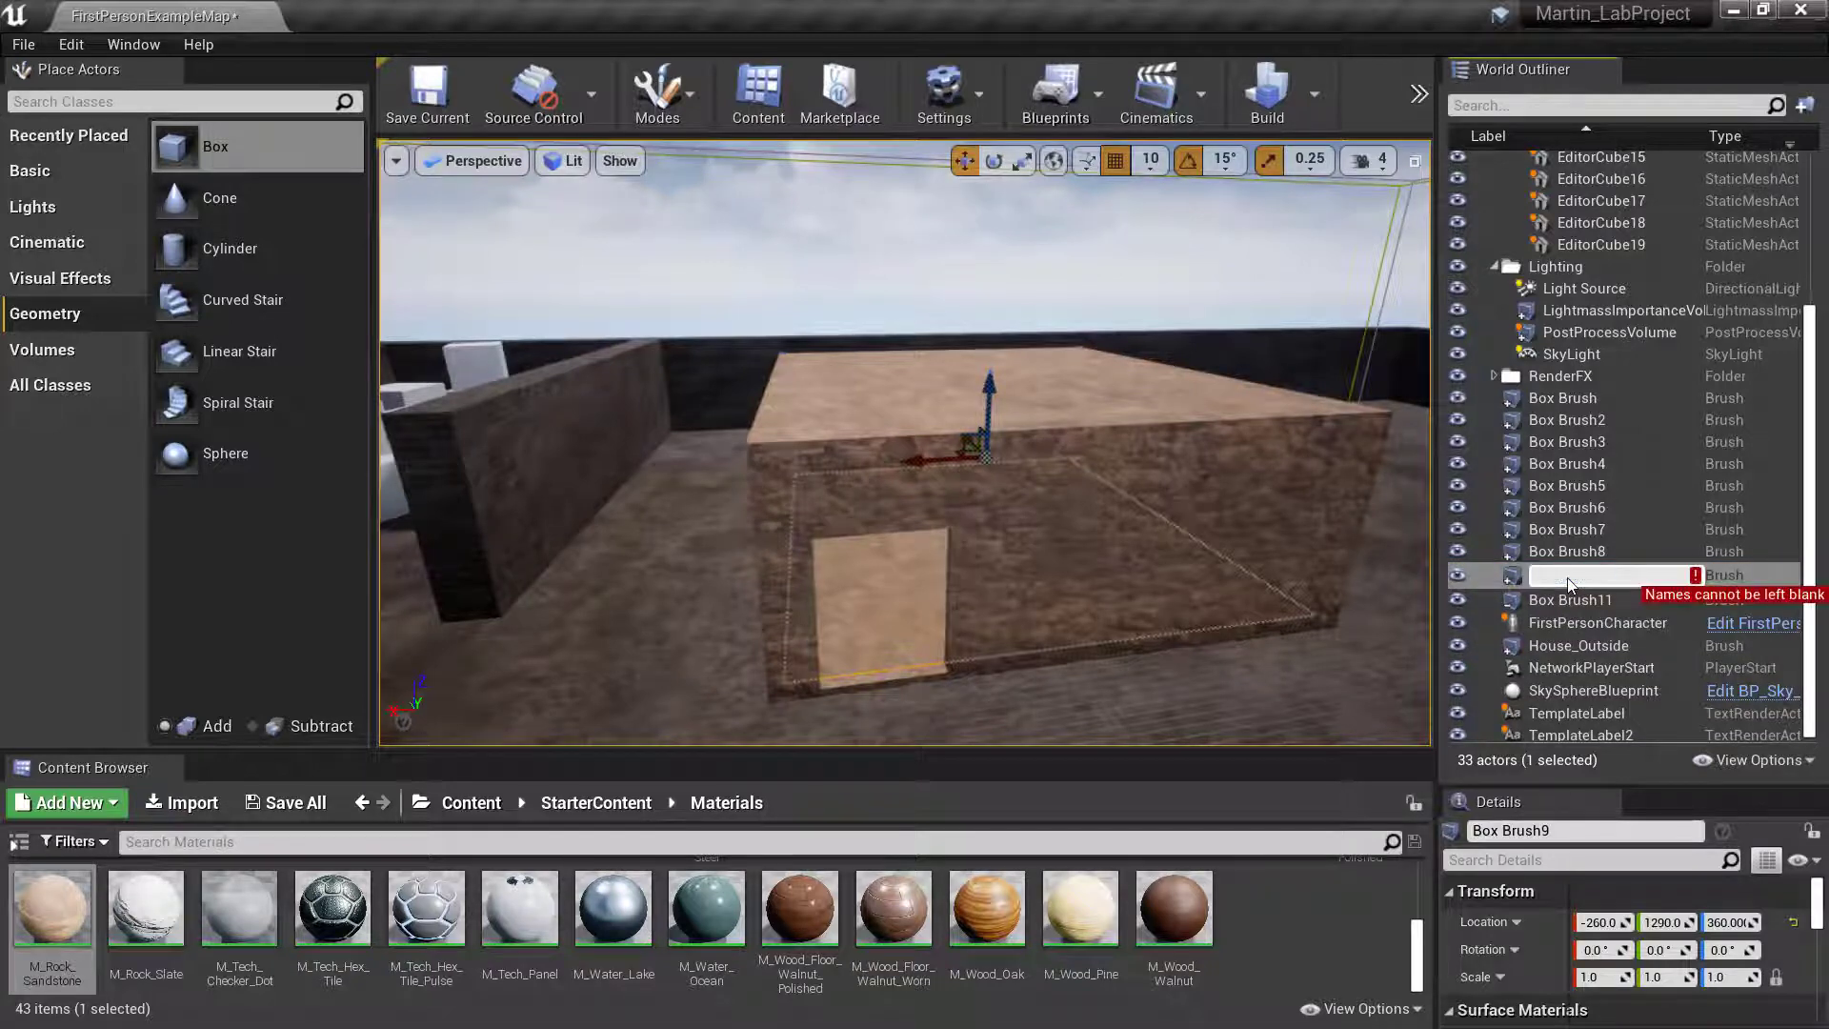
{"action": "type", "text": "House"}
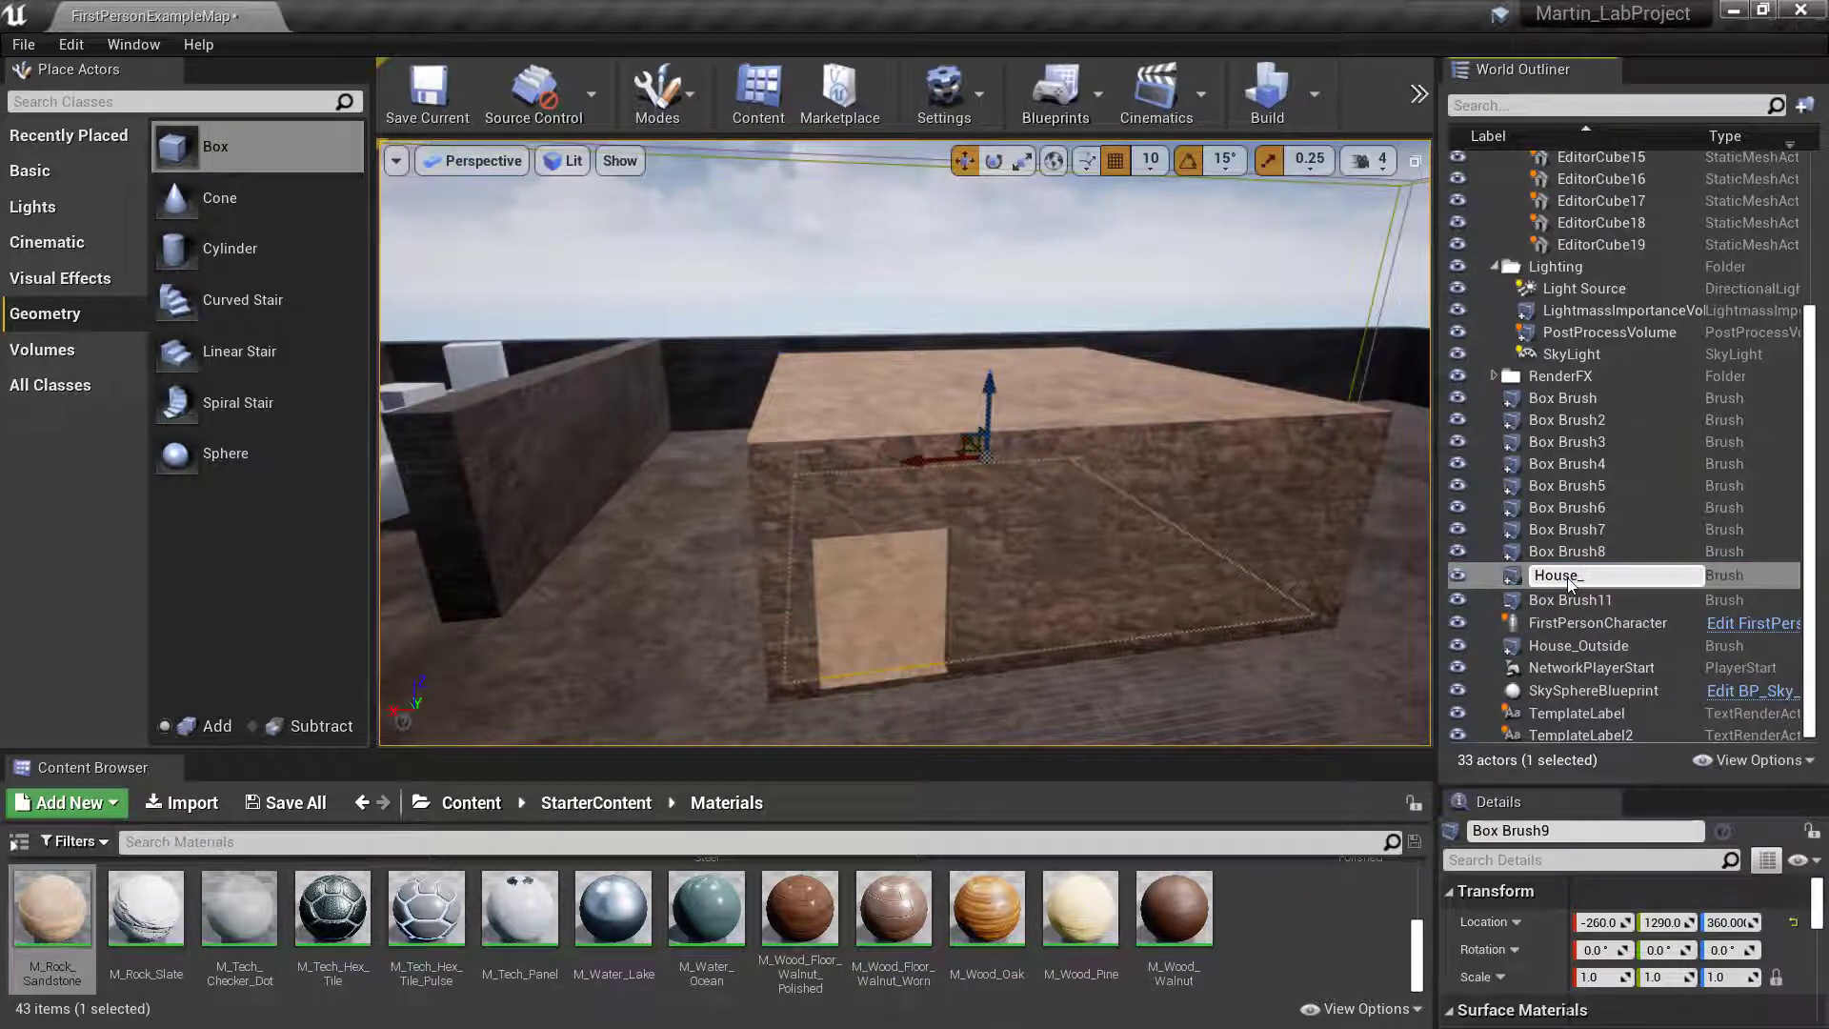
{"action": "type", "text": "_Inside"}
{"action": "key", "text": "Return"}
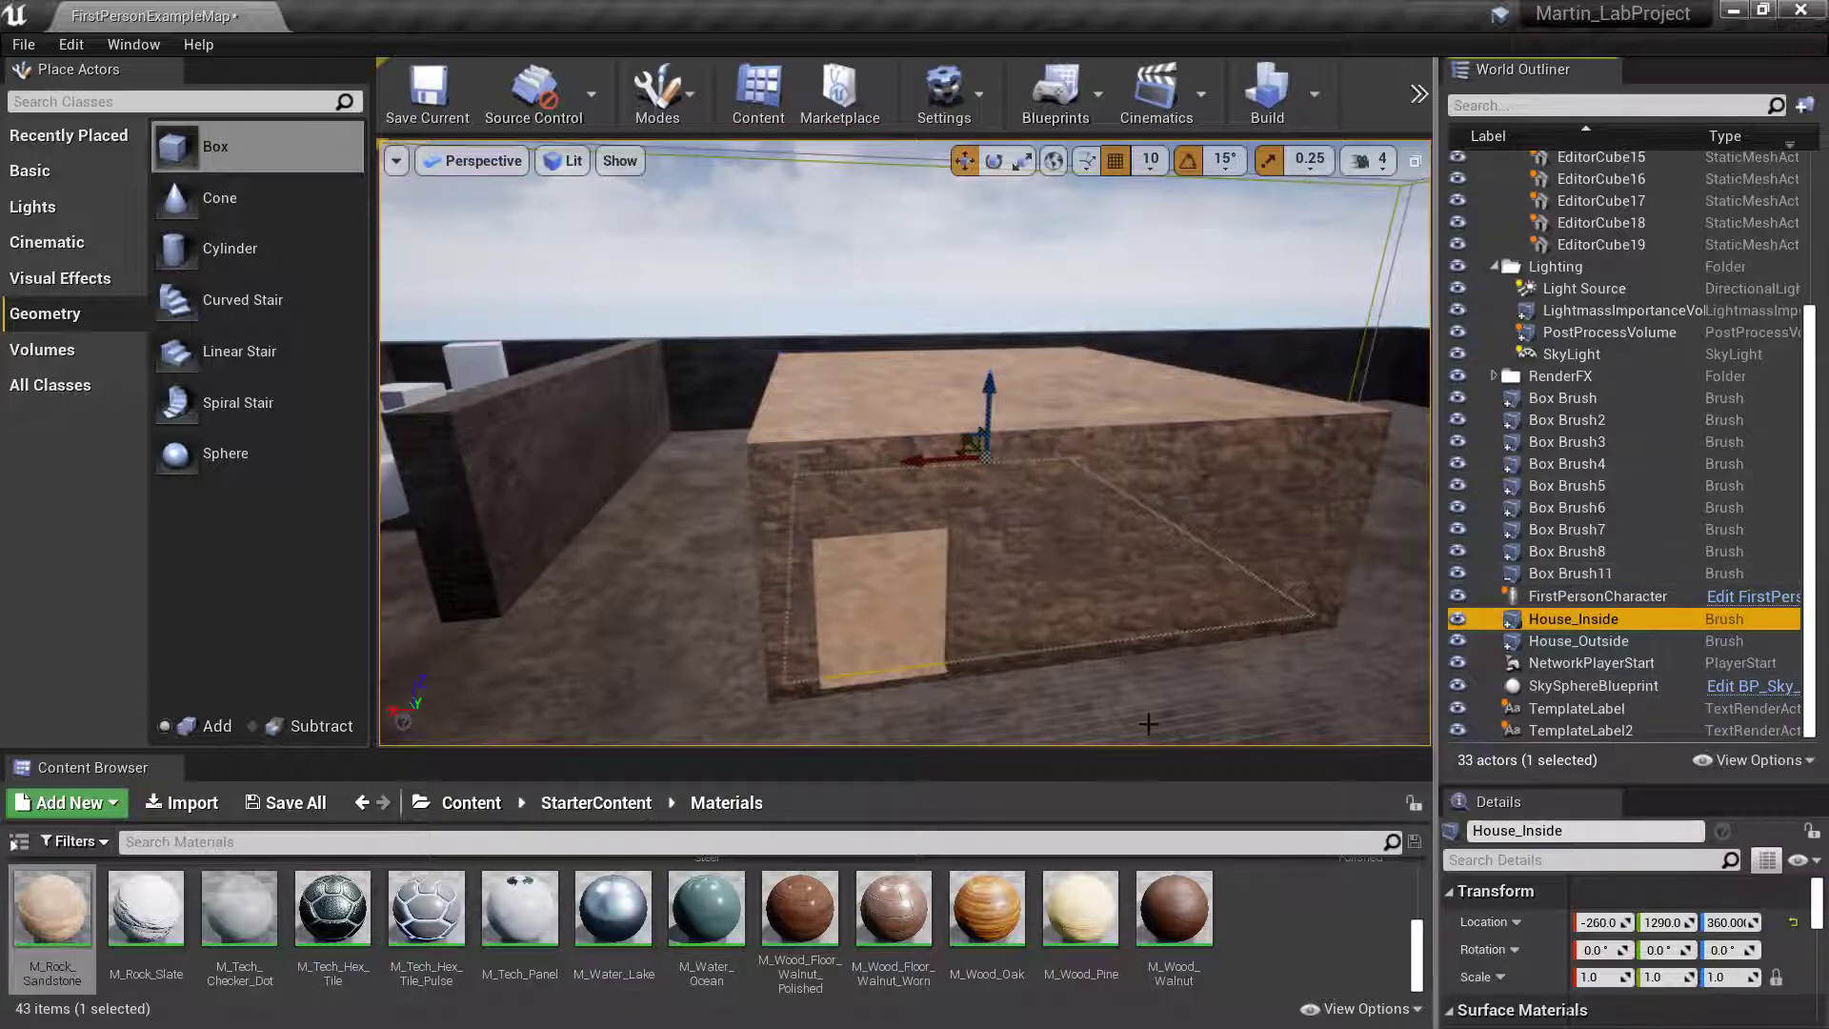
Rename the box brush that cuts the house's doorway, Box Brush11, as Door1_Sub.
{"action": "right_click_drag", "start_coordinate": [1024, 612], "coordinate": [1016, 502]}
{"action": "key", "text": "w"}
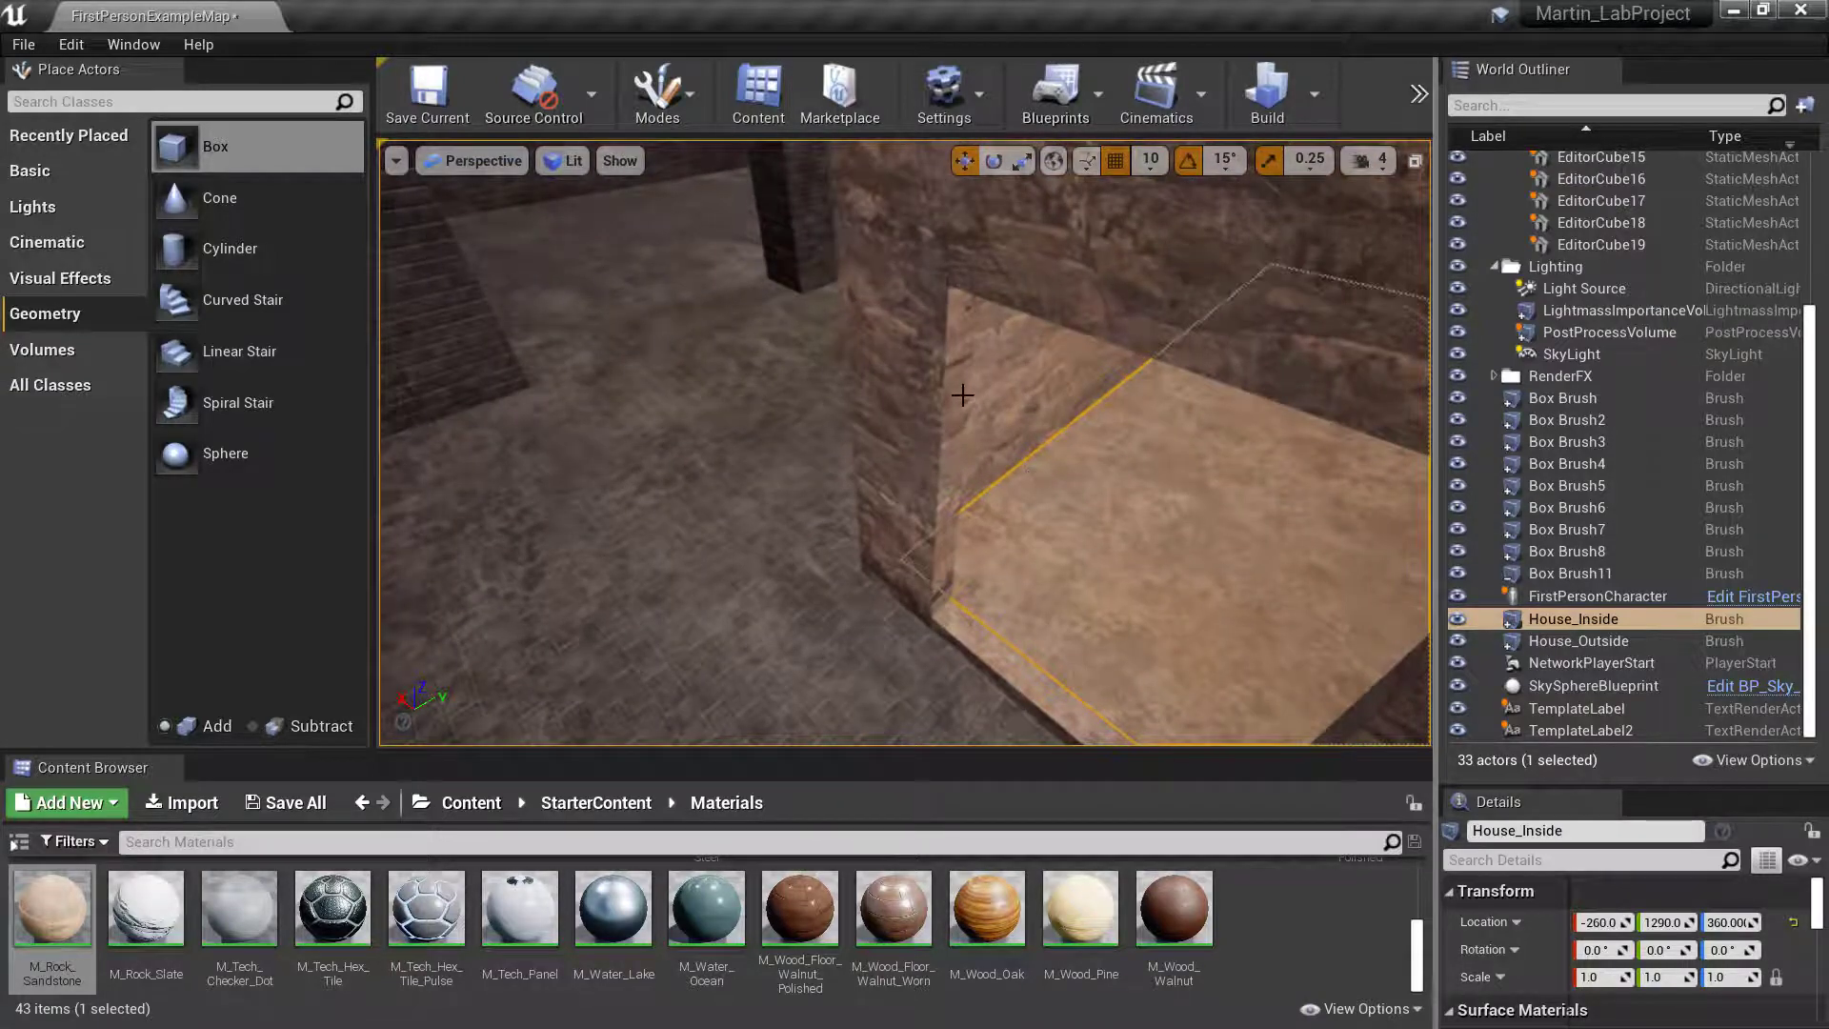
{"action": "left_click", "coordinate": [962, 395]}
{"action": "key", "text": "f"}
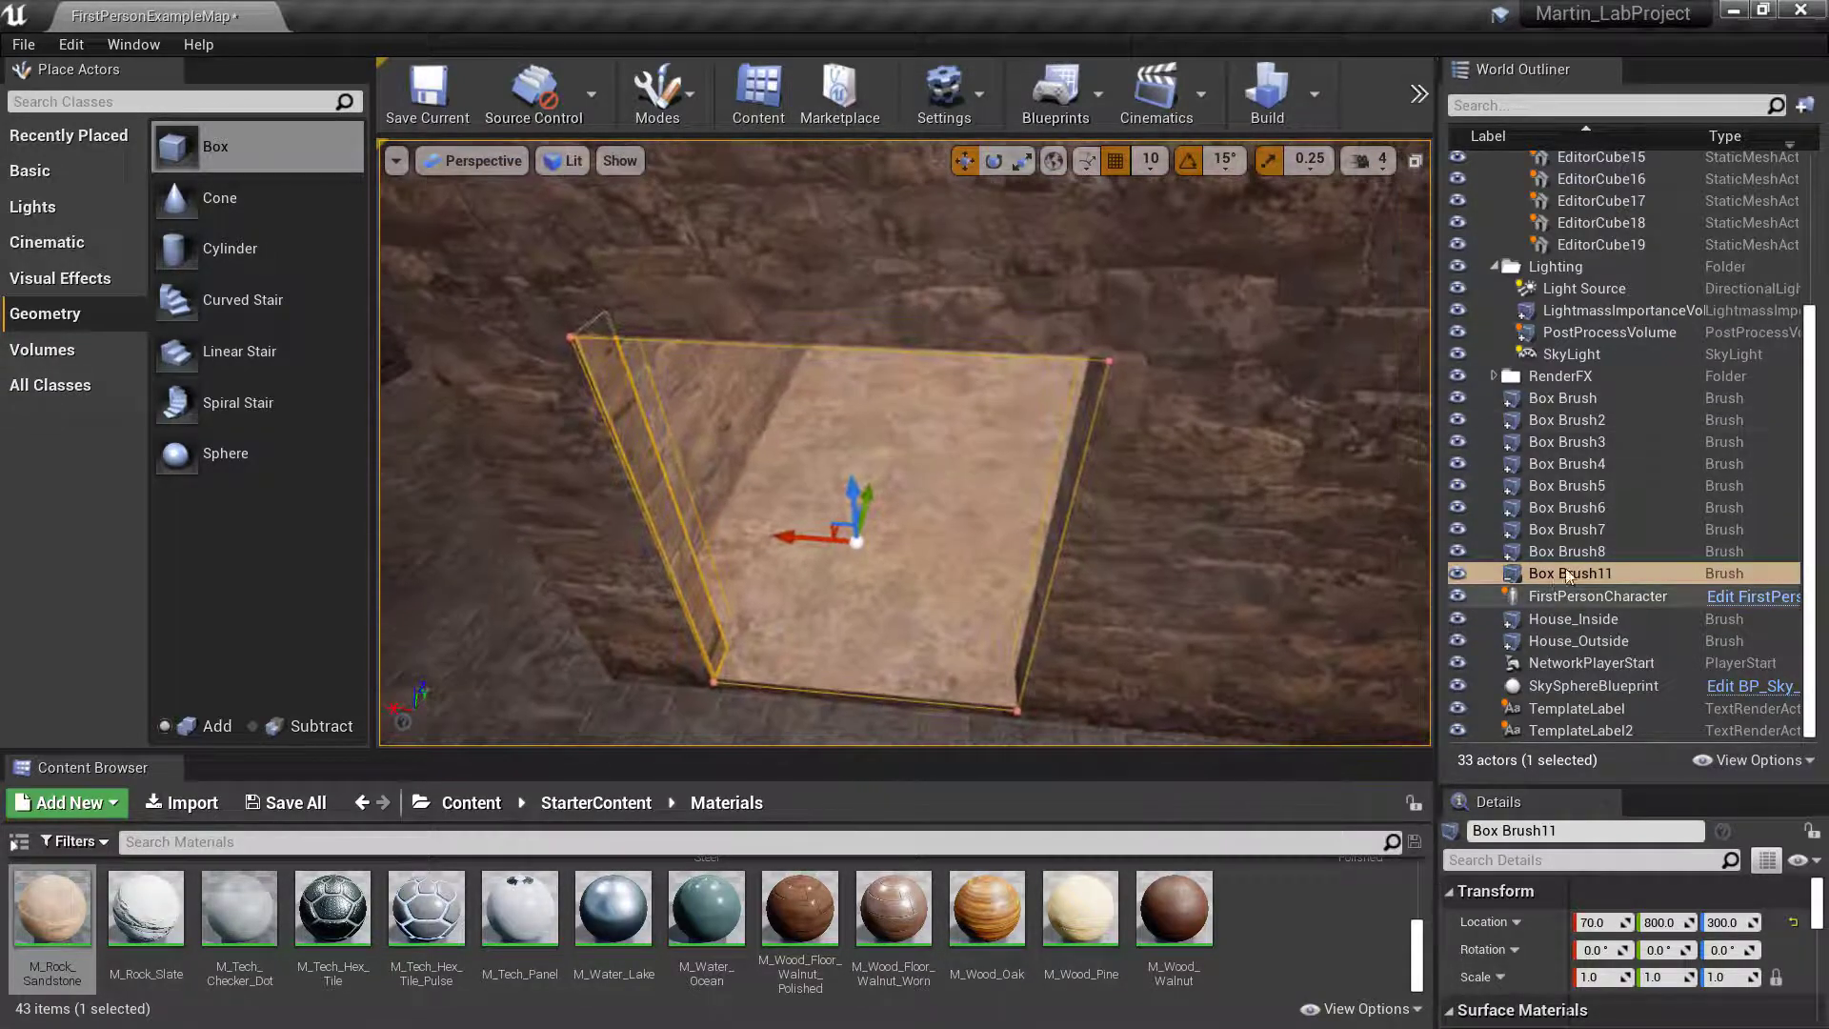
{"action": "right_click", "coordinate": [1569, 575]}
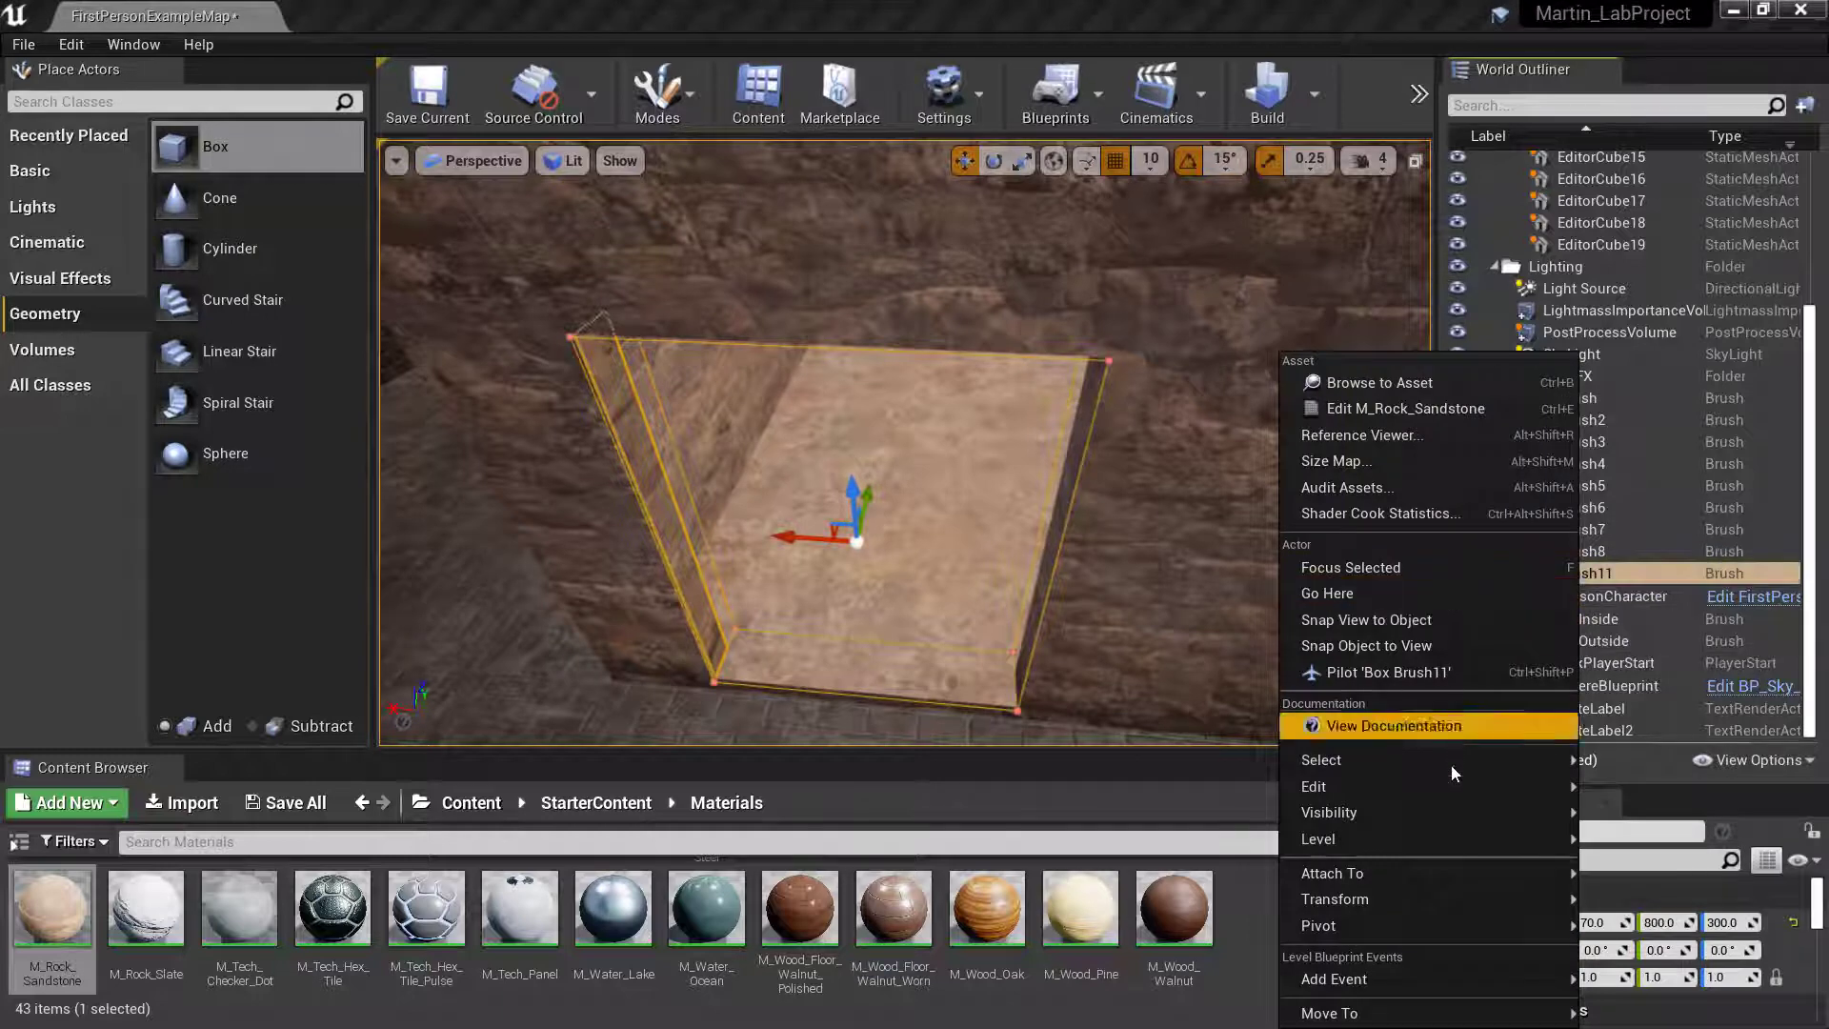
{"action": "mouse_move", "coordinate": [1450, 800]}
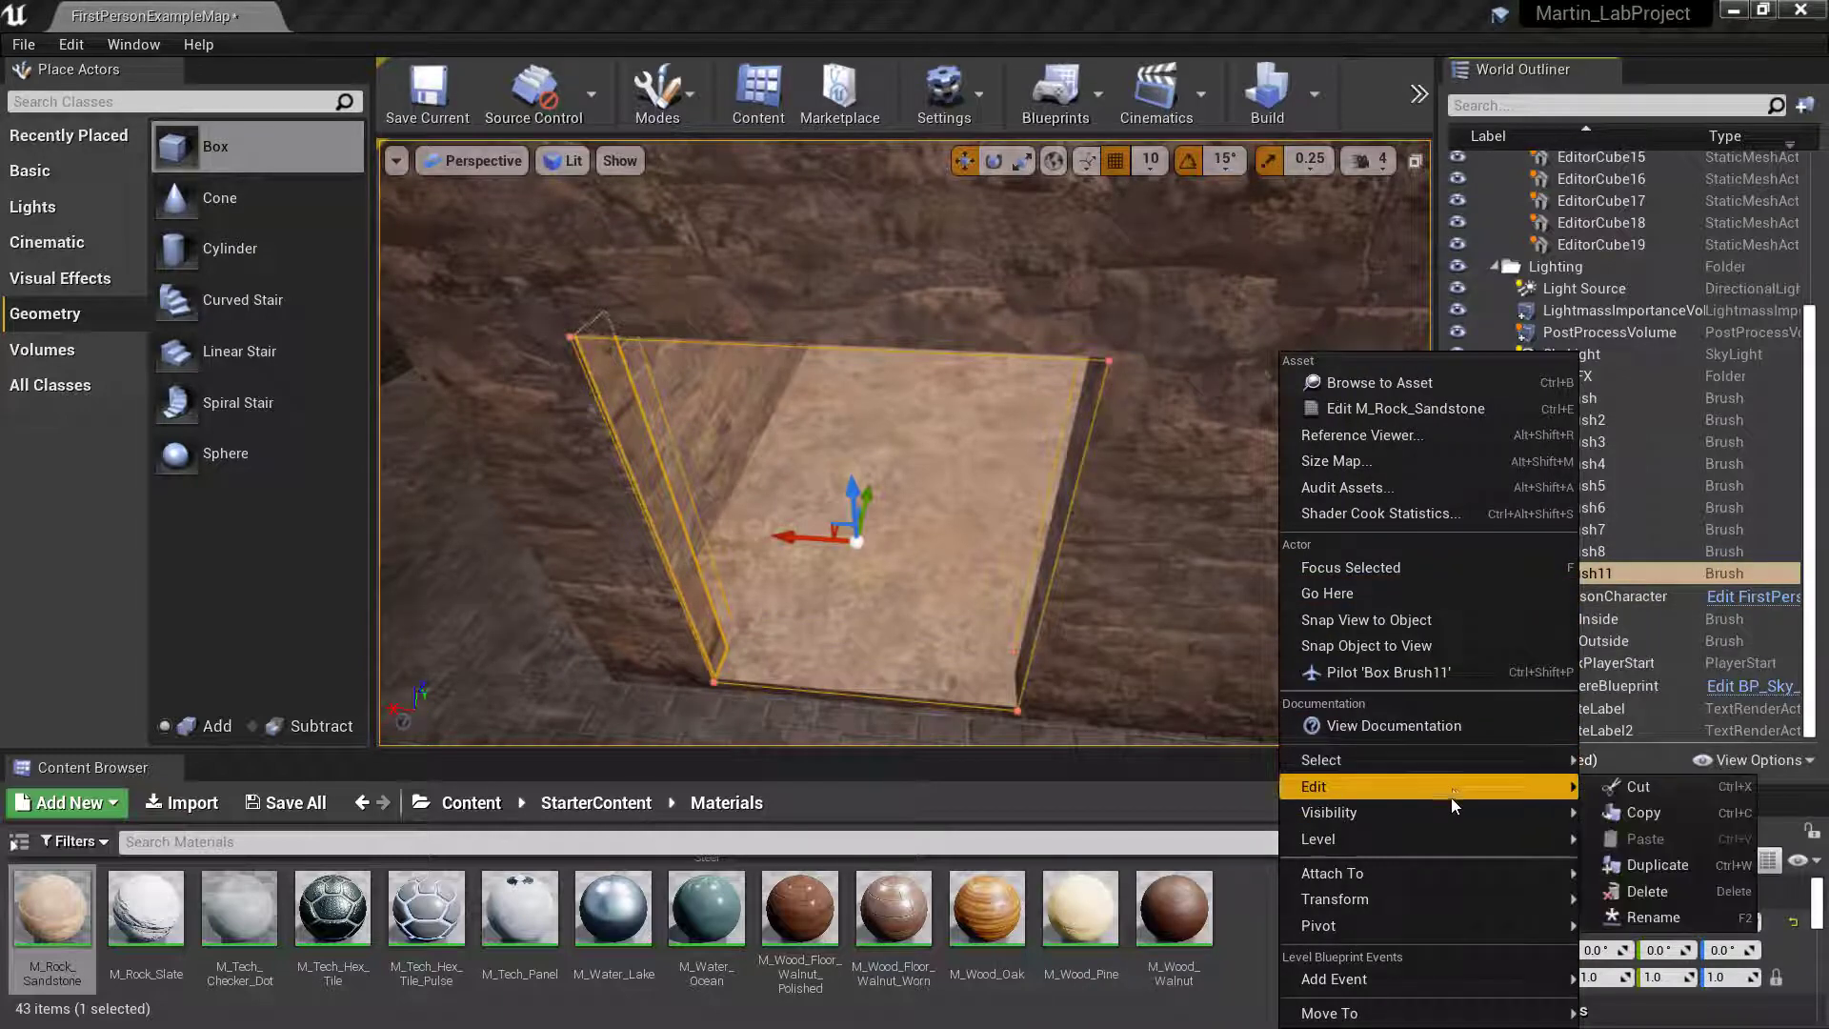
{"action": "left_click", "coordinate": [1678, 917]}
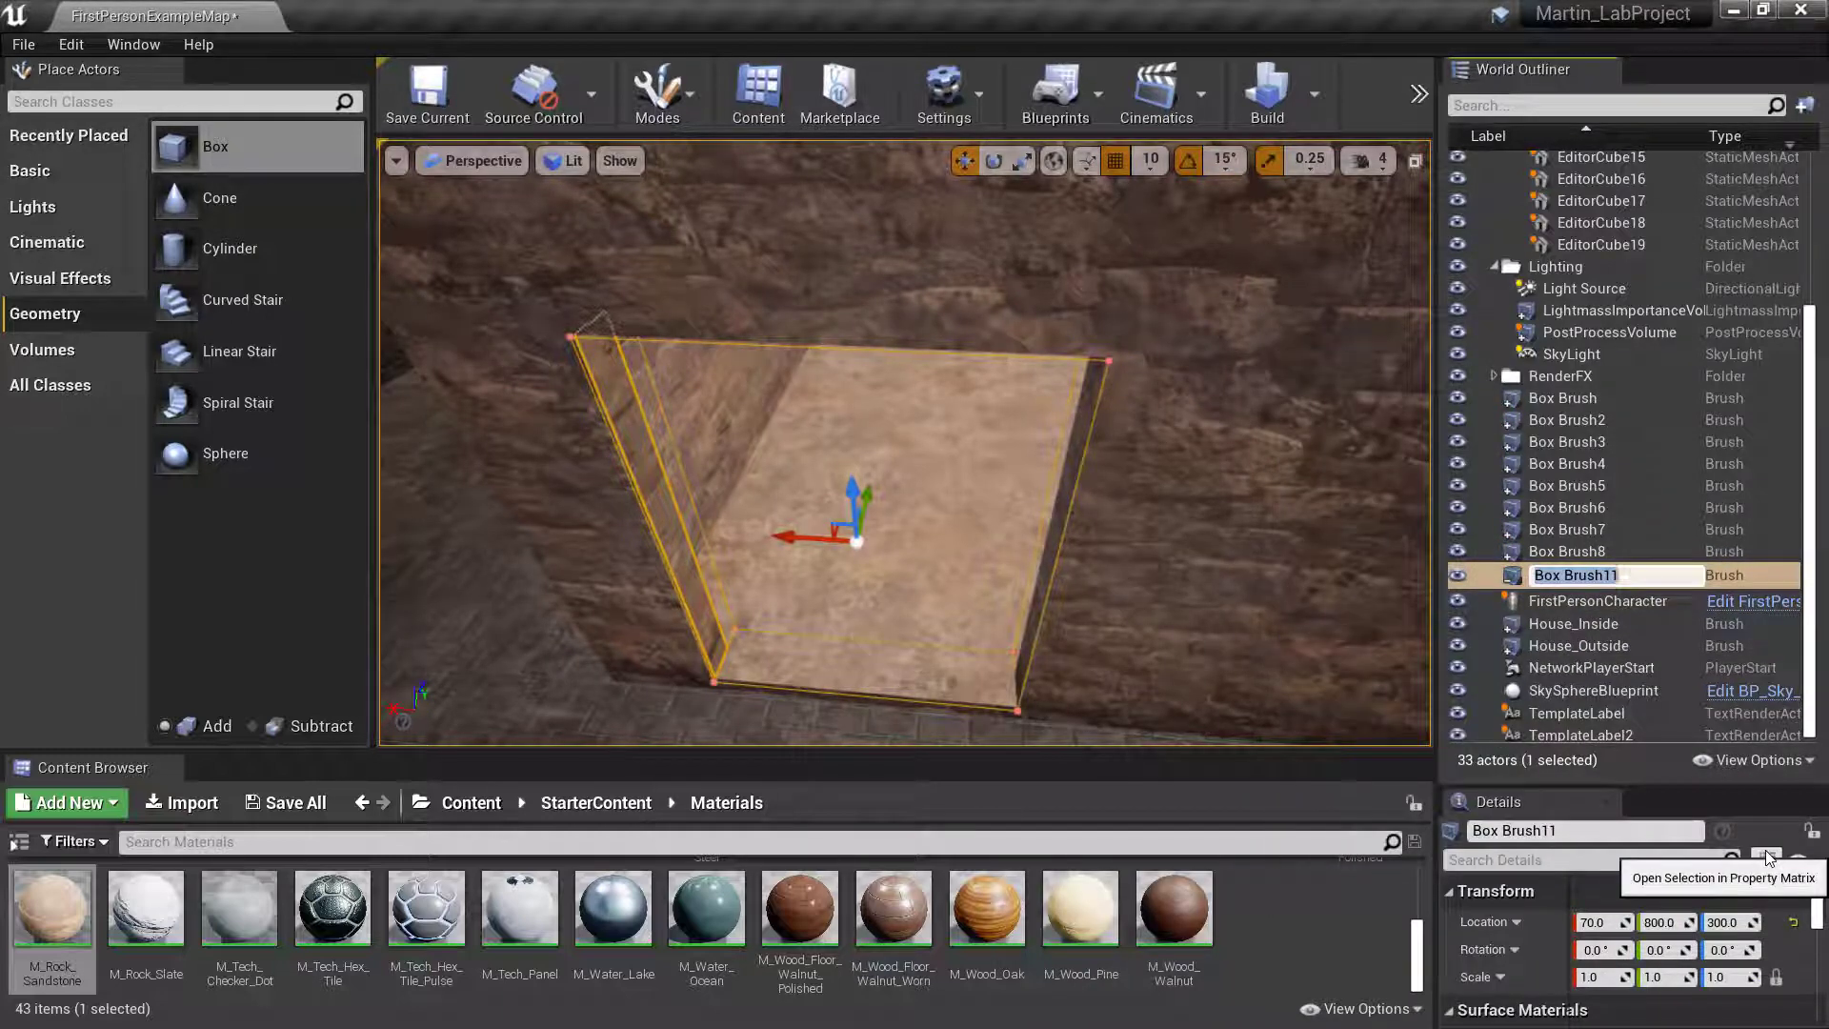
{"action": "key", "text": "BackSpace"}
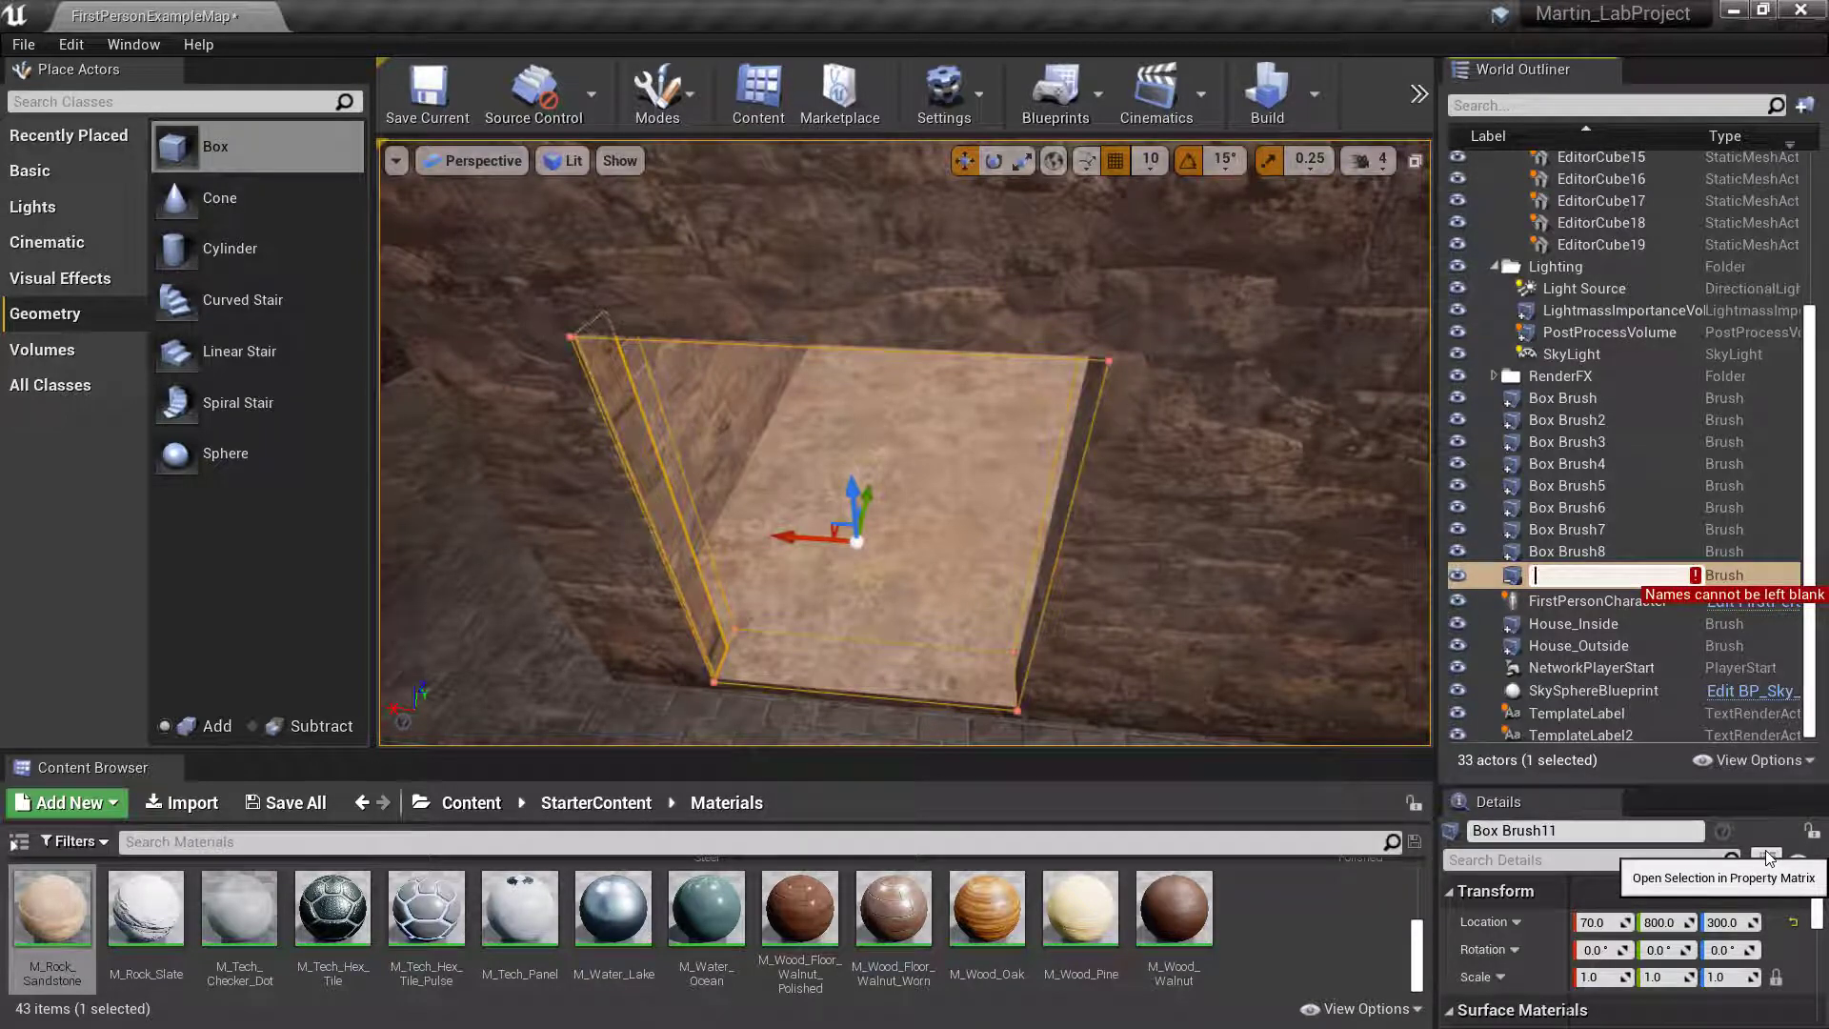
{"action": "type", "text": "Door_Su"}
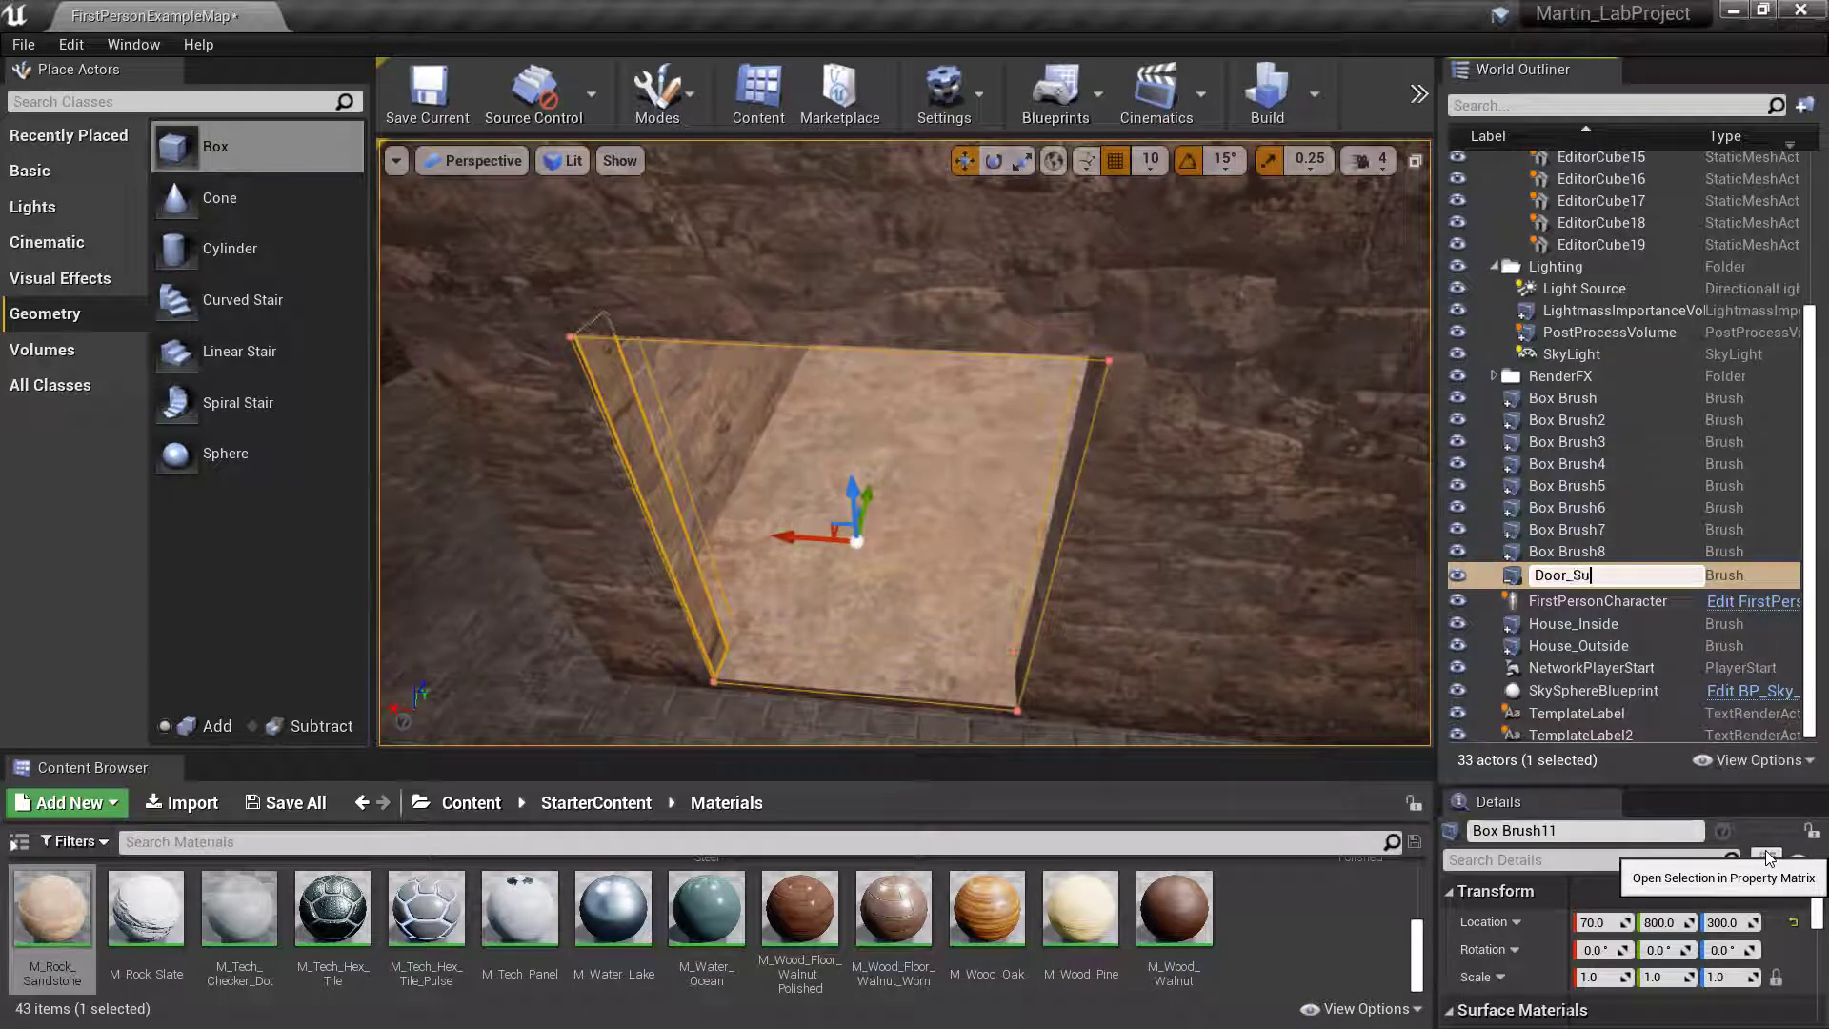
{"action": "key", "text": "BackSpace"}
{"action": "key", "text": "BackSpace"}
{"action": "key", "text": "BackSpace"}
{"action": "key", "text": "BackSpace"}
{"action": "key", "text": "BackSpace"}
{"action": "key", "text": "BackSpace"}
{"action": "type", "text": "r1_Sub"}
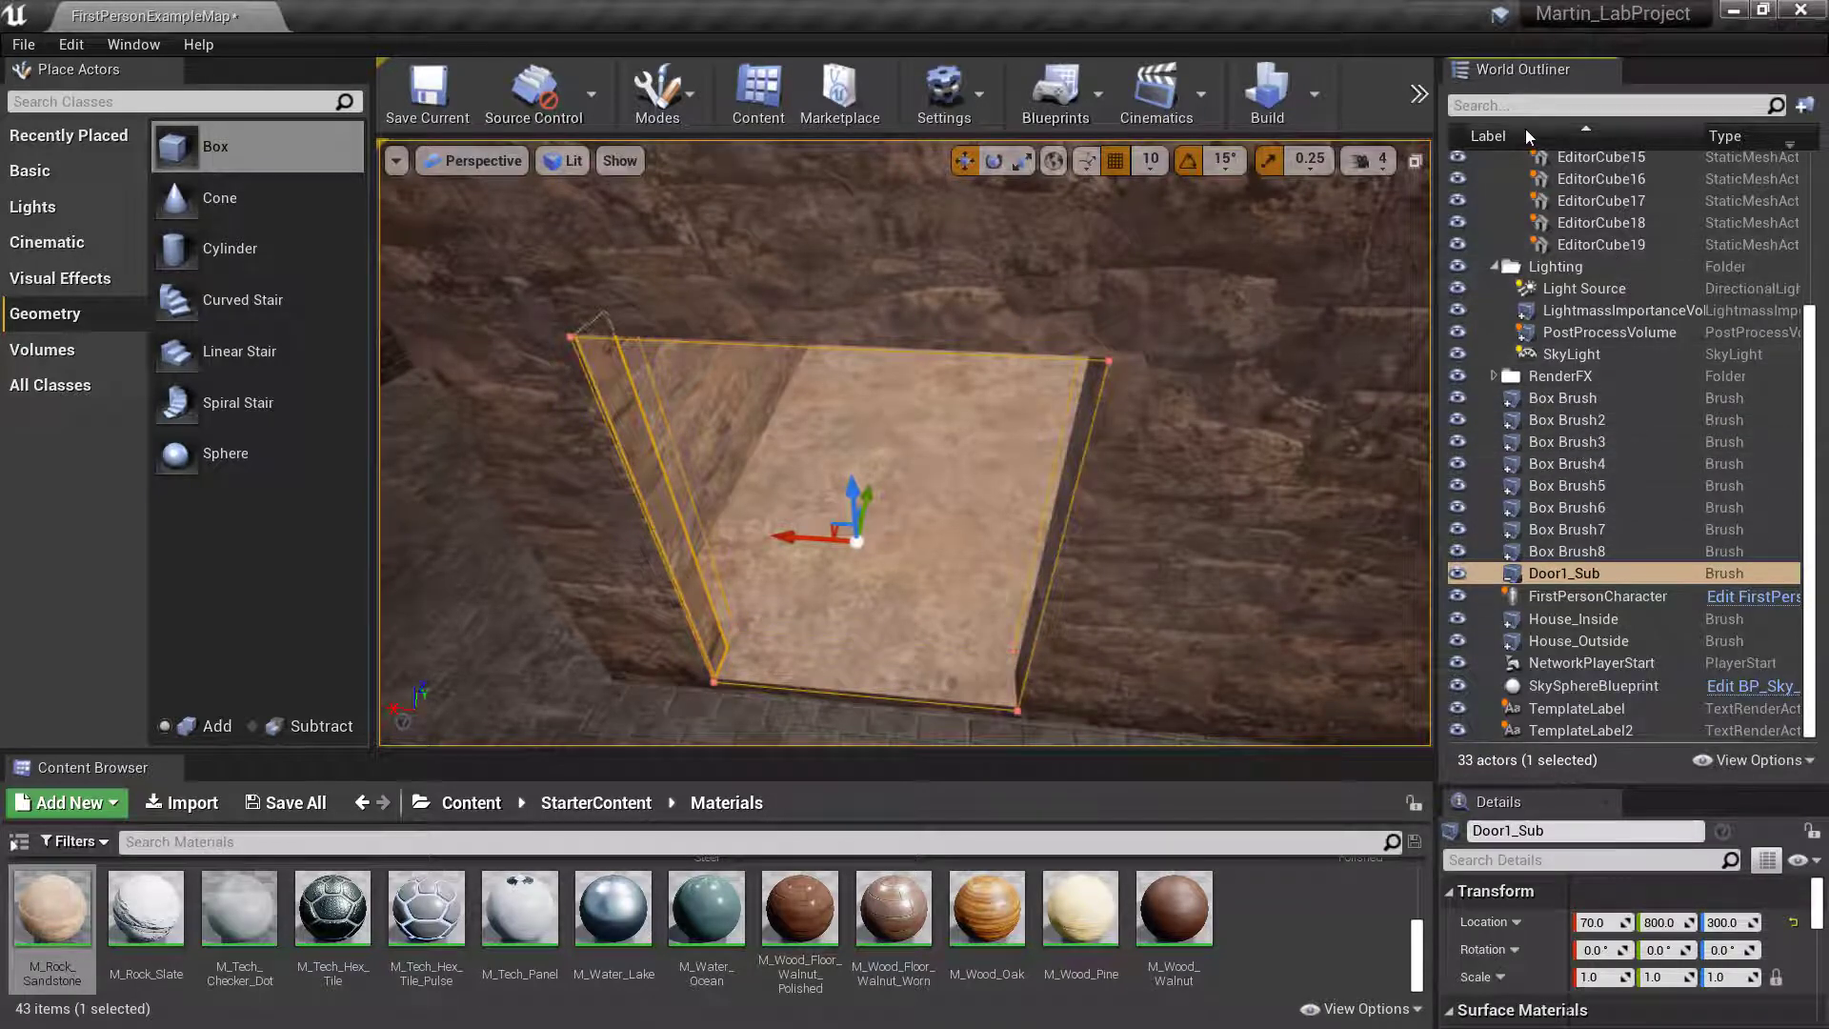
Search the level's actors for "door" and clear the search again.
{"action": "left_click", "coordinate": [1472, 106]}
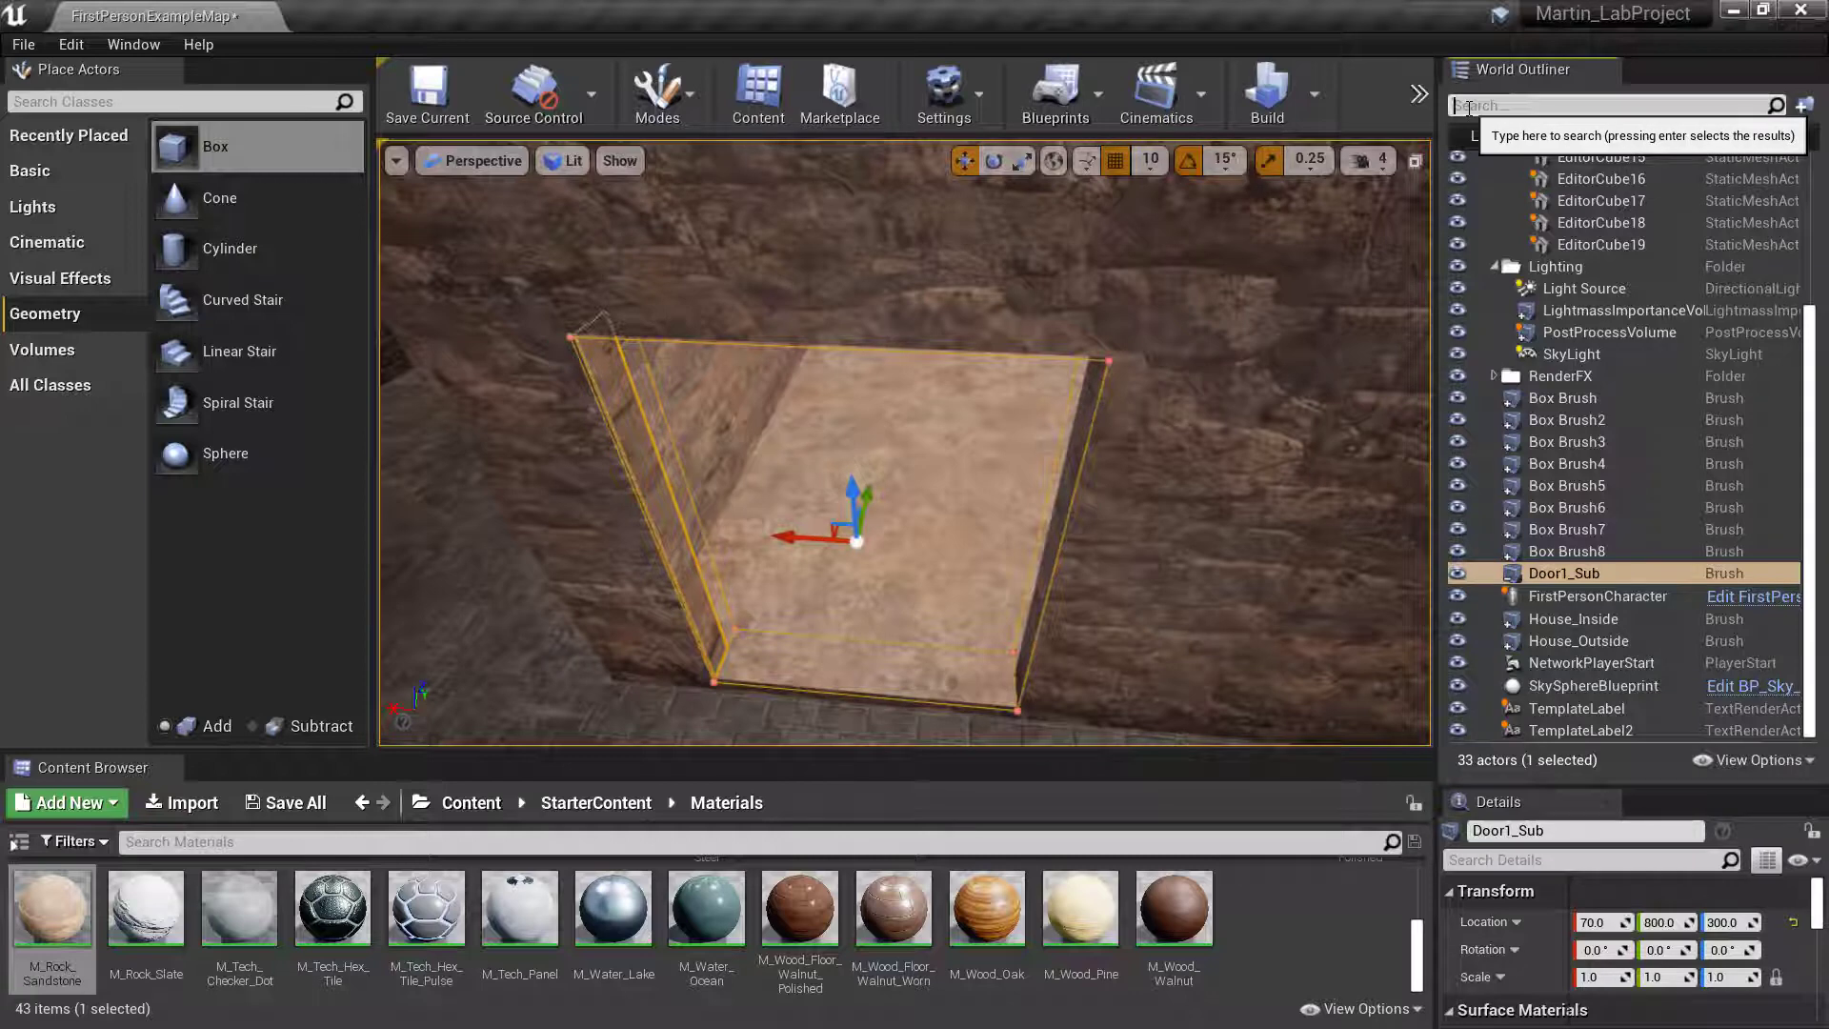
{"action": "type", "text": "door"}
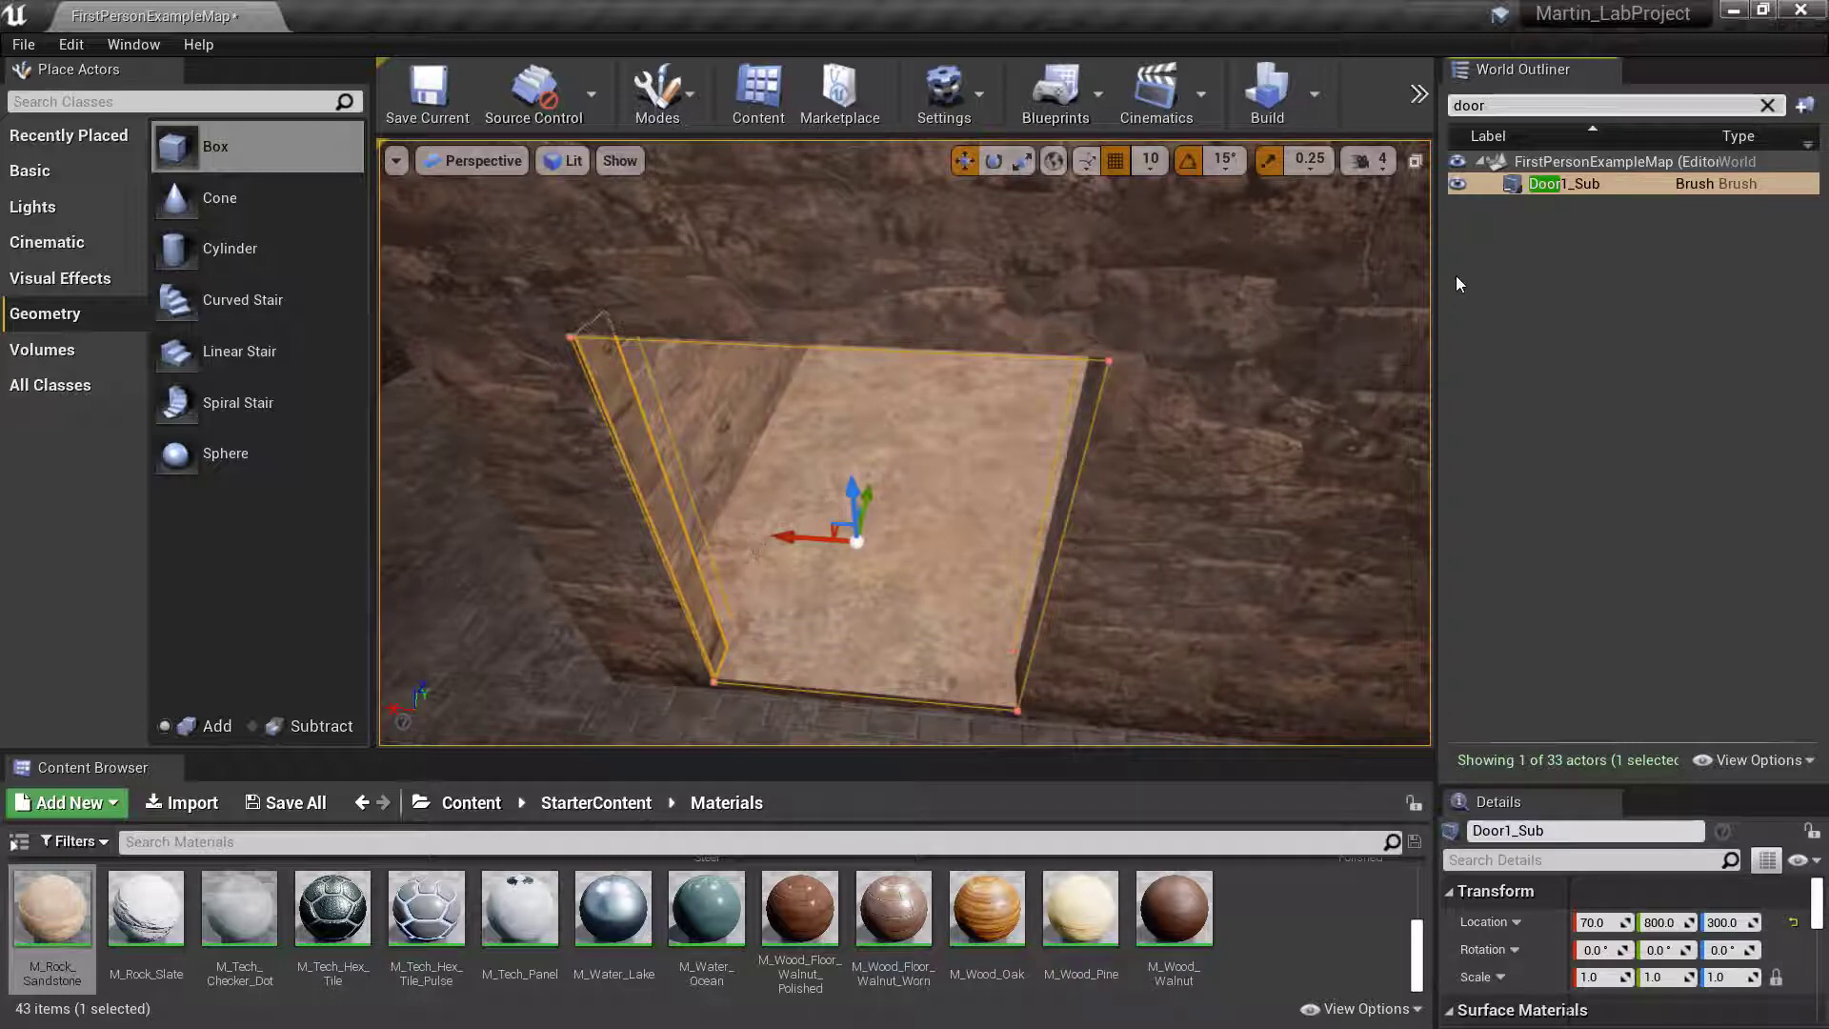
{"action": "key", "text": "BackSpace"}
{"action": "key", "text": "BackSpace"}
{"action": "key", "text": "BackSpace"}
{"action": "key", "text": "BackSpace"}
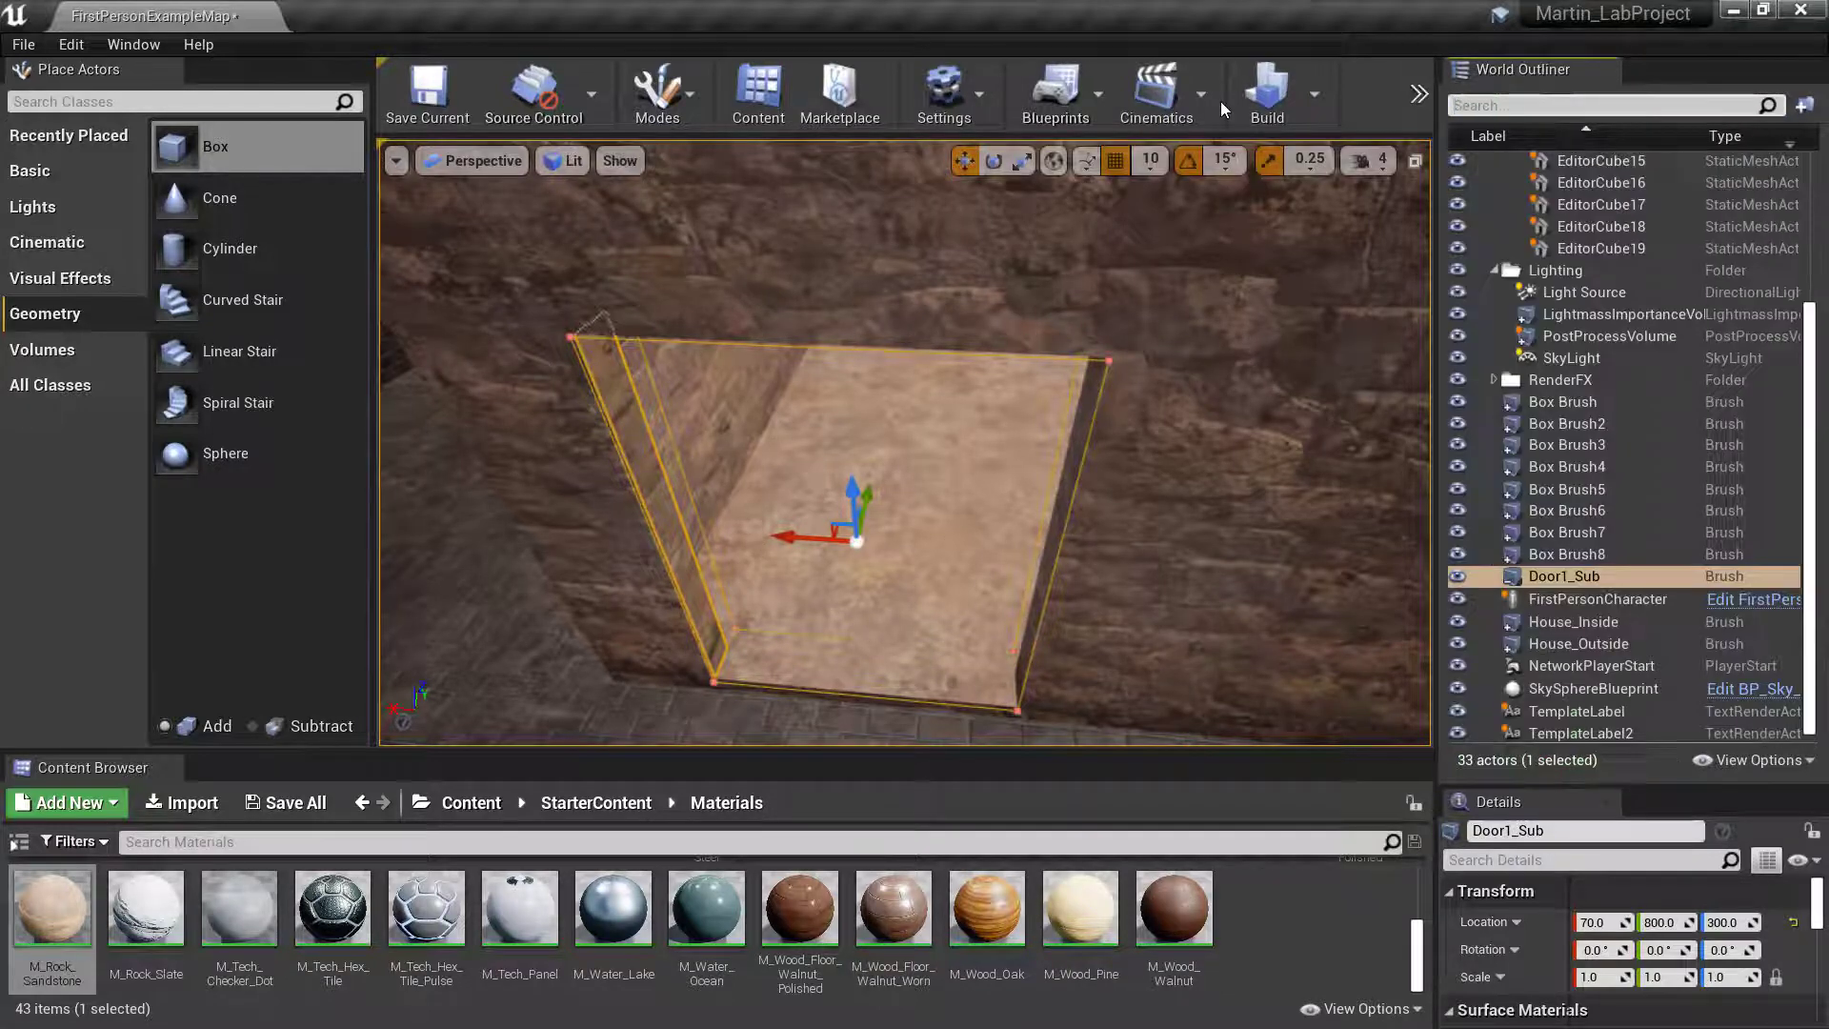
Search the level's actors for "sub" and reset the search to list all actors.
{"action": "type", "text": "sub"}
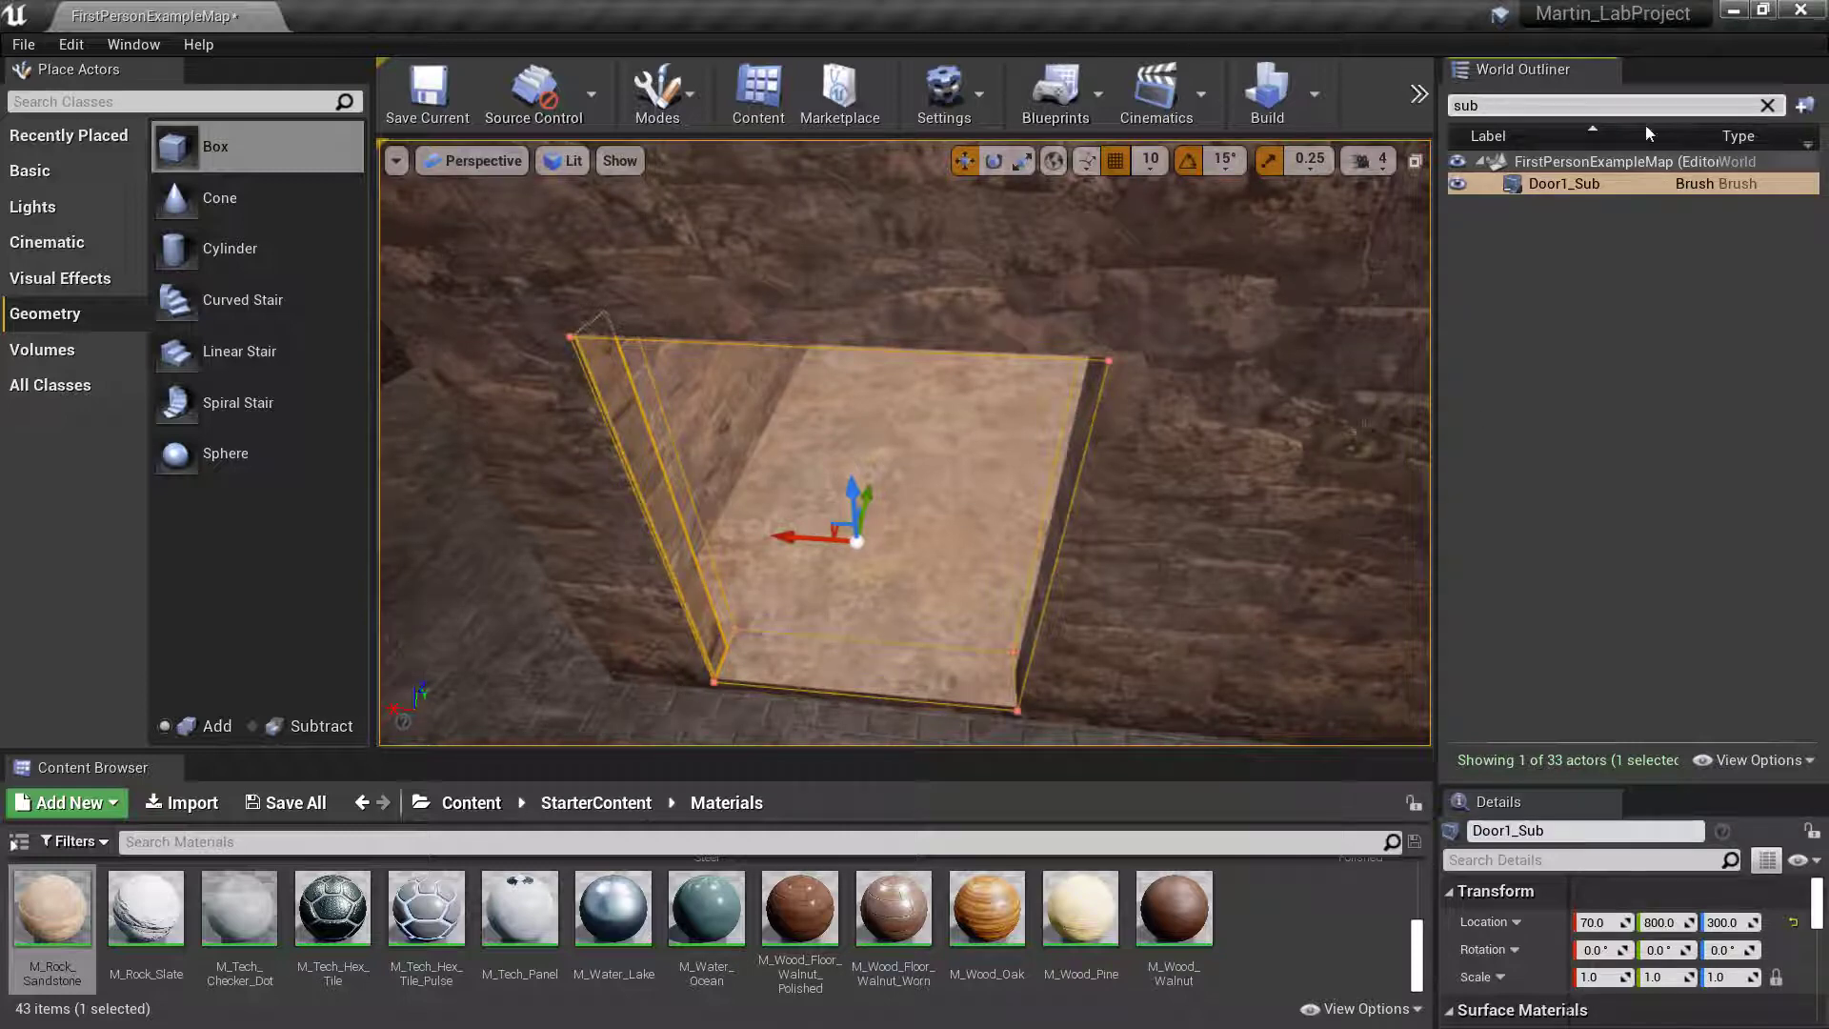
{"action": "key", "text": "BackSpace"}
{"action": "key", "text": "BackSpace"}
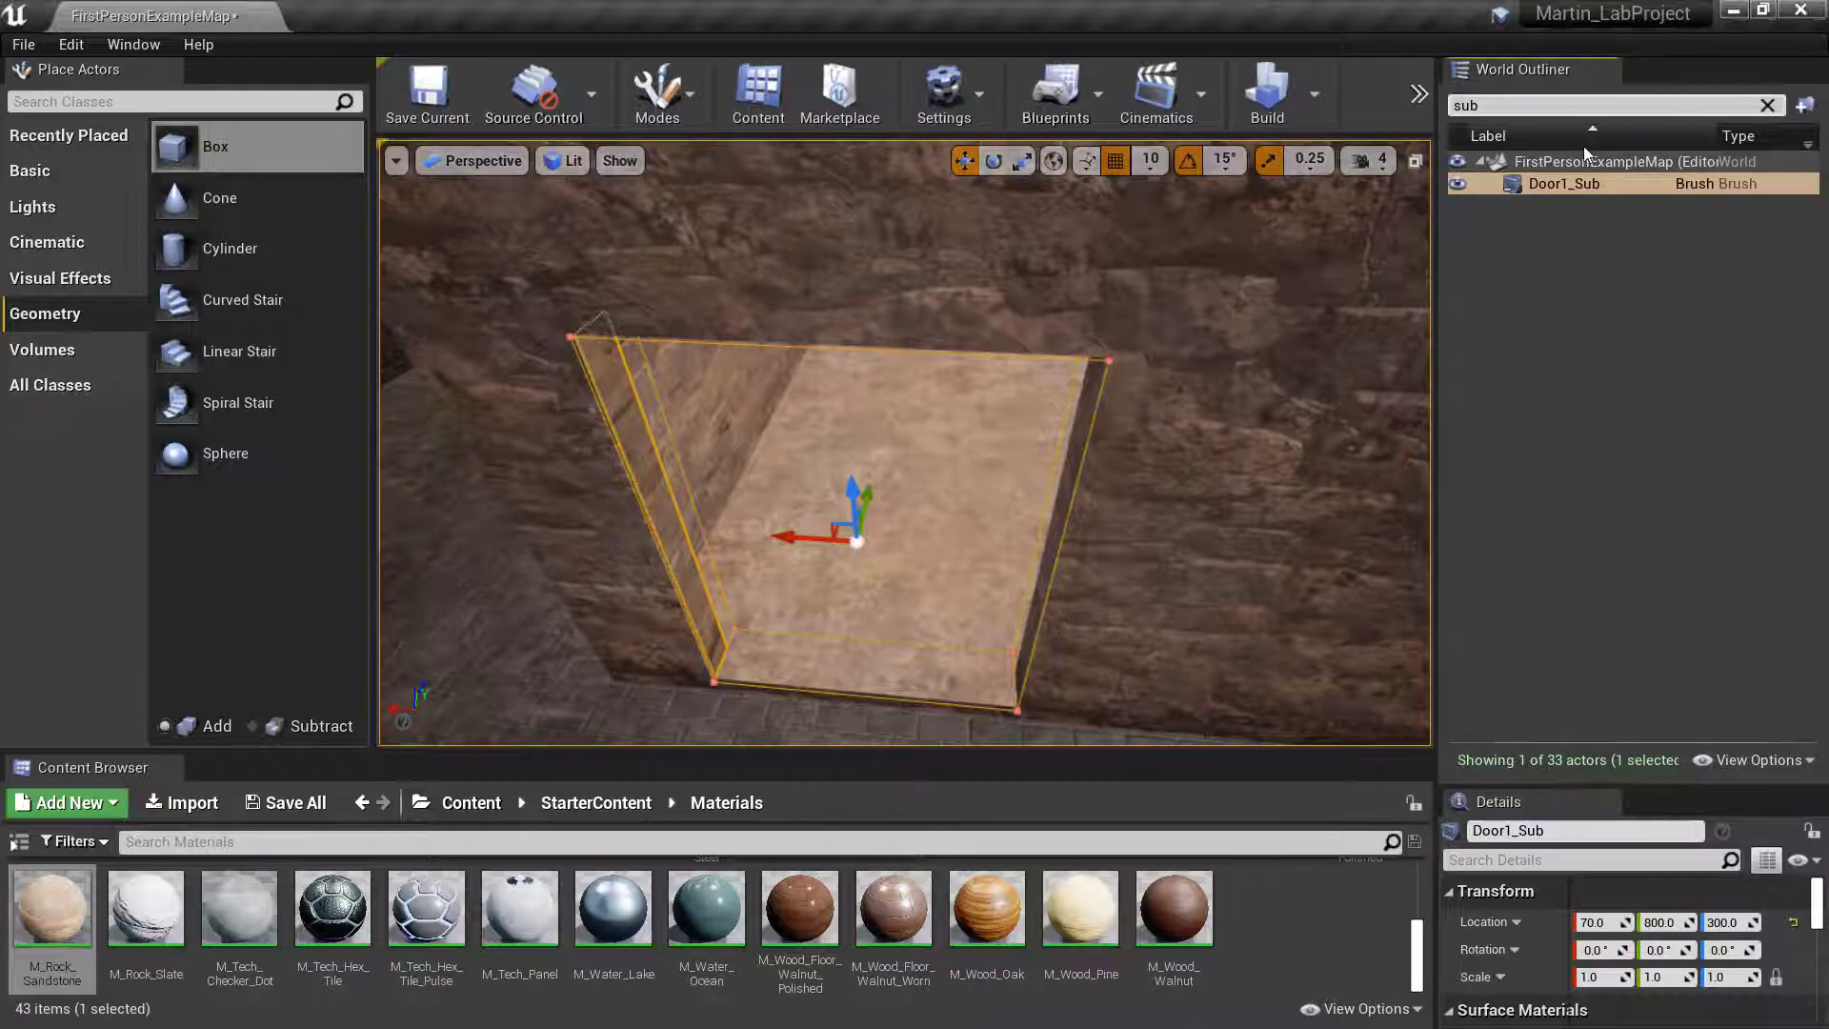
{"action": "key", "text": "BackSpace"}
{"action": "key", "text": "BackSpace"}
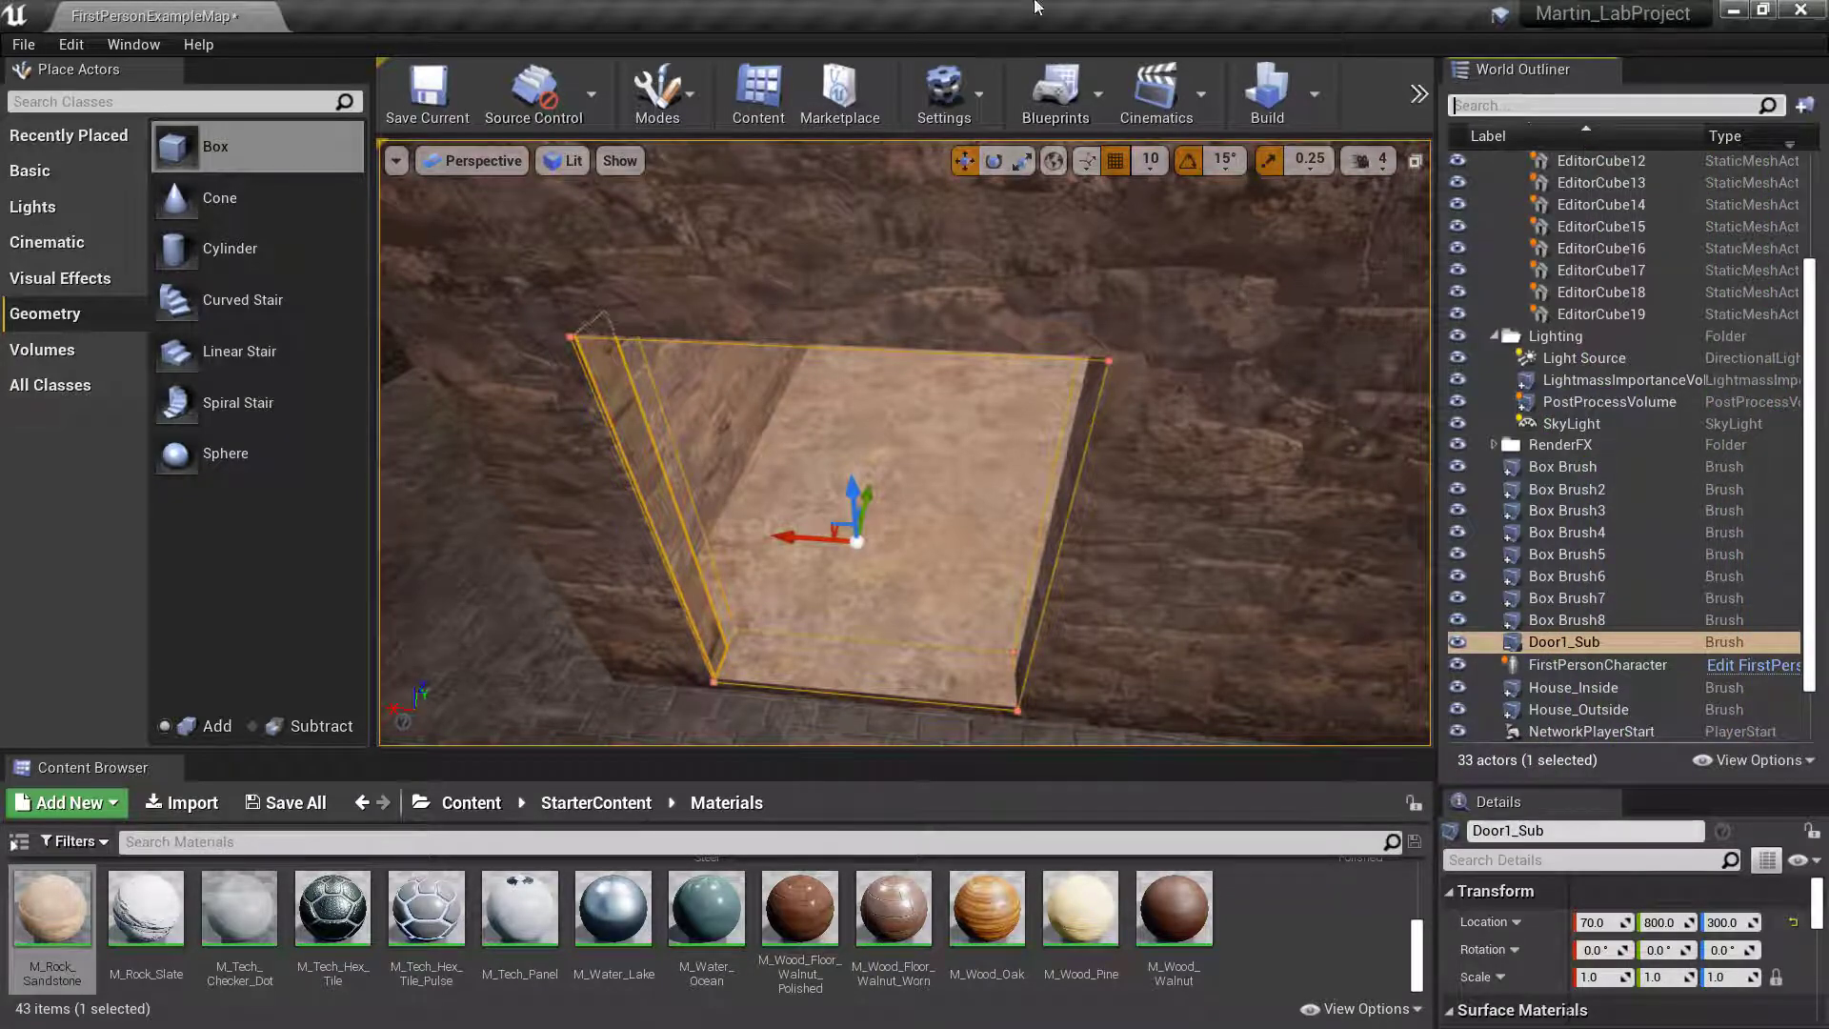
{"action": "right_click_drag", "start_coordinate": [1143, 476], "coordinate": [1088, 411]}
{"action": "key", "text": "w"}
{"action": "key", "text": "s"}
{"action": "key", "text": "w"}
{"action": "key", "text": "s"}
{"action": "right_click_drag", "start_coordinate": [1071, 533], "coordinate": [1043, 548]}
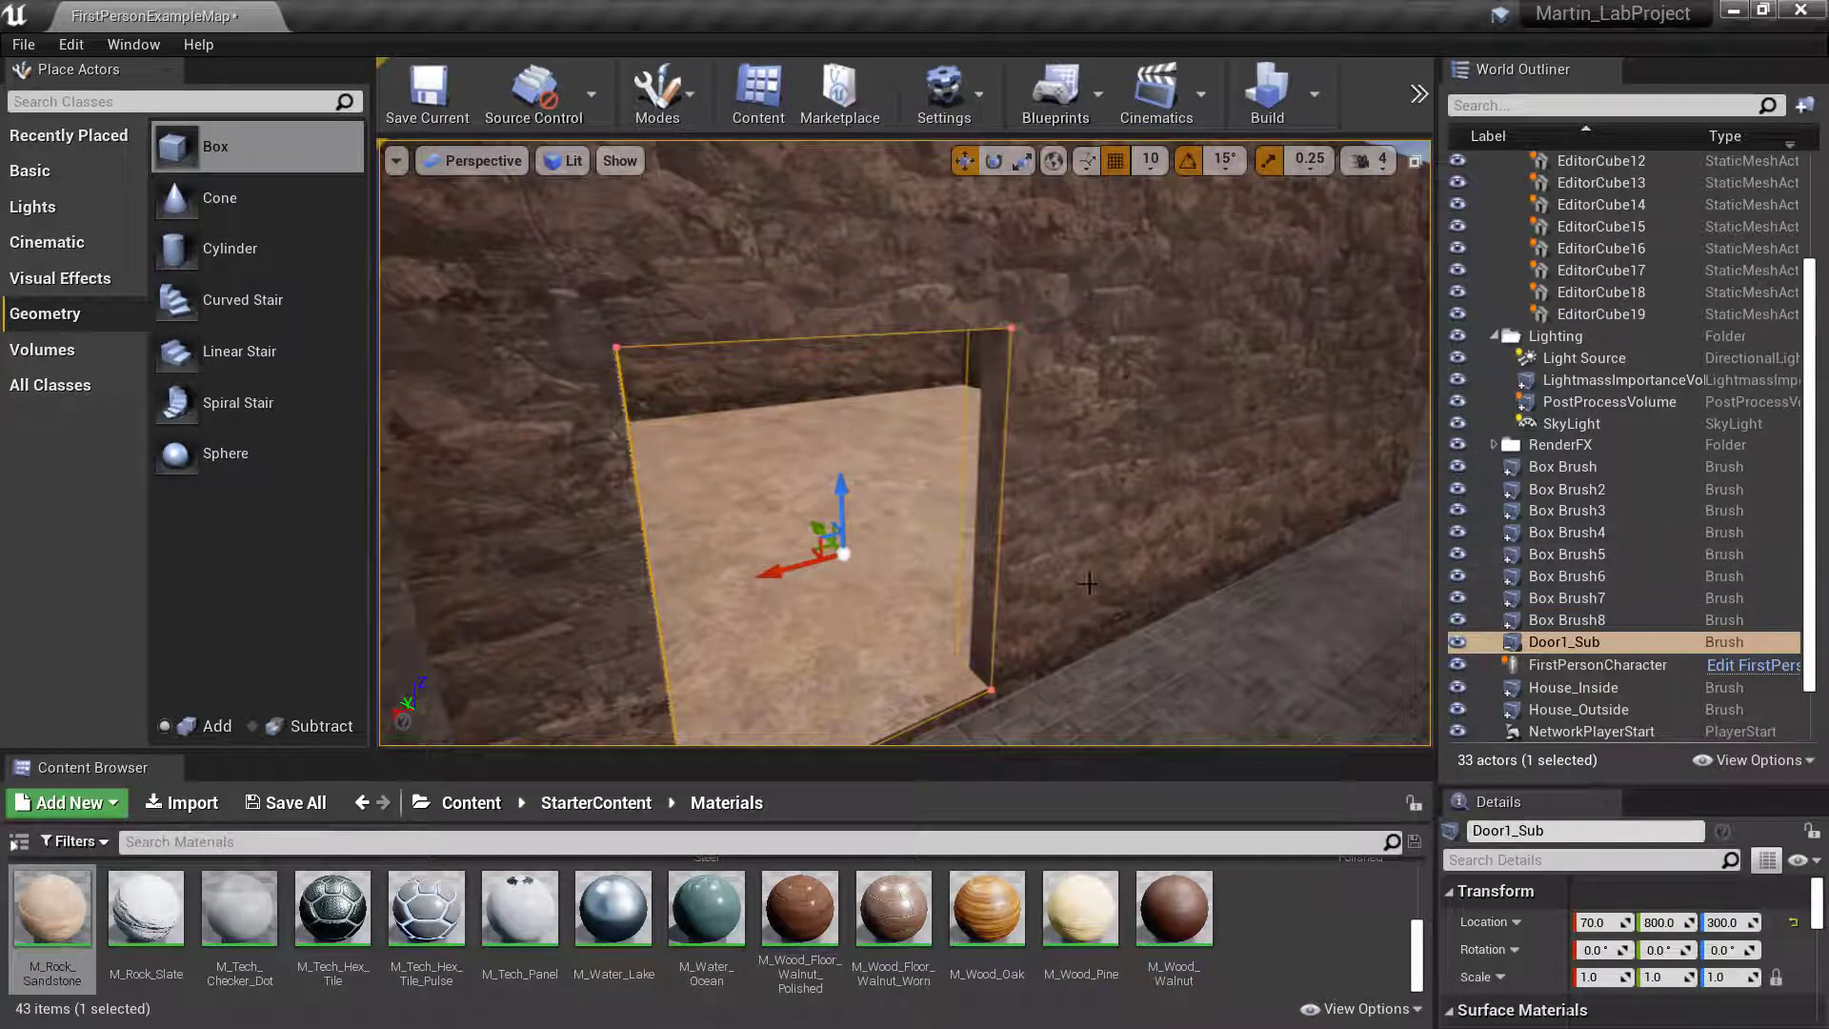
{"action": "right_click_drag", "start_coordinate": [1088, 583], "coordinate": [1119, 576]}
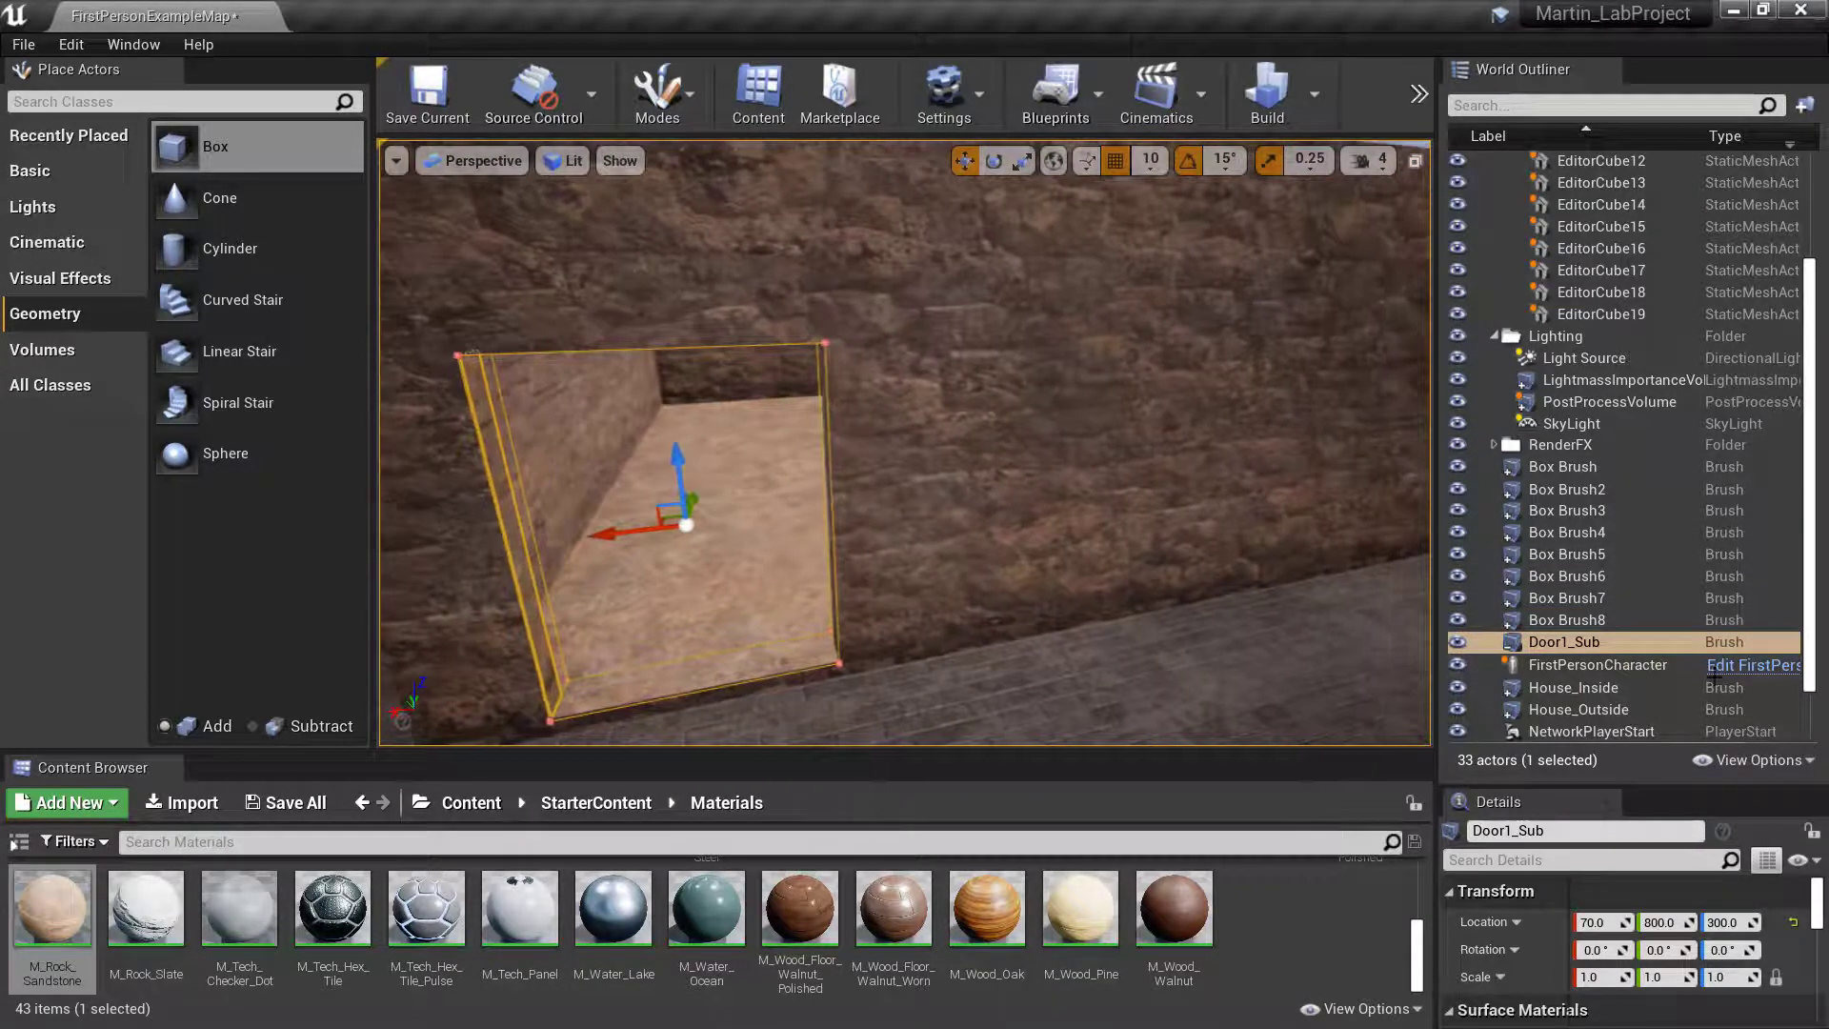
Deselect the doorway brush by selecting the FirstPersonExampleMap world entry, and collapse the ArenaGeometry folder in the actor list.
{"action": "scroll", "coordinate": [1659, 675], "scroll_direction": "down", "scroll_amount": 1}
{"action": "scroll", "coordinate": [1522, 637], "scroll_direction": "down", "scroll_amount": 1}
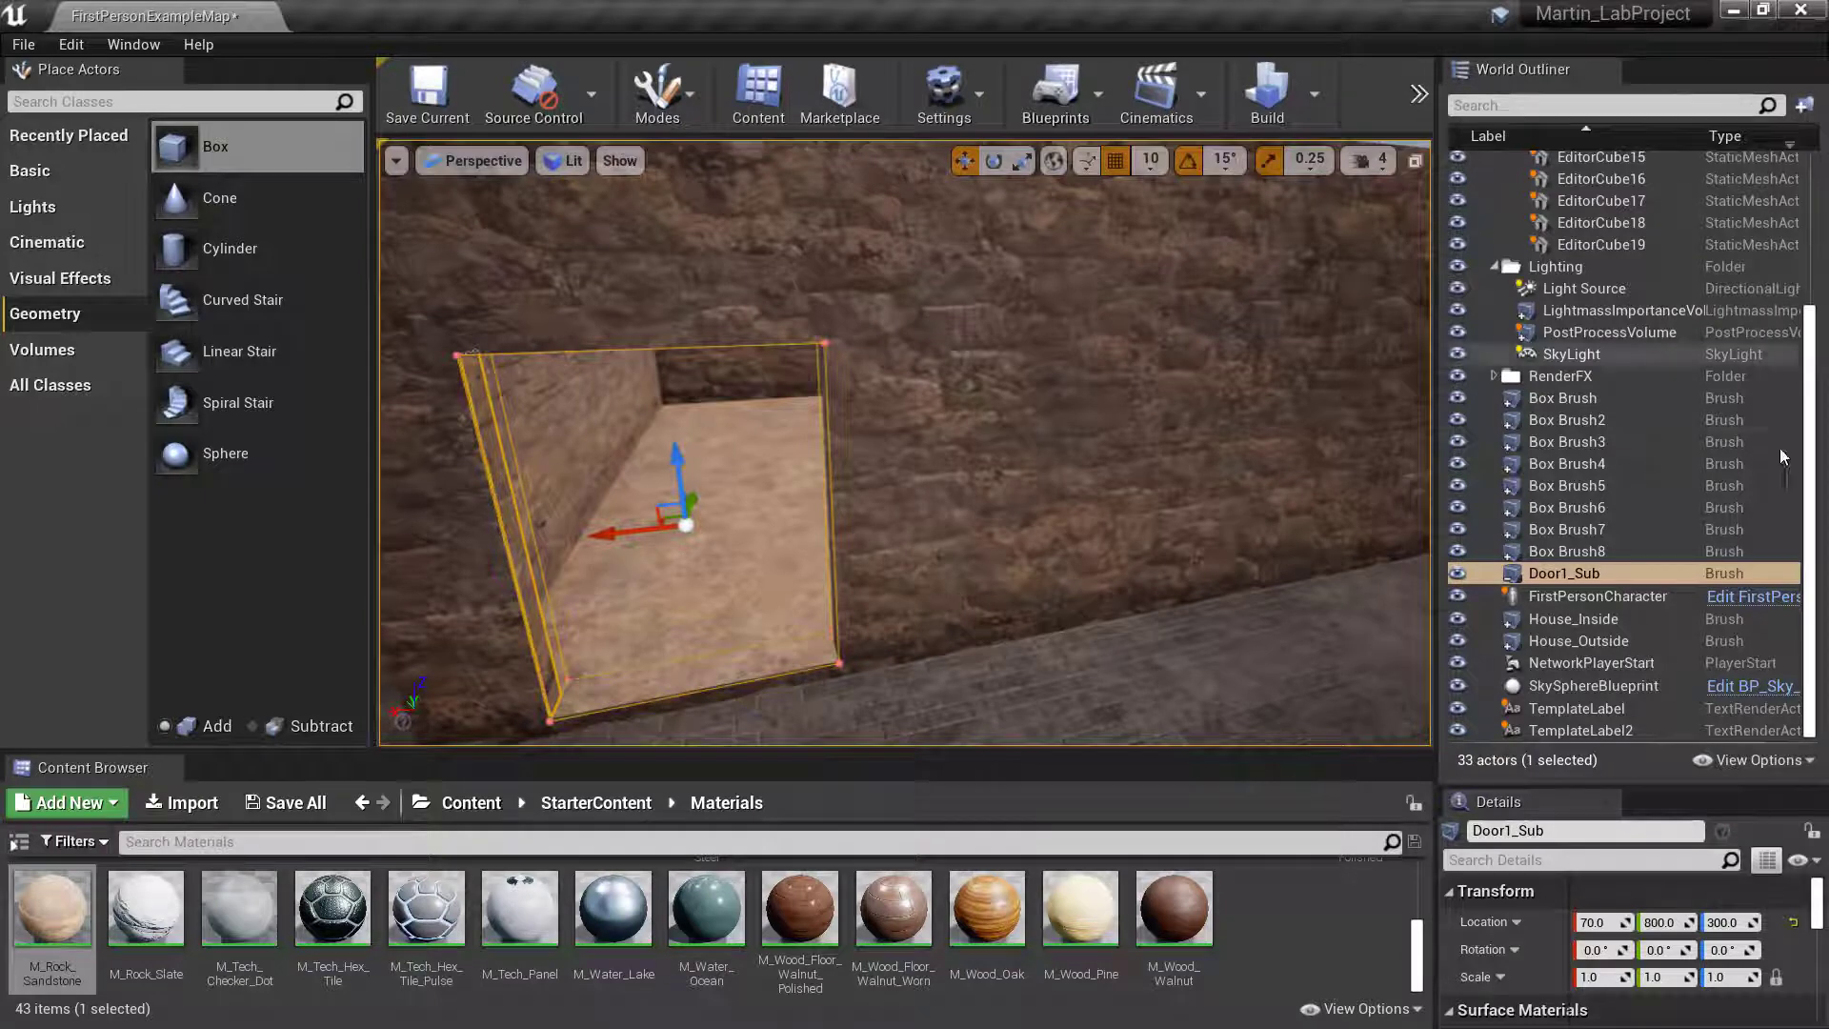
{"action": "scroll", "coordinate": [1701, 169], "scroll_direction": "up", "scroll_amount": 5}
{"action": "left_click", "coordinate": [1701, 166]}
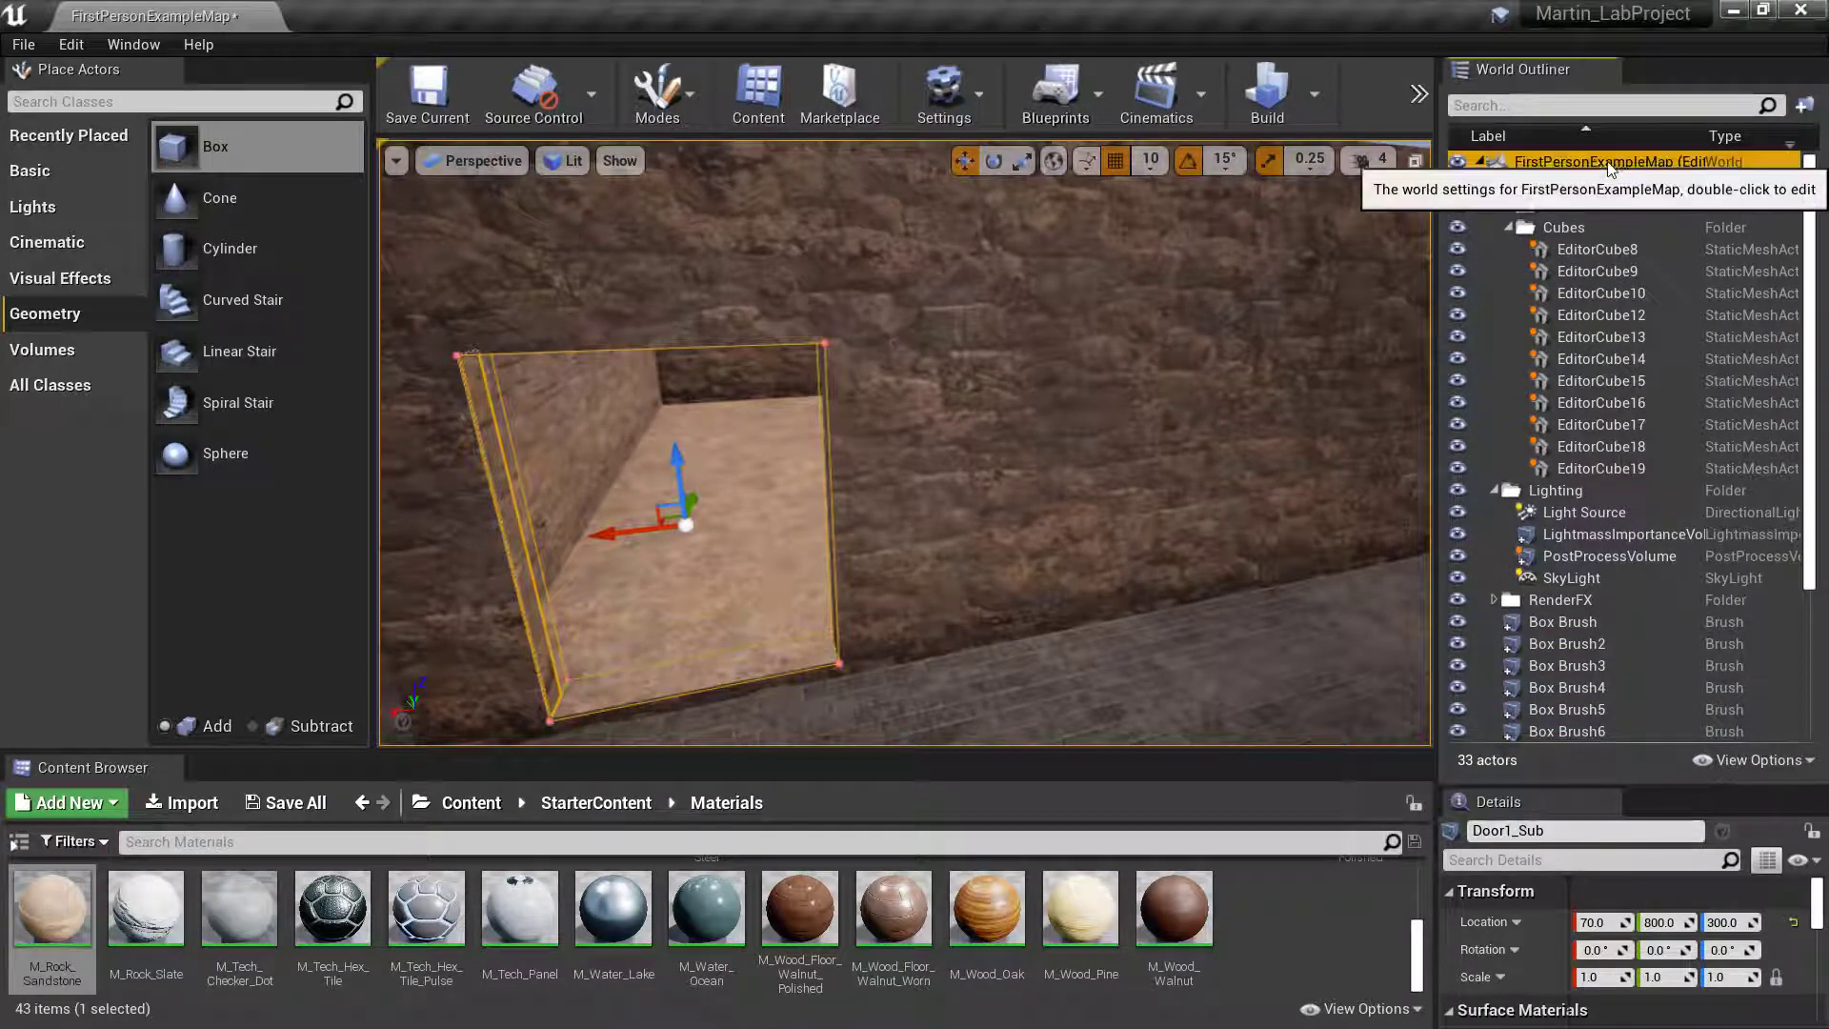
{"action": "left_click", "coordinate": [1495, 183]}
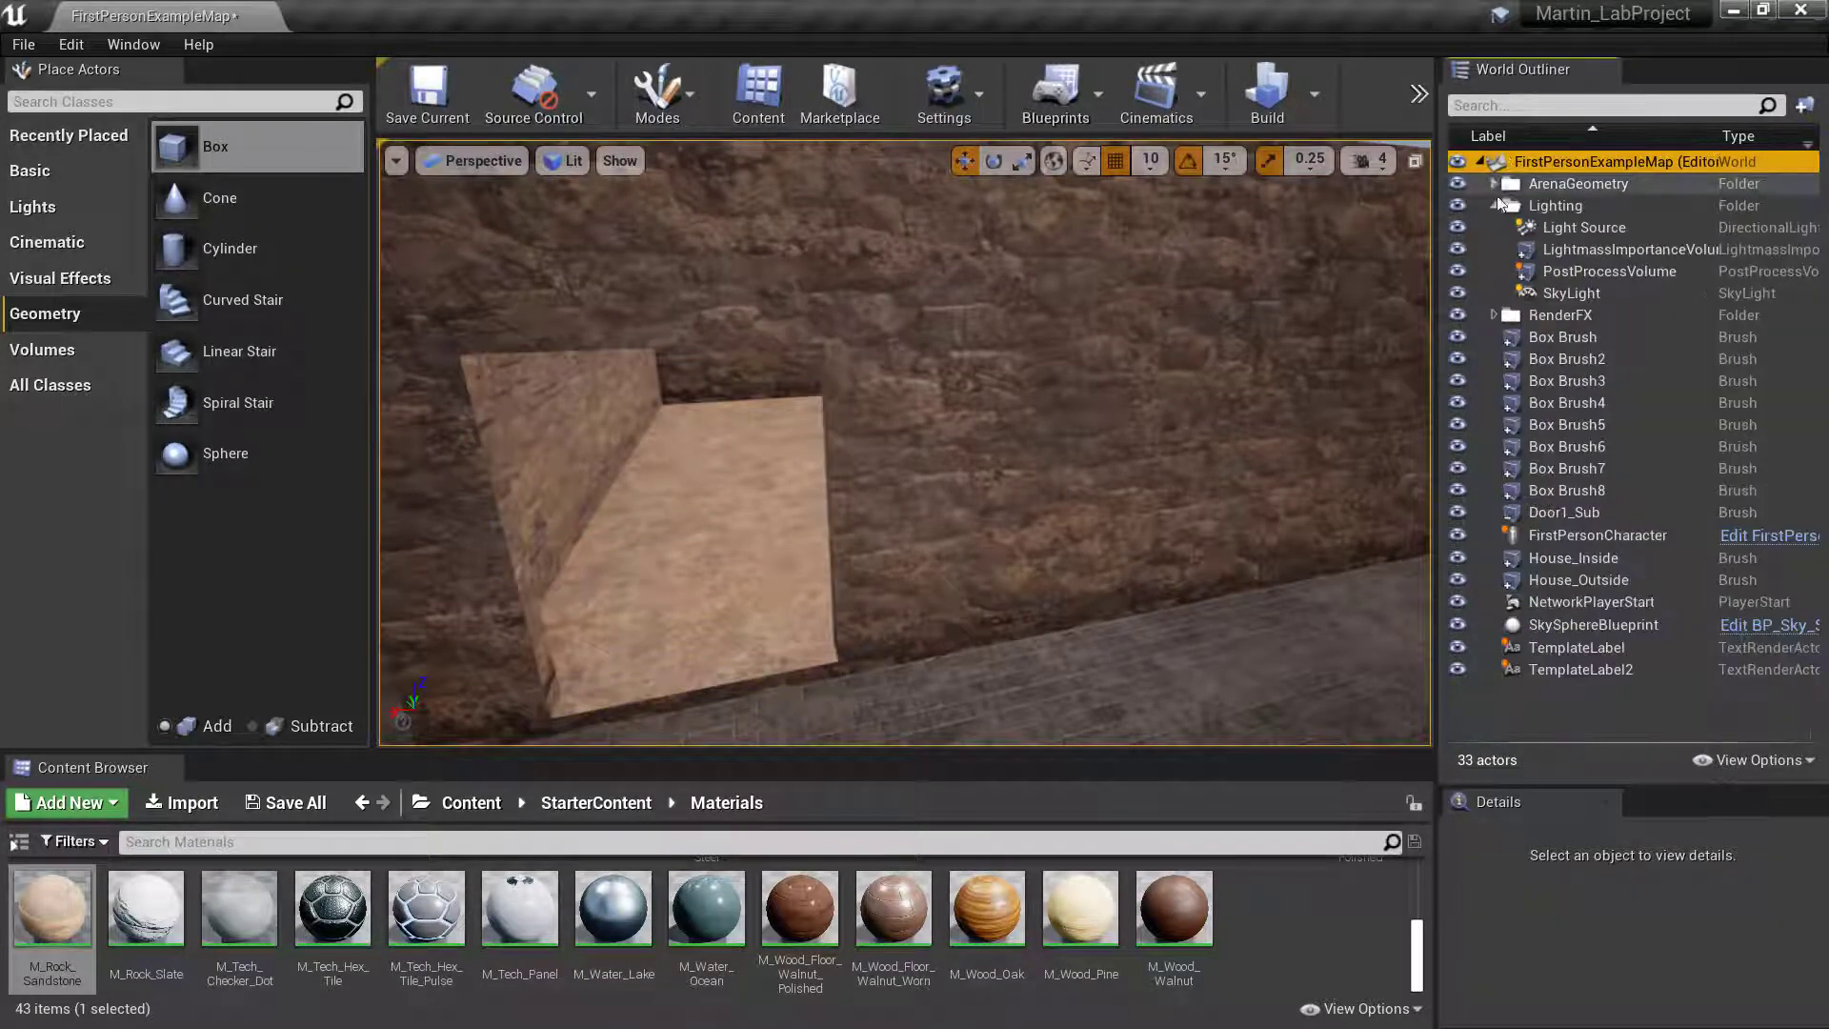
Collapse the Lighting folder in the actor list and look through the project's FirstPerson content folder and its Character subfolder.
{"action": "left_click", "coordinate": [1495, 205]}
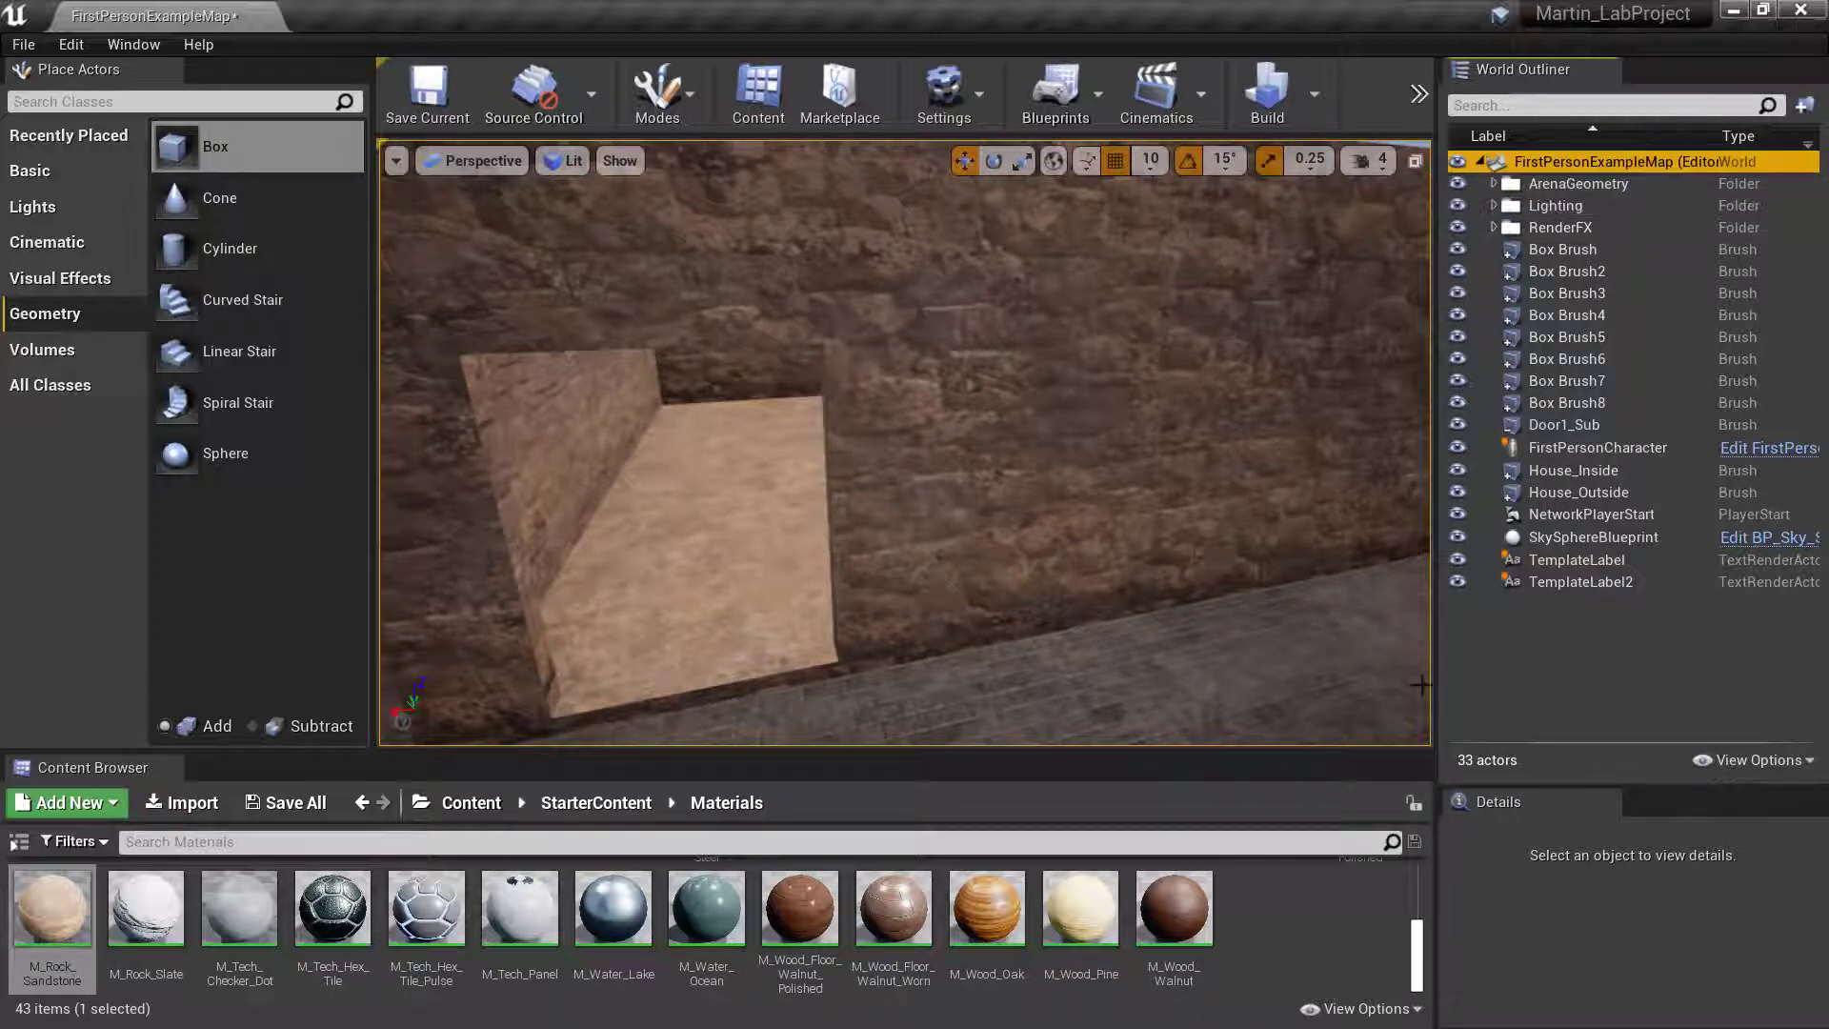
{"action": "left_click", "coordinate": [470, 802]}
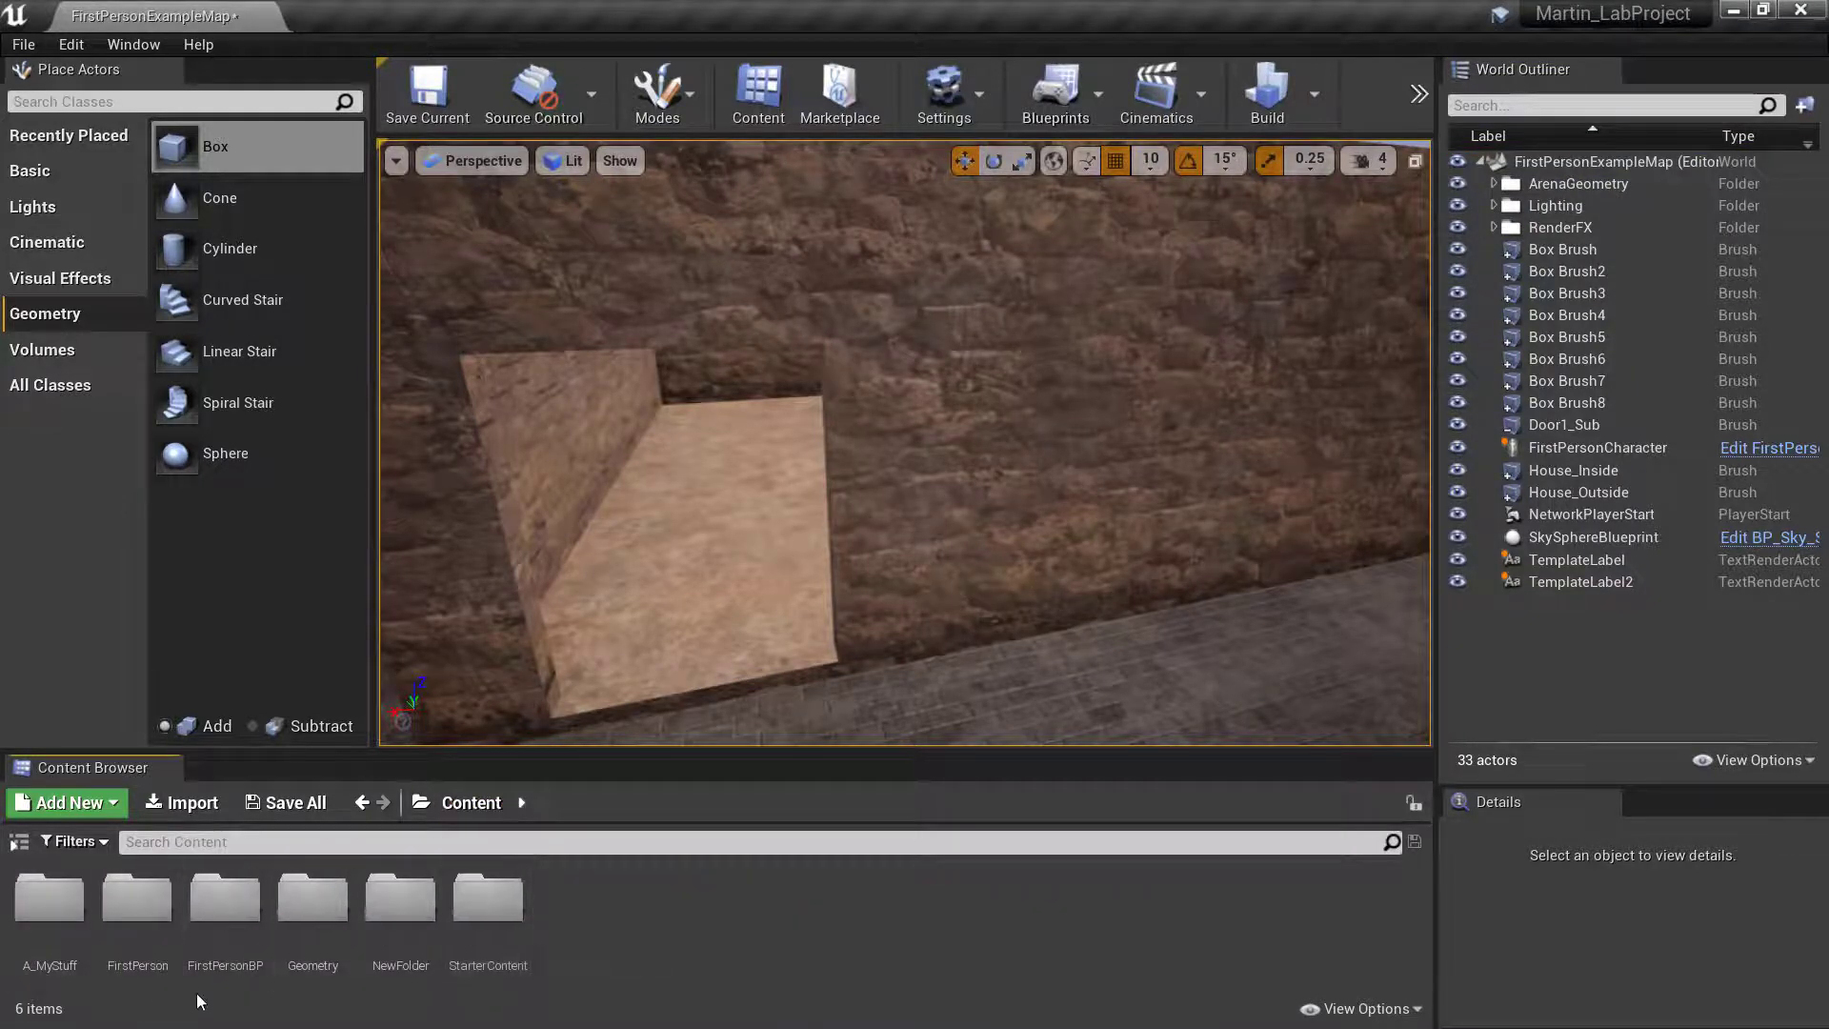
{"action": "left_click", "coordinate": [152, 917]}
{"action": "double_click", "coordinate": [153, 917]}
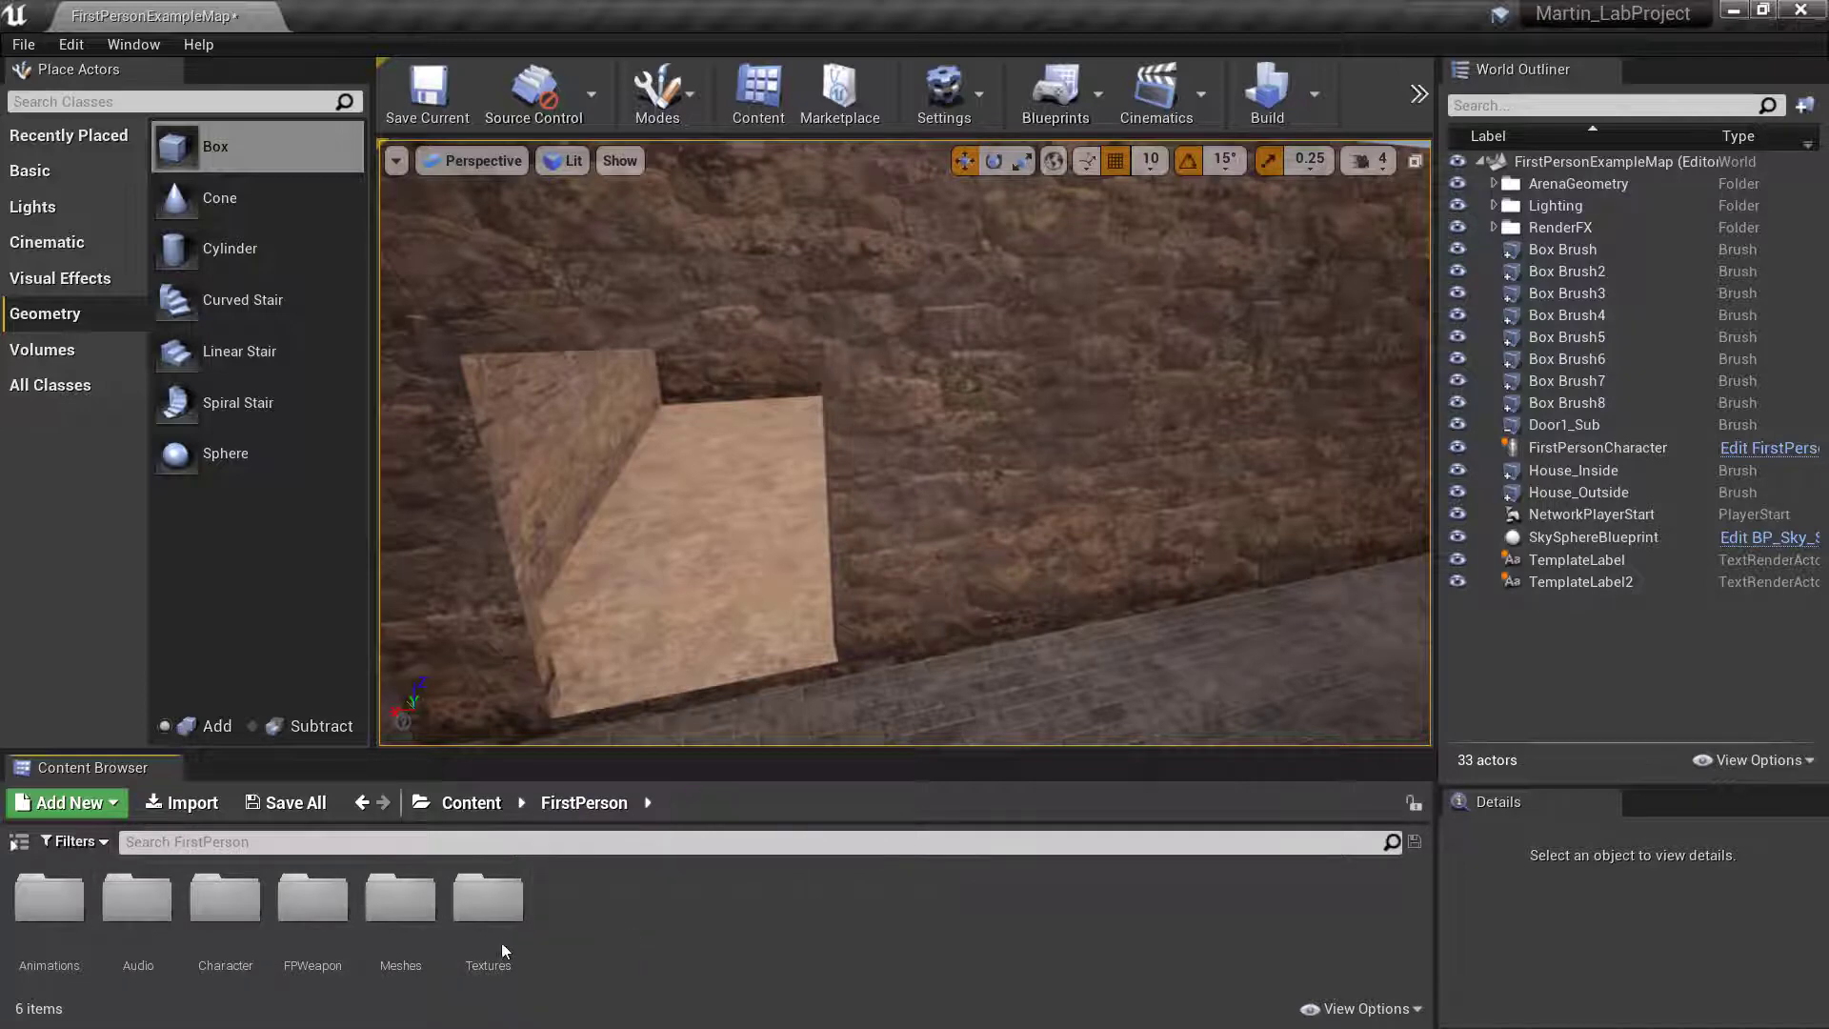
{"action": "double_click", "coordinate": [226, 900]}
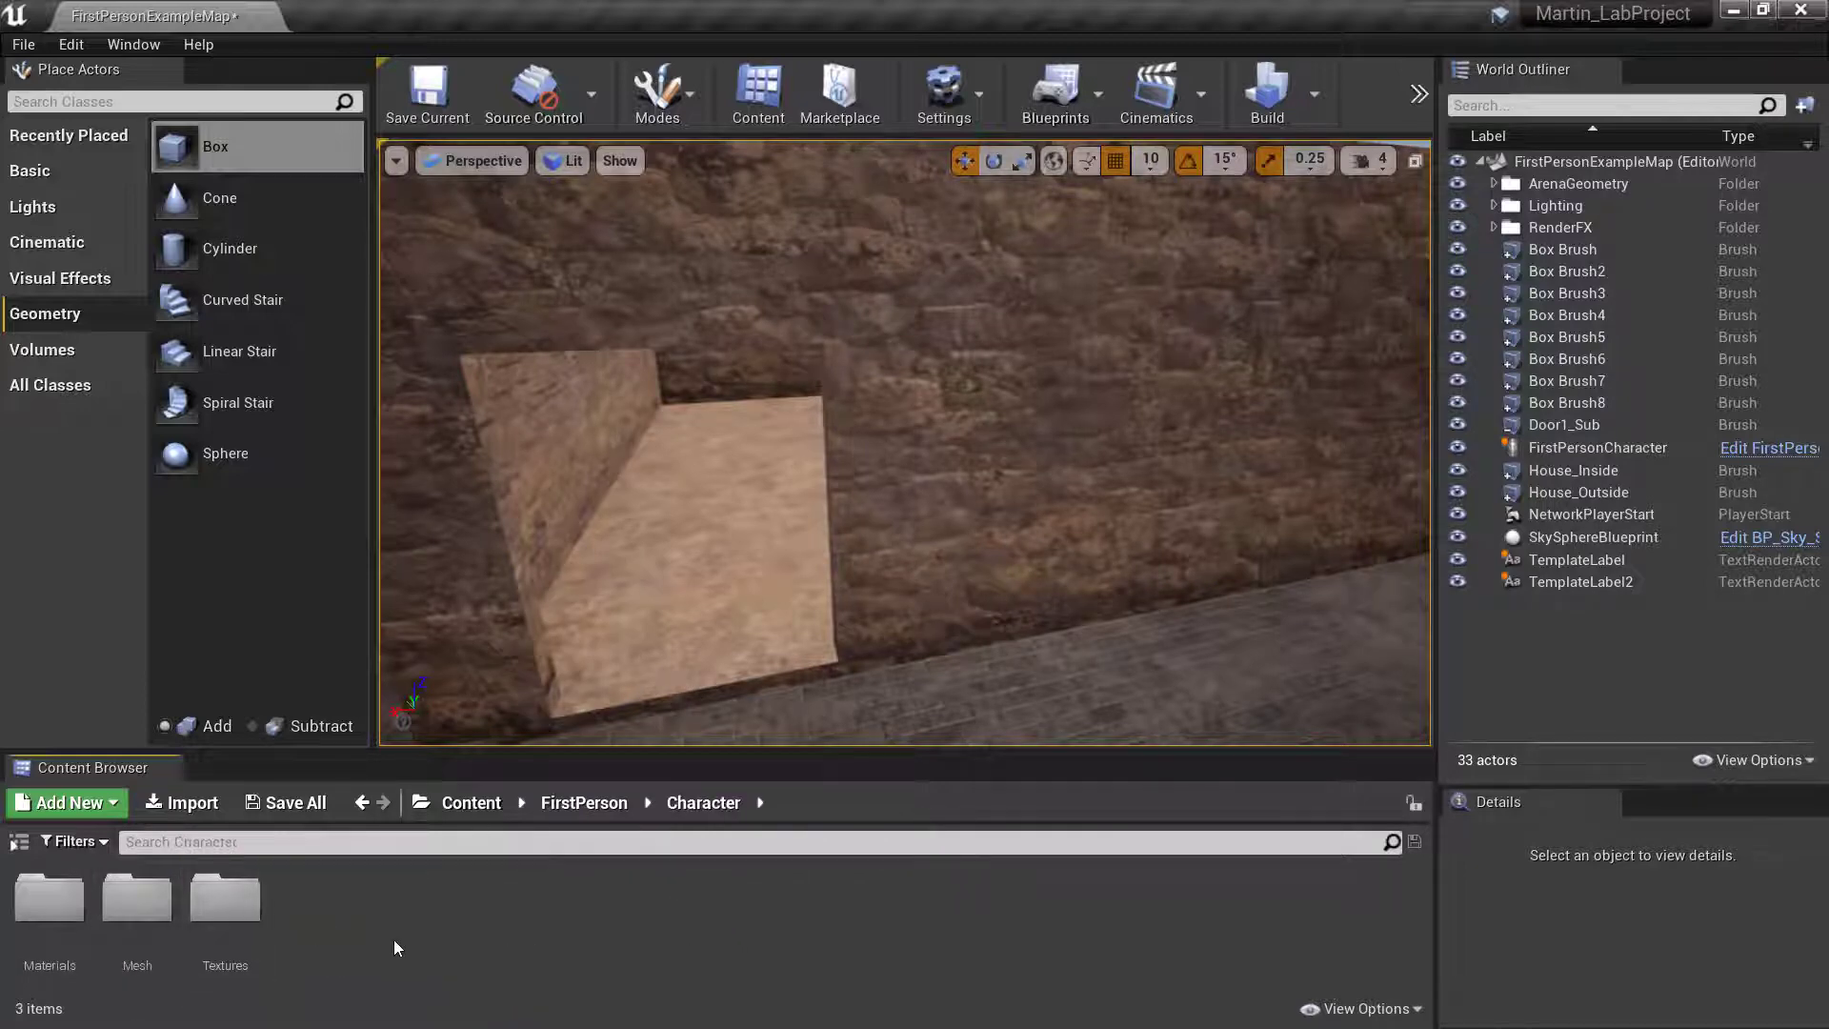
{"action": "left_click", "coordinate": [471, 802]}
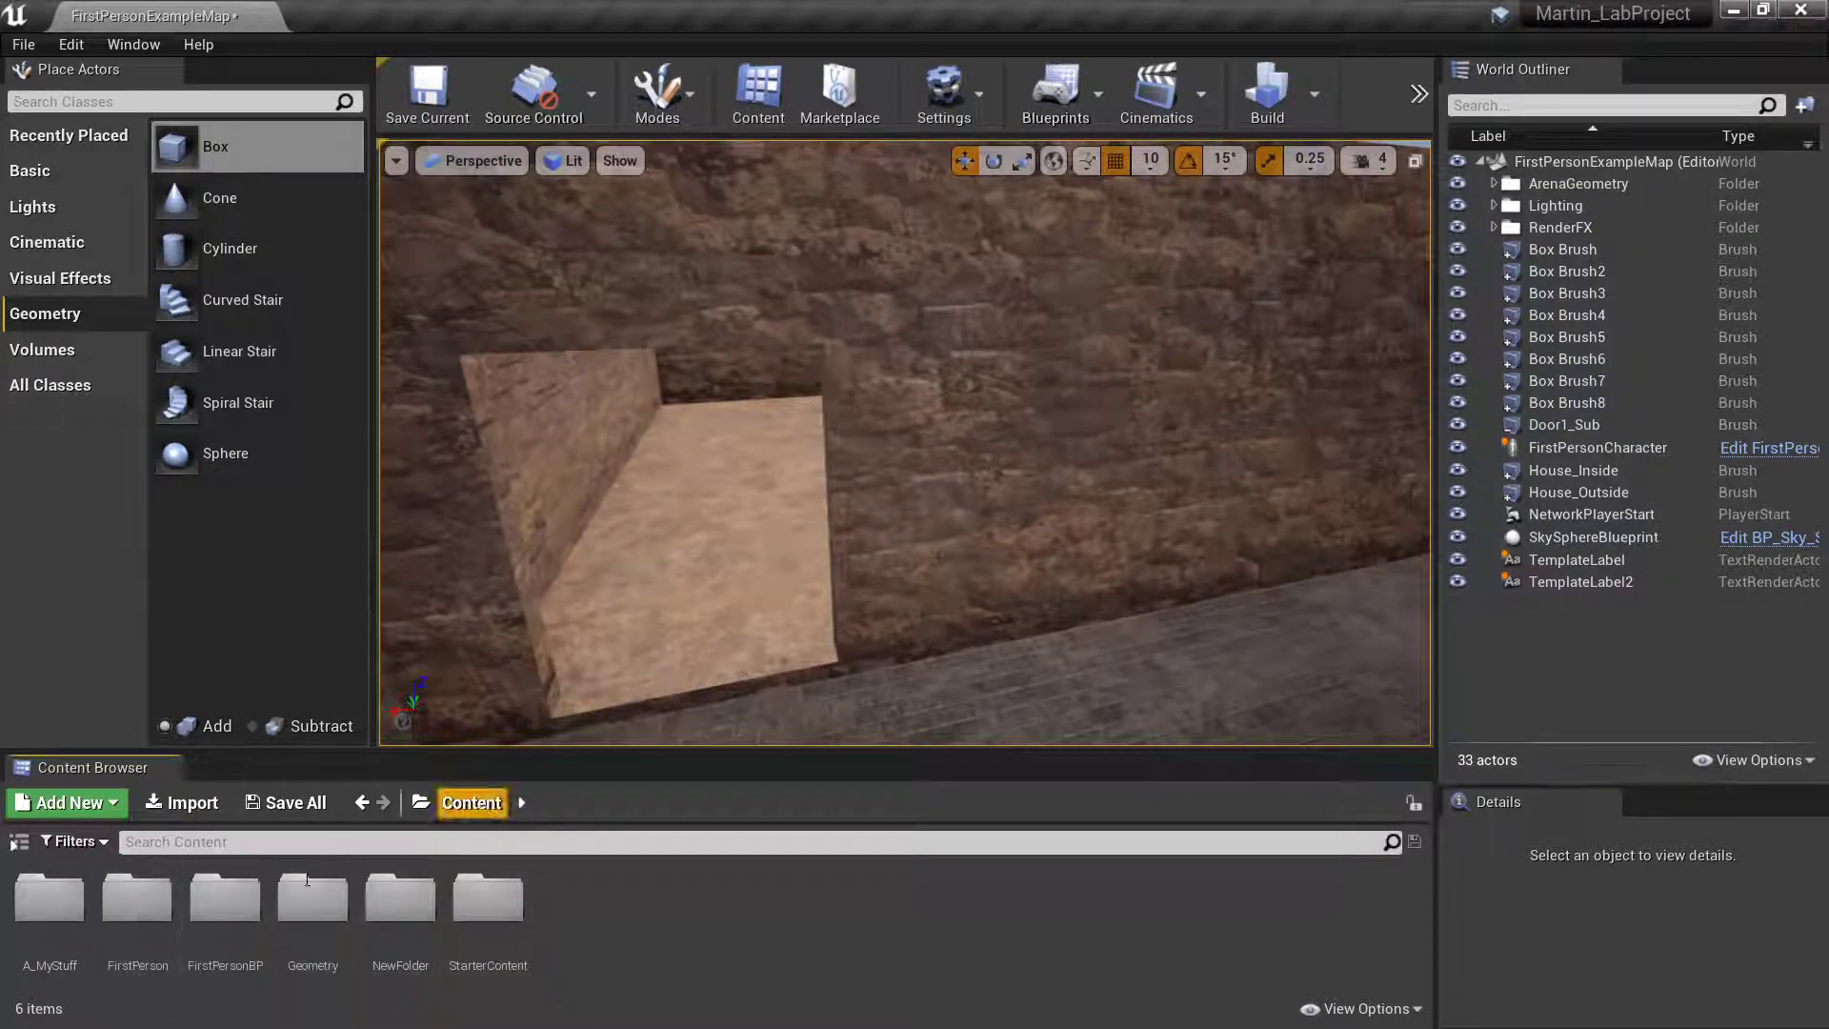
{"action": "left_click", "coordinate": [151, 916]}
{"action": "double_click", "coordinate": [151, 915]}
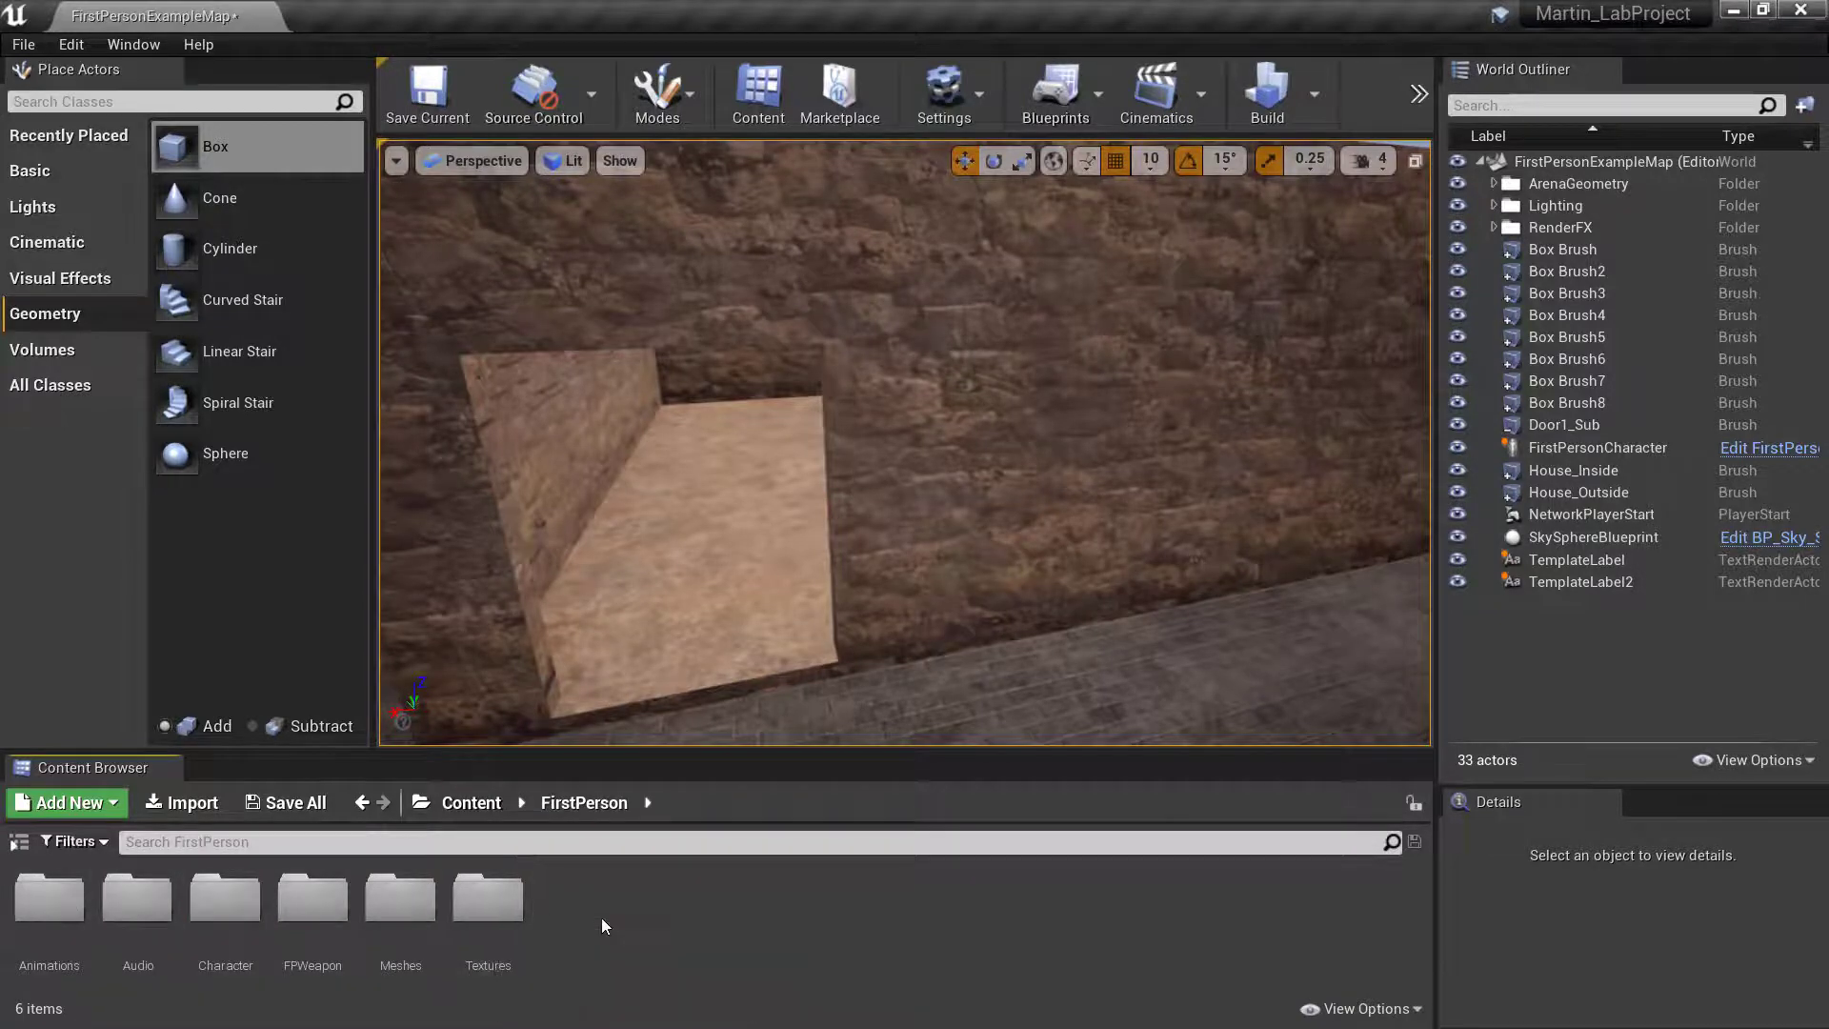
Search the FirstPerson folder for "map" and widen the search to the whole Content folder.
{"action": "left_click", "coordinate": [407, 840]}
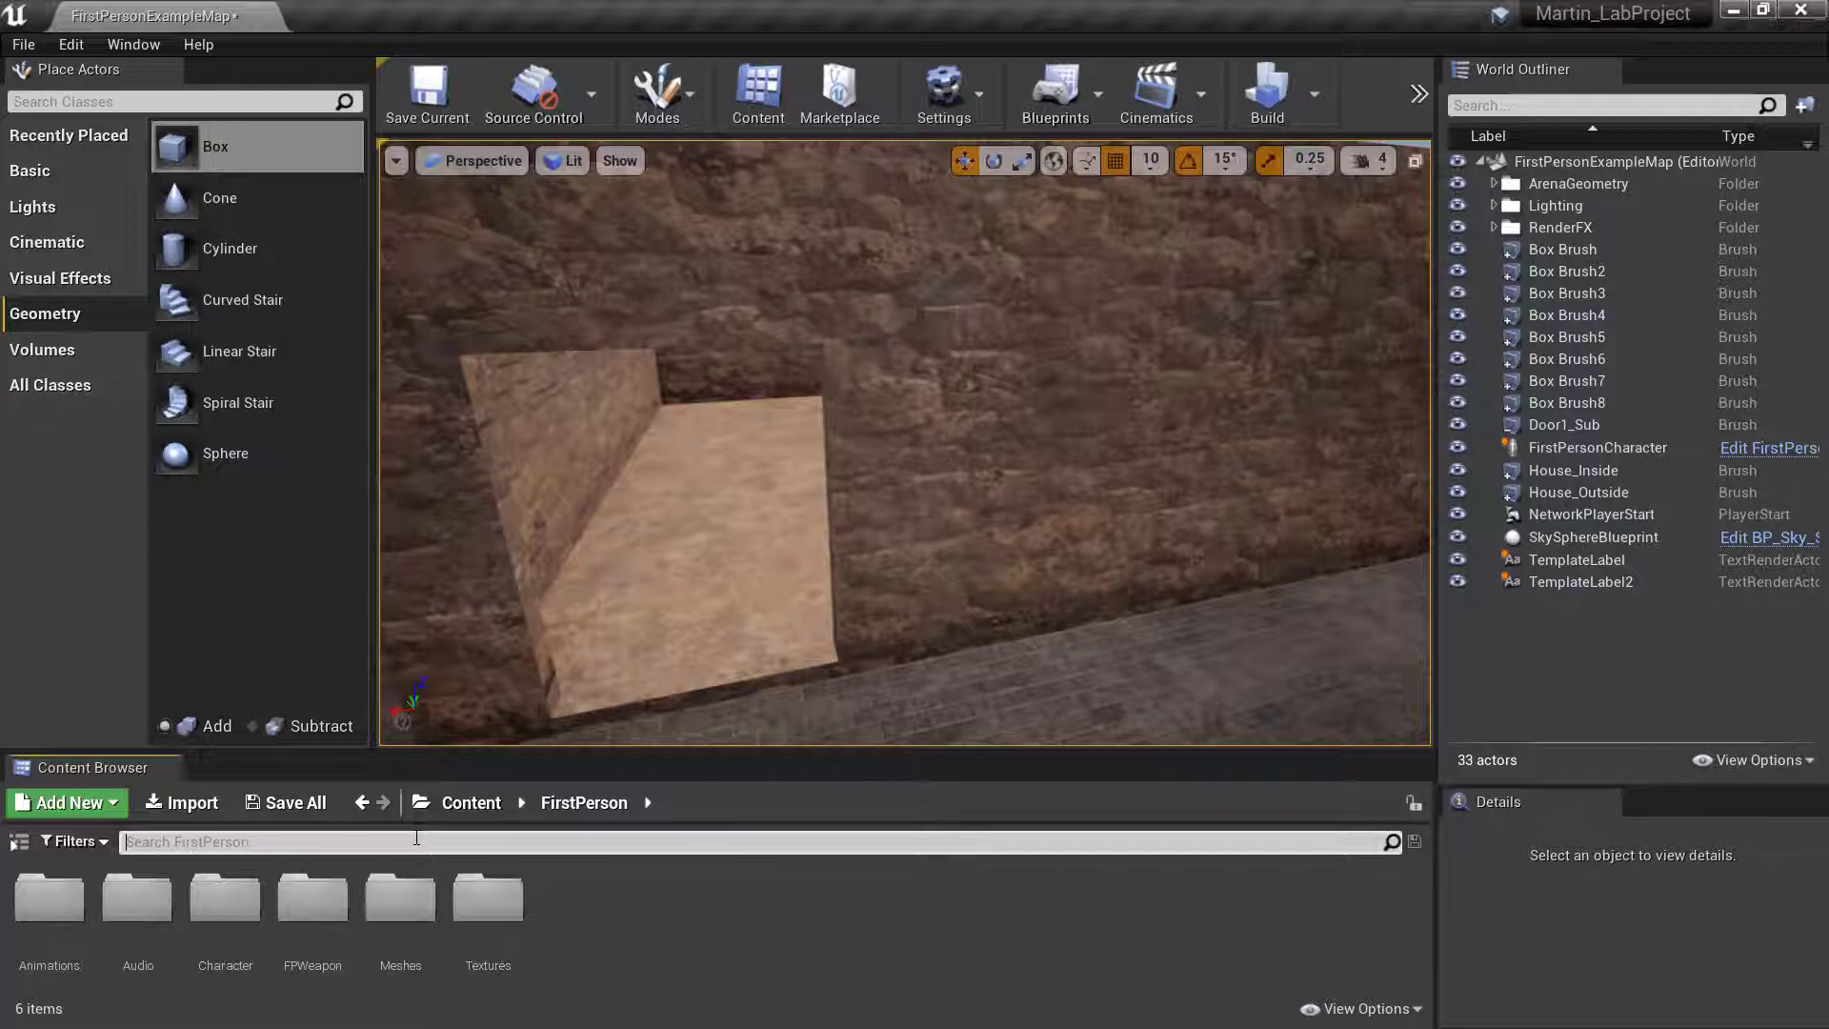
{"action": "type", "text": "map"}
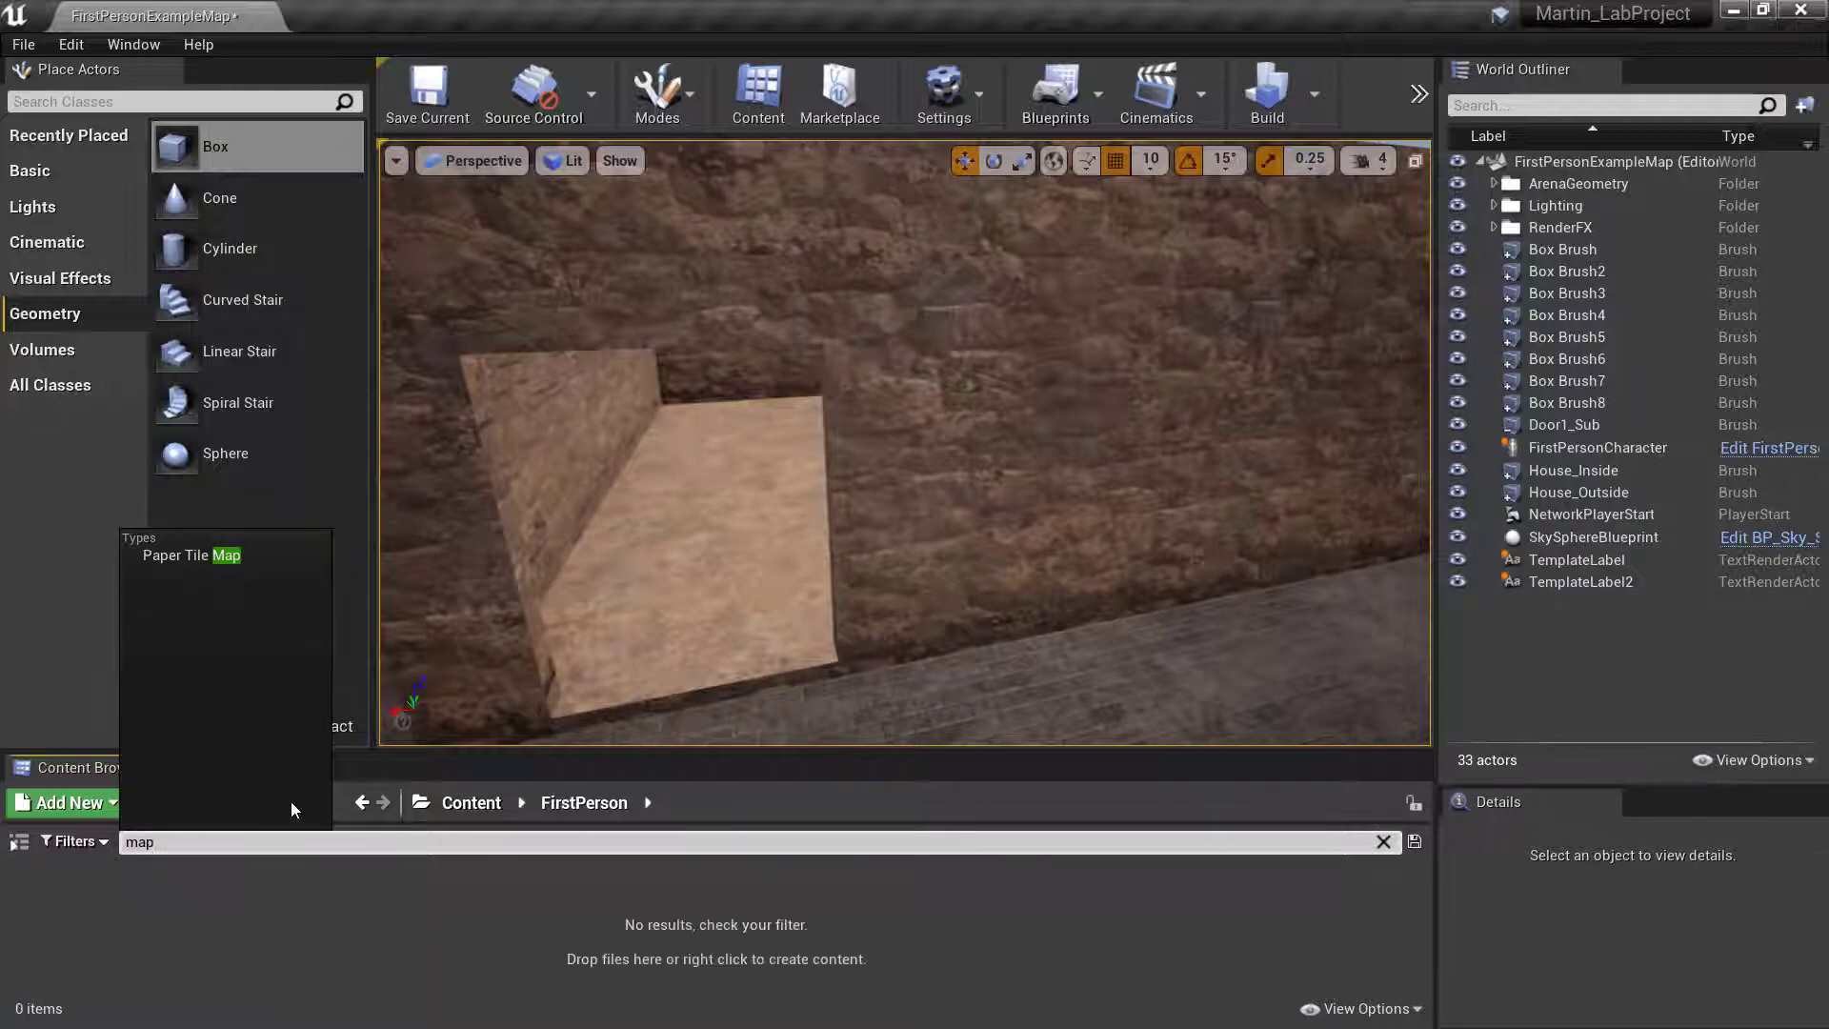
{"action": "key", "text": "BackSpace"}
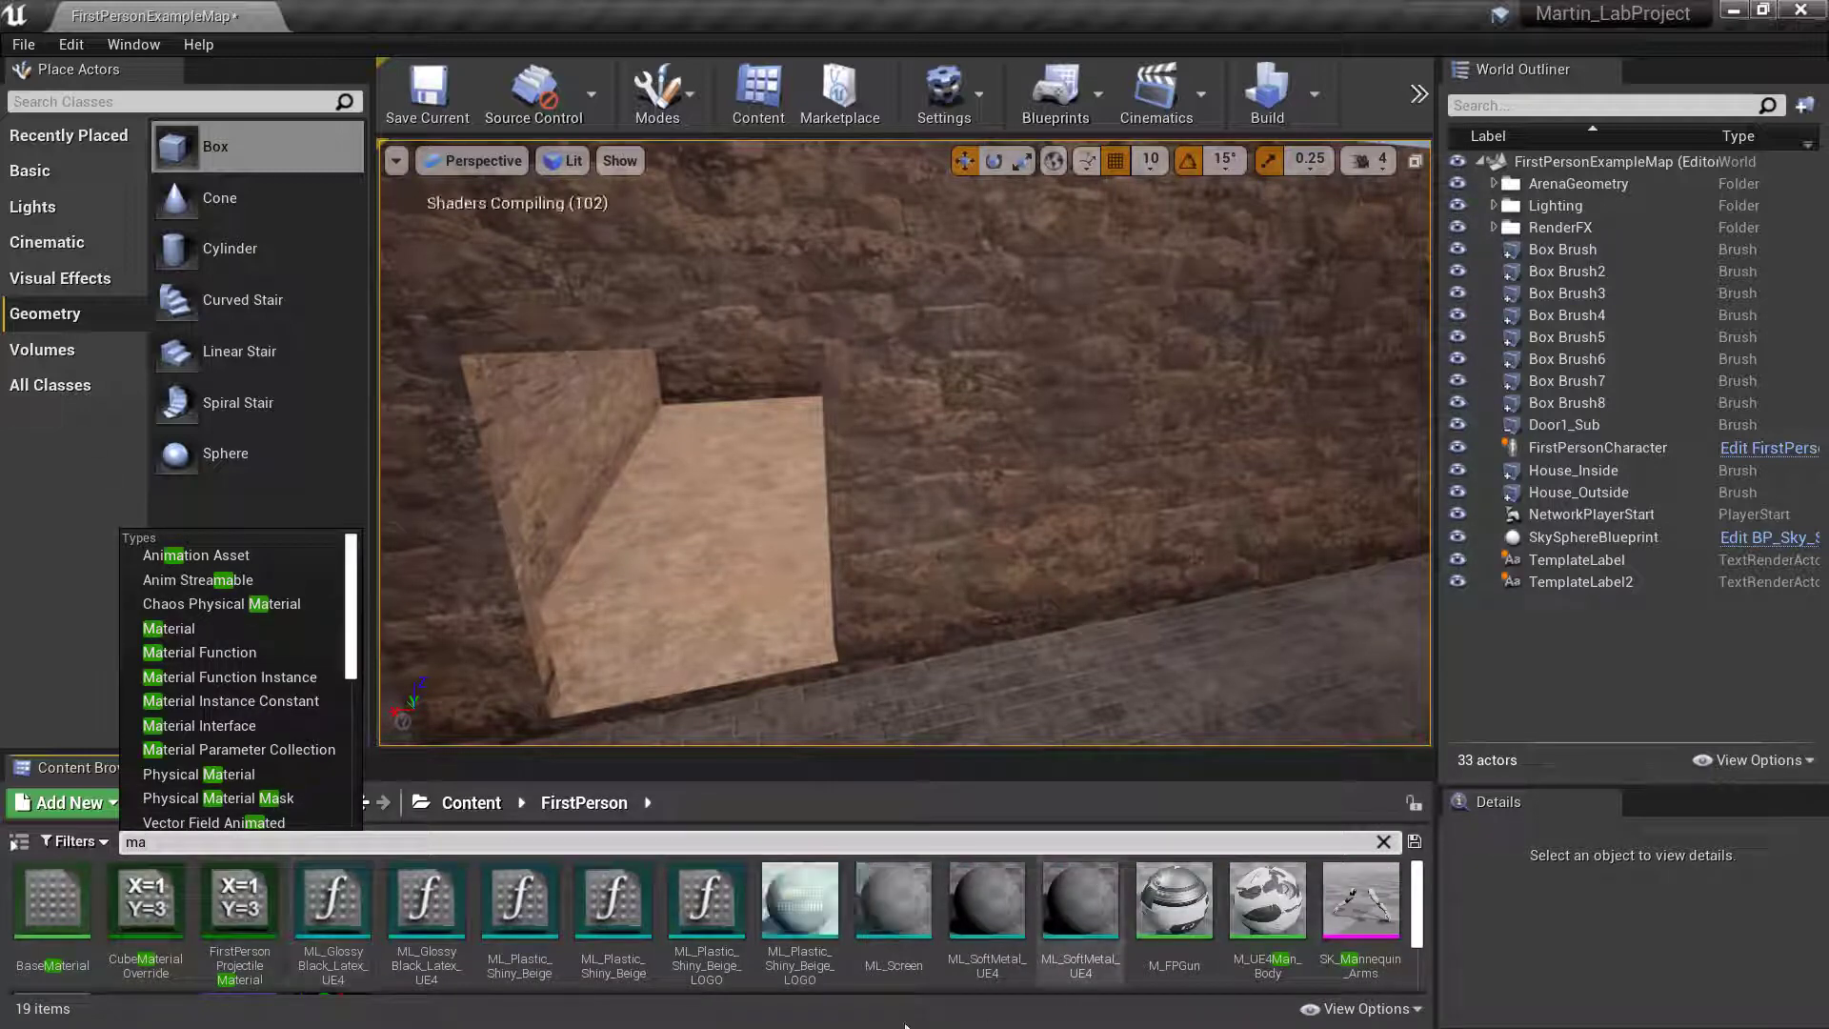
{"action": "left_click", "coordinate": [575, 805]}
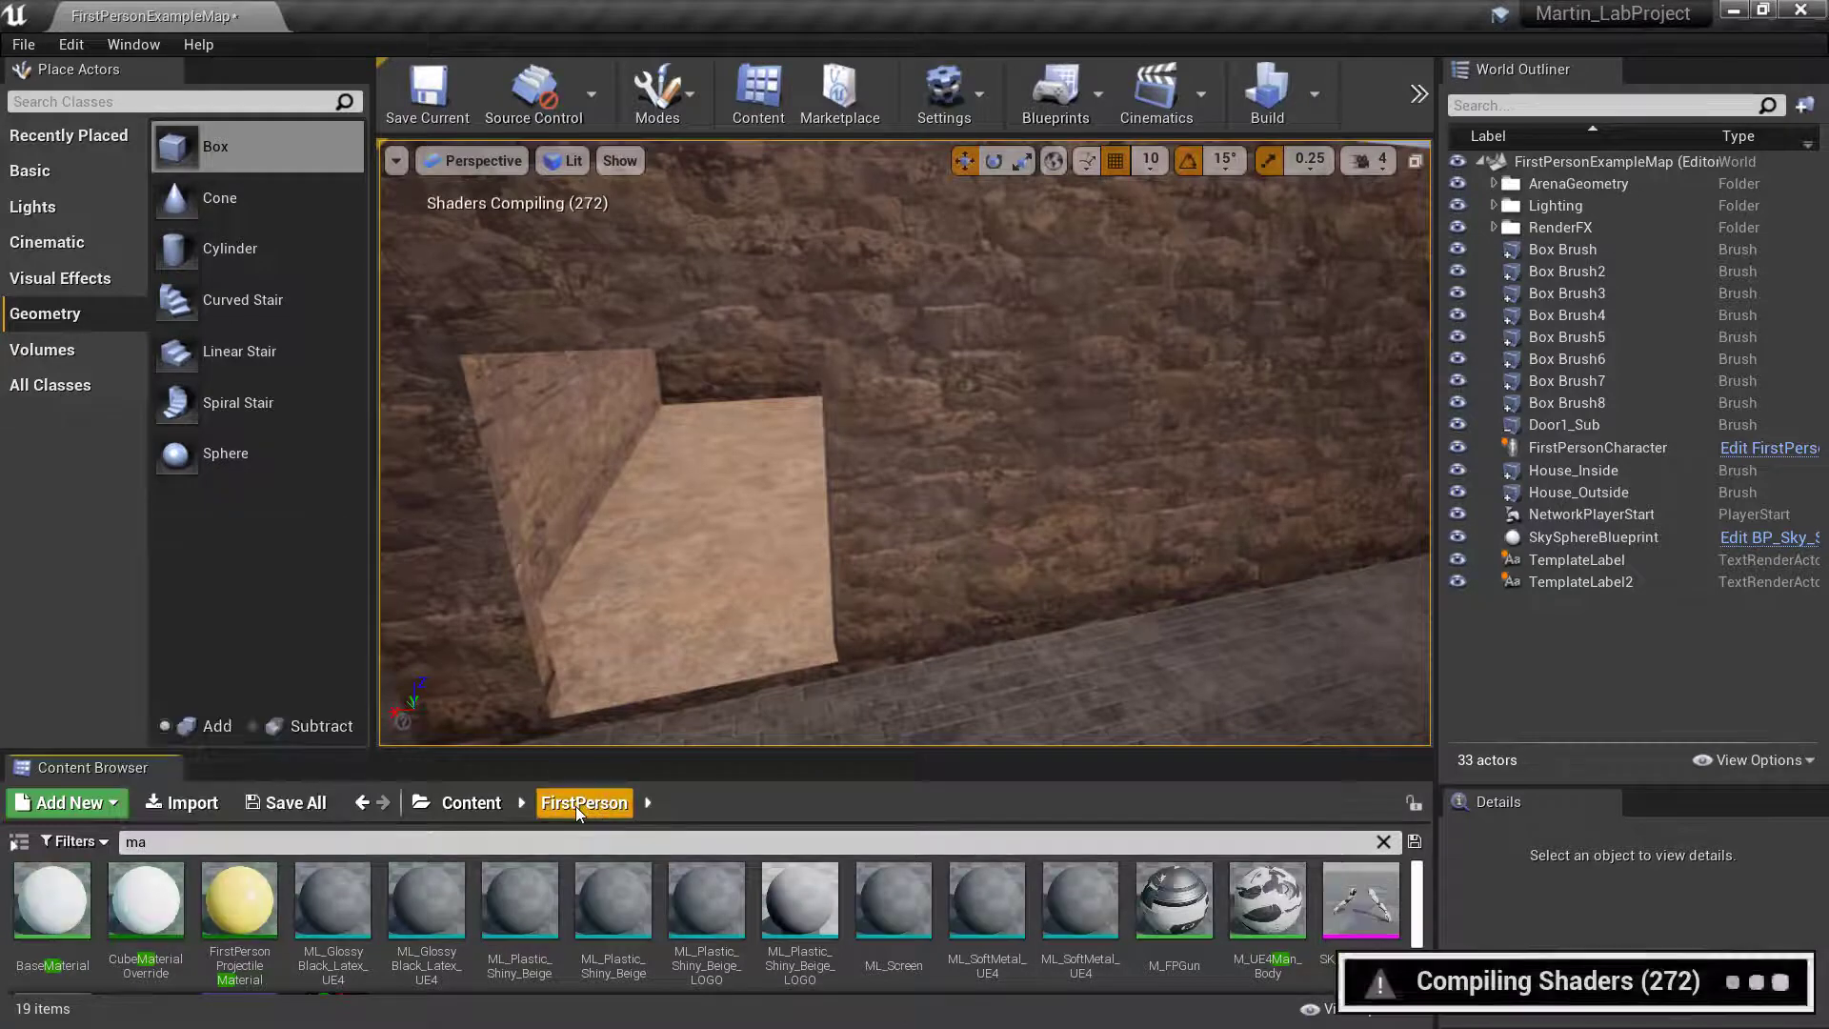
{"action": "left_click", "coordinate": [499, 802]}
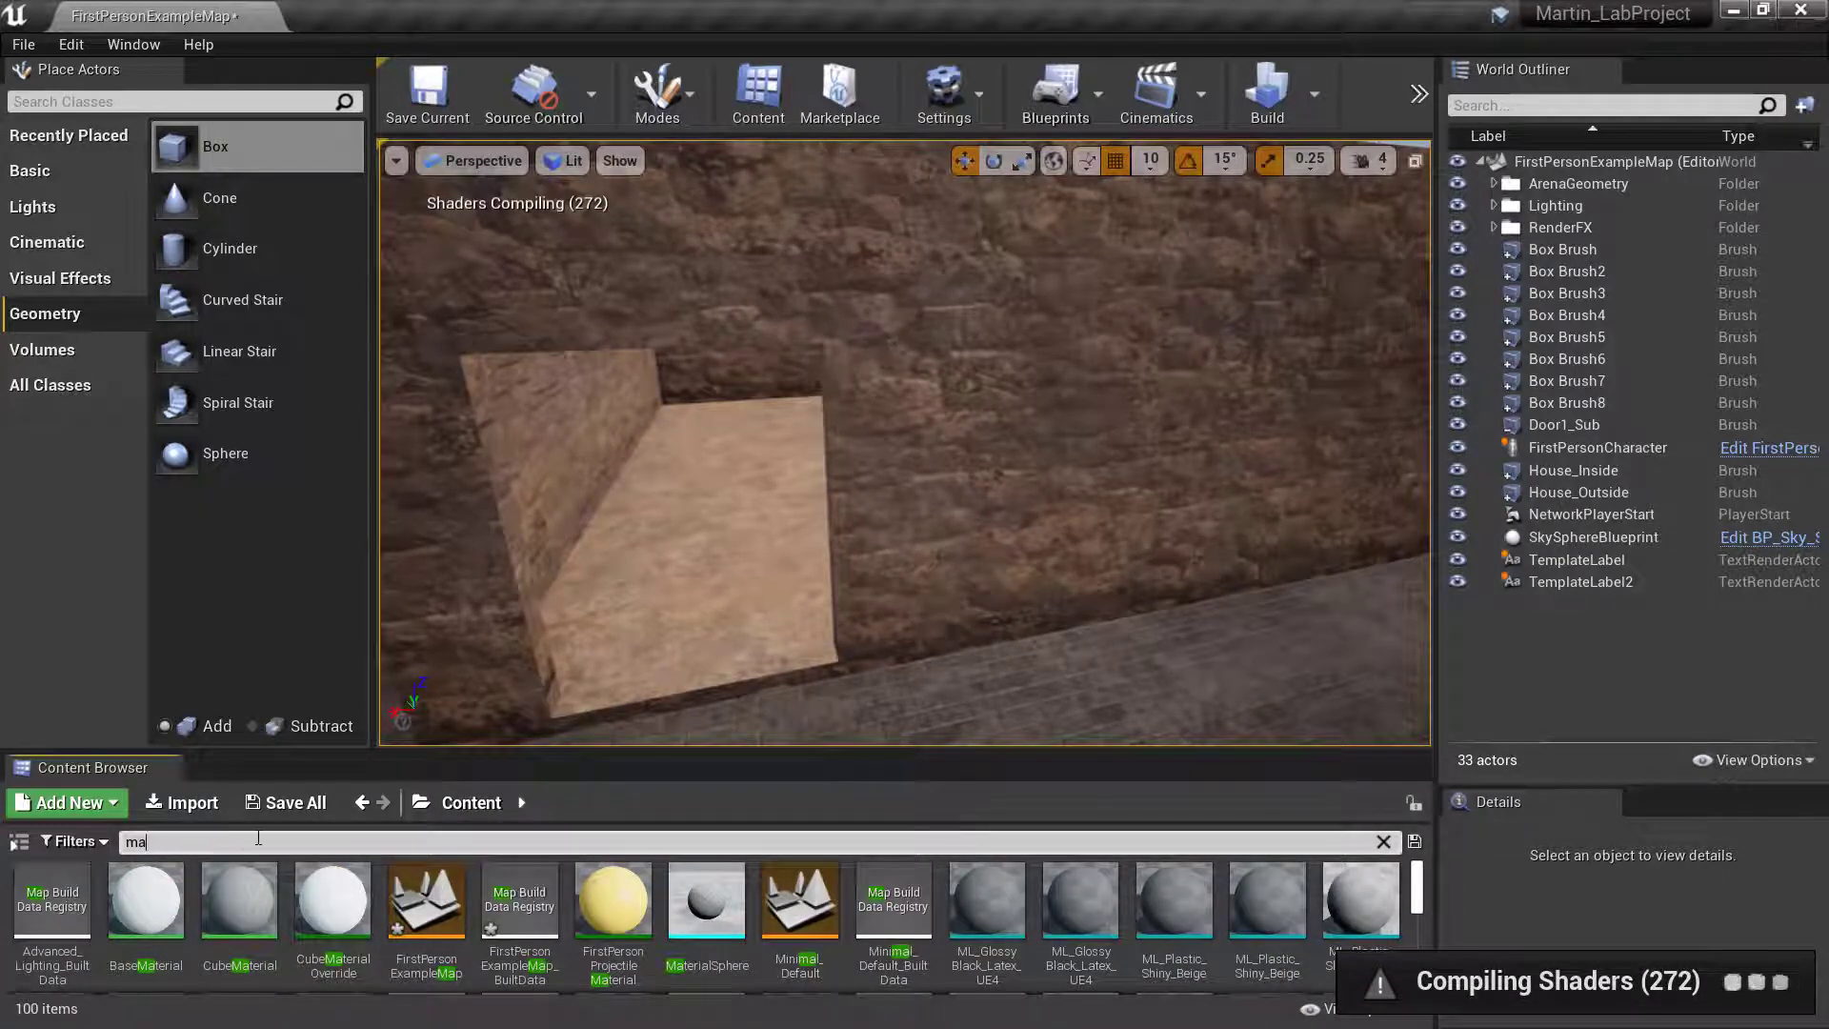
{"action": "type", "text": "p"}
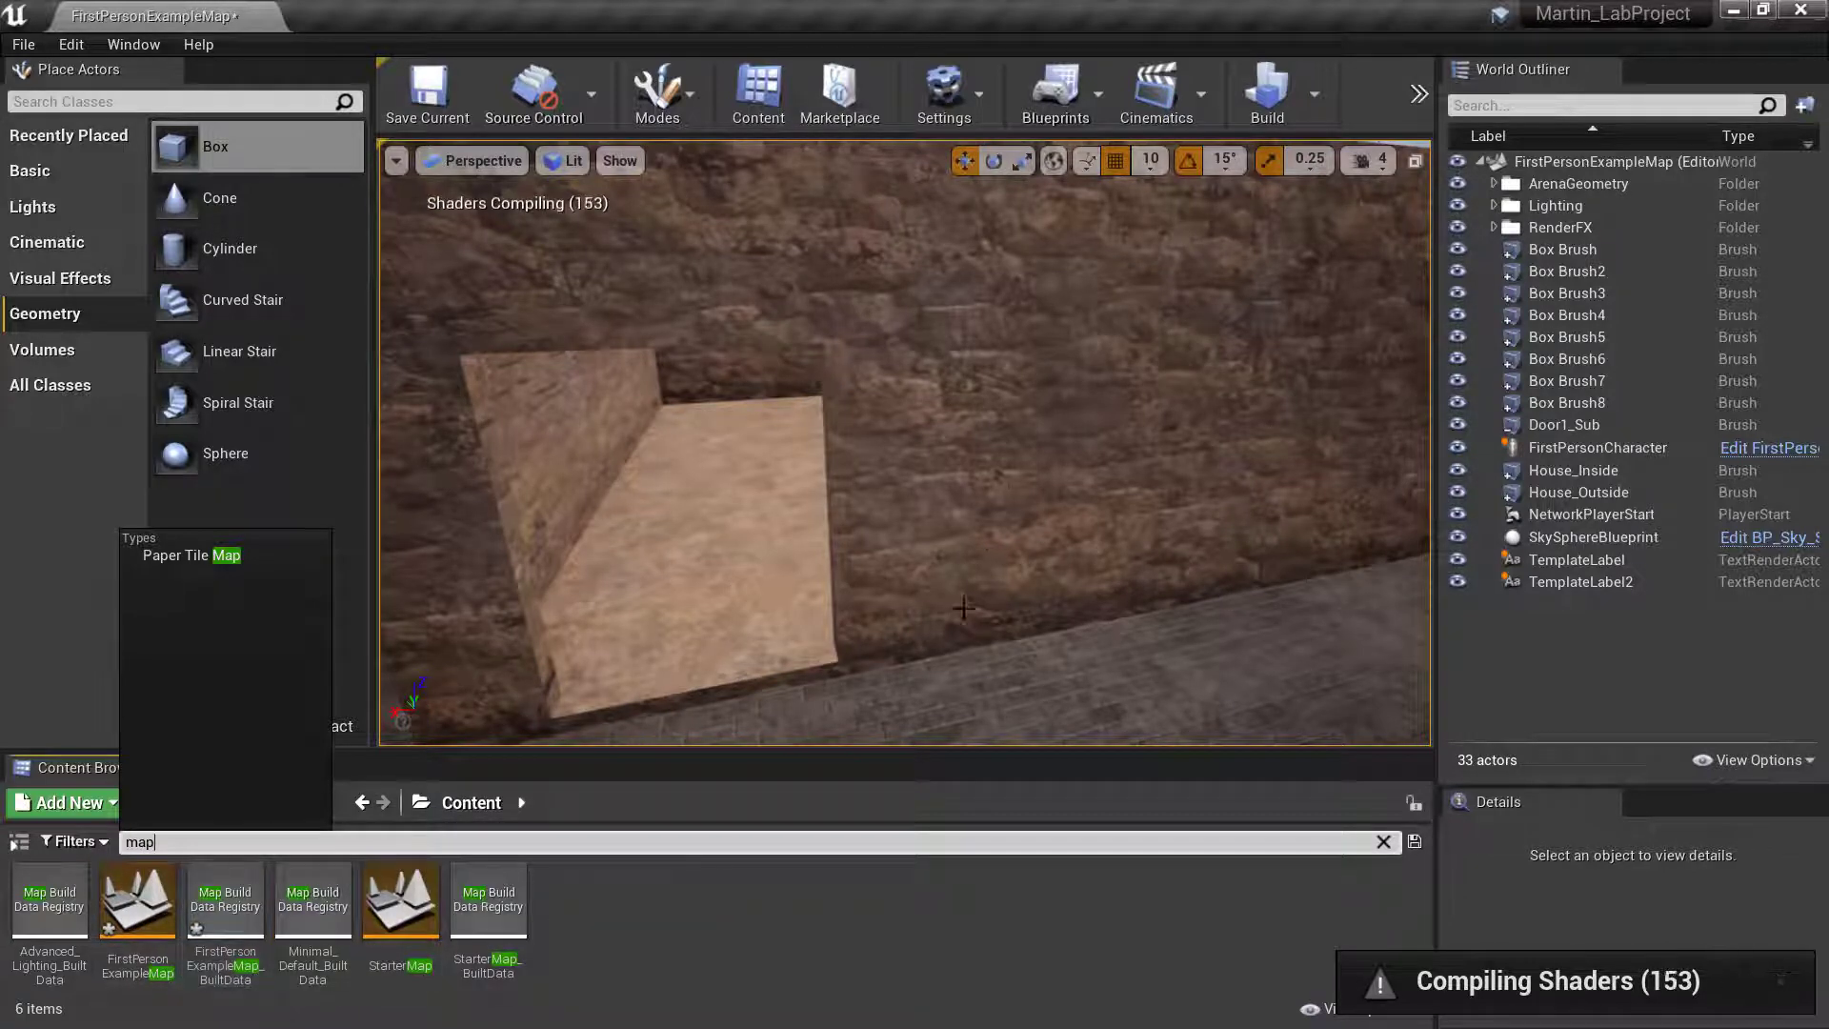
{"action": "left_click", "coordinate": [818, 951]}
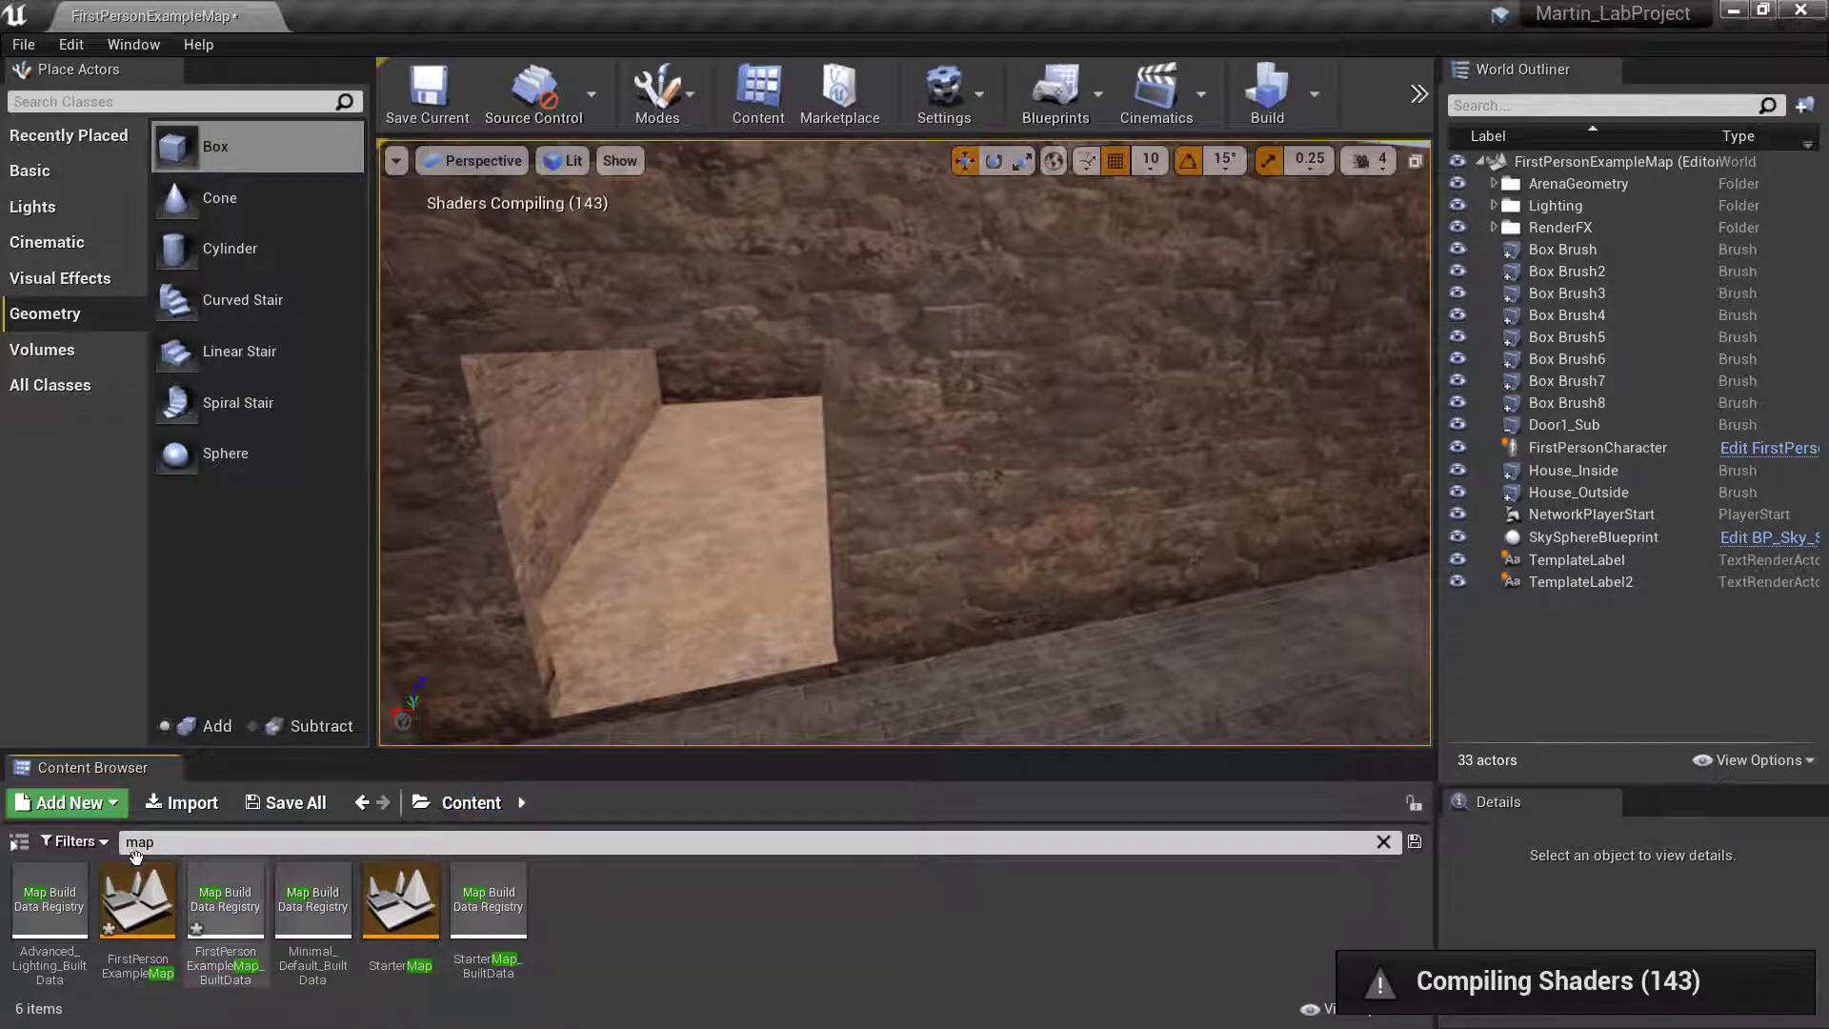
Clear the asset search in the Content folder and open the Maps folder inside FirstPersonBP.
{"action": "left_click", "coordinate": [365, 803]}
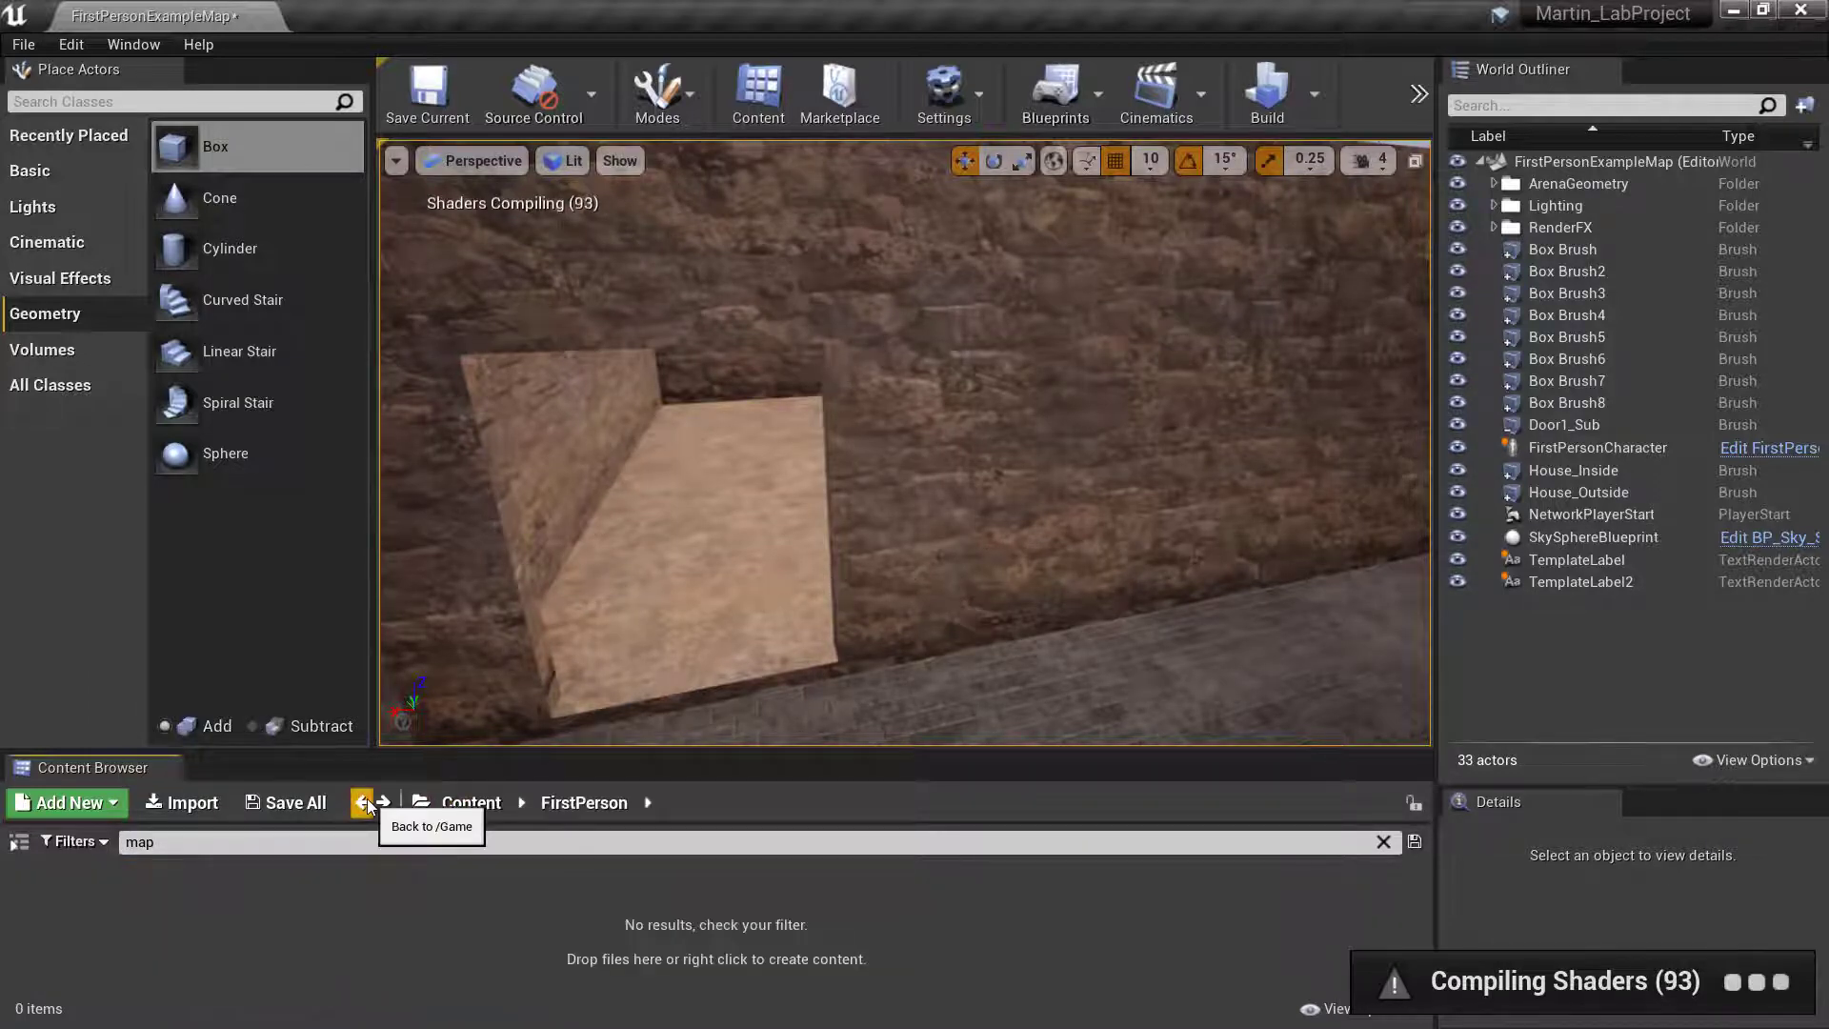
{"action": "left_click", "coordinate": [467, 805]}
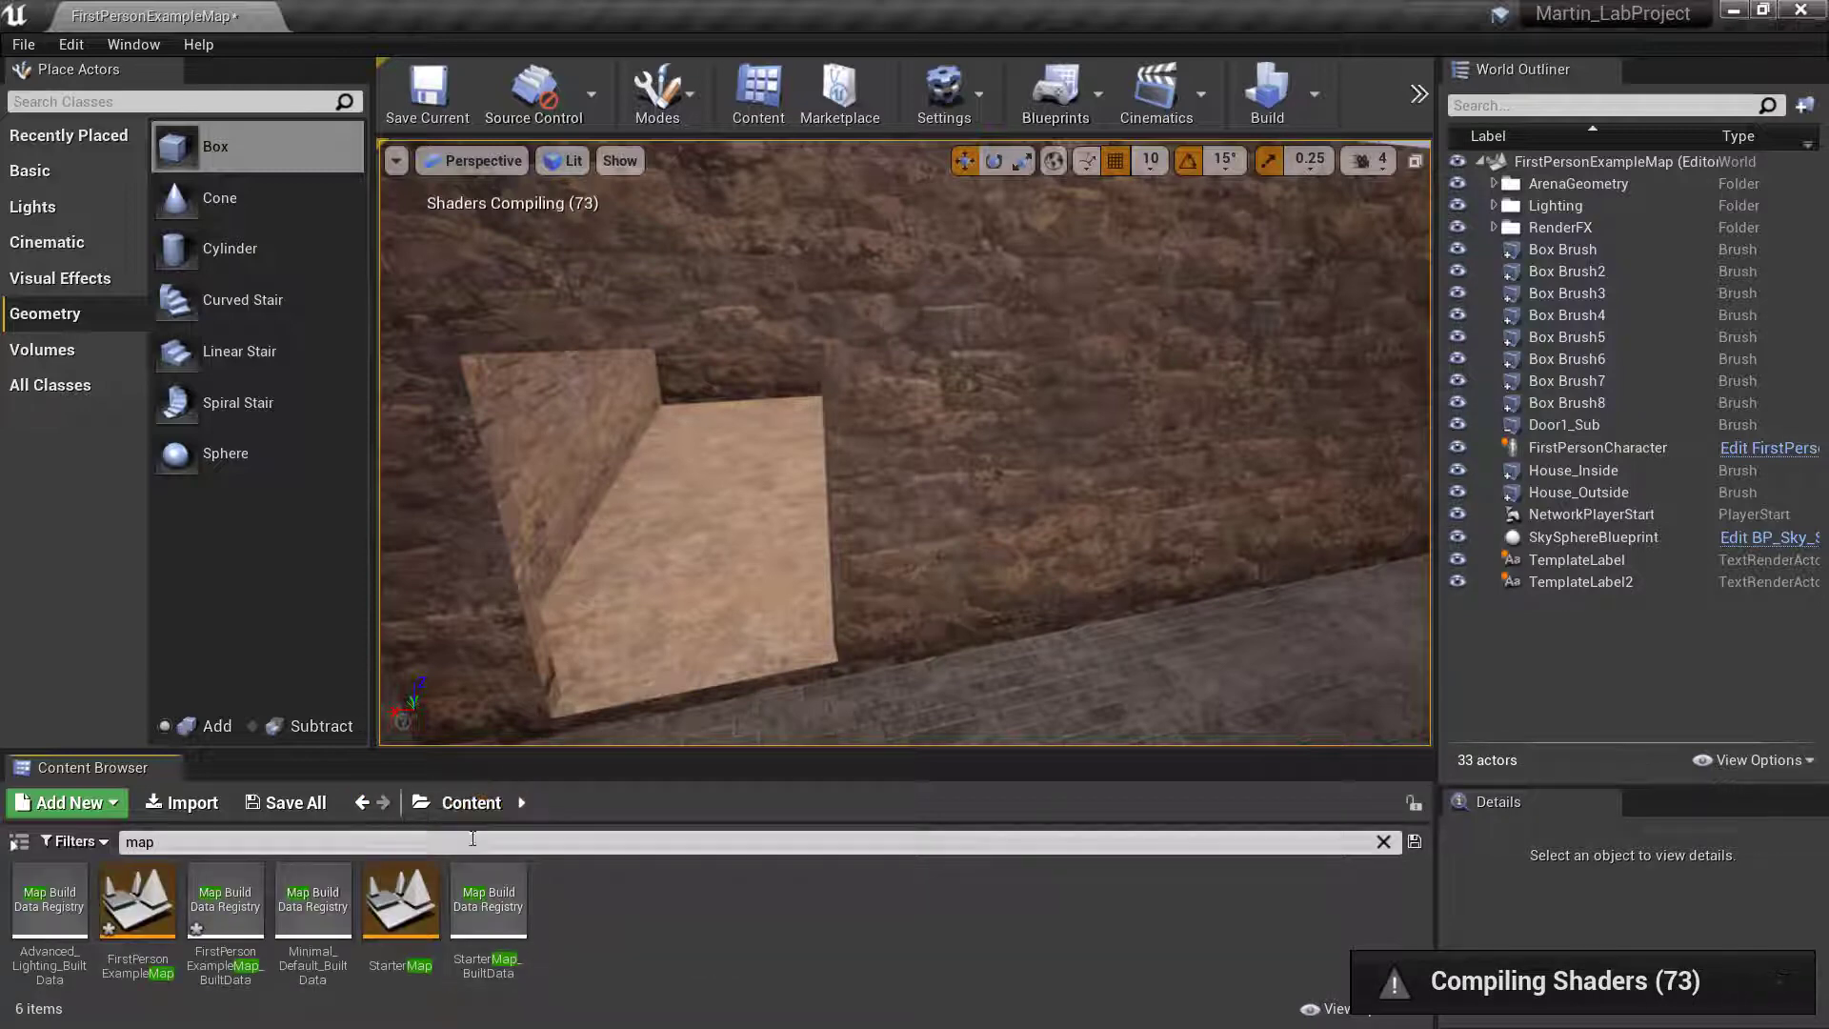
{"action": "left_click_drag", "start_coordinate": [237, 840], "coordinate": [76, 811]}
{"action": "key", "text": "BackSpace"}
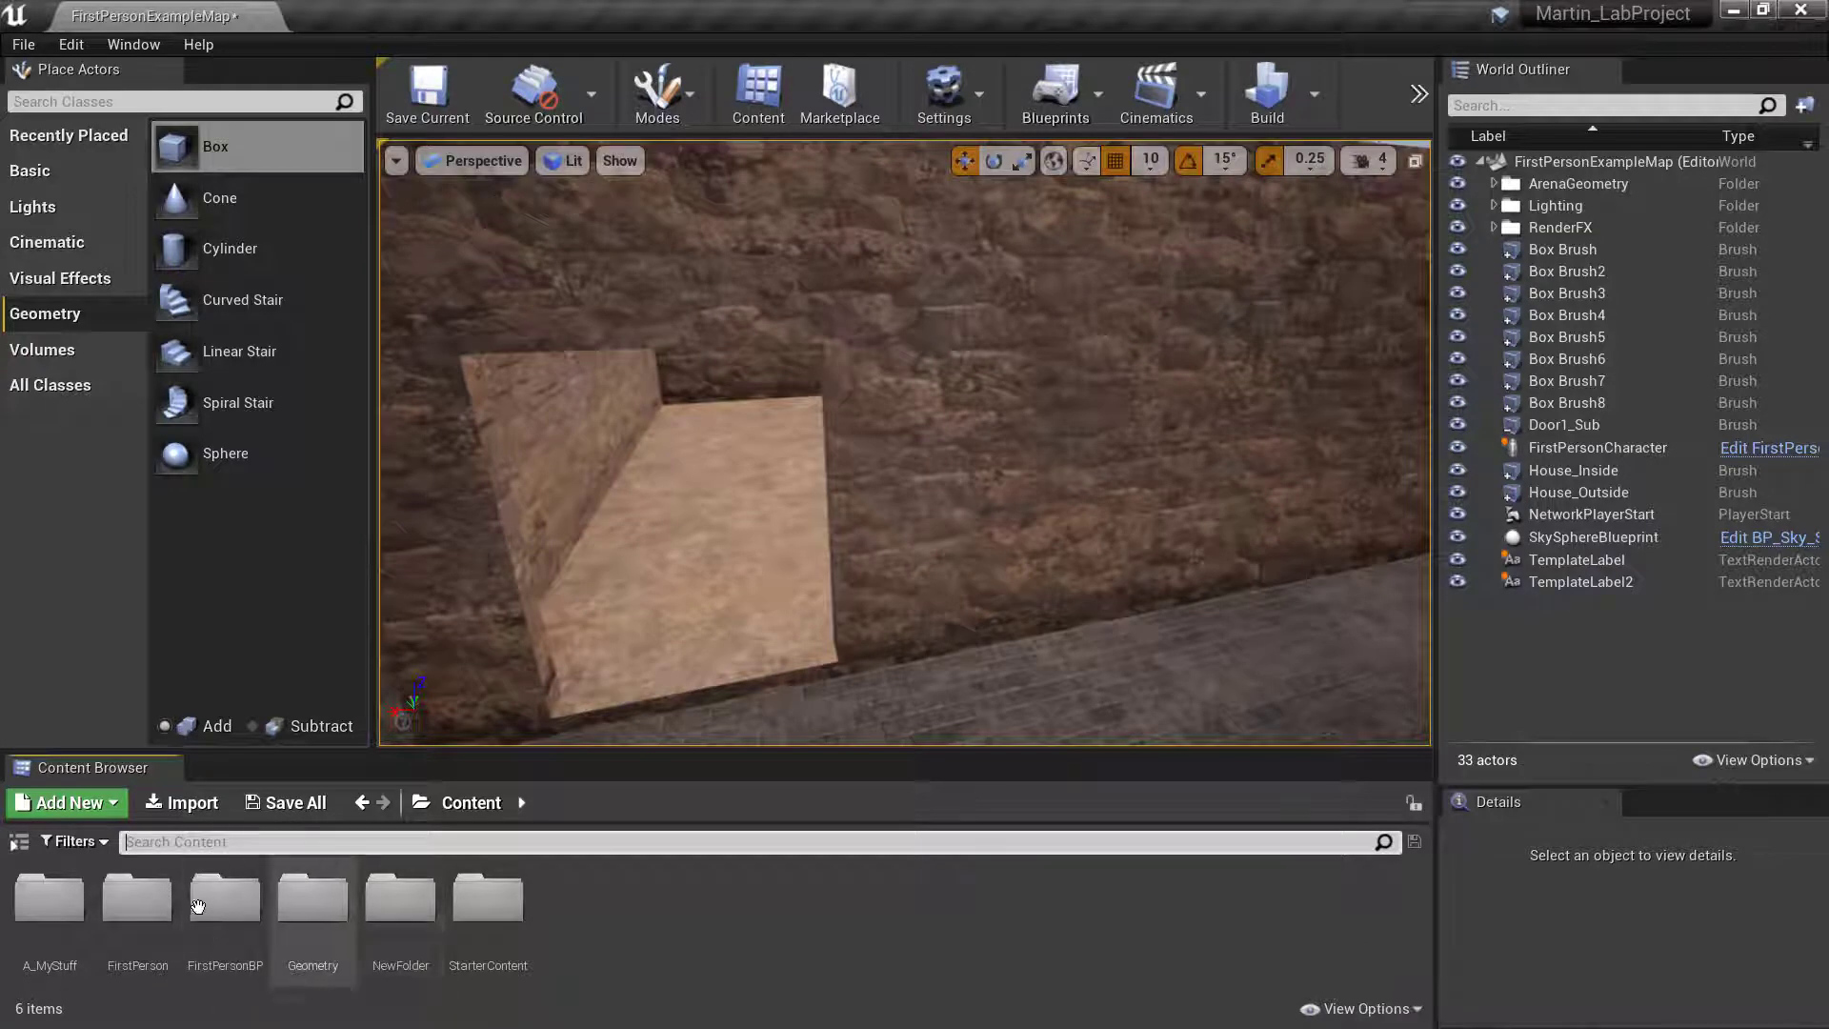
{"action": "double_click", "coordinate": [198, 905]}
{"action": "double_click", "coordinate": [138, 895]}
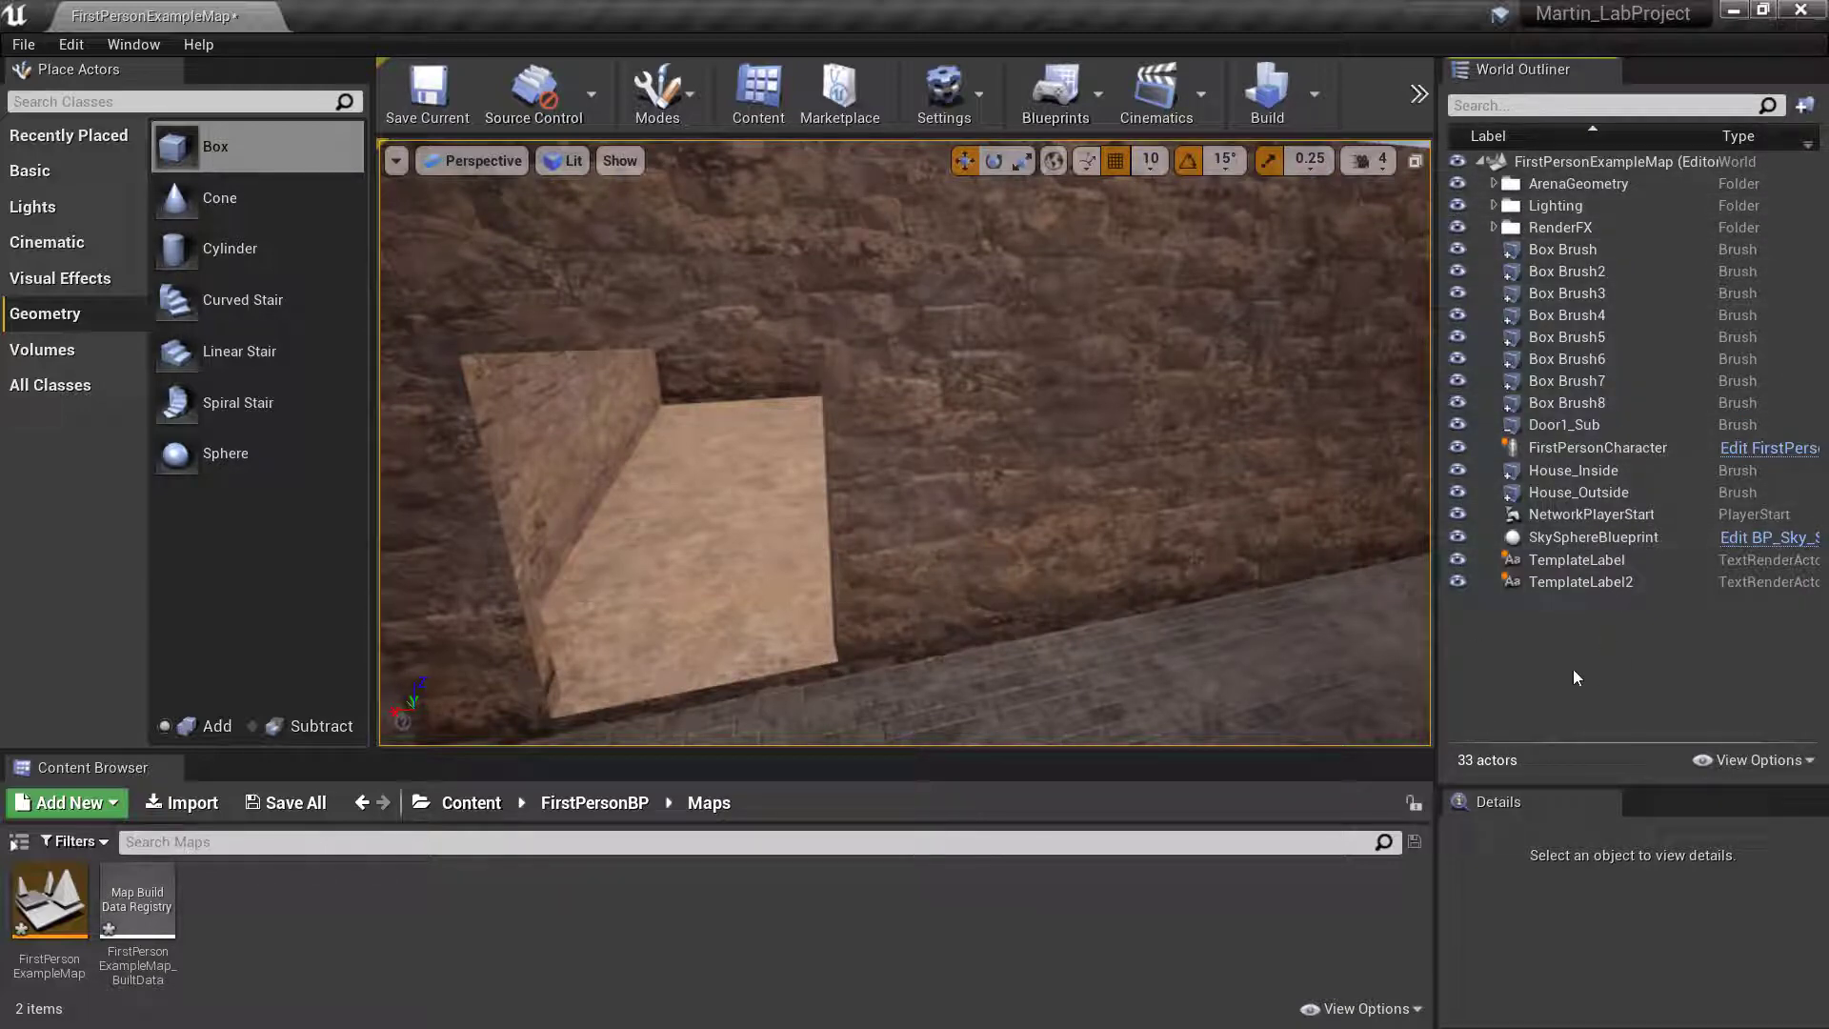
Collapse and re-expand the FirstPersonExampleMap world entry, switching the actor list's label sorting to descending and back to ascending.
{"action": "left_click", "coordinate": [1600, 161]}
{"action": "left_click", "coordinate": [1591, 135]}
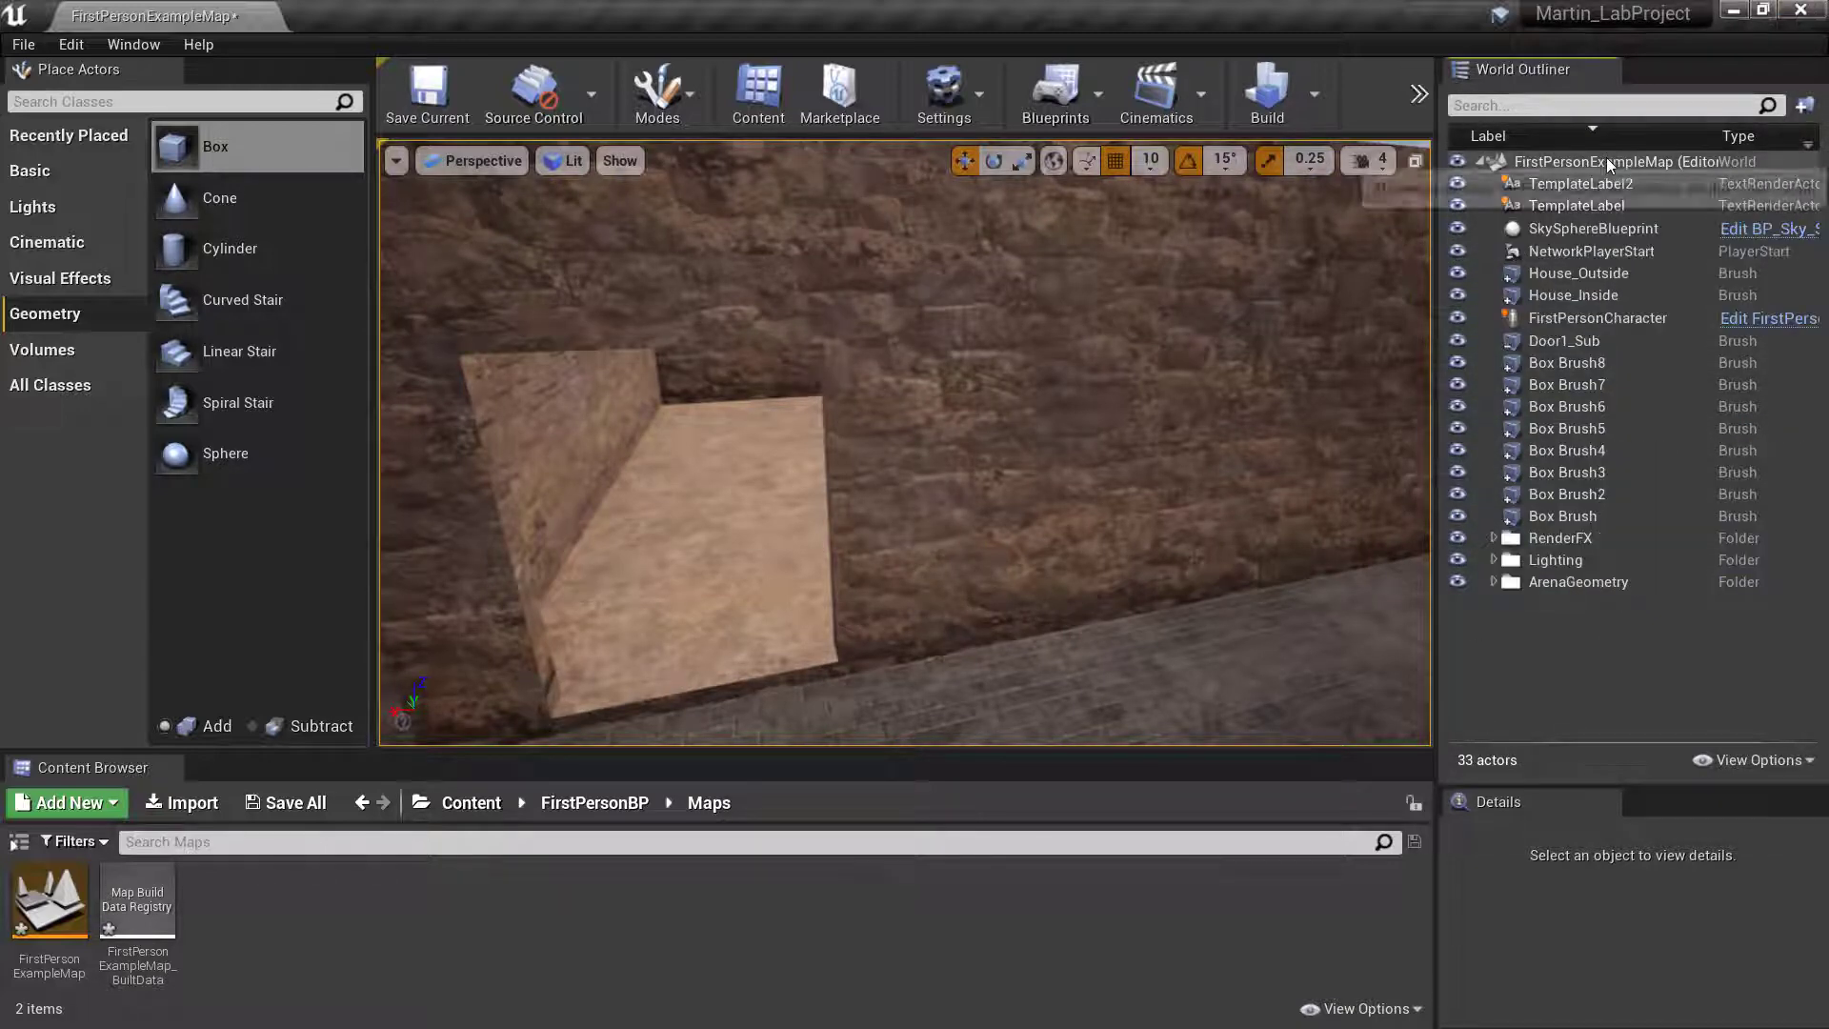
{"action": "left_click", "coordinate": [1481, 161]}
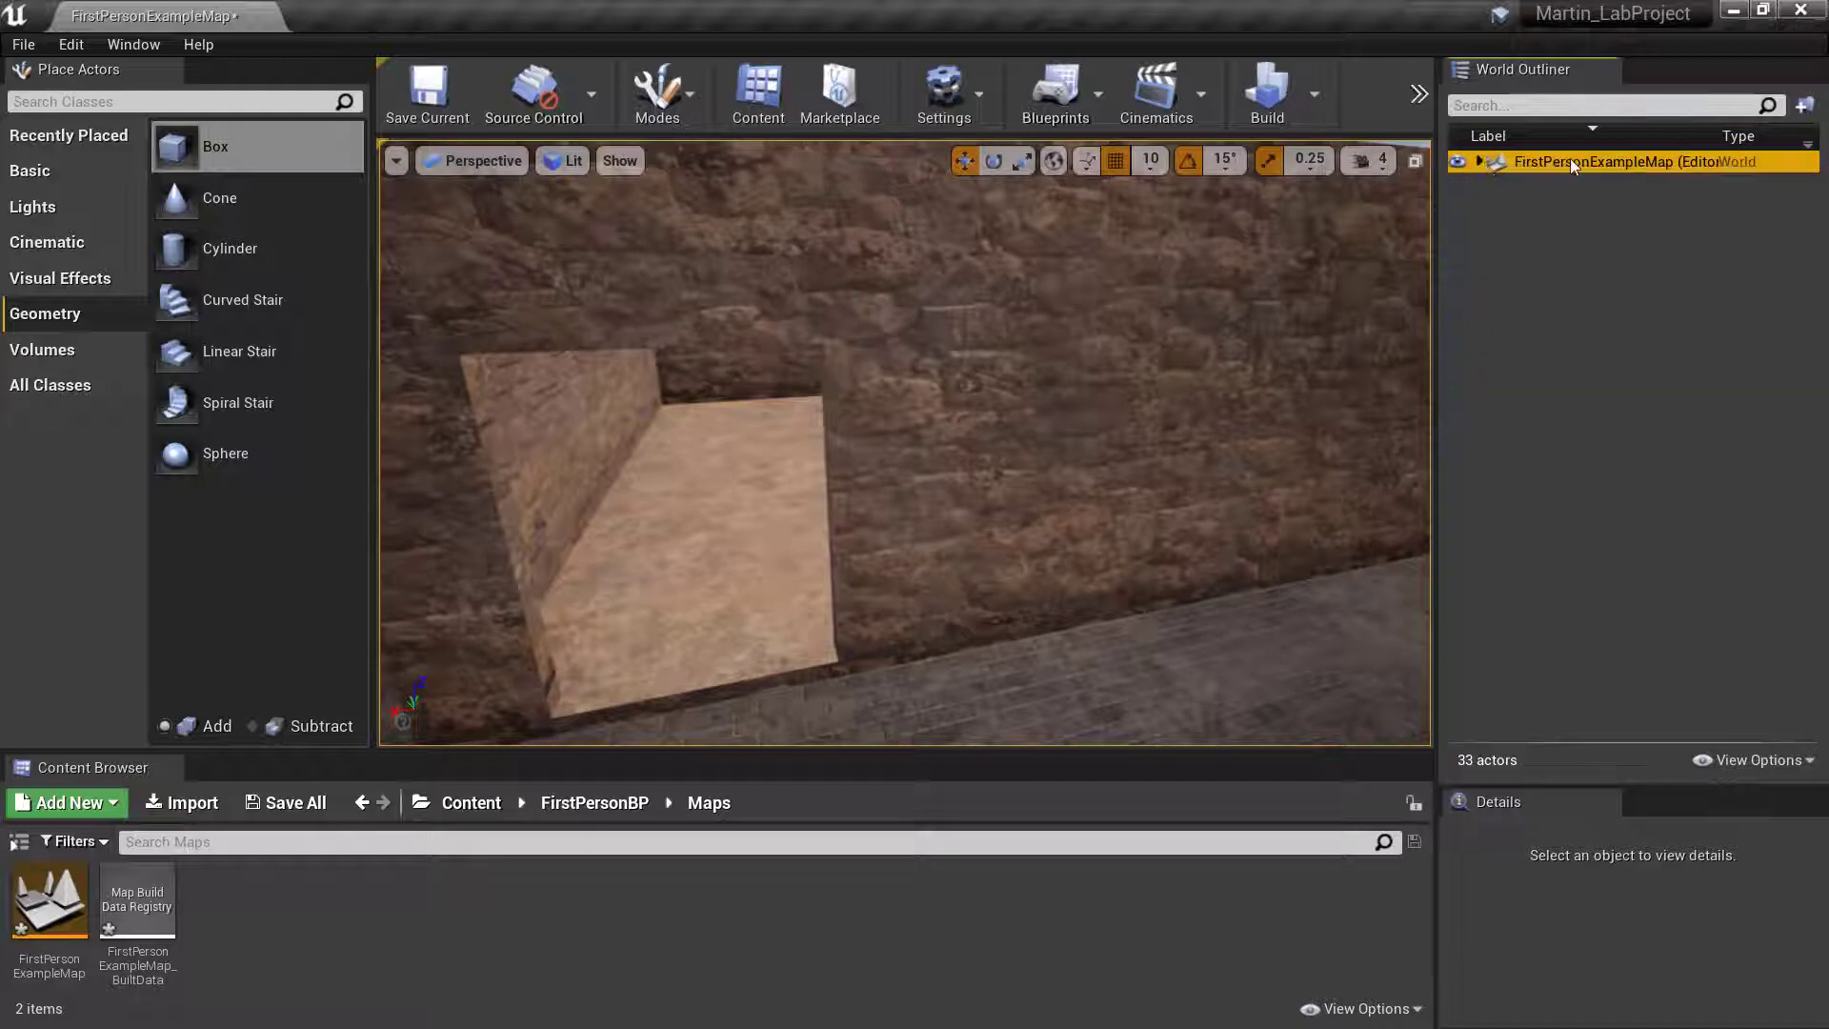
{"action": "left_click", "coordinate": [1479, 160]}
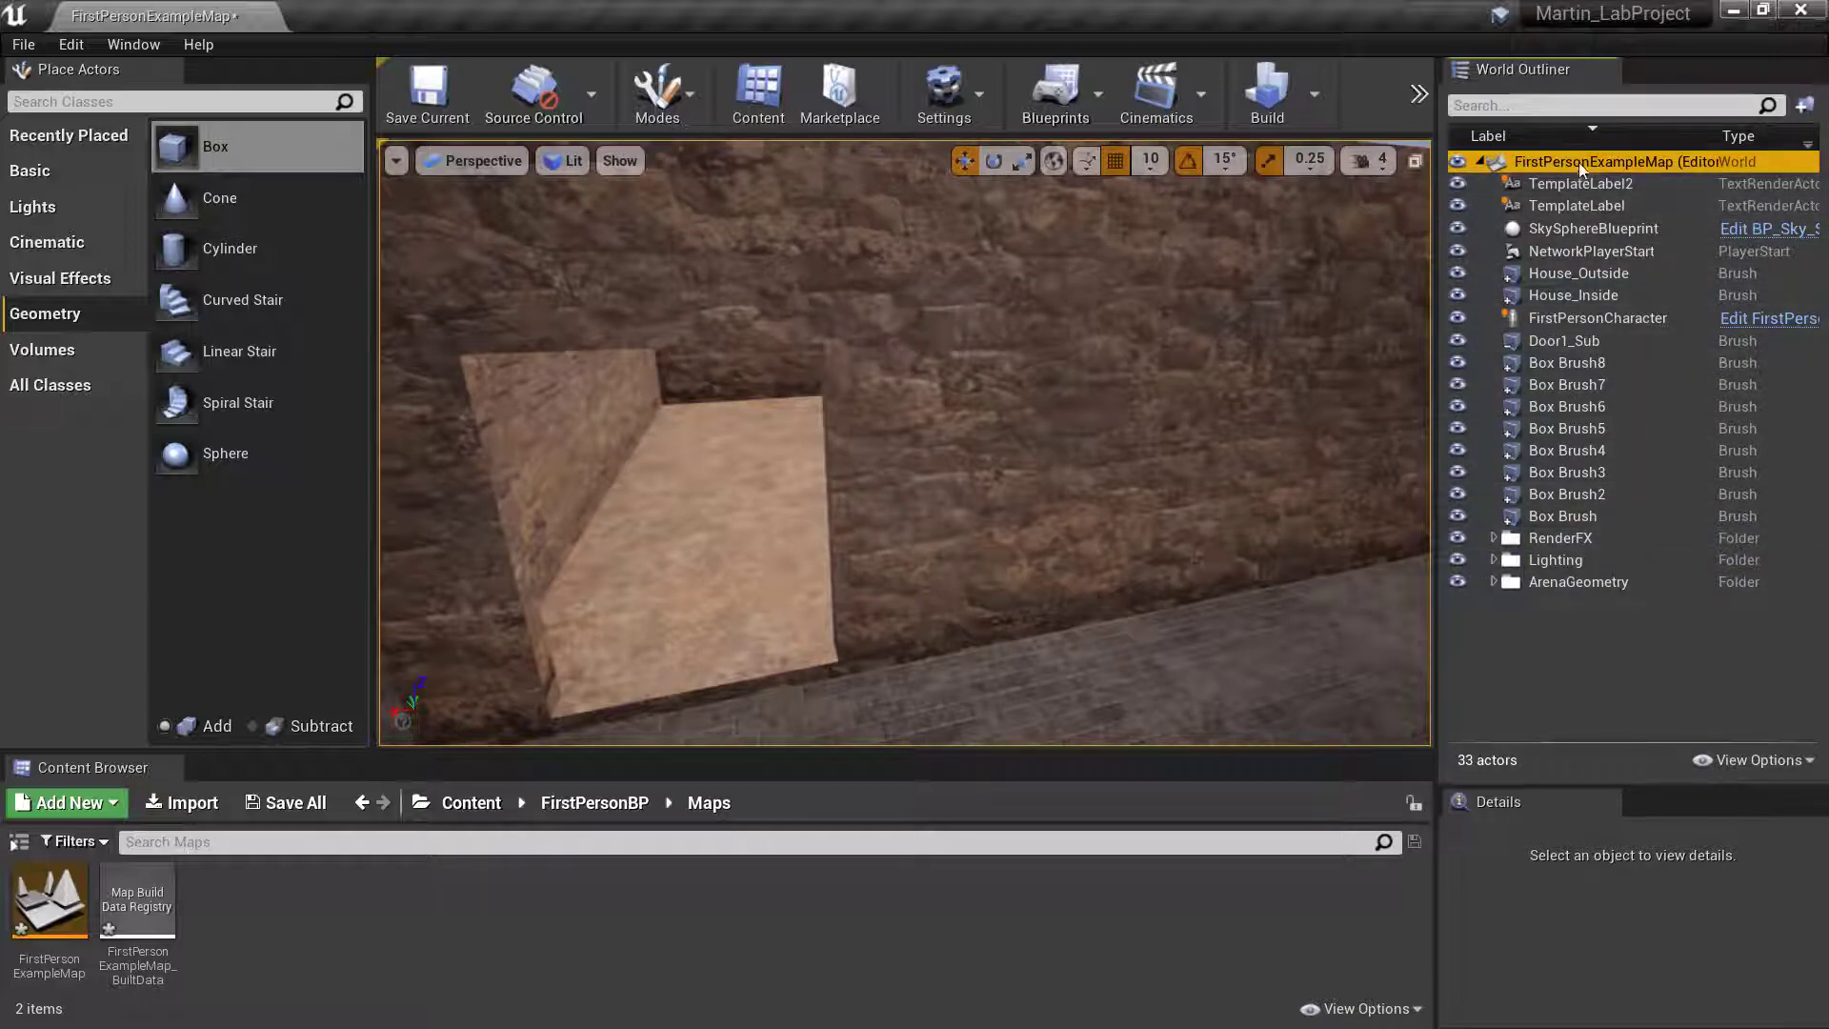
{"action": "left_click", "coordinate": [1591, 134]}
Create a new folder named House in the level's actor list.
{"action": "left_click", "coordinate": [1805, 105]}
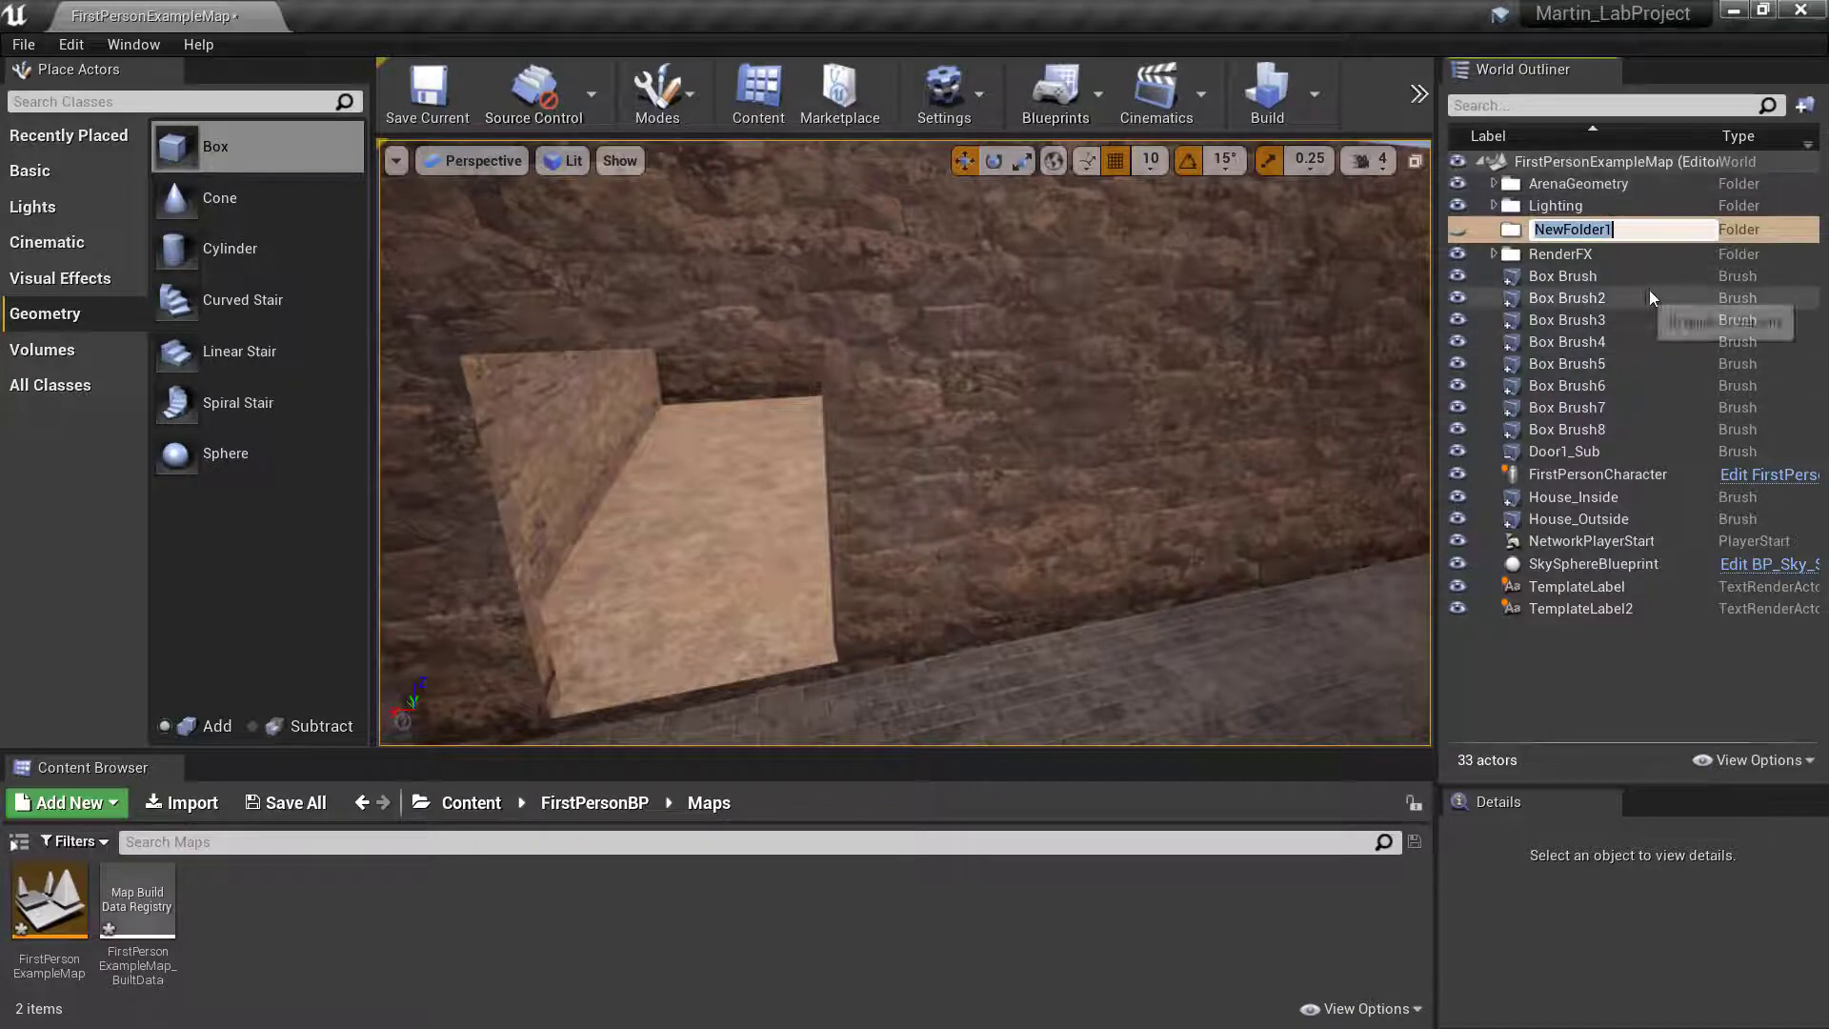
{"action": "type", "text": "Hous"}
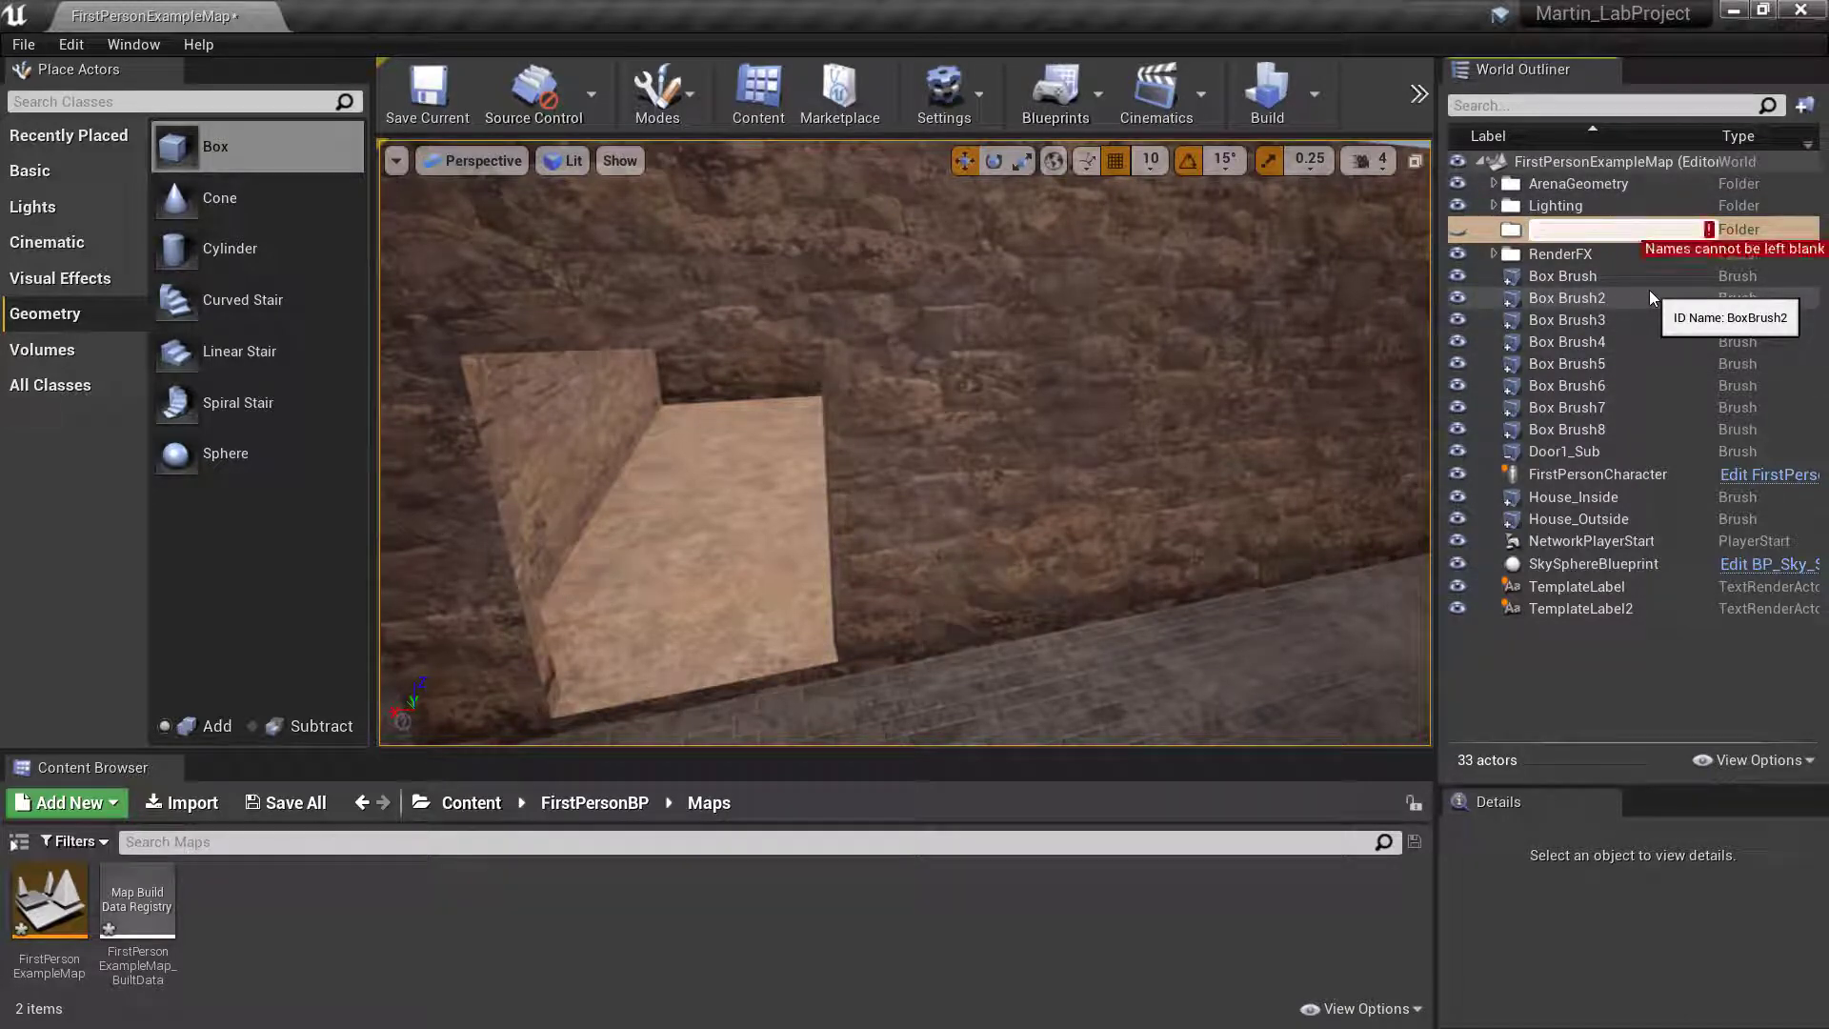
{"action": "type", "text": "e"}
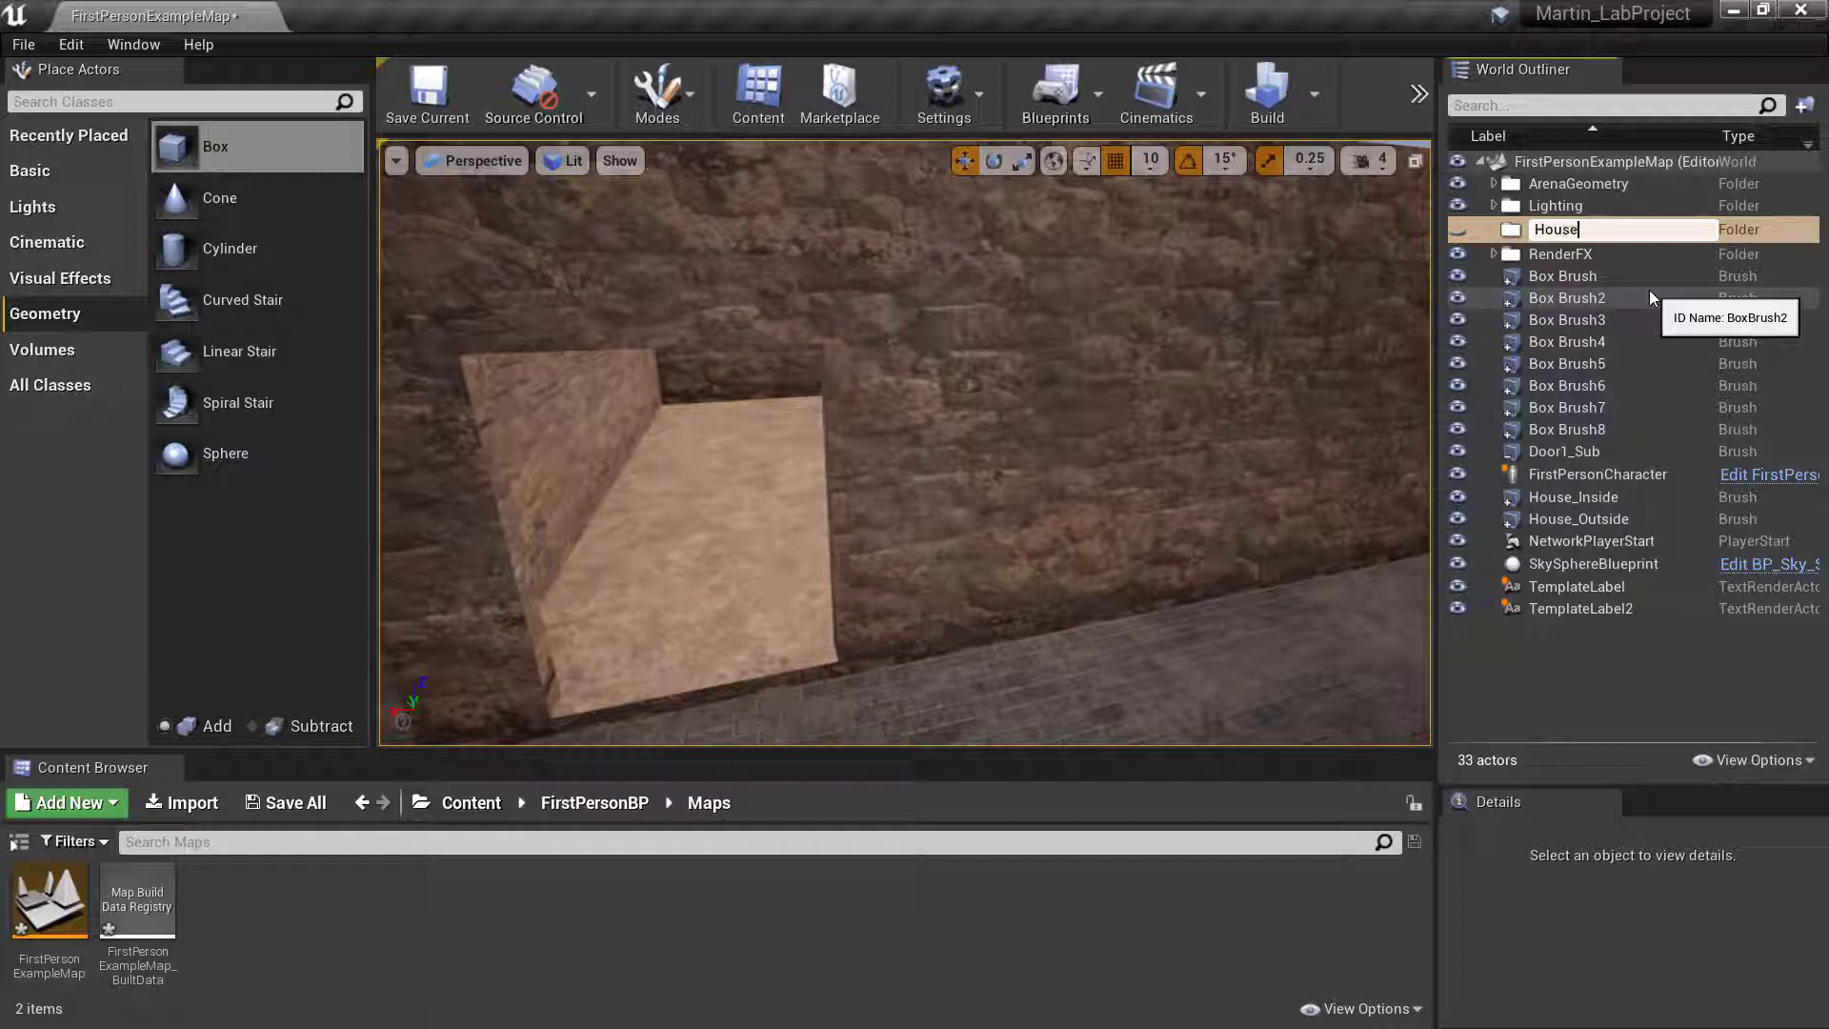
{"action": "left_click", "coordinate": [1583, 690]}
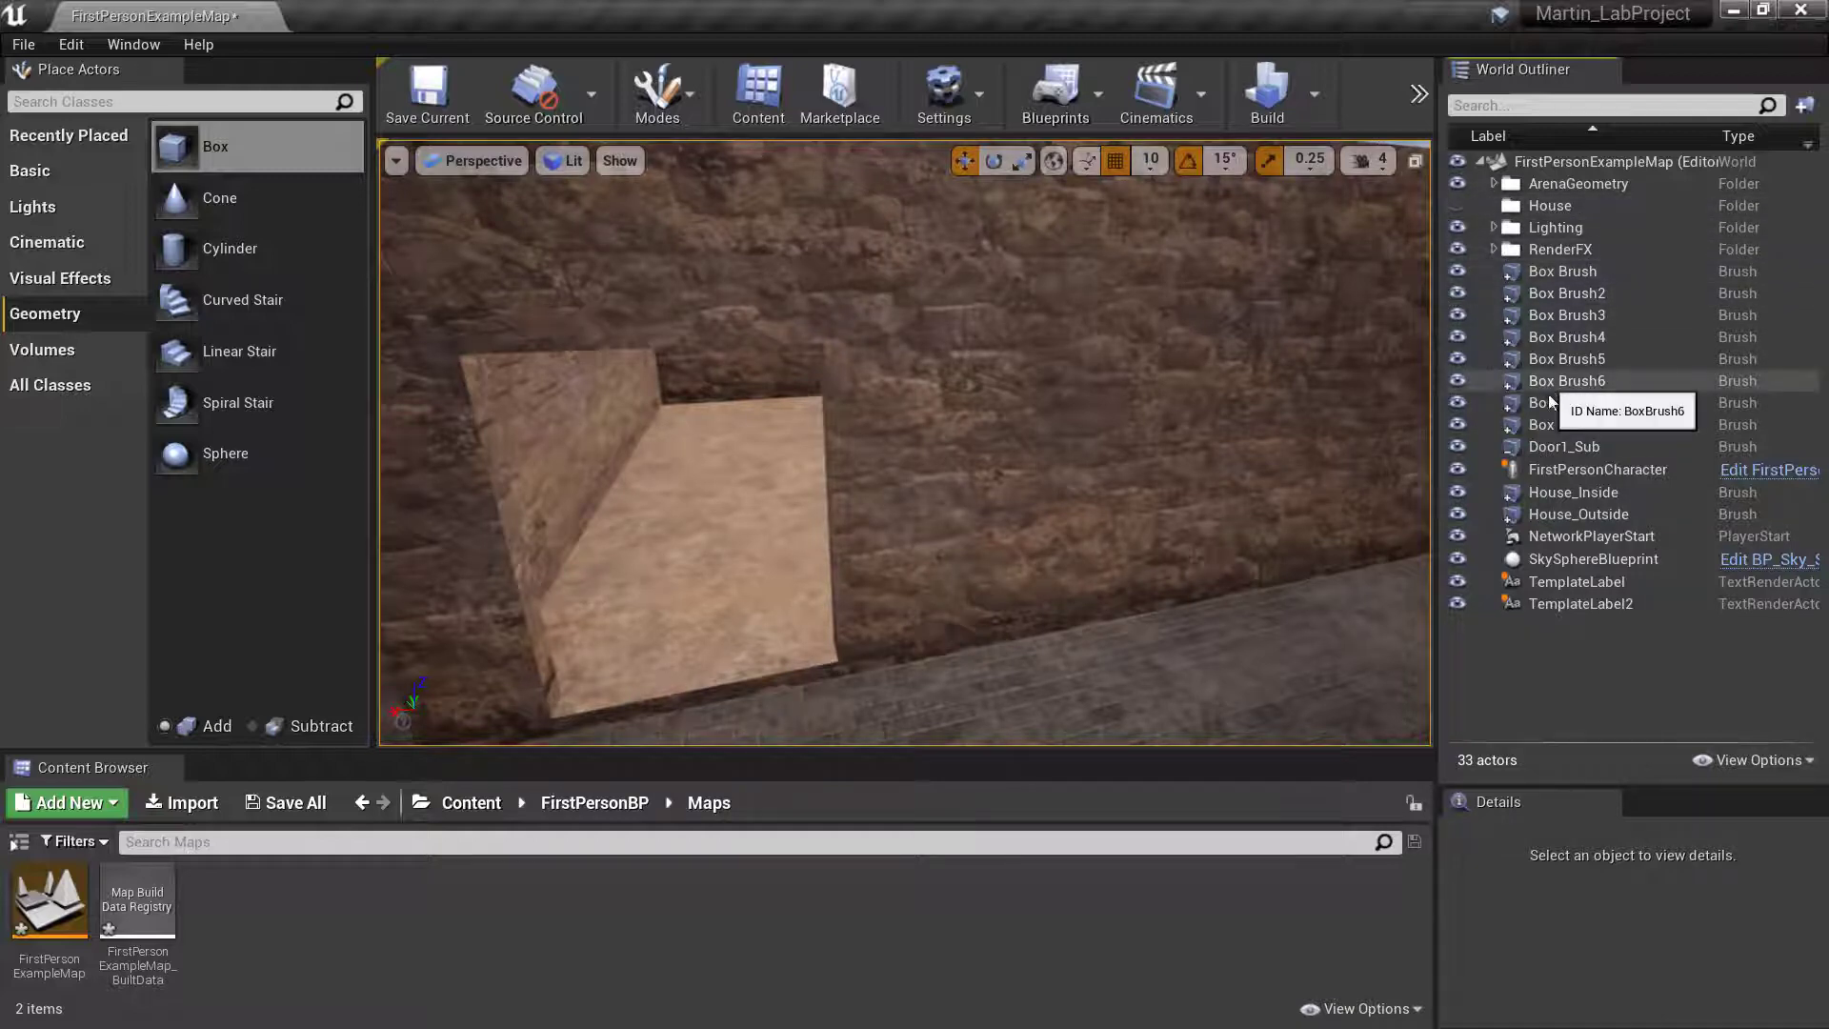
Move the doorway brush Door1_Sub into the House folder.
{"action": "left_click", "coordinate": [1518, 446]}
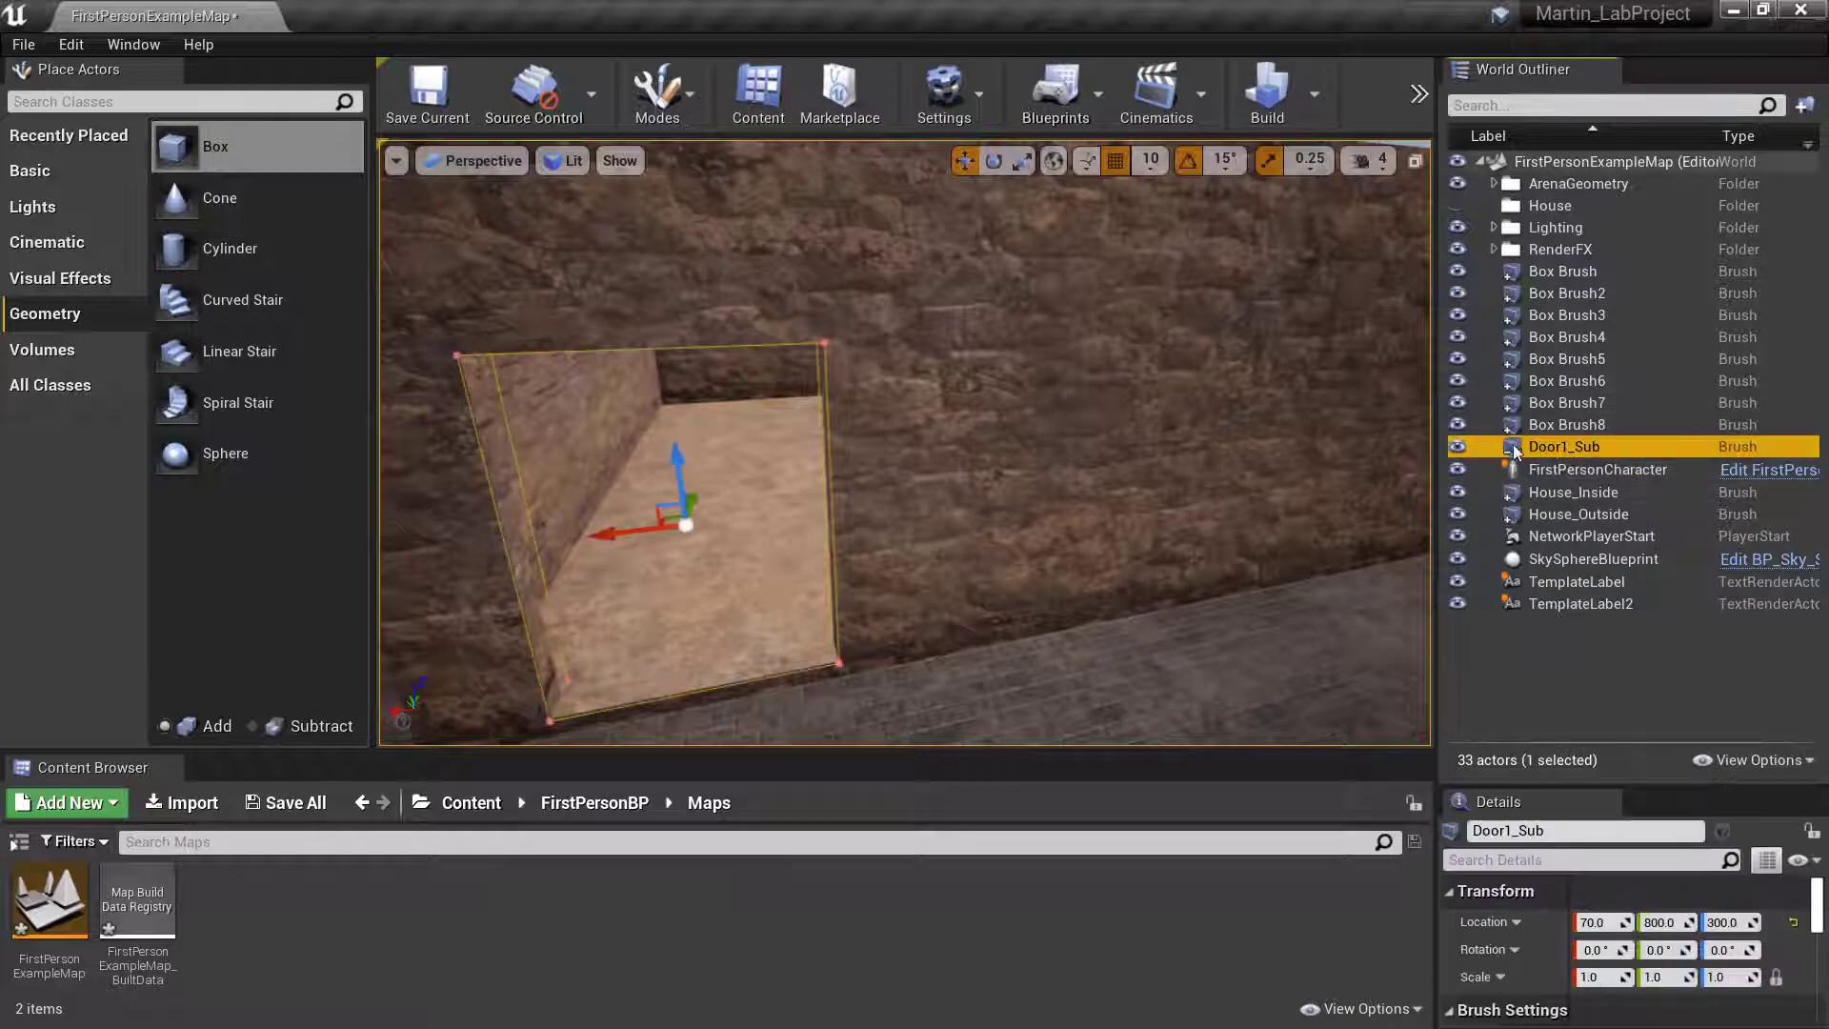
{"action": "left_click_drag", "start_coordinate": [1524, 458], "coordinate": [1512, 208]}
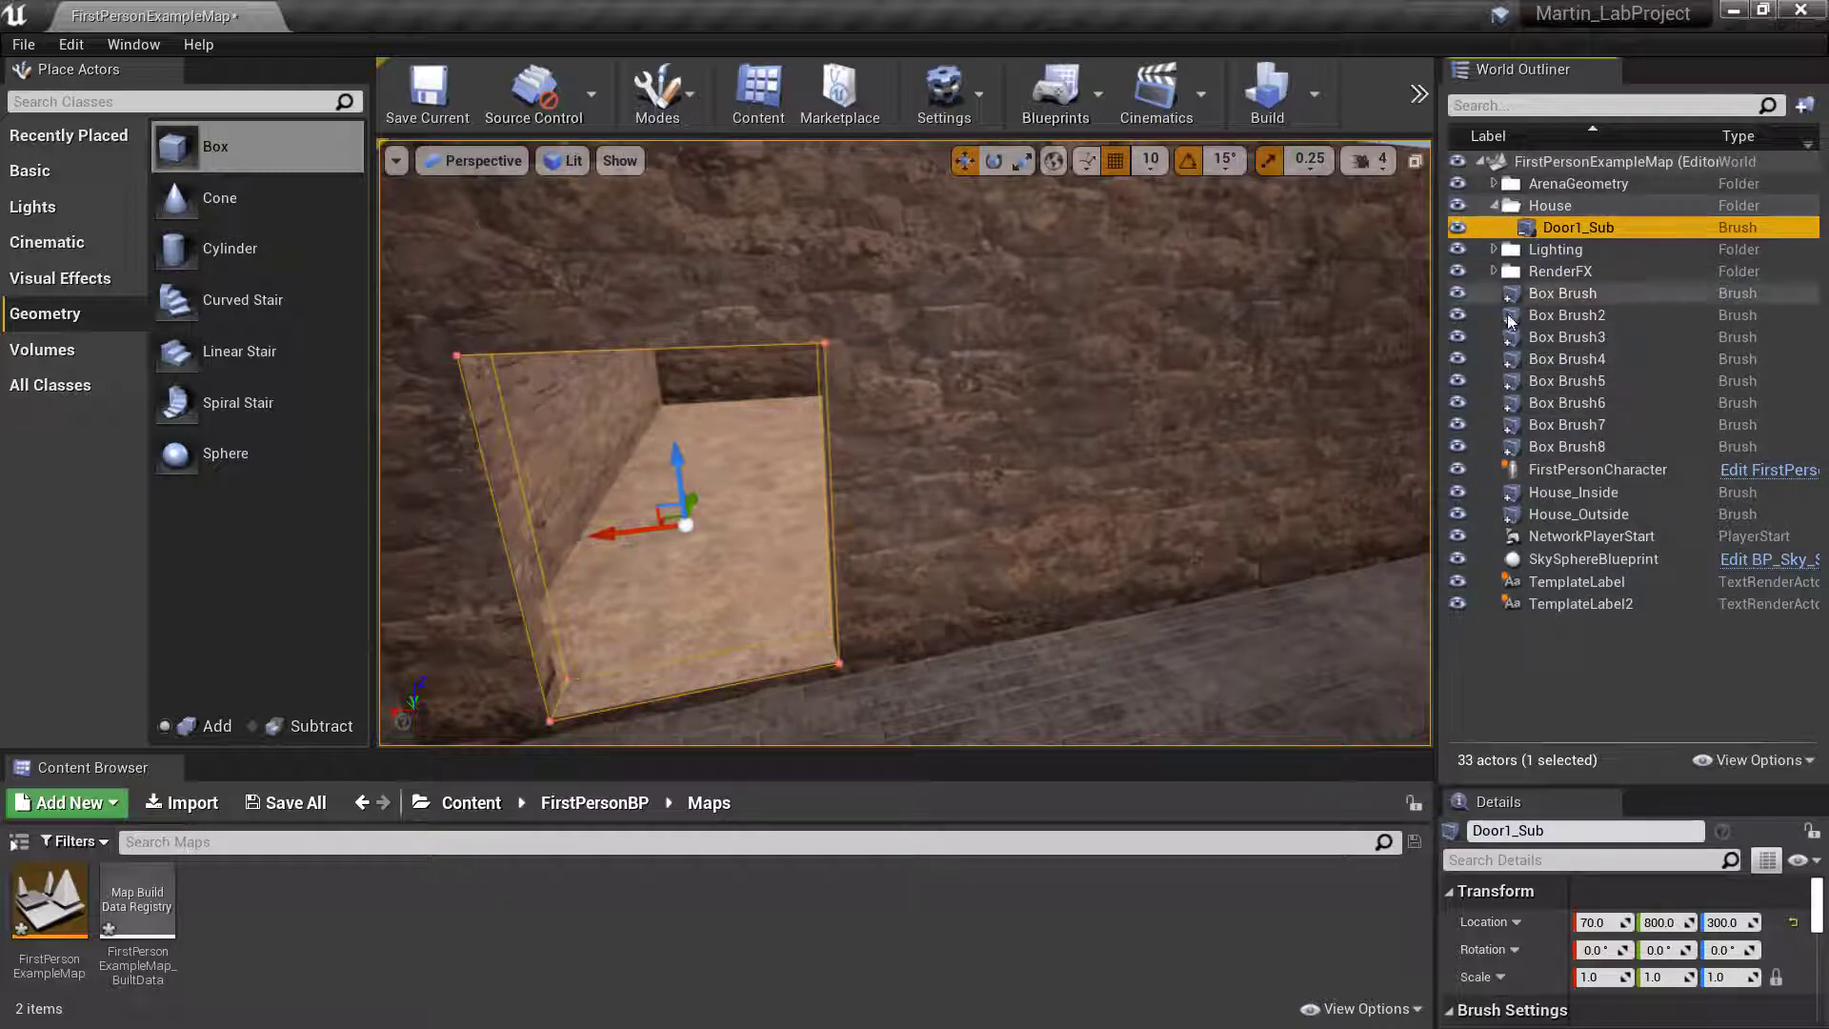
Collapse and expand the House folder repeatedly to check its contents, leaving it expanded.
{"action": "left_click", "coordinate": [1500, 207]}
{"action": "left_click", "coordinate": [1494, 206]}
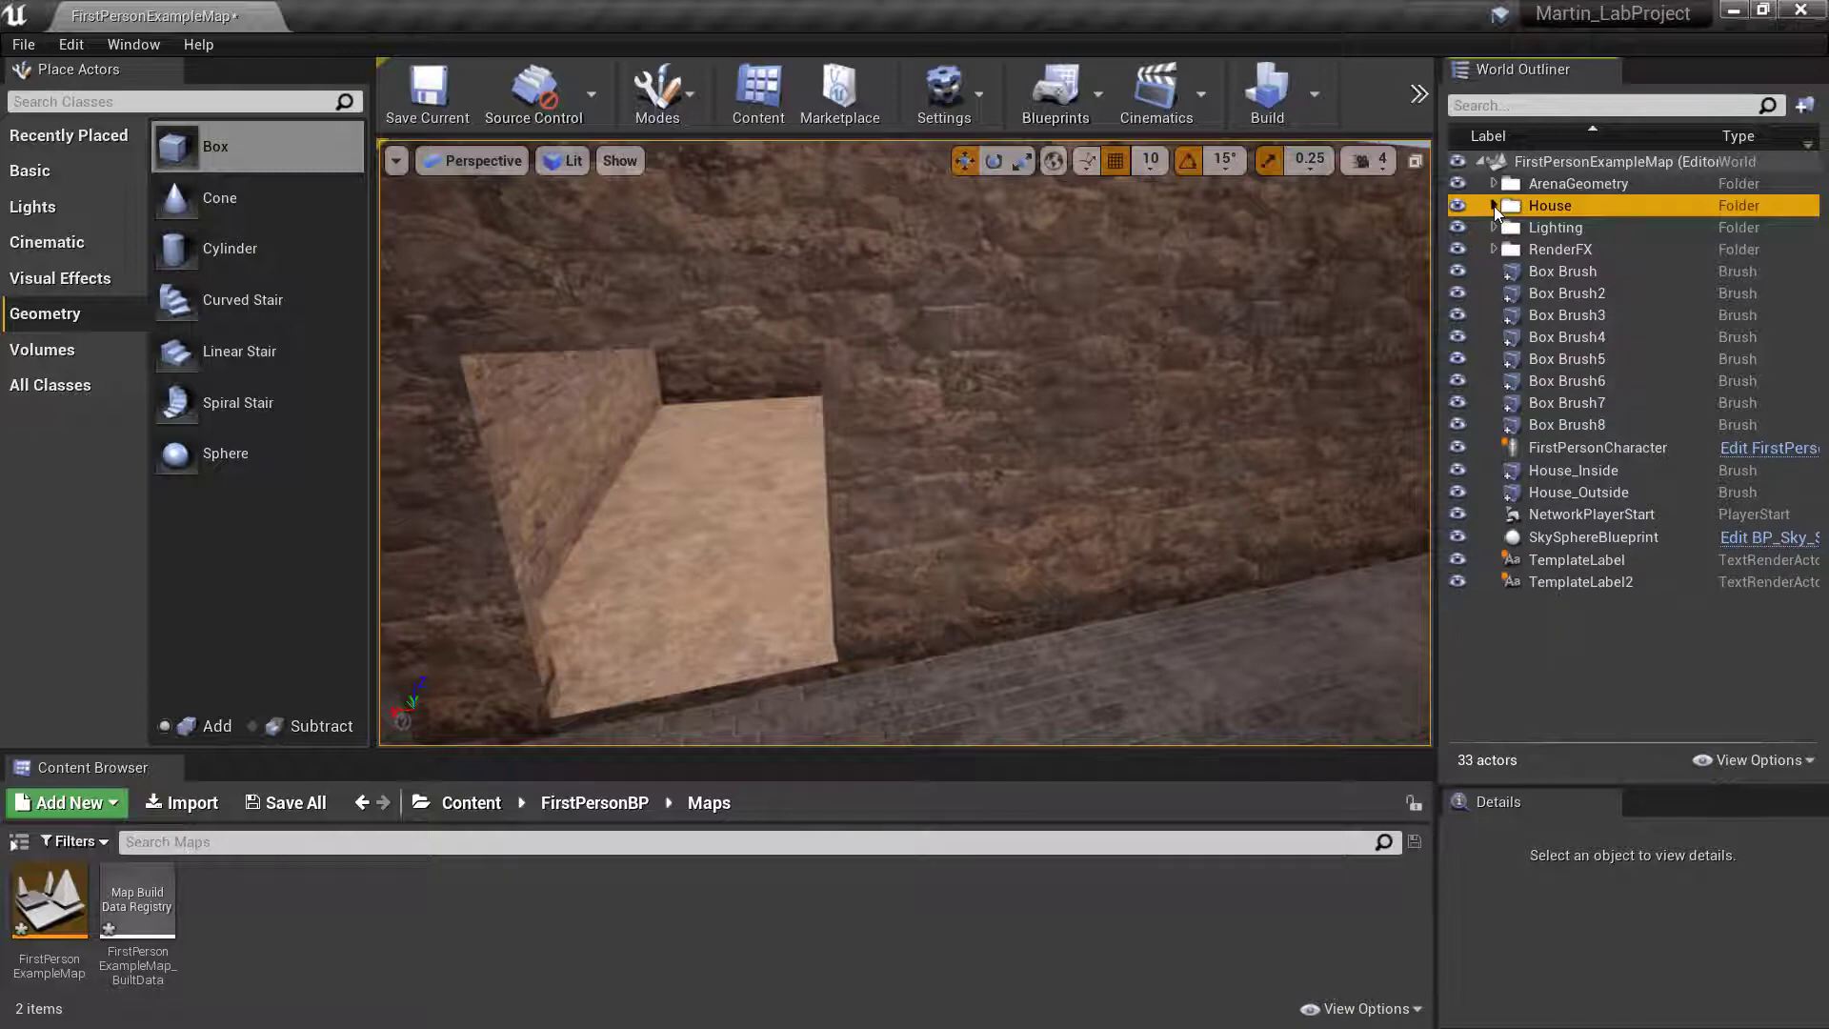
{"action": "left_click", "coordinate": [1493, 206]}
{"action": "left_click", "coordinate": [1494, 206]}
{"action": "left_click", "coordinate": [1495, 205]}
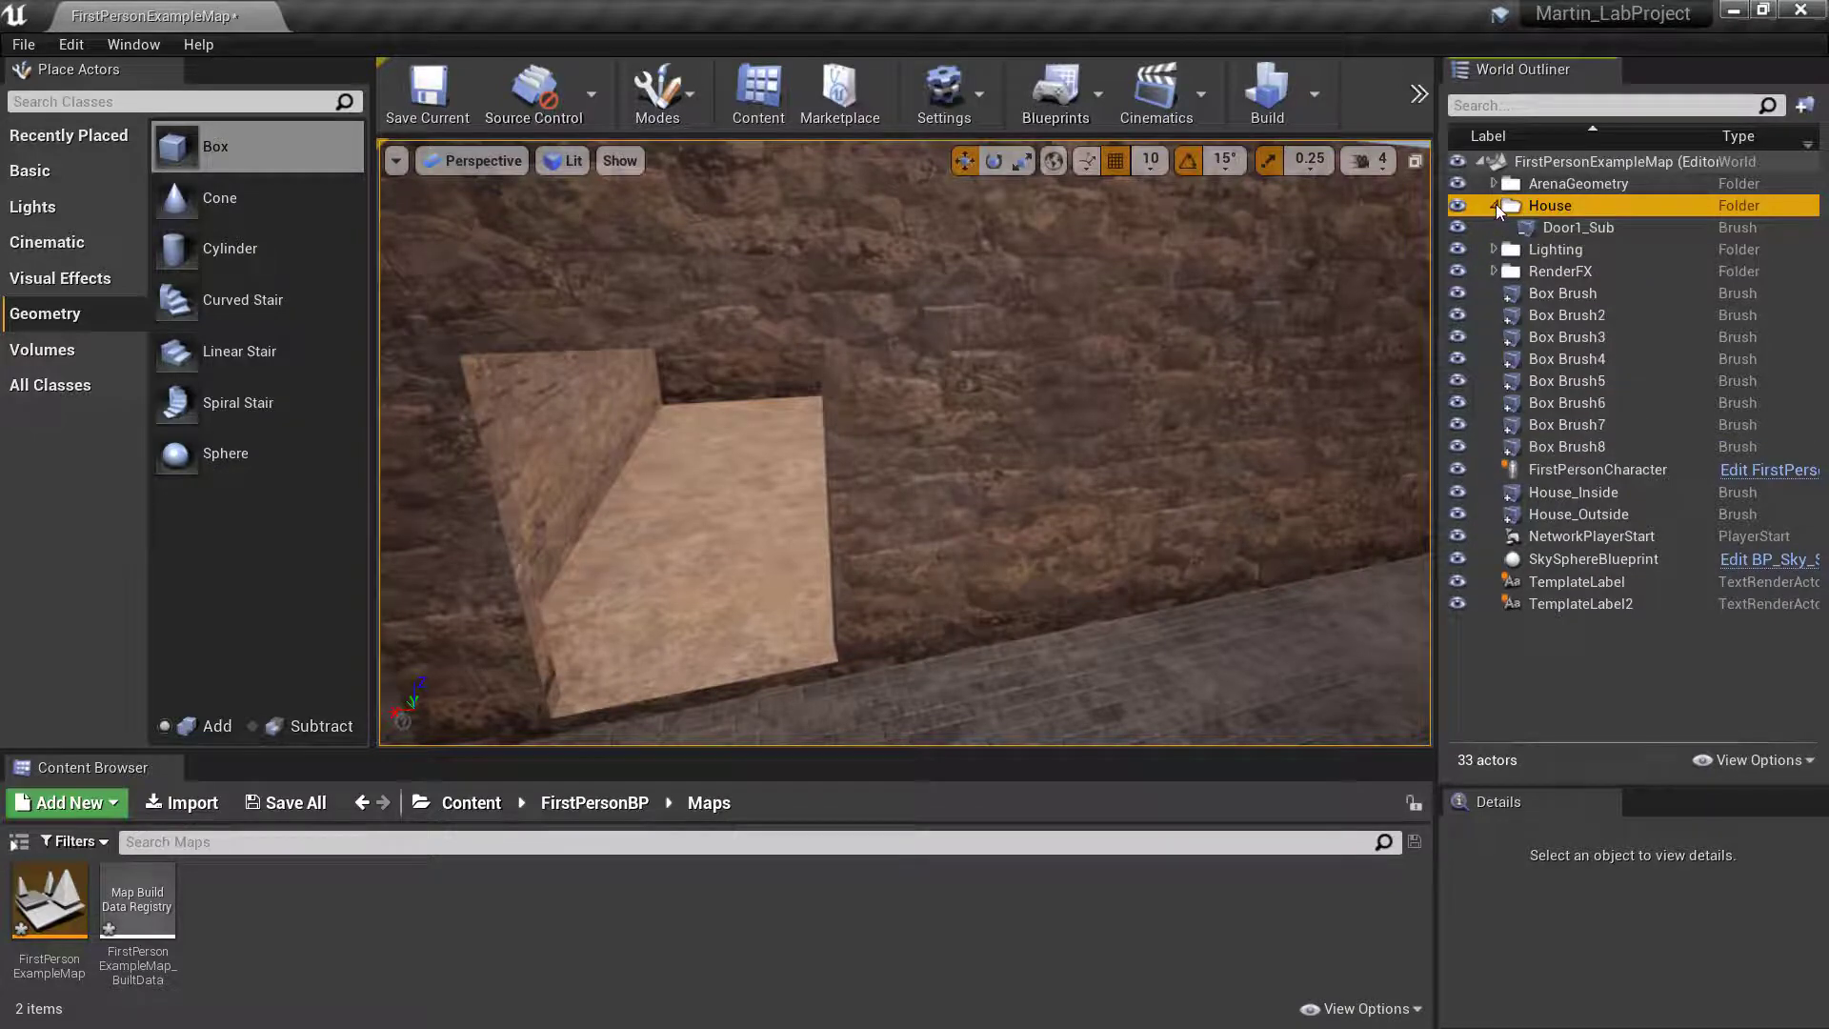
{"action": "left_click", "coordinate": [1495, 204]}
{"action": "left_click", "coordinate": [1494, 203]}
{"action": "left_click", "coordinate": [1494, 203]}
{"action": "left_click", "coordinate": [1495, 203]}
{"action": "left_click", "coordinate": [1494, 204]}
{"action": "left_click", "coordinate": [1494, 204]}
{"action": "left_click", "coordinate": [1494, 204]}
{"action": "left_click", "coordinate": [1493, 204]}
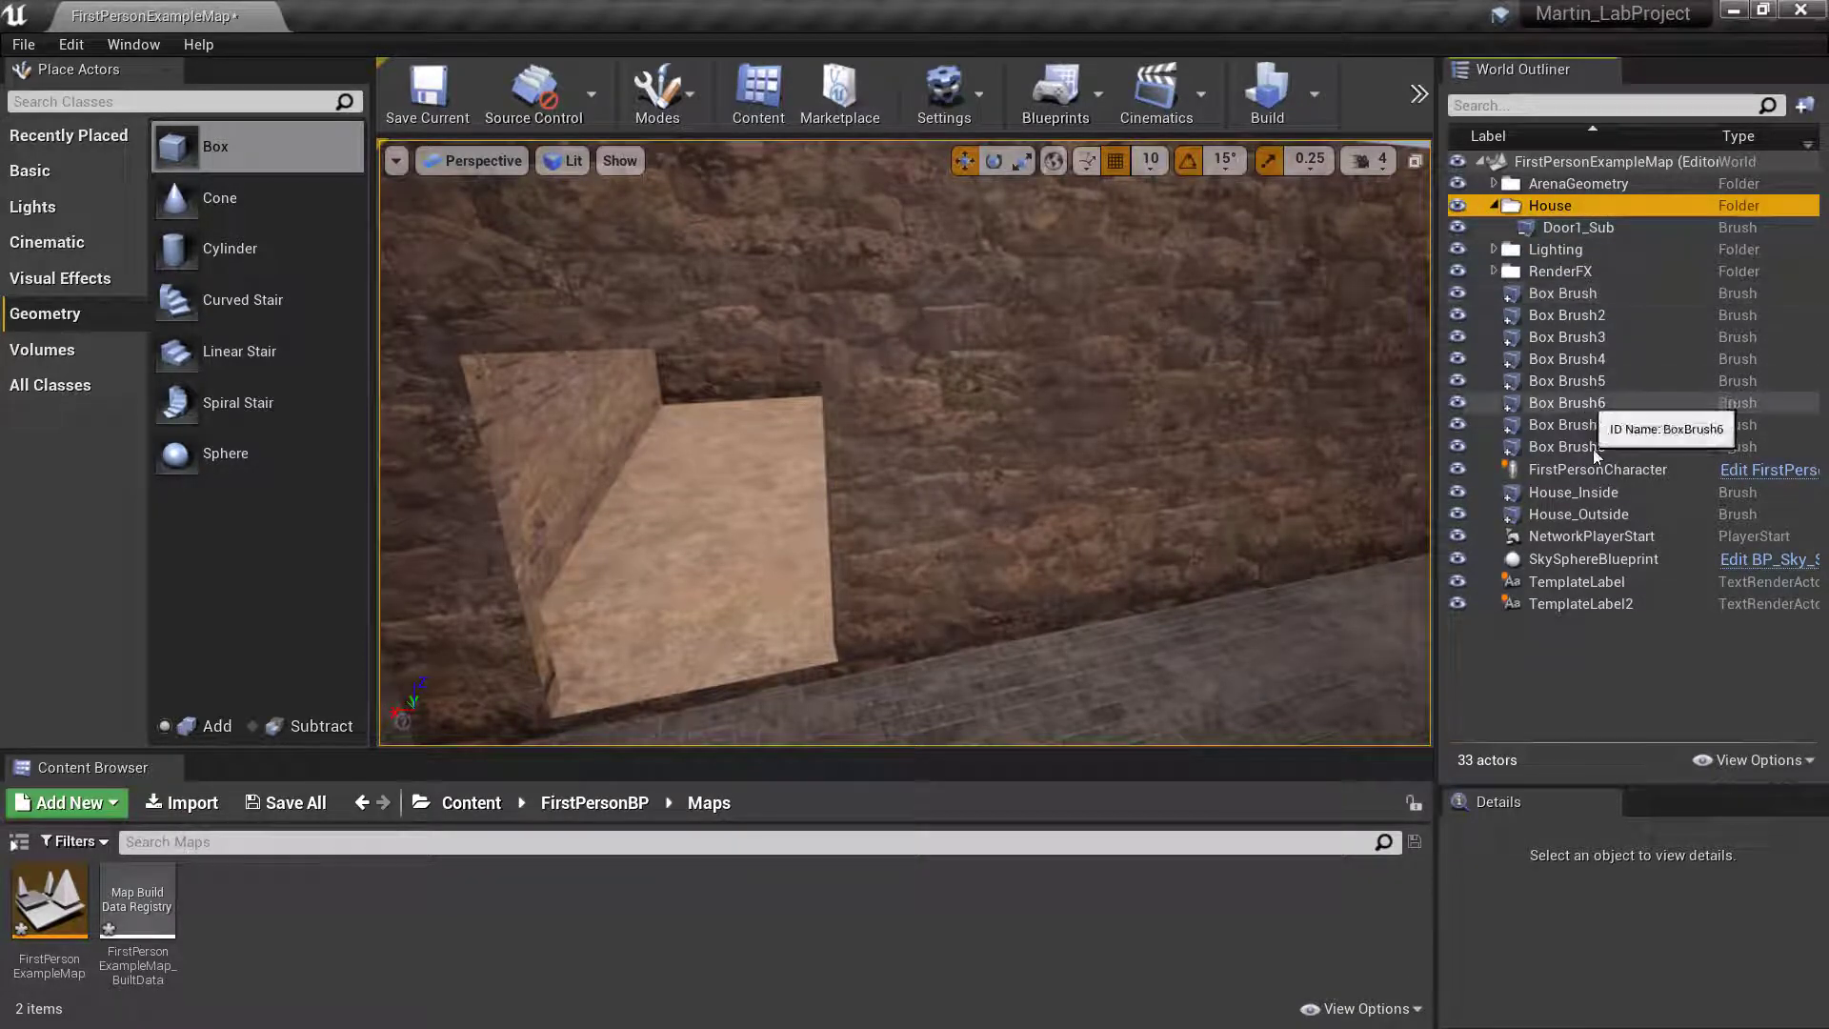
Move the House_Inside and House_Outside brushes together into the House folder and collapse the folder.
{"action": "left_click", "coordinate": [1561, 494]}
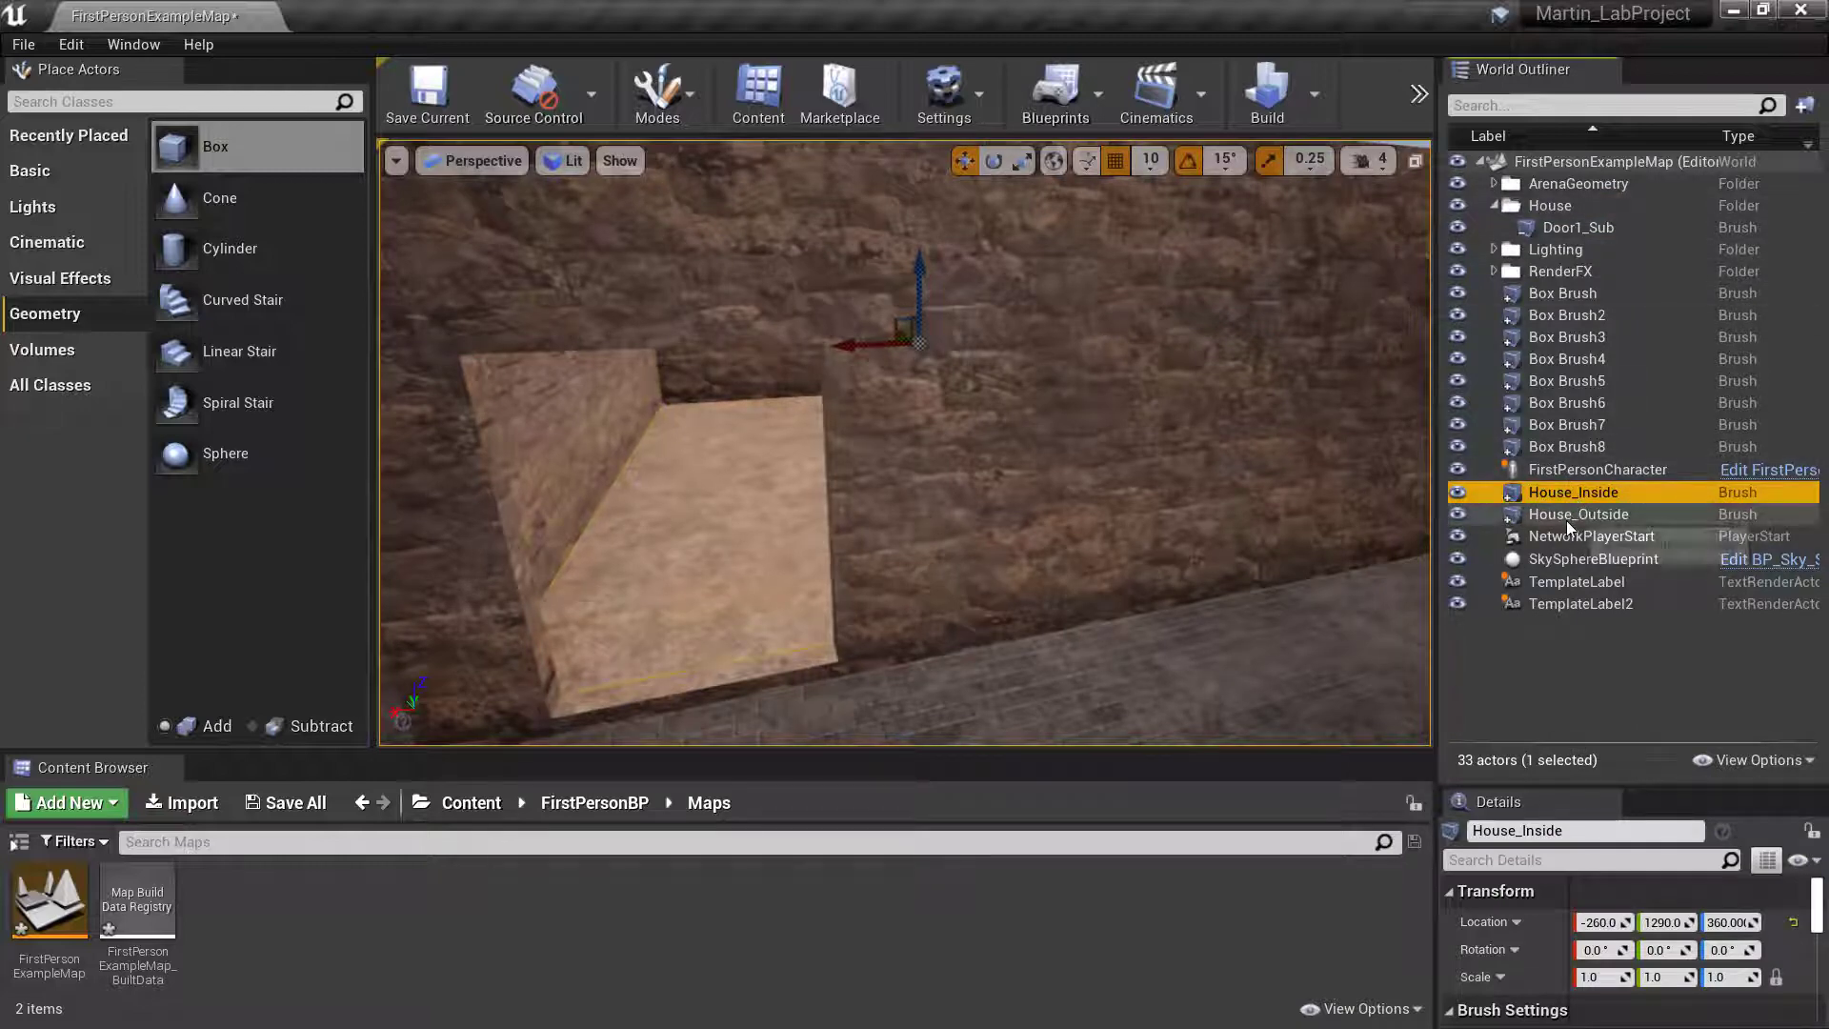
{"action": "left_click", "coordinate": [1572, 516], "text": "ctrl"}
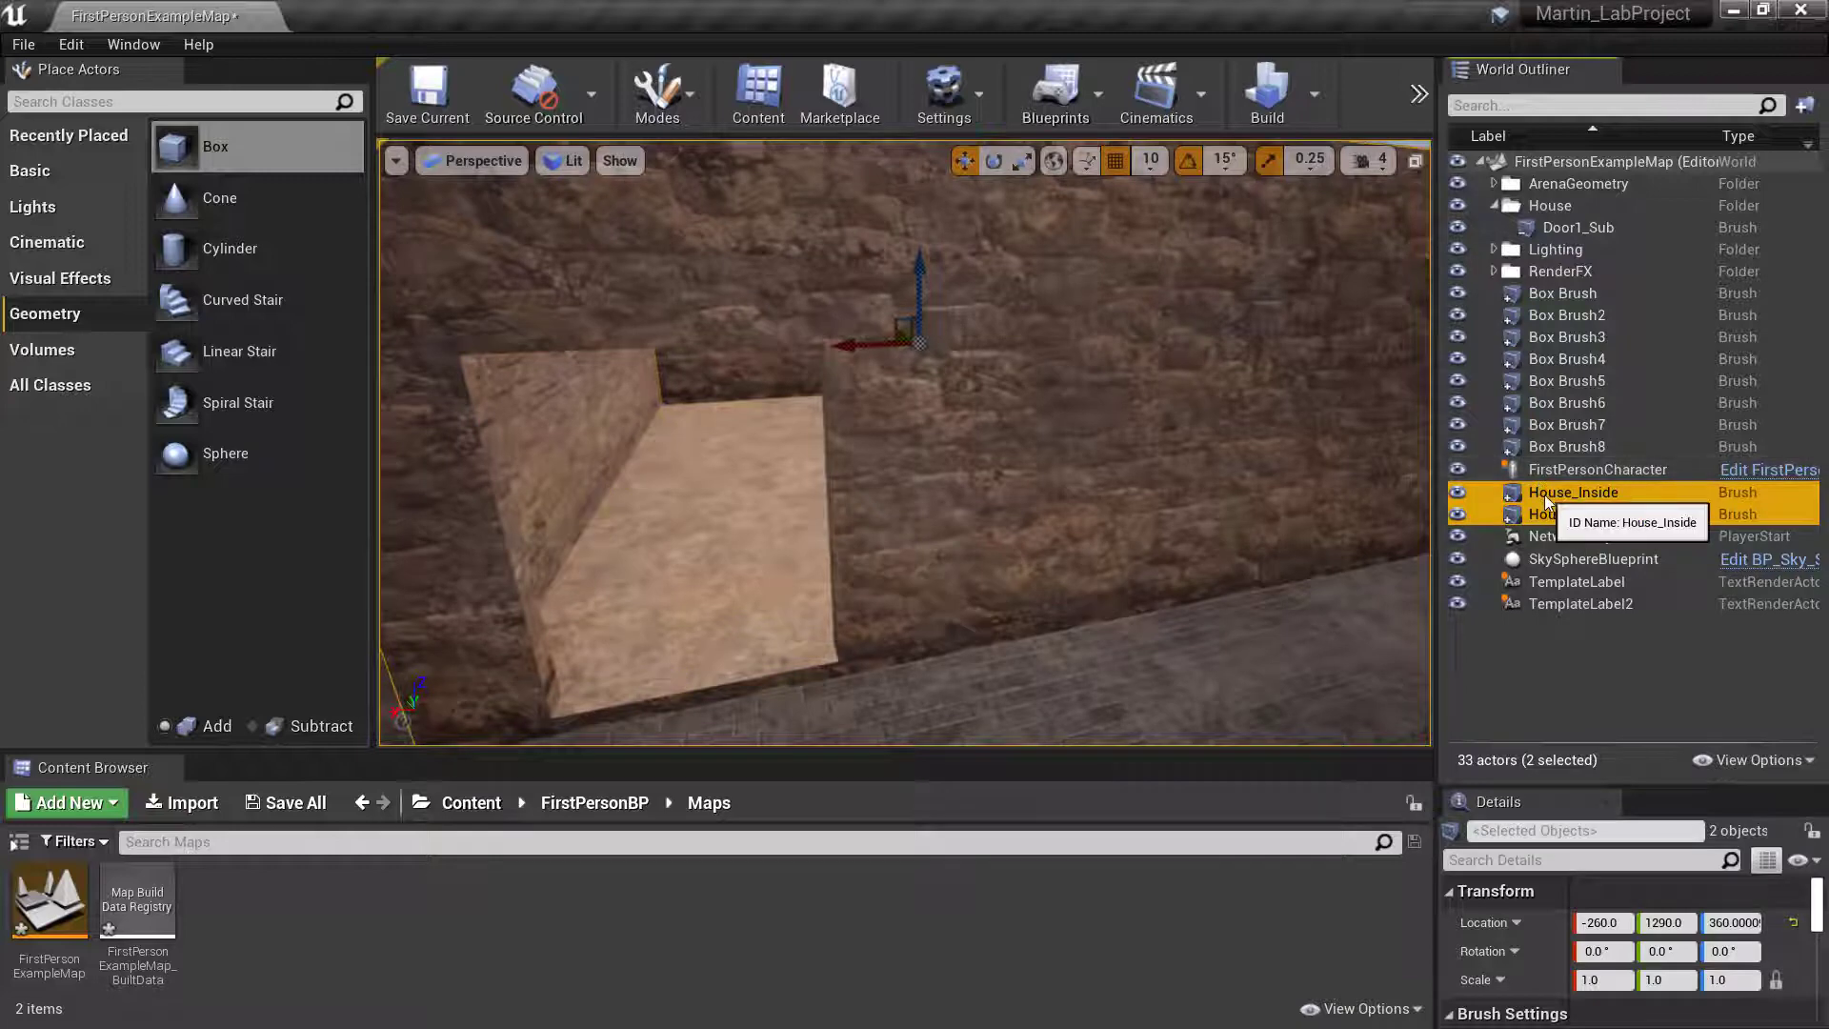
{"action": "mouse_move", "coordinate": [1545, 495]}
{"action": "left_mouse_down"}
{"action": "mouse_move", "coordinate": [1556, 261]}
{"action": "mouse_move", "coordinate": [1540, 203]}
{"action": "left_mouse_up"}
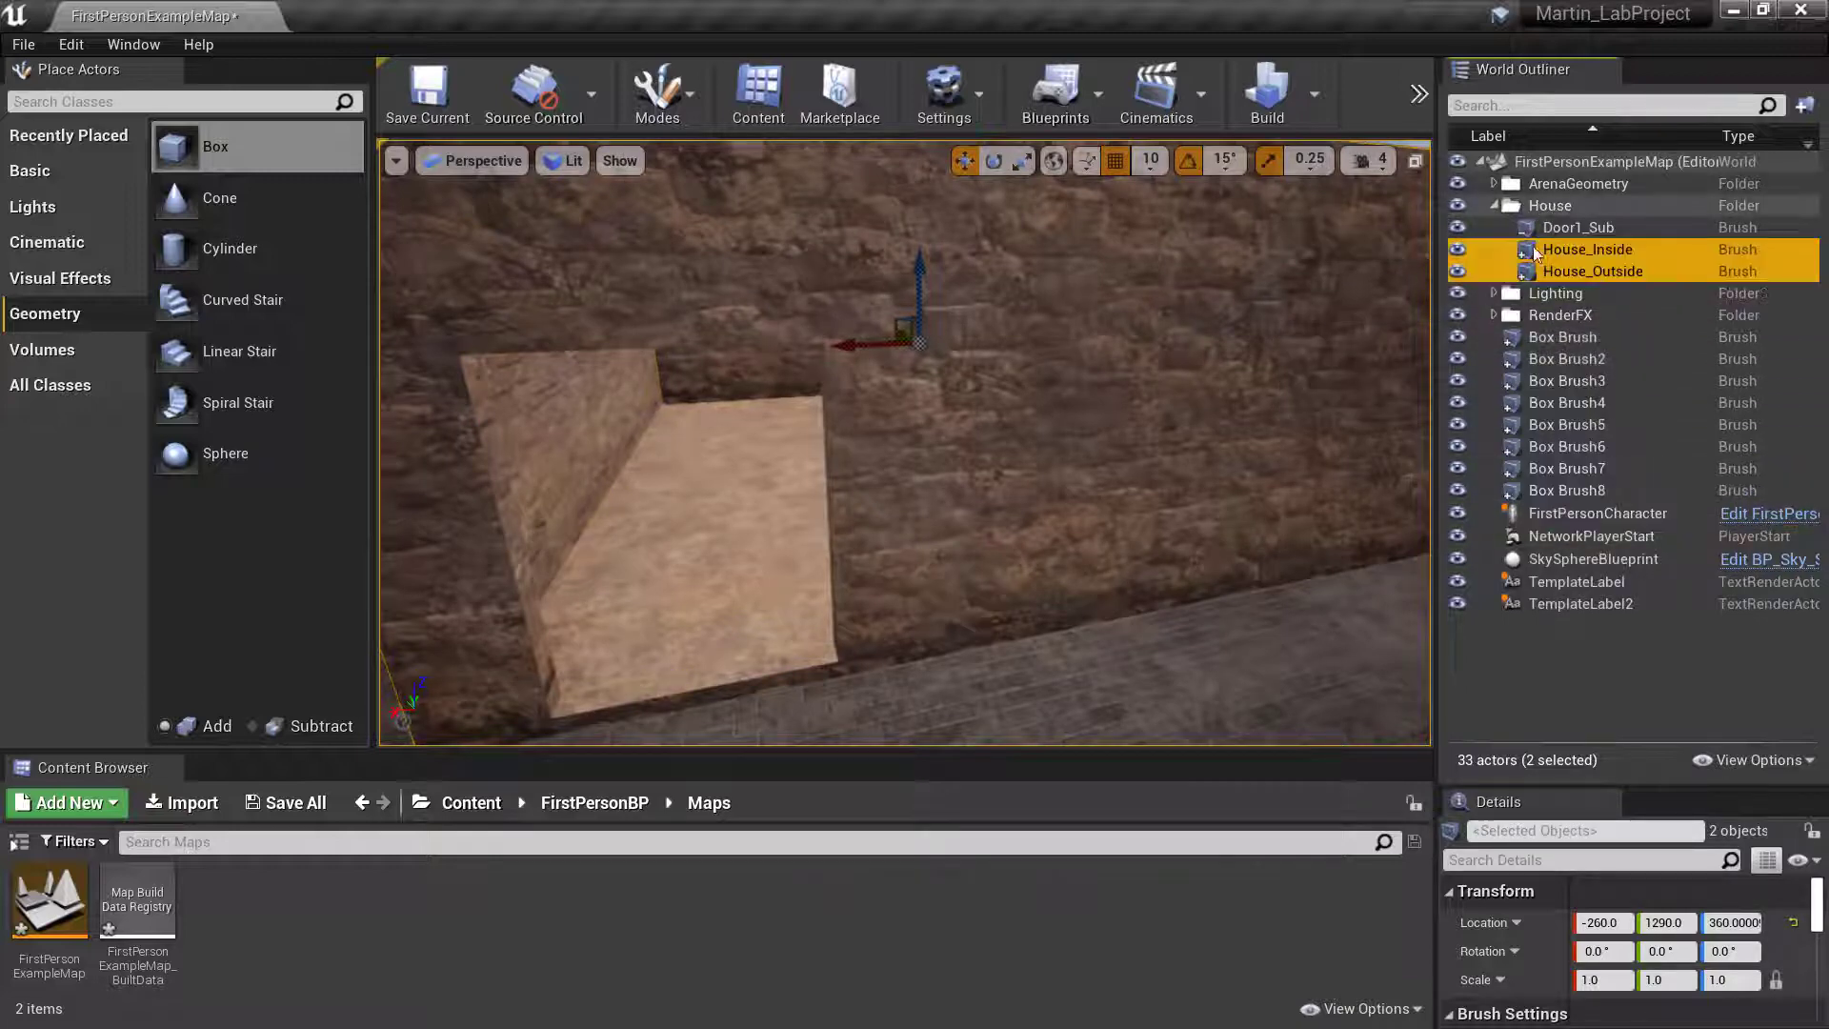
{"action": "left_click", "coordinate": [1493, 205]}
Hide all actors in the House folder to view the level without the house, and show them again.
{"action": "left_click", "coordinate": [1460, 205]}
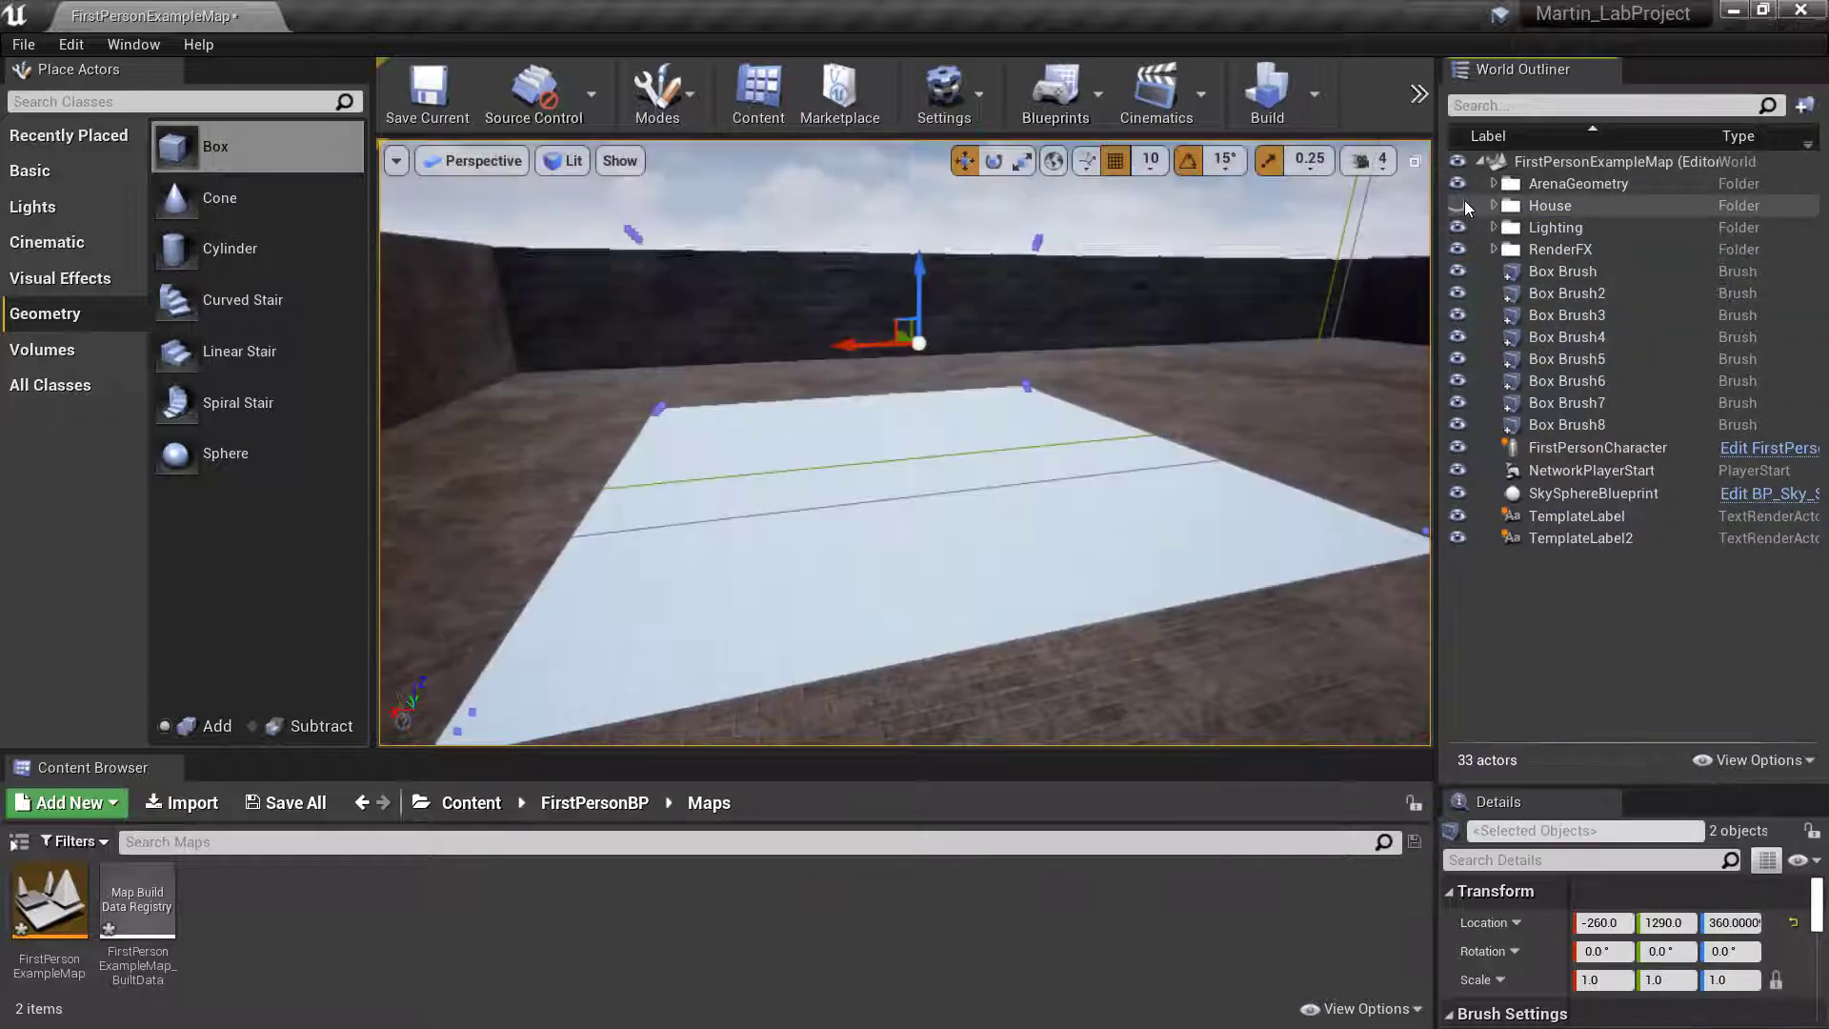
{"action": "right_click_drag", "start_coordinate": [1011, 402], "coordinate": [982, 341]}
{"action": "key", "text": "s"}
{"action": "key", "text": "a"}
{"action": "key", "text": "s"}
{"action": "key", "text": "d"}
{"action": "key", "text": "s"}
{"action": "key", "text": "a"}
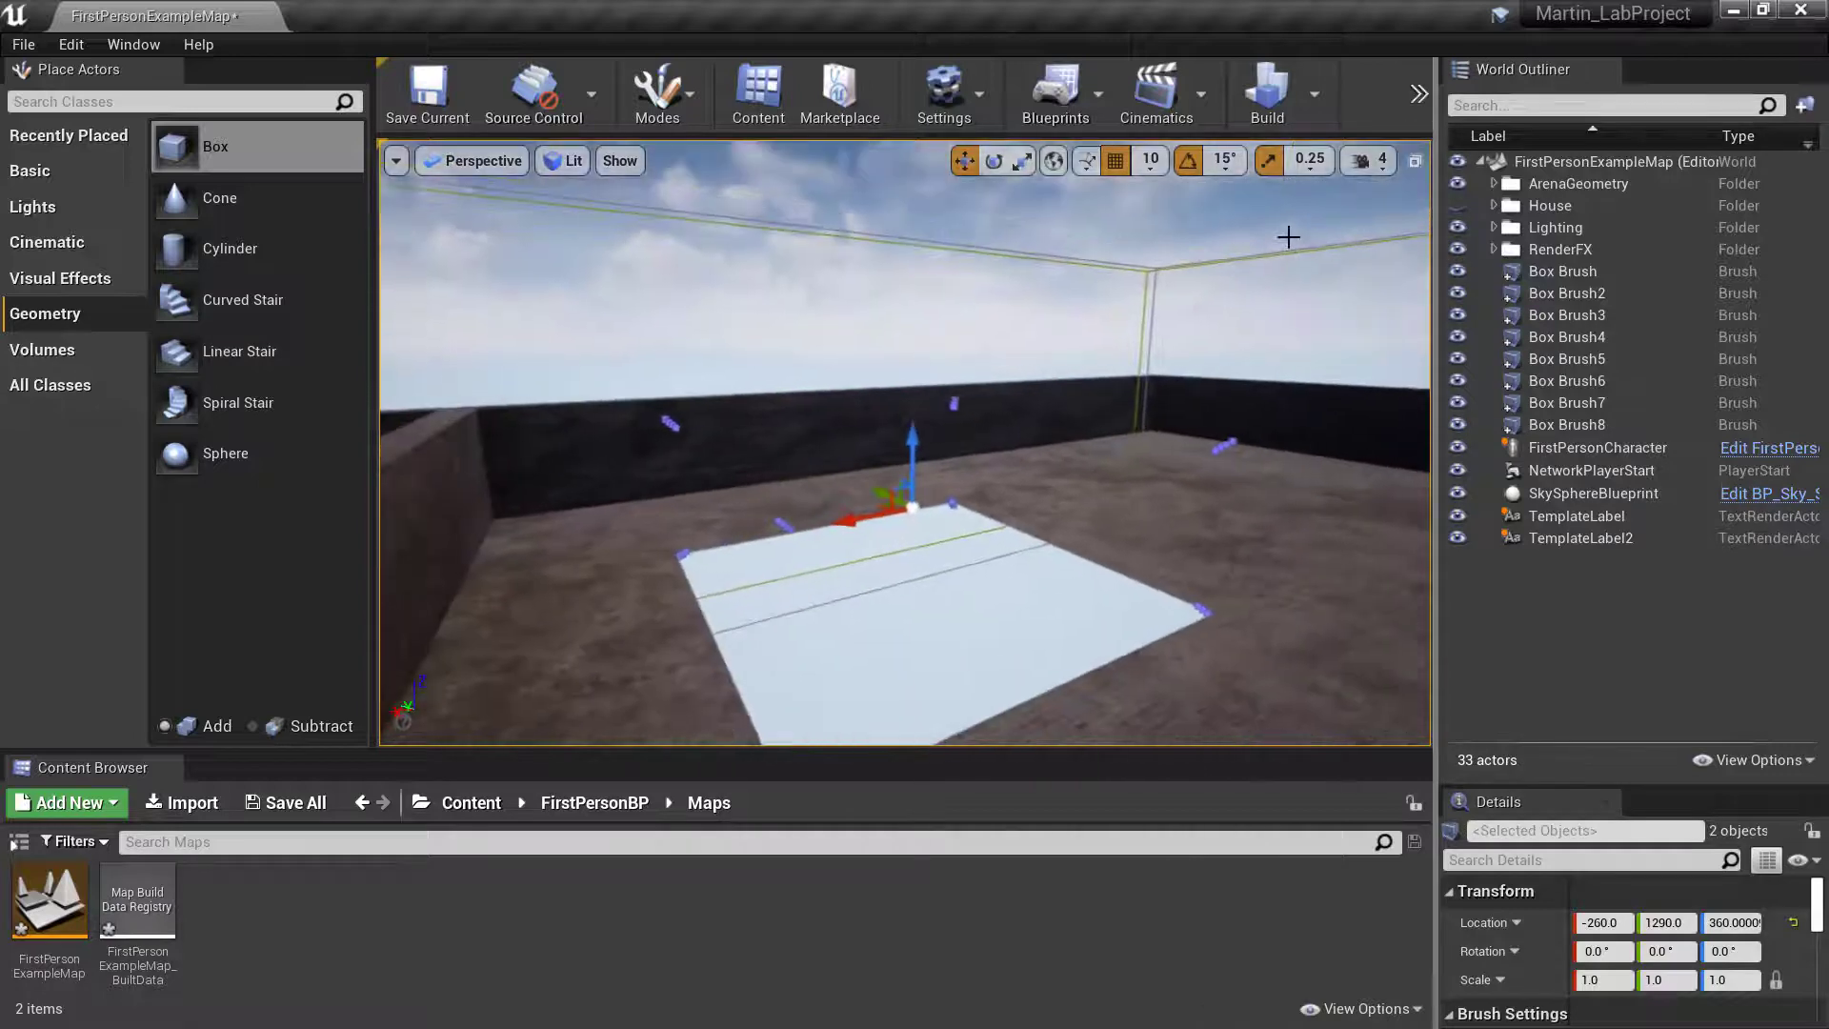
{"action": "left_click", "coordinate": [1457, 204]}
{"action": "left_click_drag", "start_coordinate": [905, 572], "coordinate": [905, 505]}
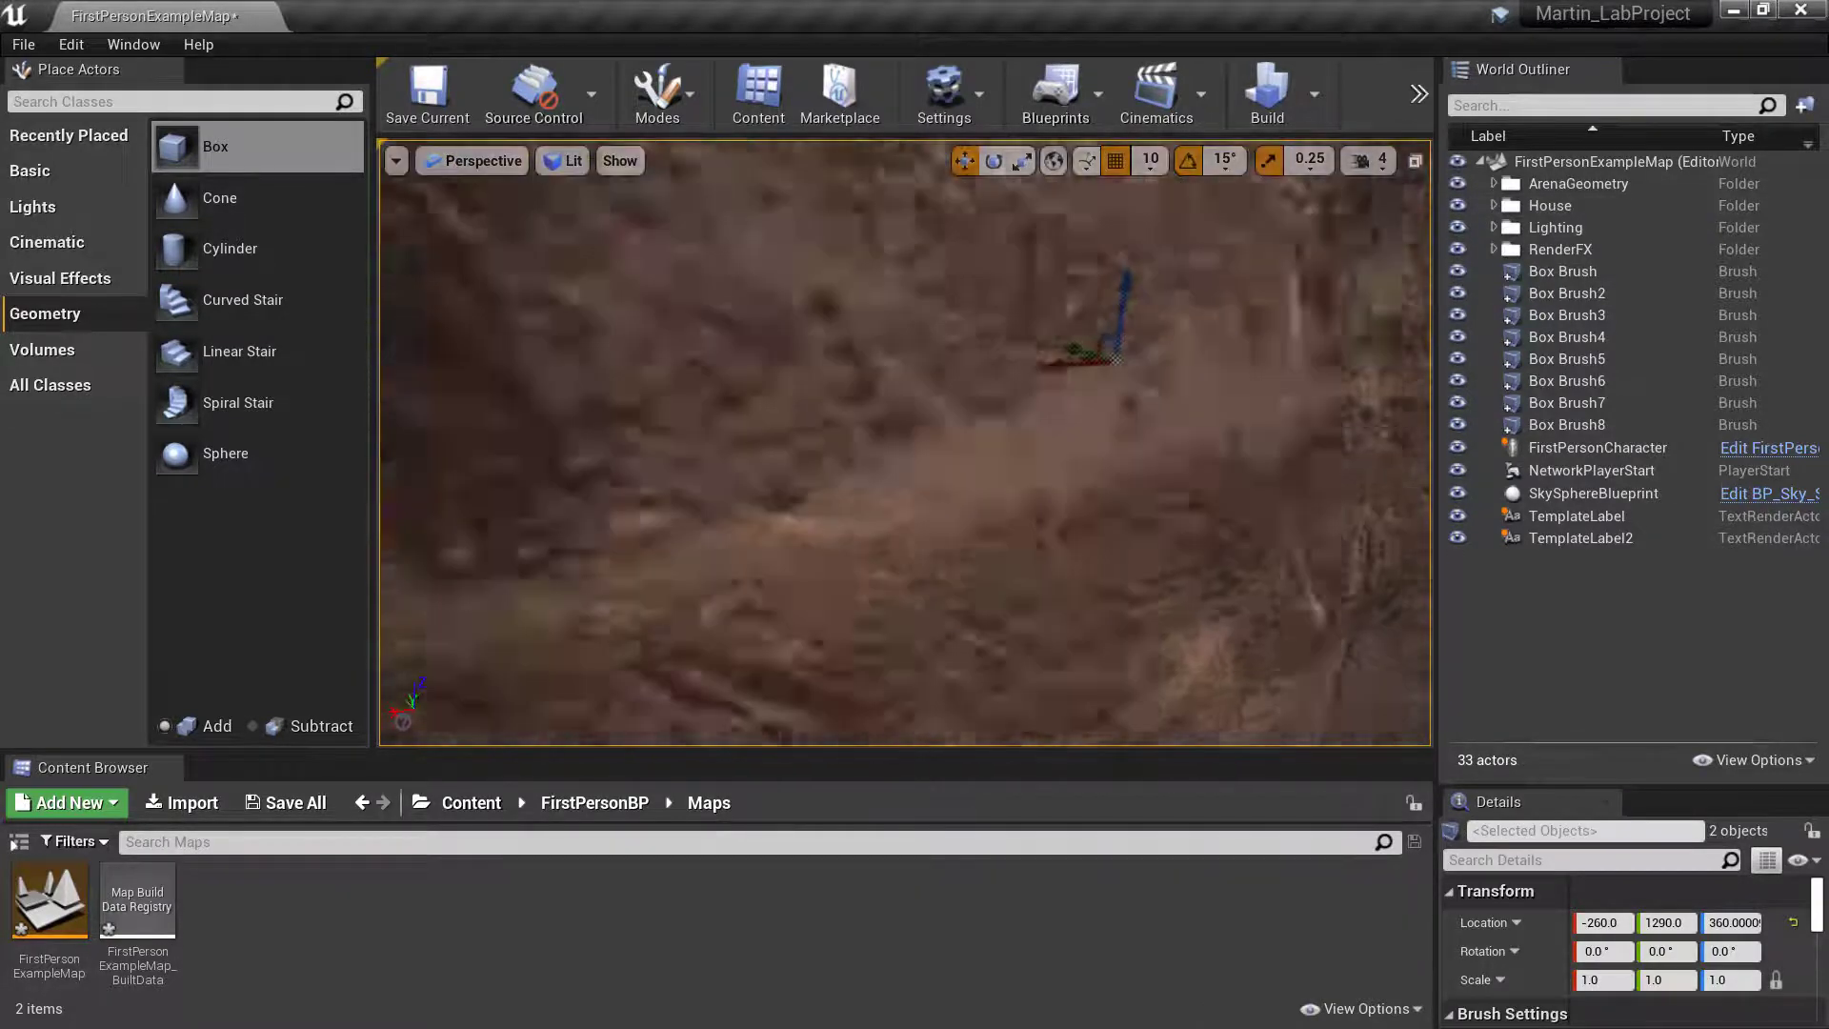
Duplicate the House folder in the level's actor list.
{"action": "key", "text": "s"}
{"action": "right_click_drag", "start_coordinate": [905, 505], "coordinate": [905, 505]}
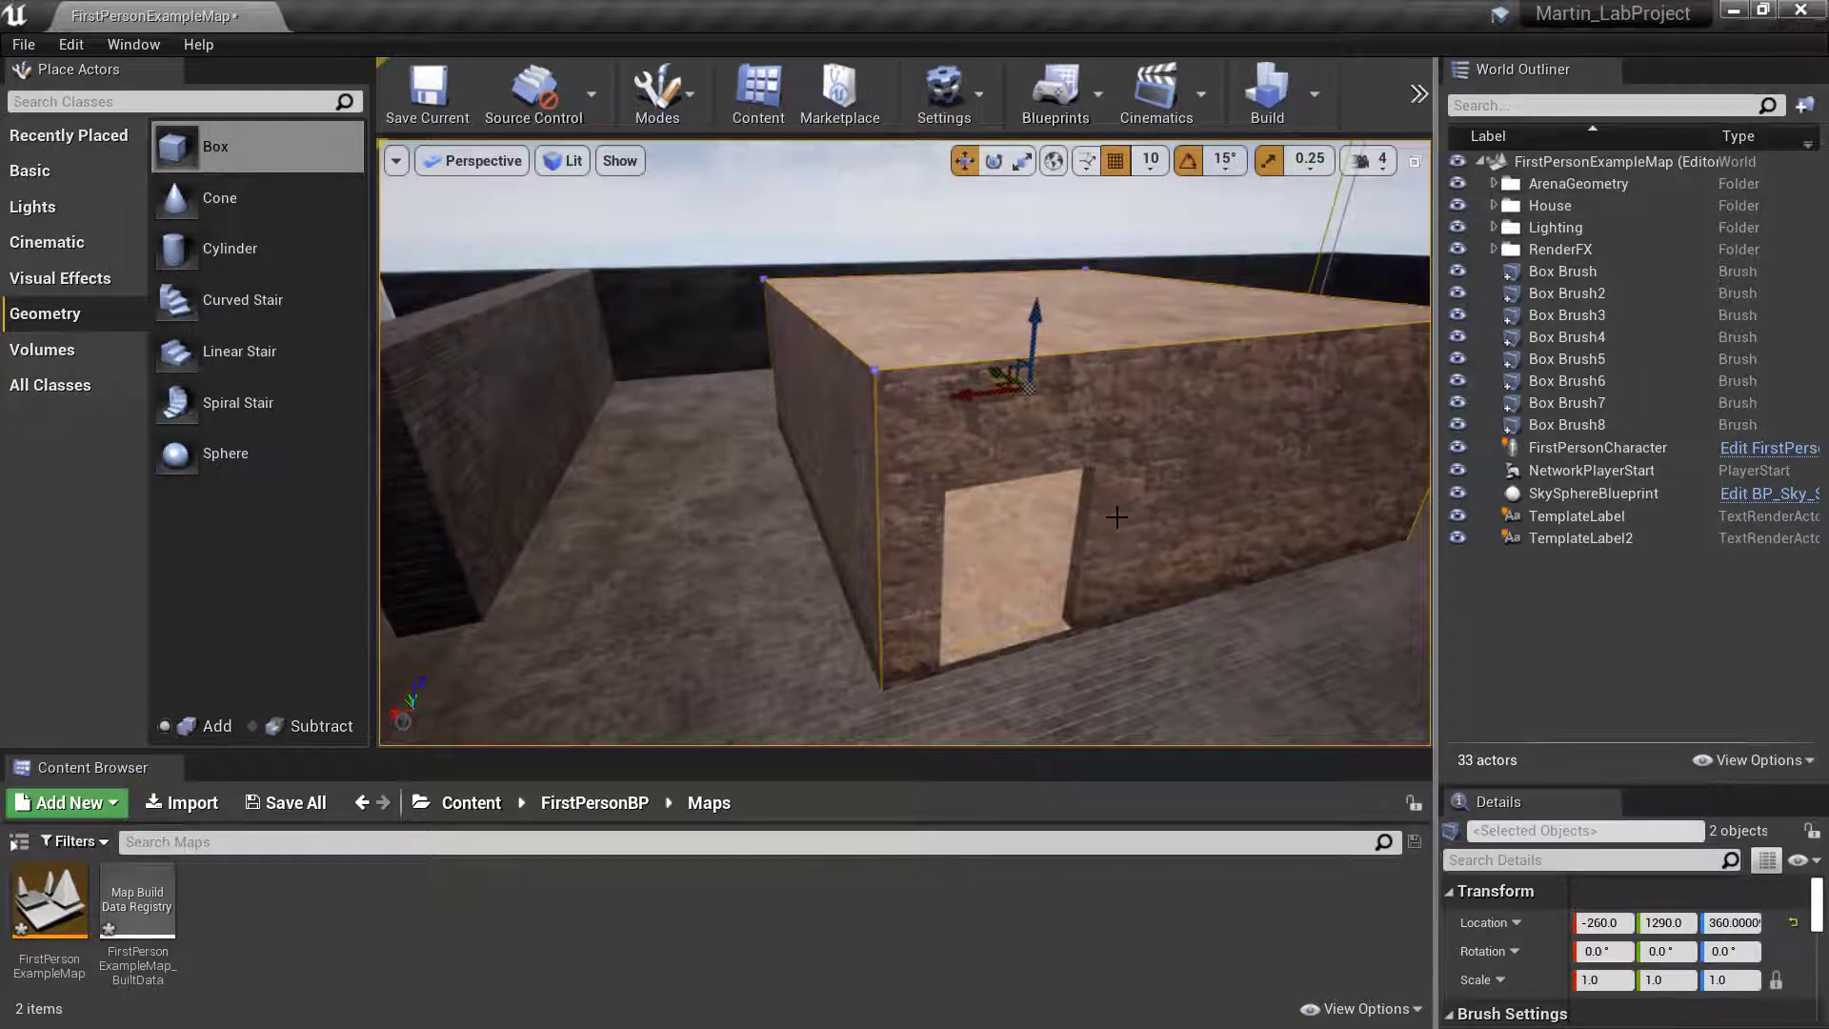
{"action": "key", "text": "s"}
{"action": "mouse_move", "coordinate": [1042, 467]}
{"action": "right_mouse_down"}
{"action": "mouse_move", "coordinate": [1144, 476]}
{"action": "mouse_move", "coordinate": [1029, 410]}
{"action": "mouse_move", "coordinate": [1044, 466]}
{"action": "mouse_move", "coordinate": [1062, 467]}
{"action": "mouse_move", "coordinate": [1039, 467]}
{"action": "right_mouse_up"}
{"action": "key", "text": "w"}
{"action": "key", "text": "d"}
{"action": "left_click", "coordinate": [1540, 212]}
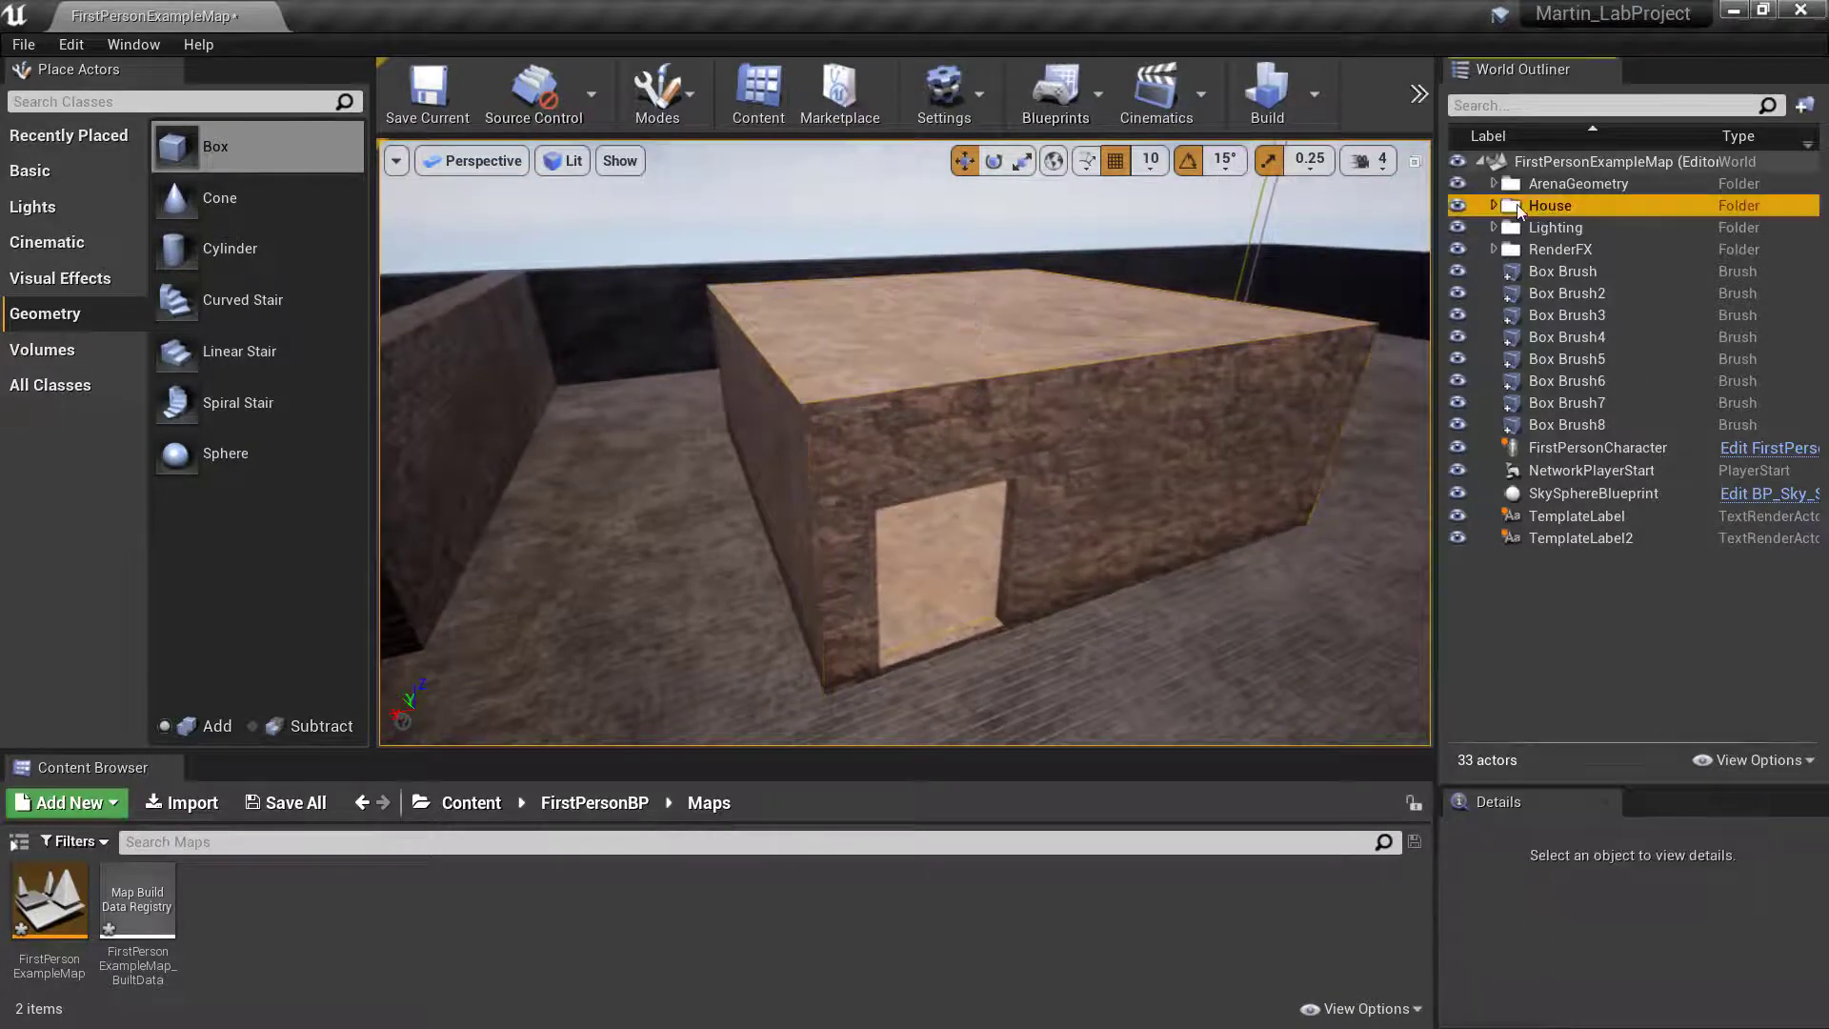
{"action": "right_click", "coordinate": [1565, 211]}
{"action": "mouse_move", "coordinate": [1604, 309]}
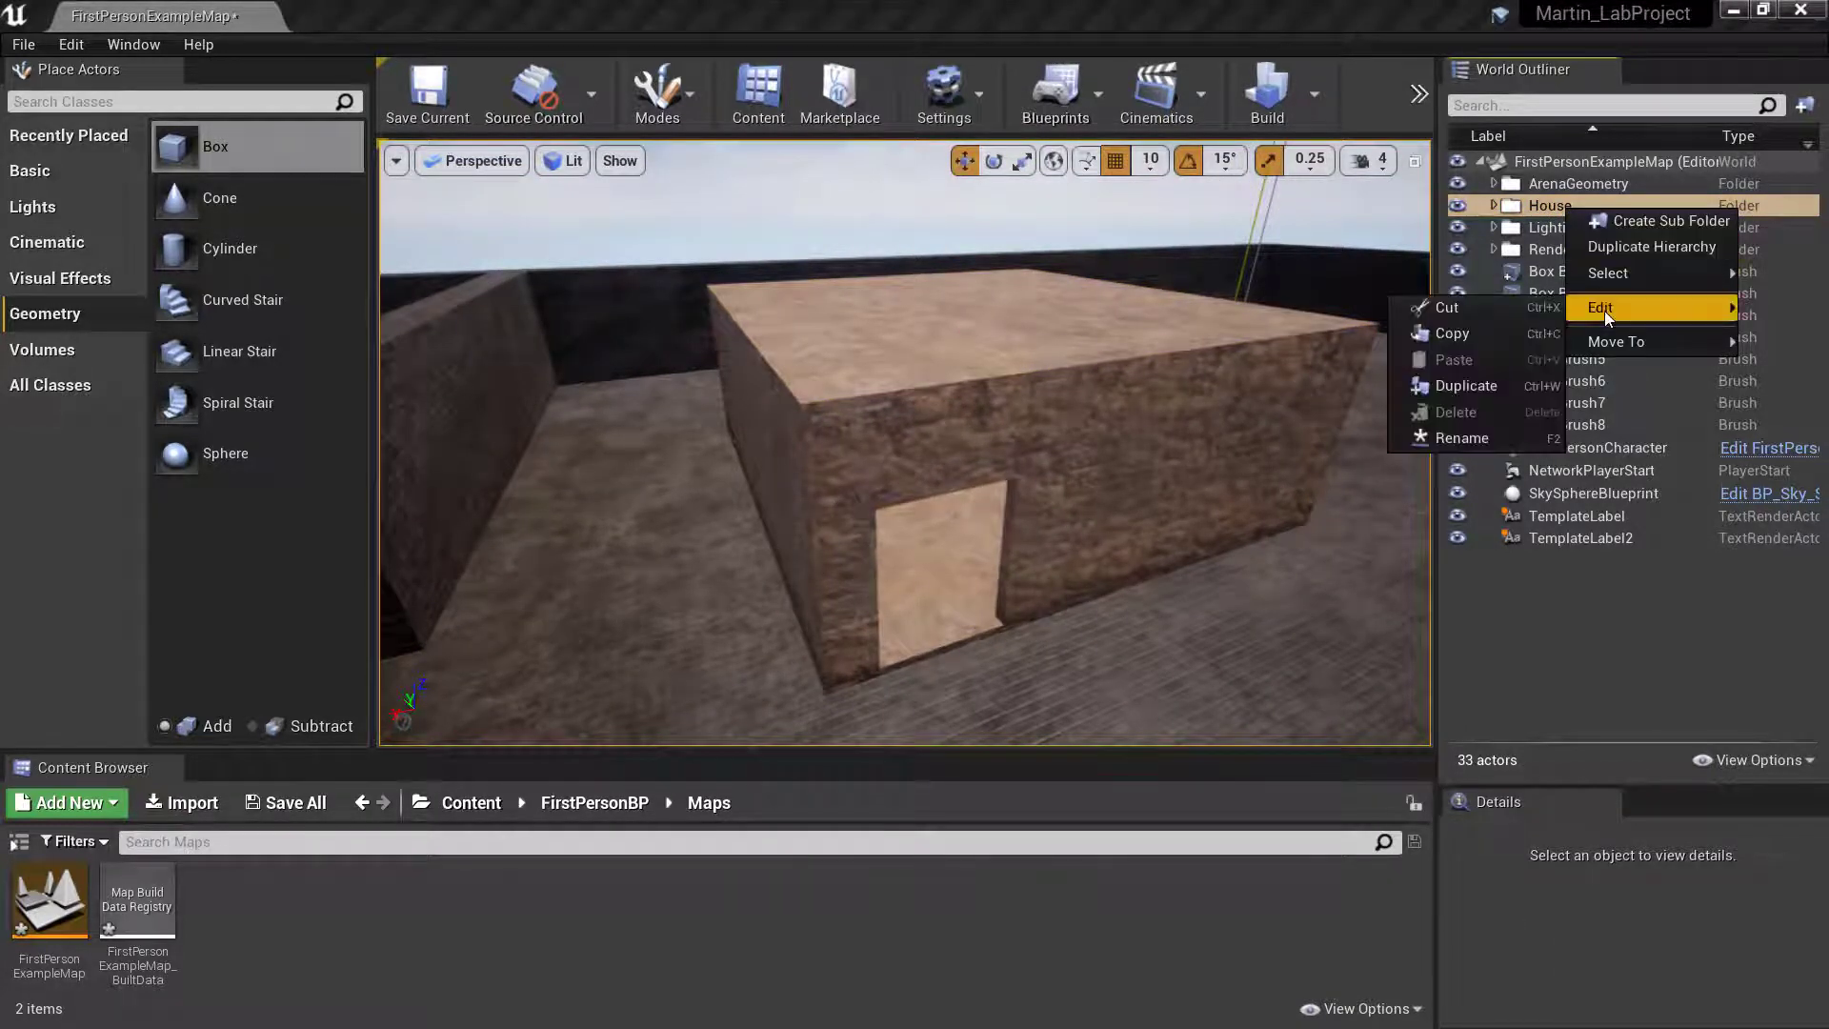
{"action": "left_click", "coordinate": [1483, 386]}
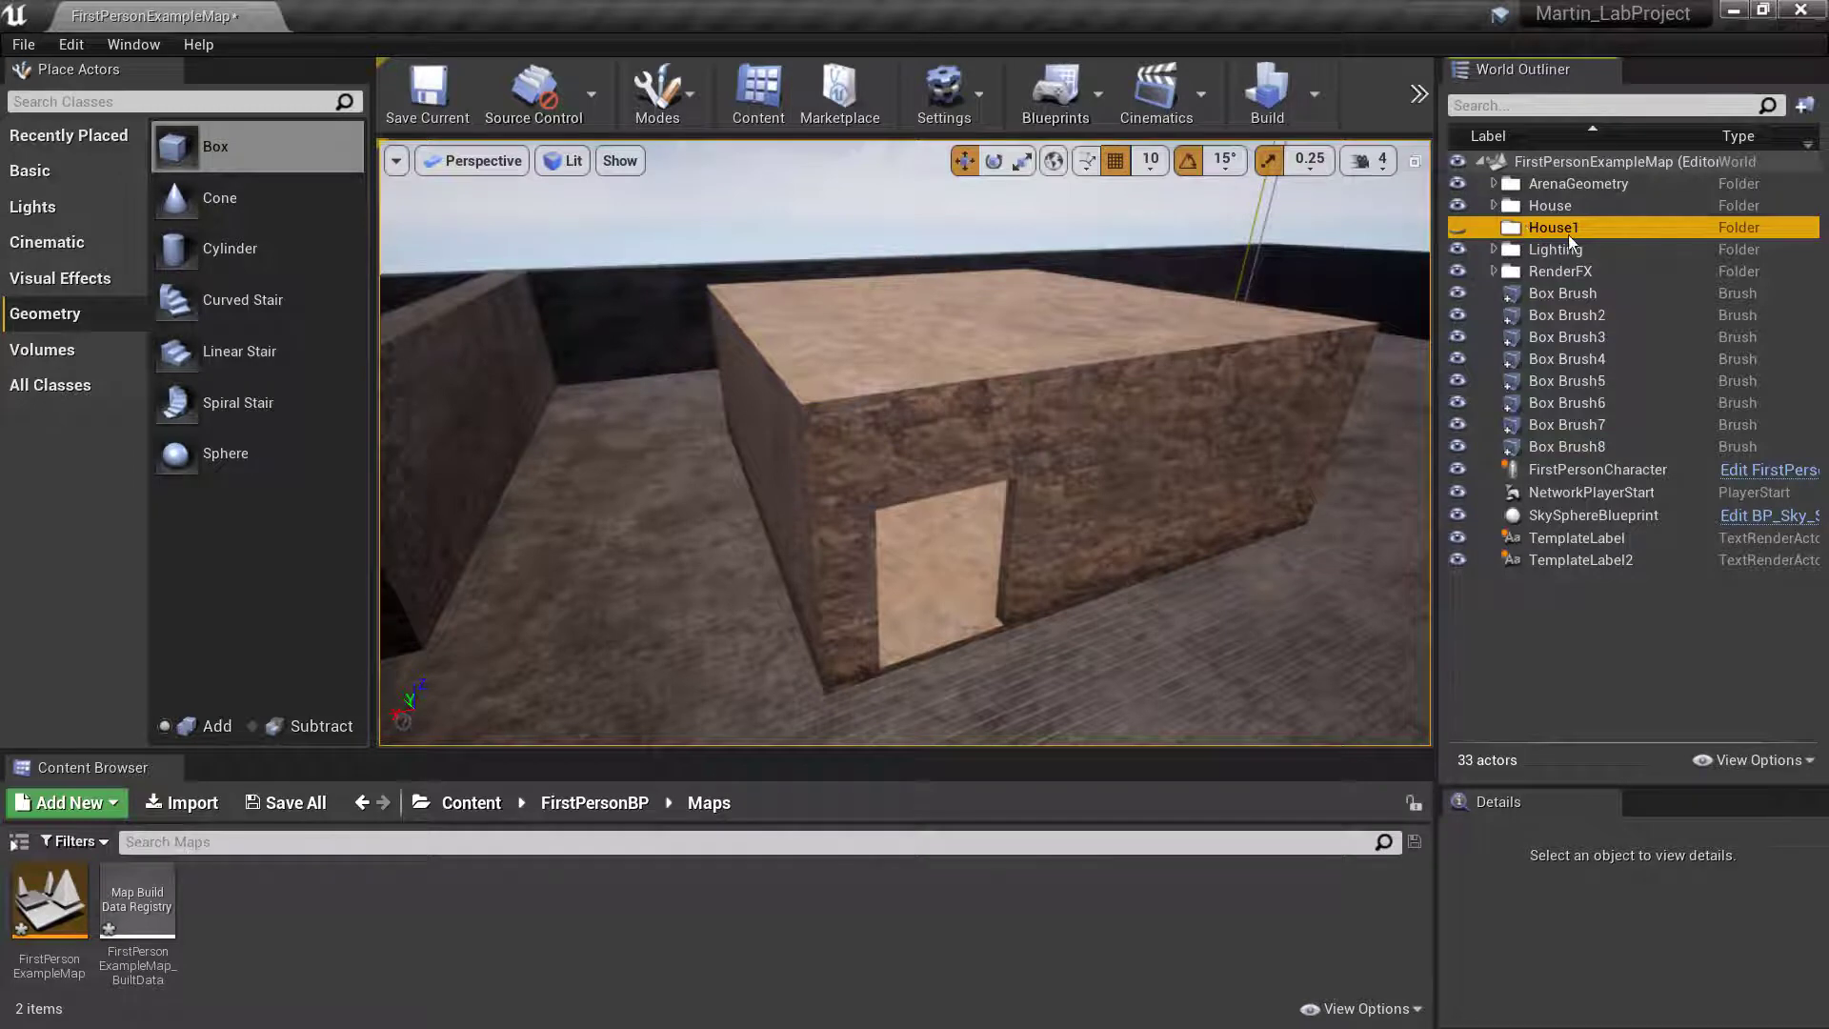
Duplicate the House folder's Door1_Sub, House_Inside and House_Outside brushes and move the copies into the House1 folder.
{"action": "left_click", "coordinate": [1493, 204]}
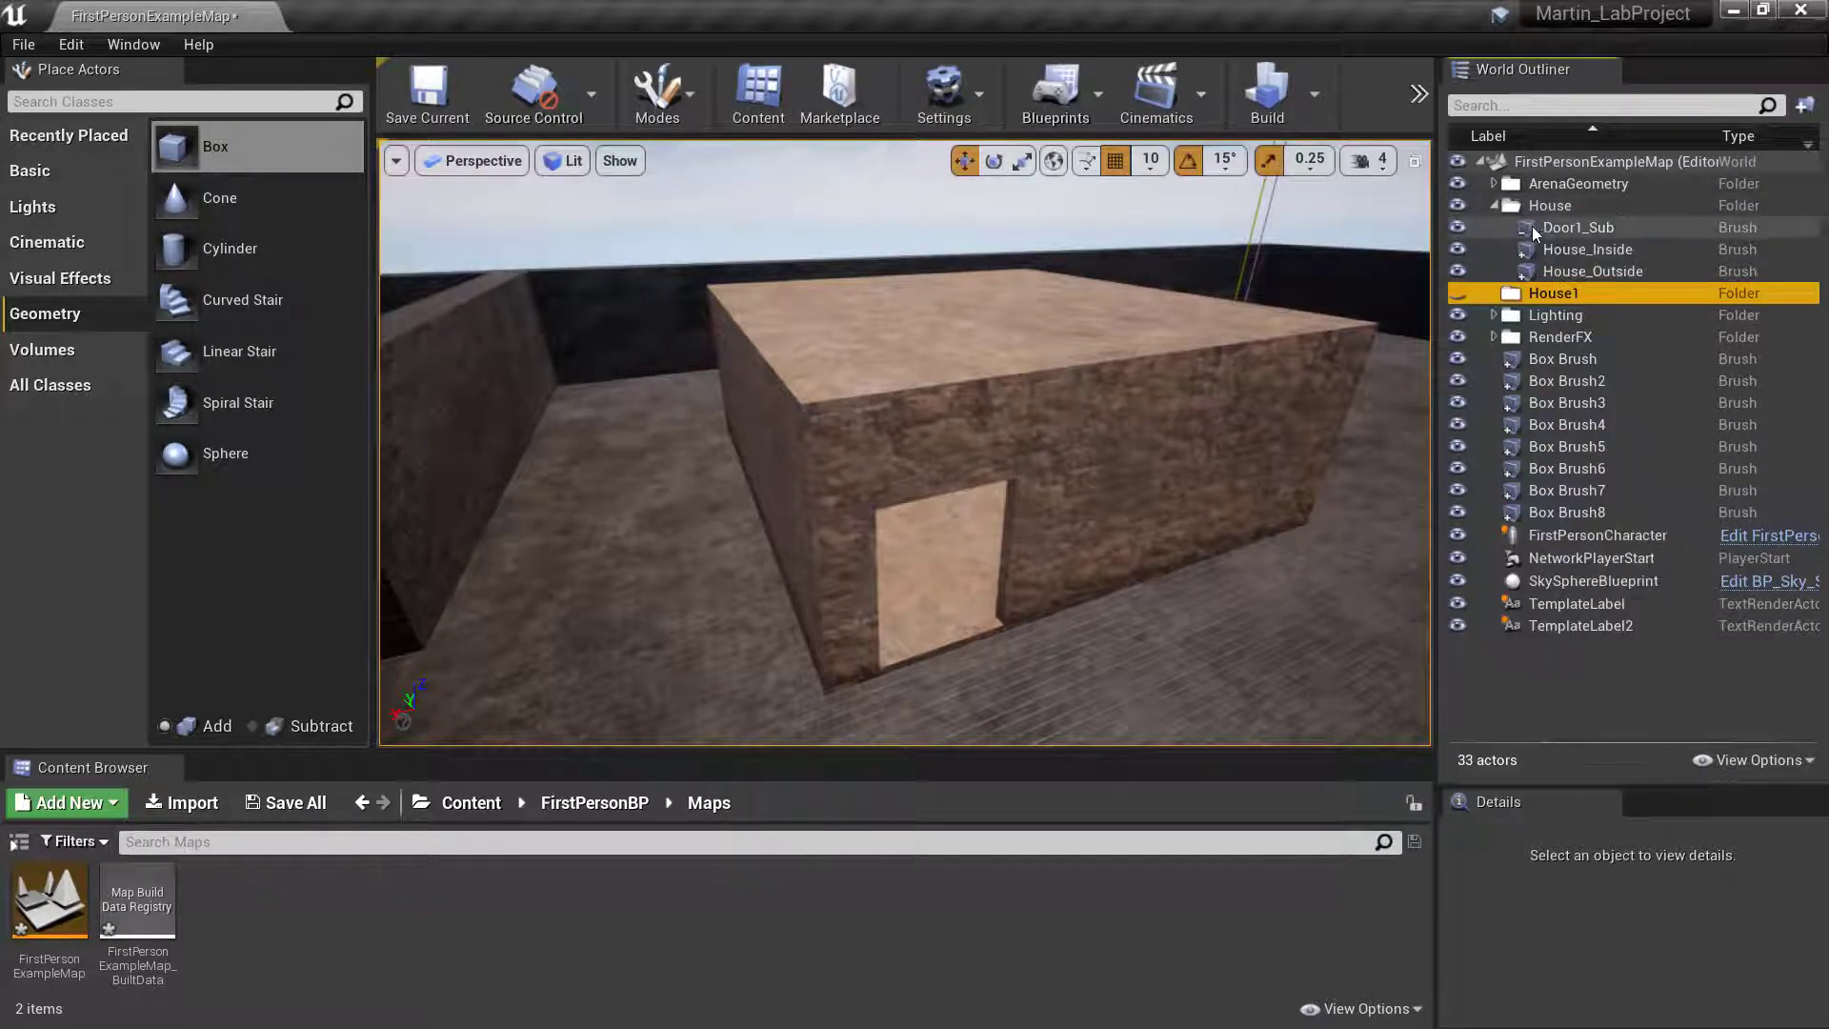
{"action": "left_click", "coordinate": [1533, 226]}
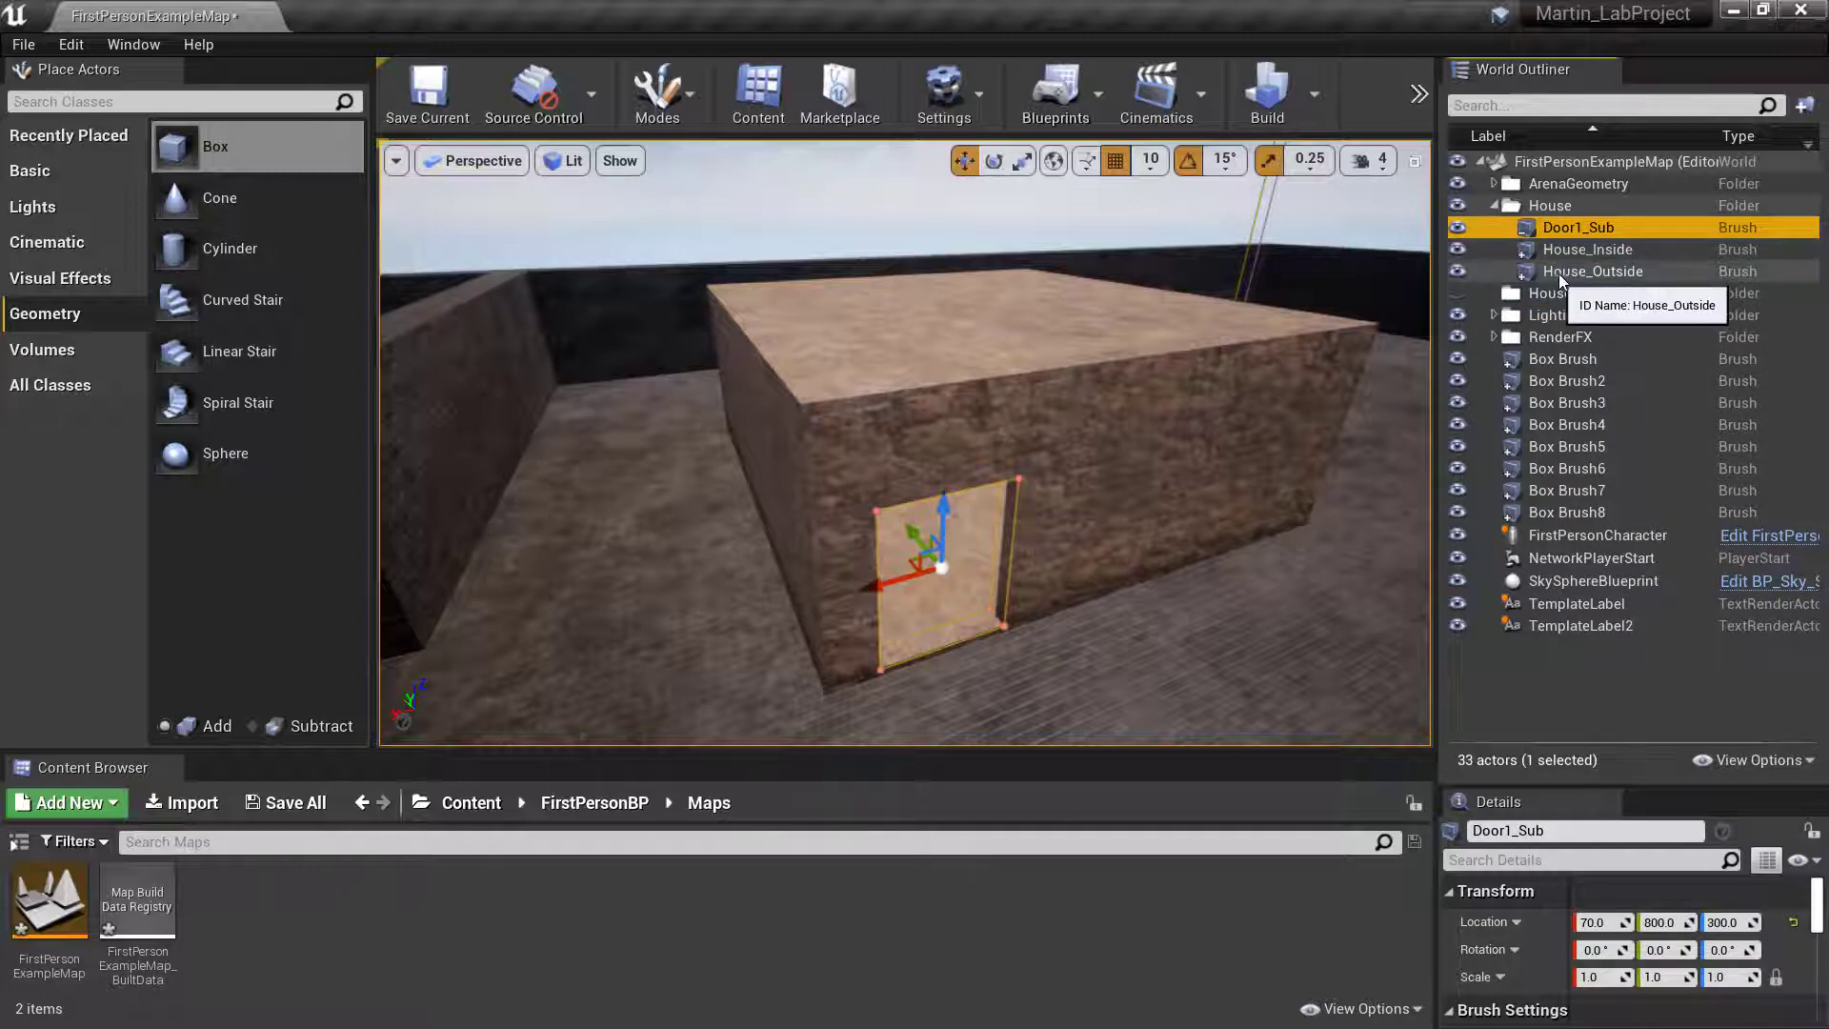
{"action": "left_click", "coordinate": [1559, 272], "text": "shift"}
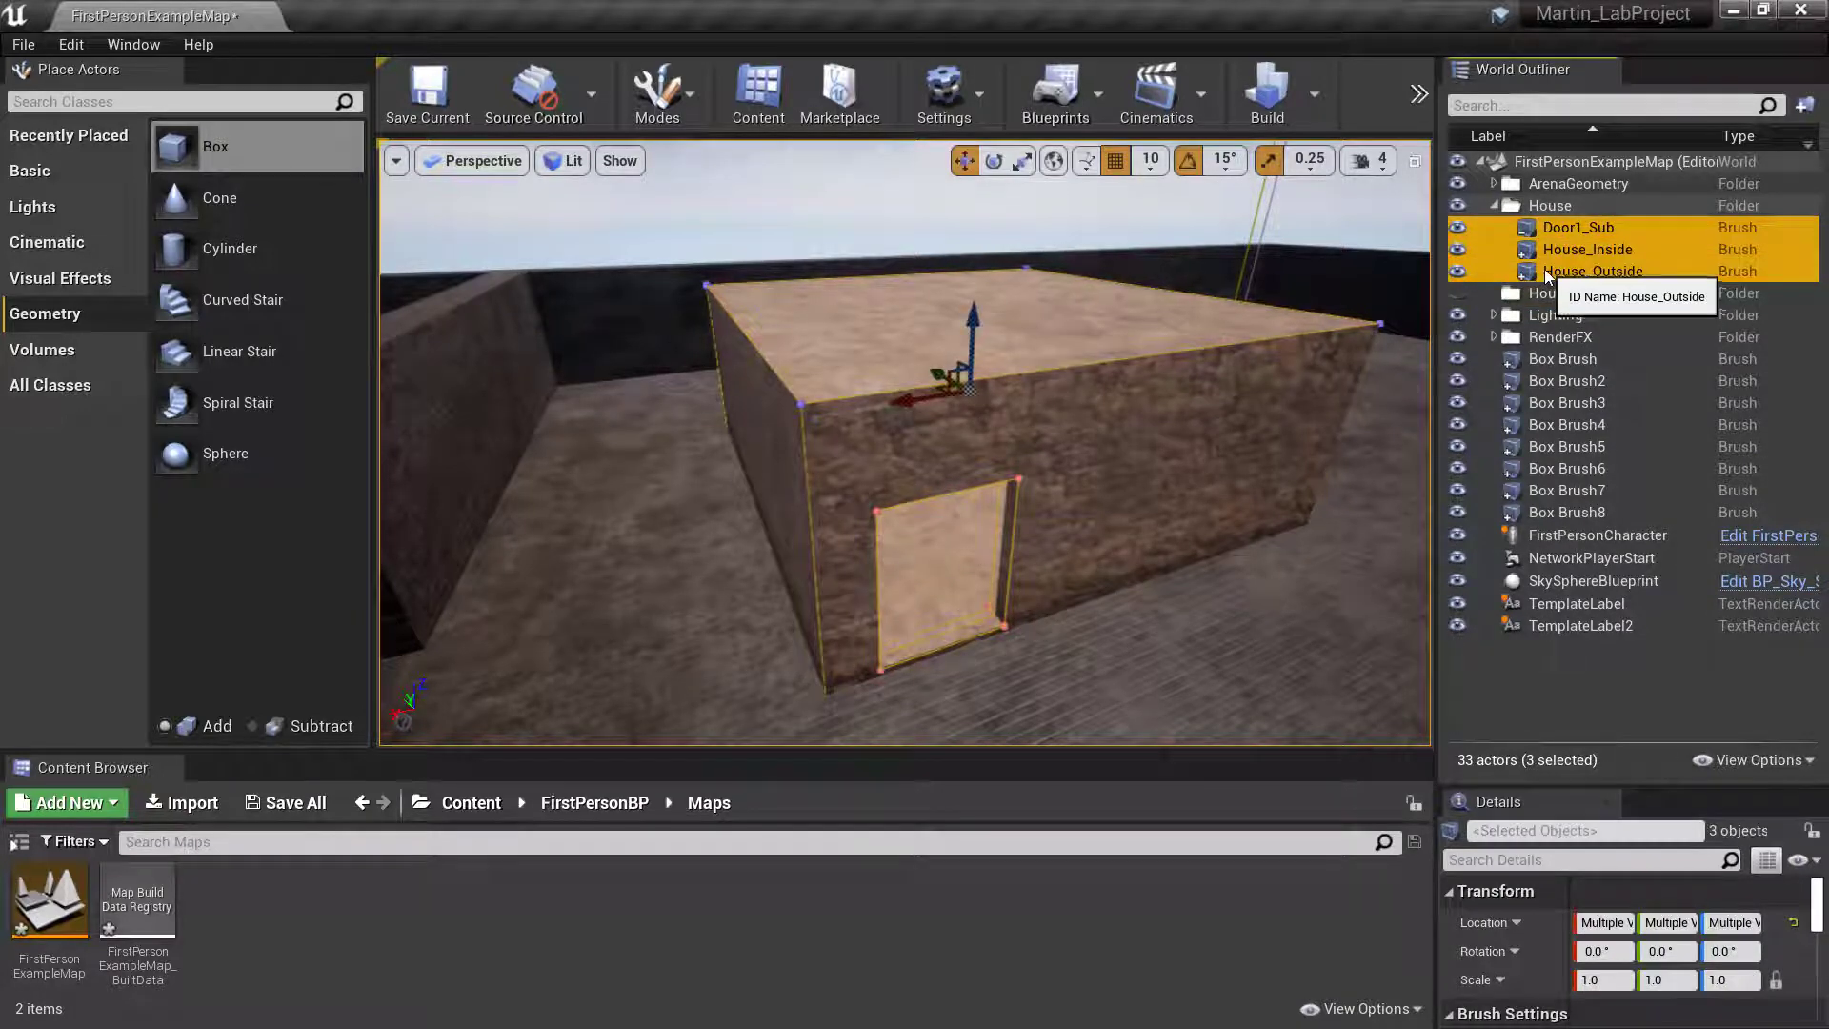
{"action": "right_click", "coordinate": [1554, 276]}
{"action": "mouse_move", "coordinate": [1620, 493]}
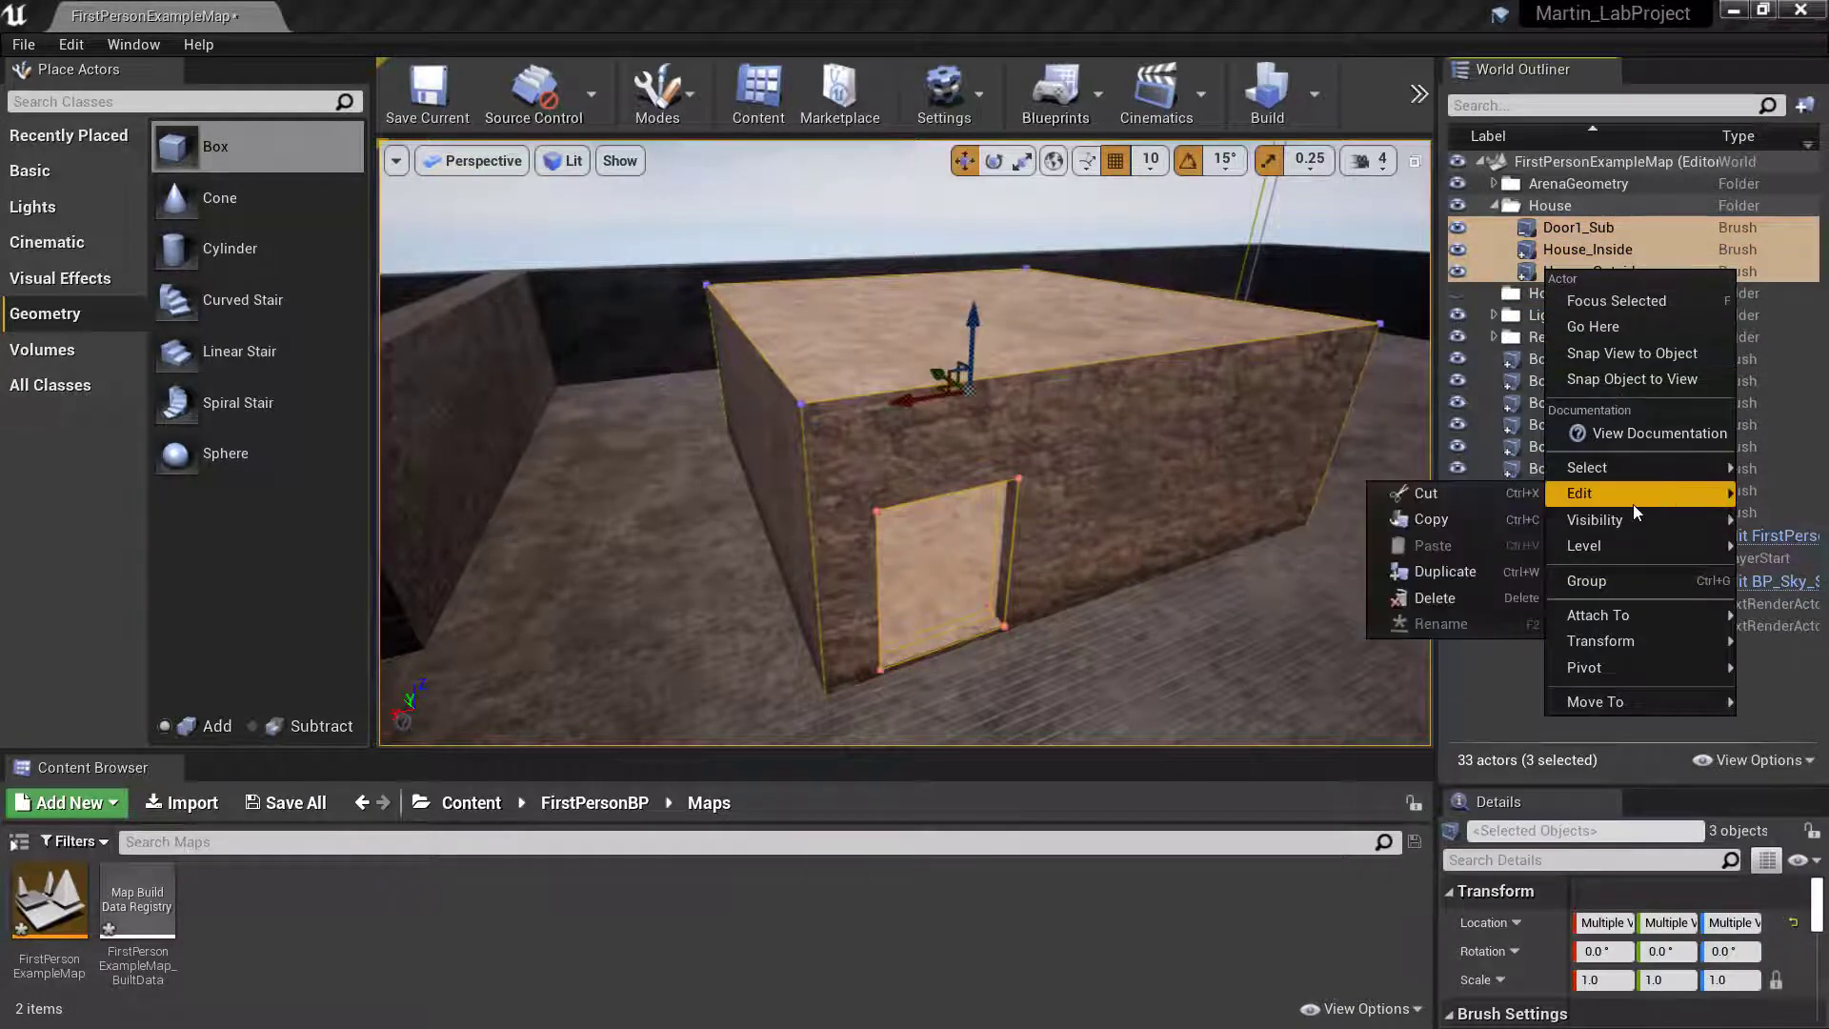
{"action": "left_click", "coordinate": [1452, 576]}
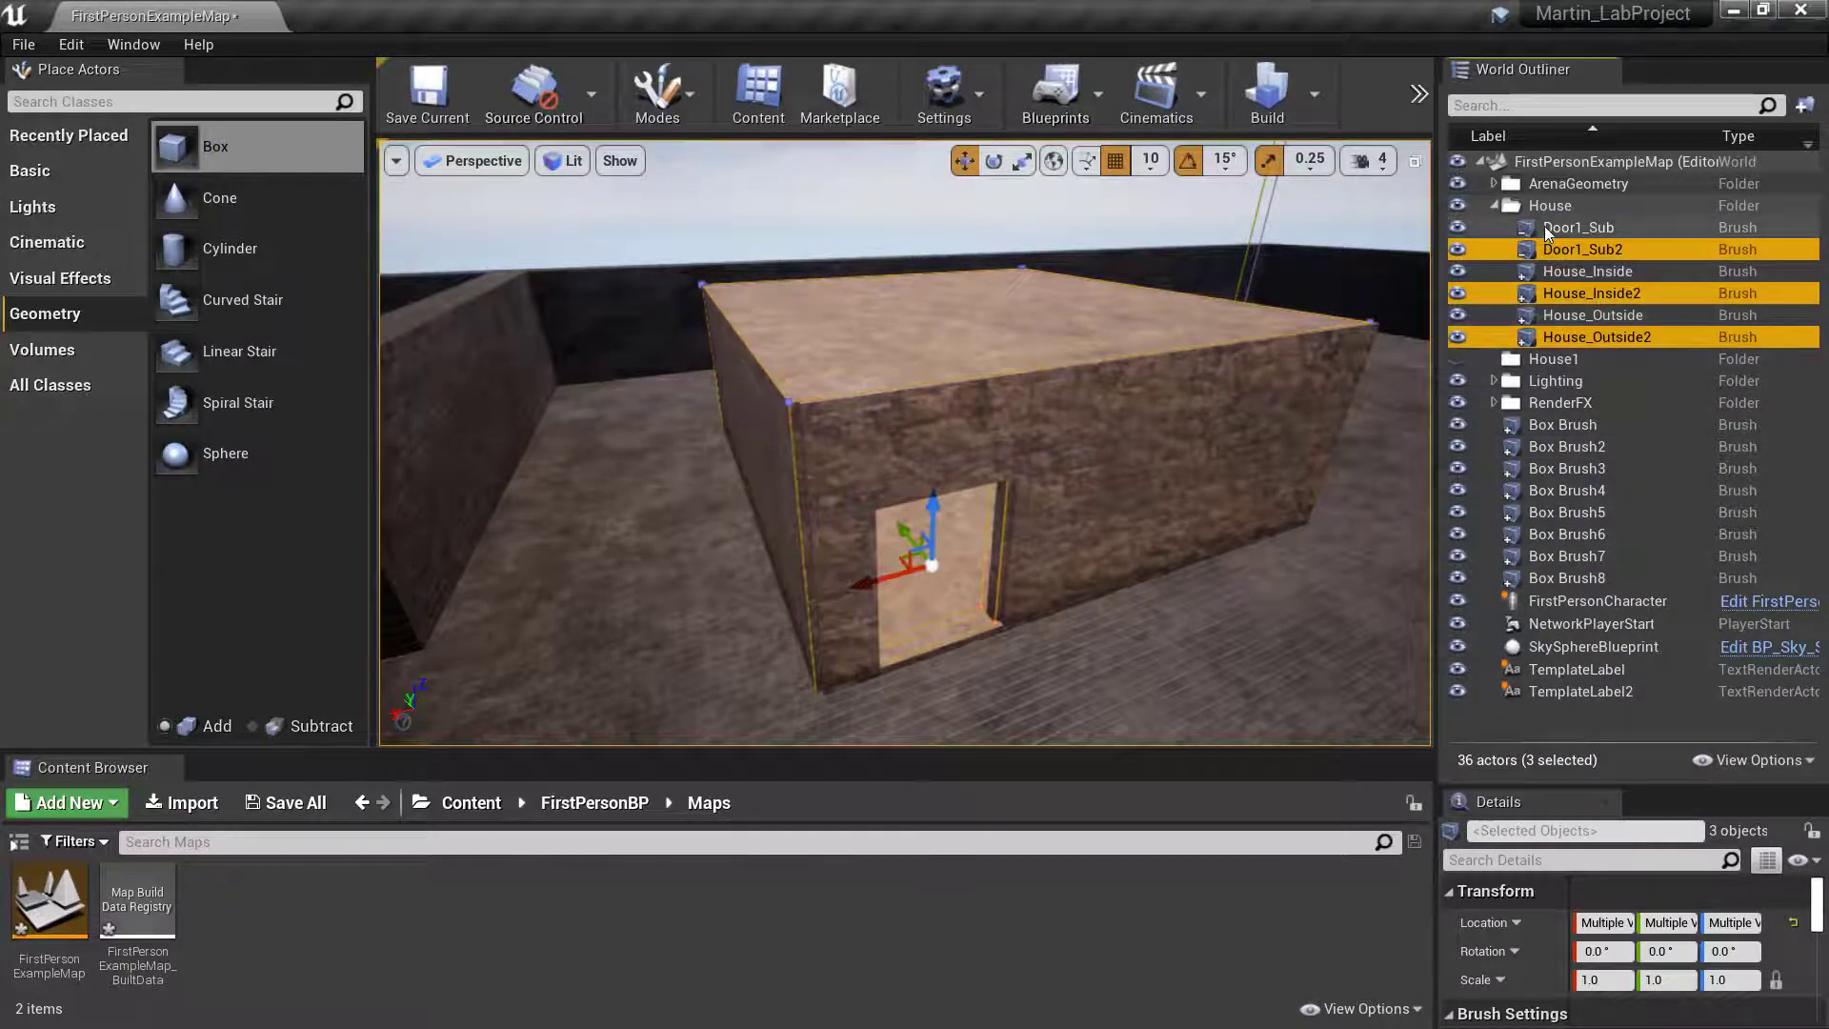
{"action": "left_click_drag", "start_coordinate": [1528, 252], "coordinate": [1532, 358]}
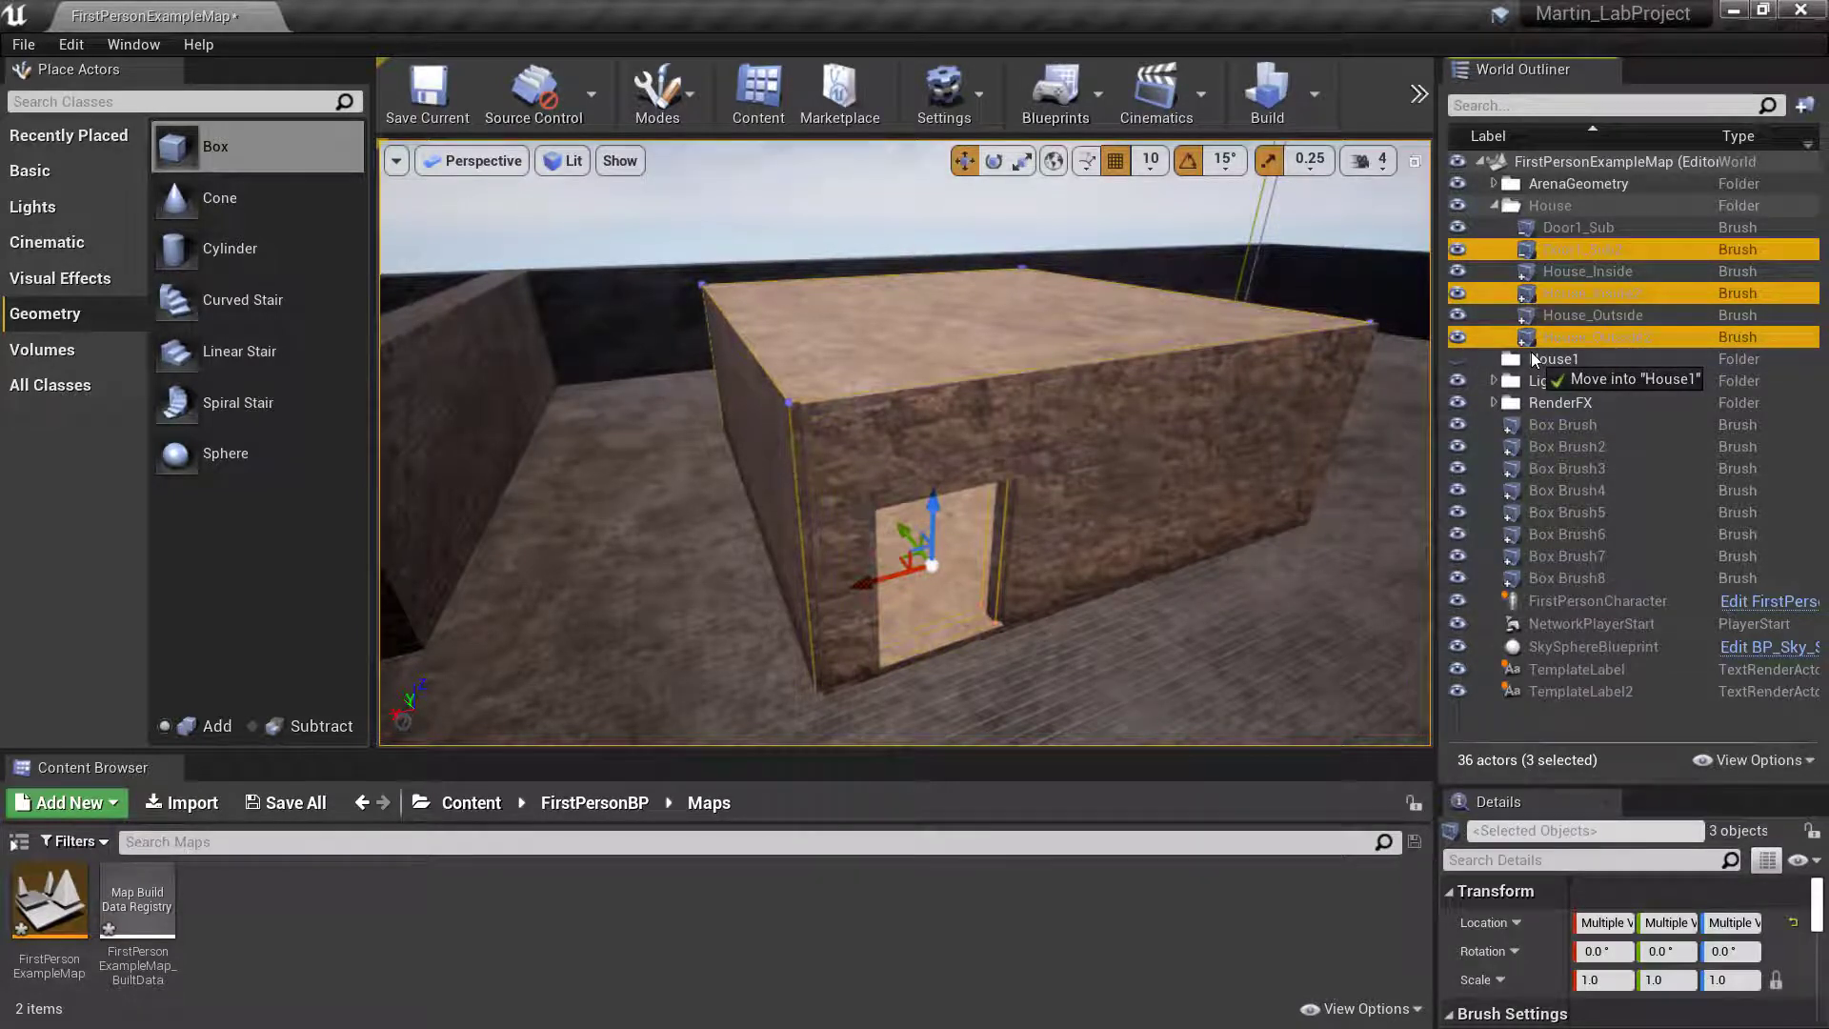
{"action": "left_click_drag", "start_coordinate": [1533, 359], "coordinate": [1533, 359]}
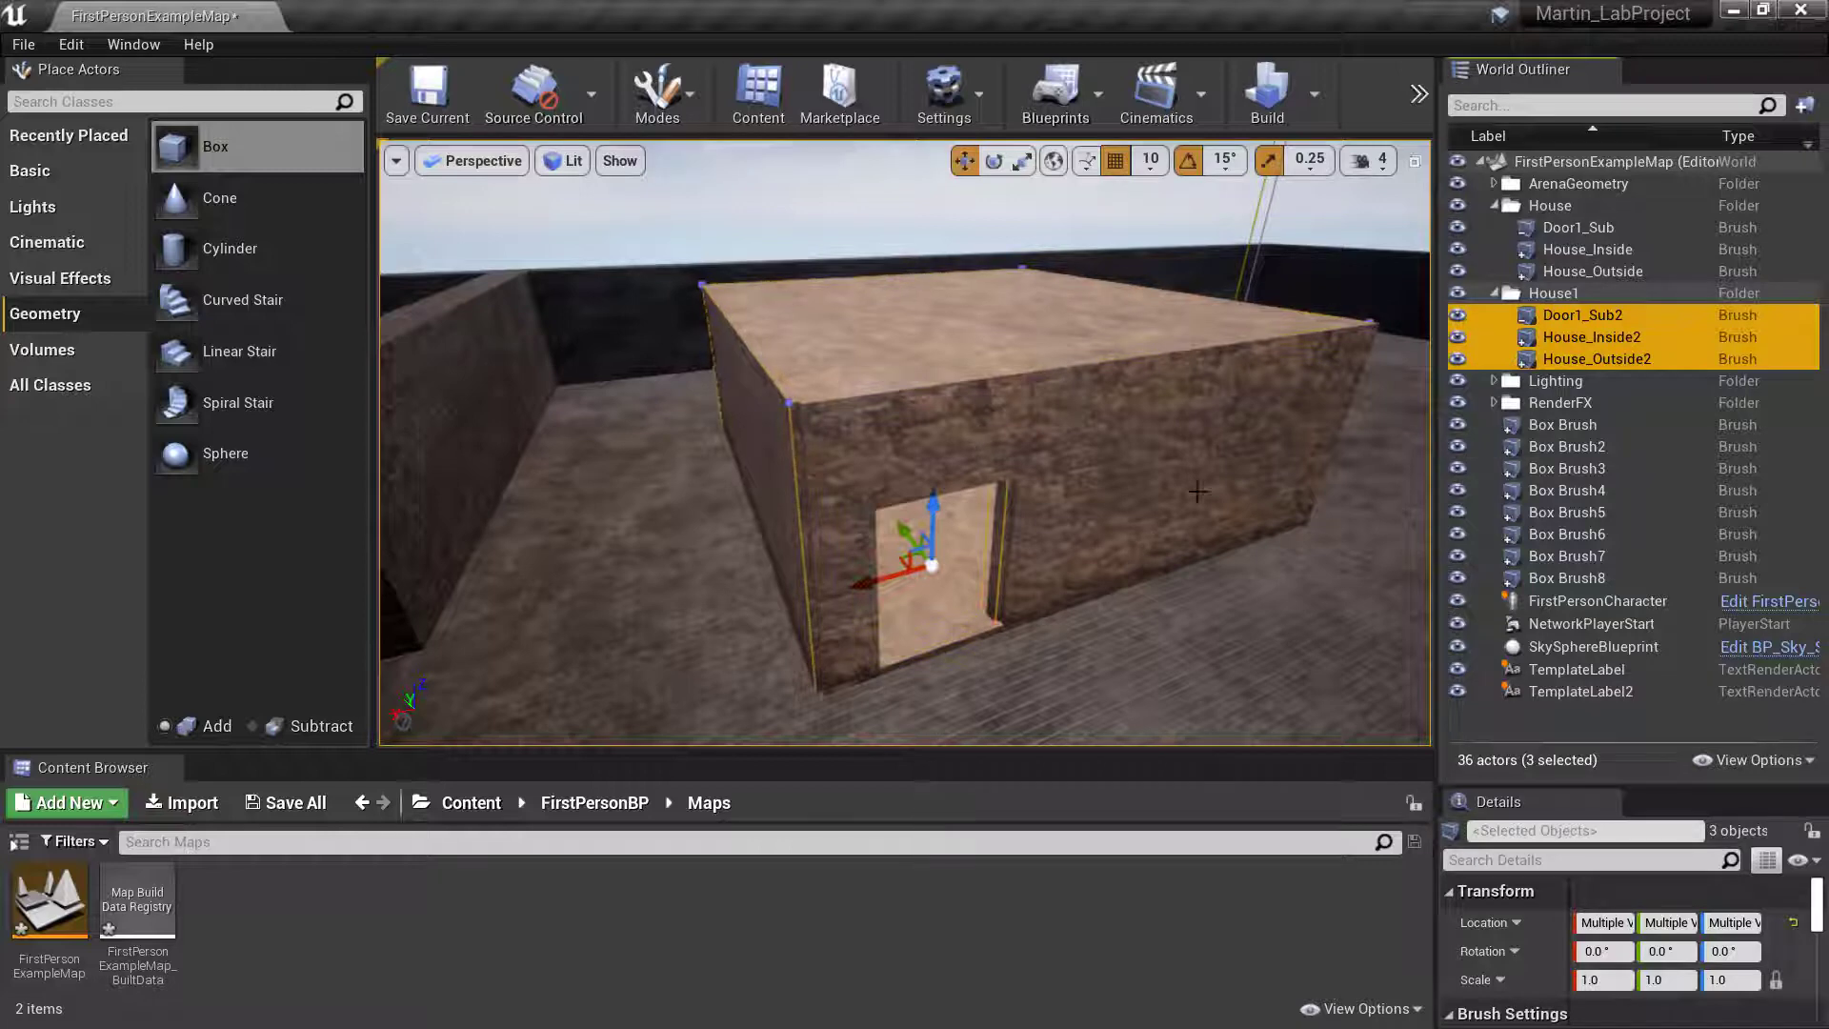
Raise the duplicated house brushes about 420 units as a second storey and shift them horizontally toward the lower walls' alignment.
{"action": "left_click_drag", "start_coordinate": [933, 497], "coordinate": [939, 219]}
{"action": "left_click_drag", "start_coordinate": [939, 285], "coordinate": [941, 238]}
{"action": "right_click_drag", "start_coordinate": [992, 406], "coordinate": [1114, 299]}
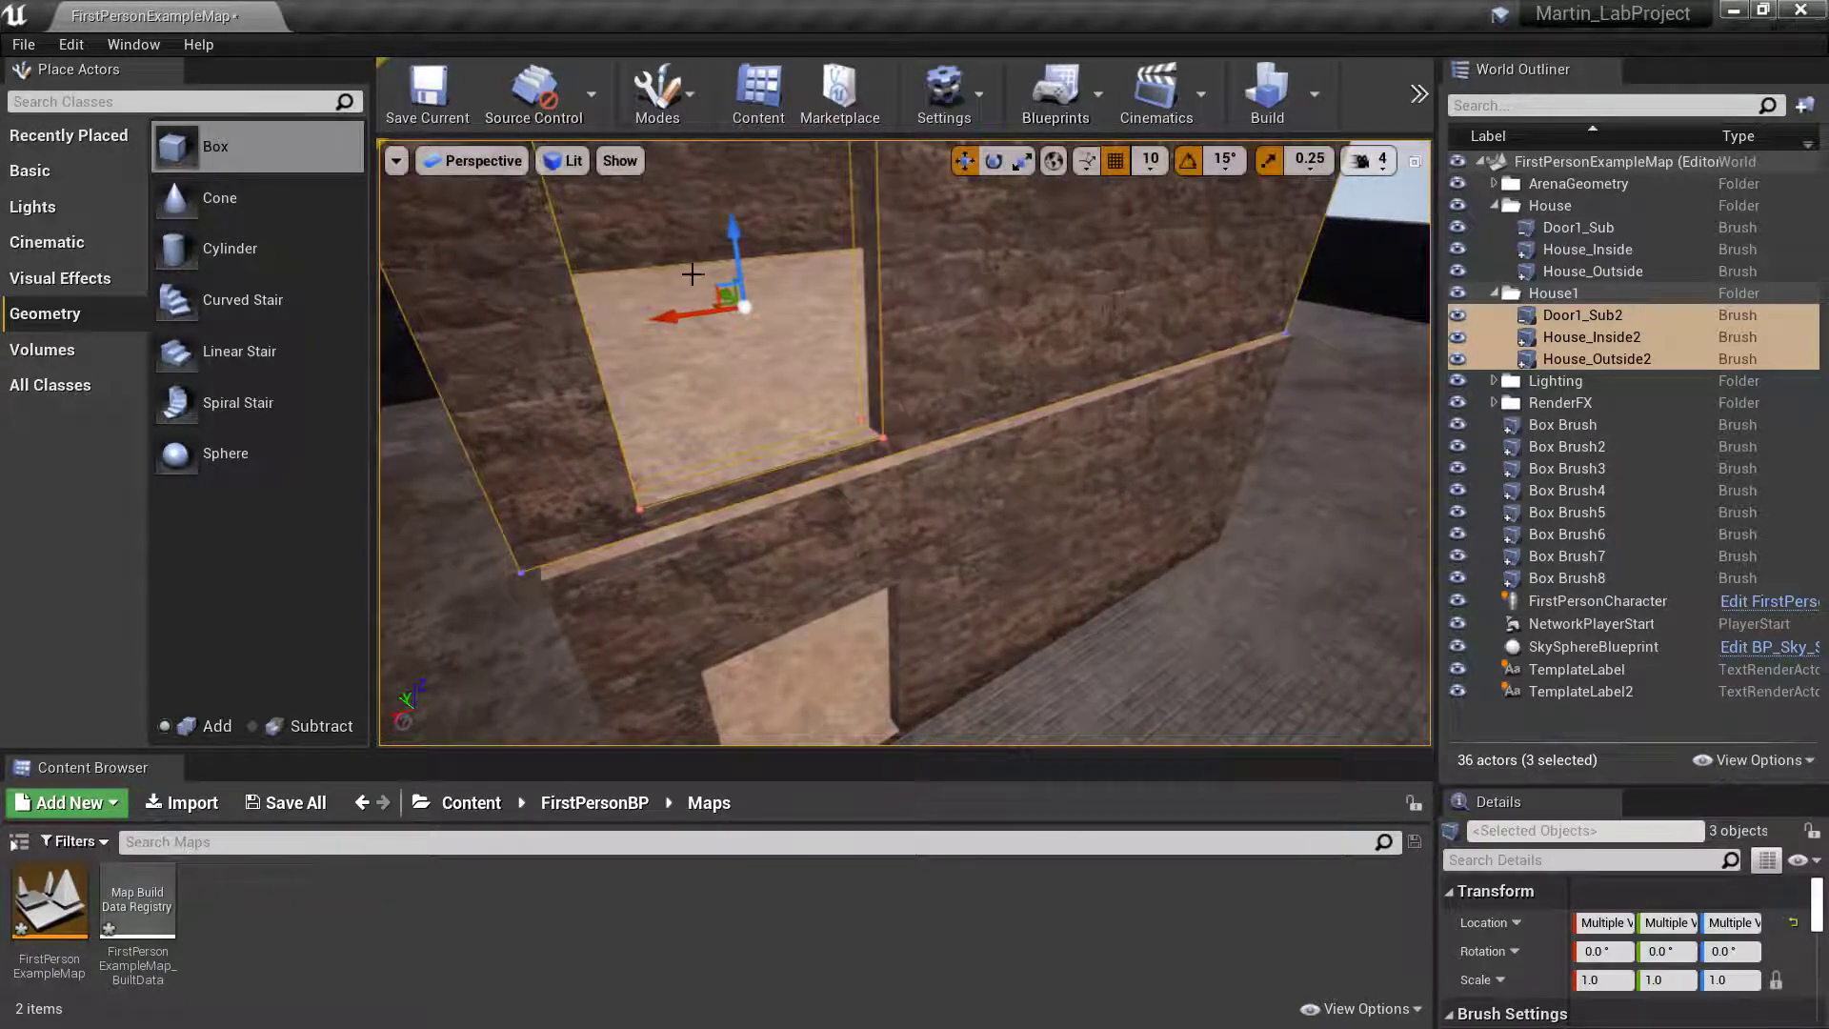
{"action": "left_click_drag", "start_coordinate": [670, 322], "coordinate": [686, 314]}
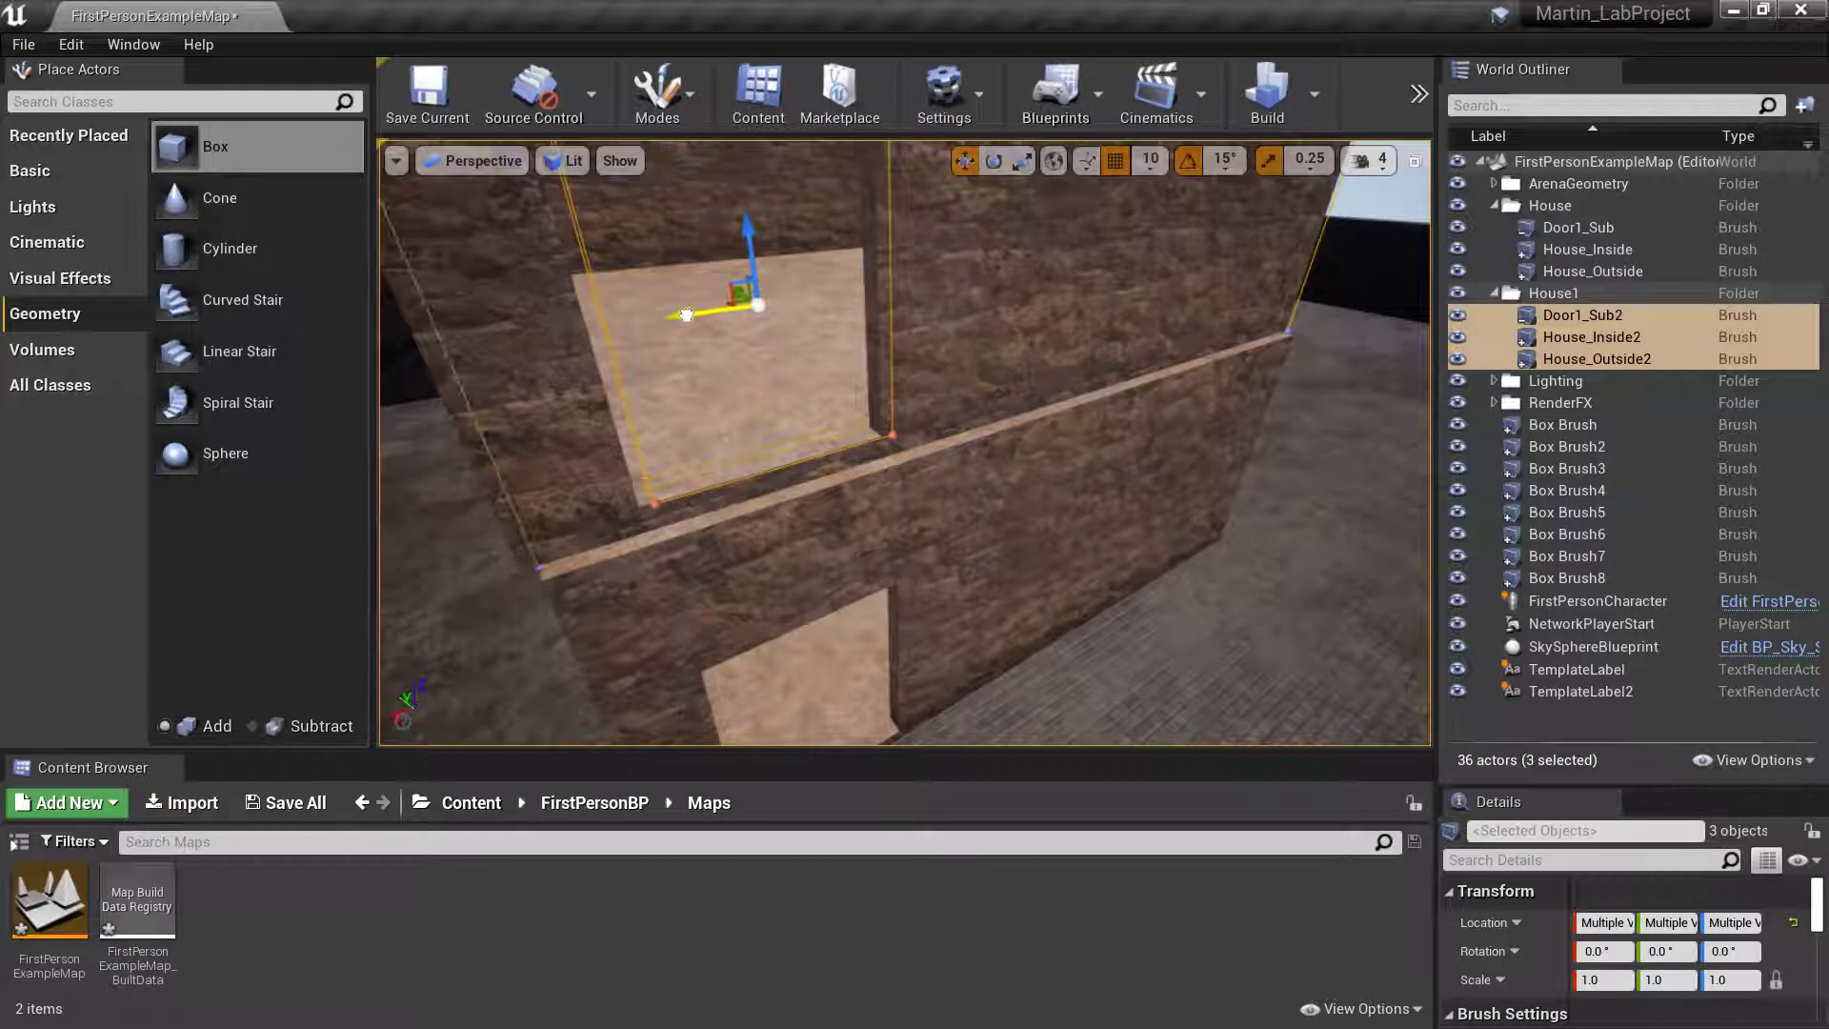
{"action": "right_click_drag", "start_coordinate": [690, 314], "coordinate": [690, 314]}
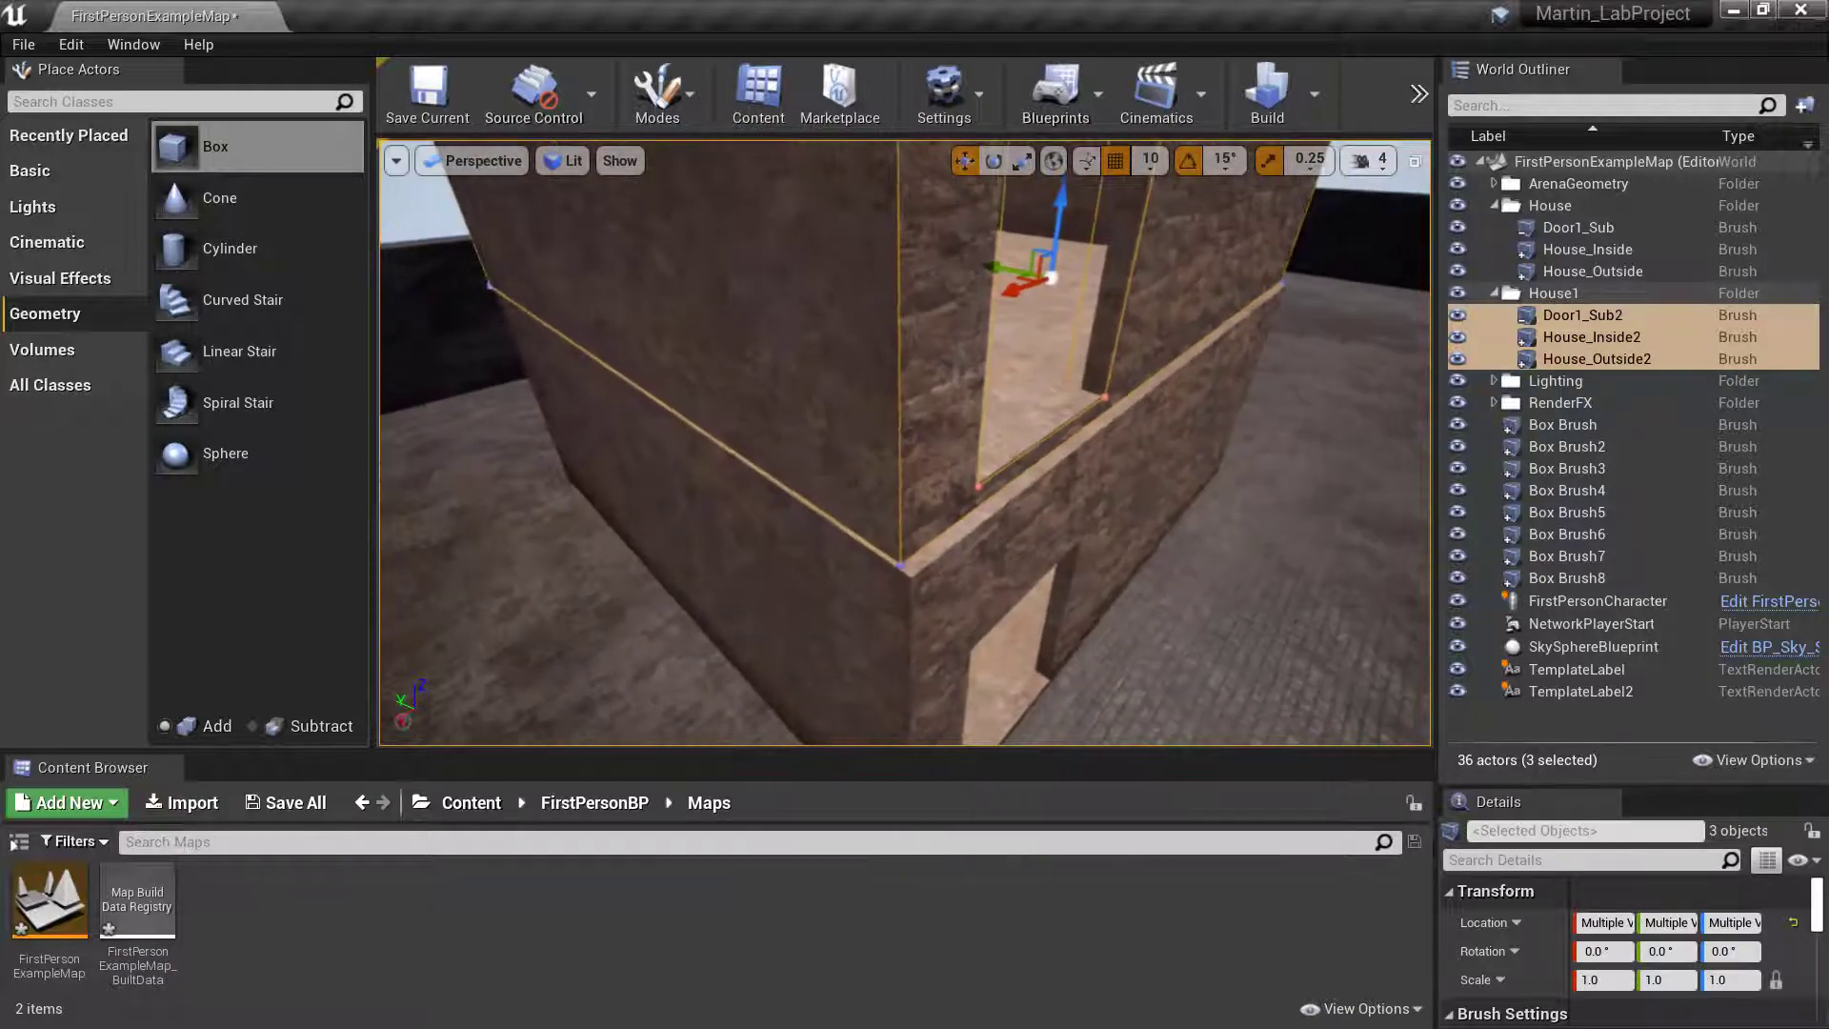
{"action": "left_click_drag", "start_coordinate": [1000, 271], "coordinate": [1015, 274]}
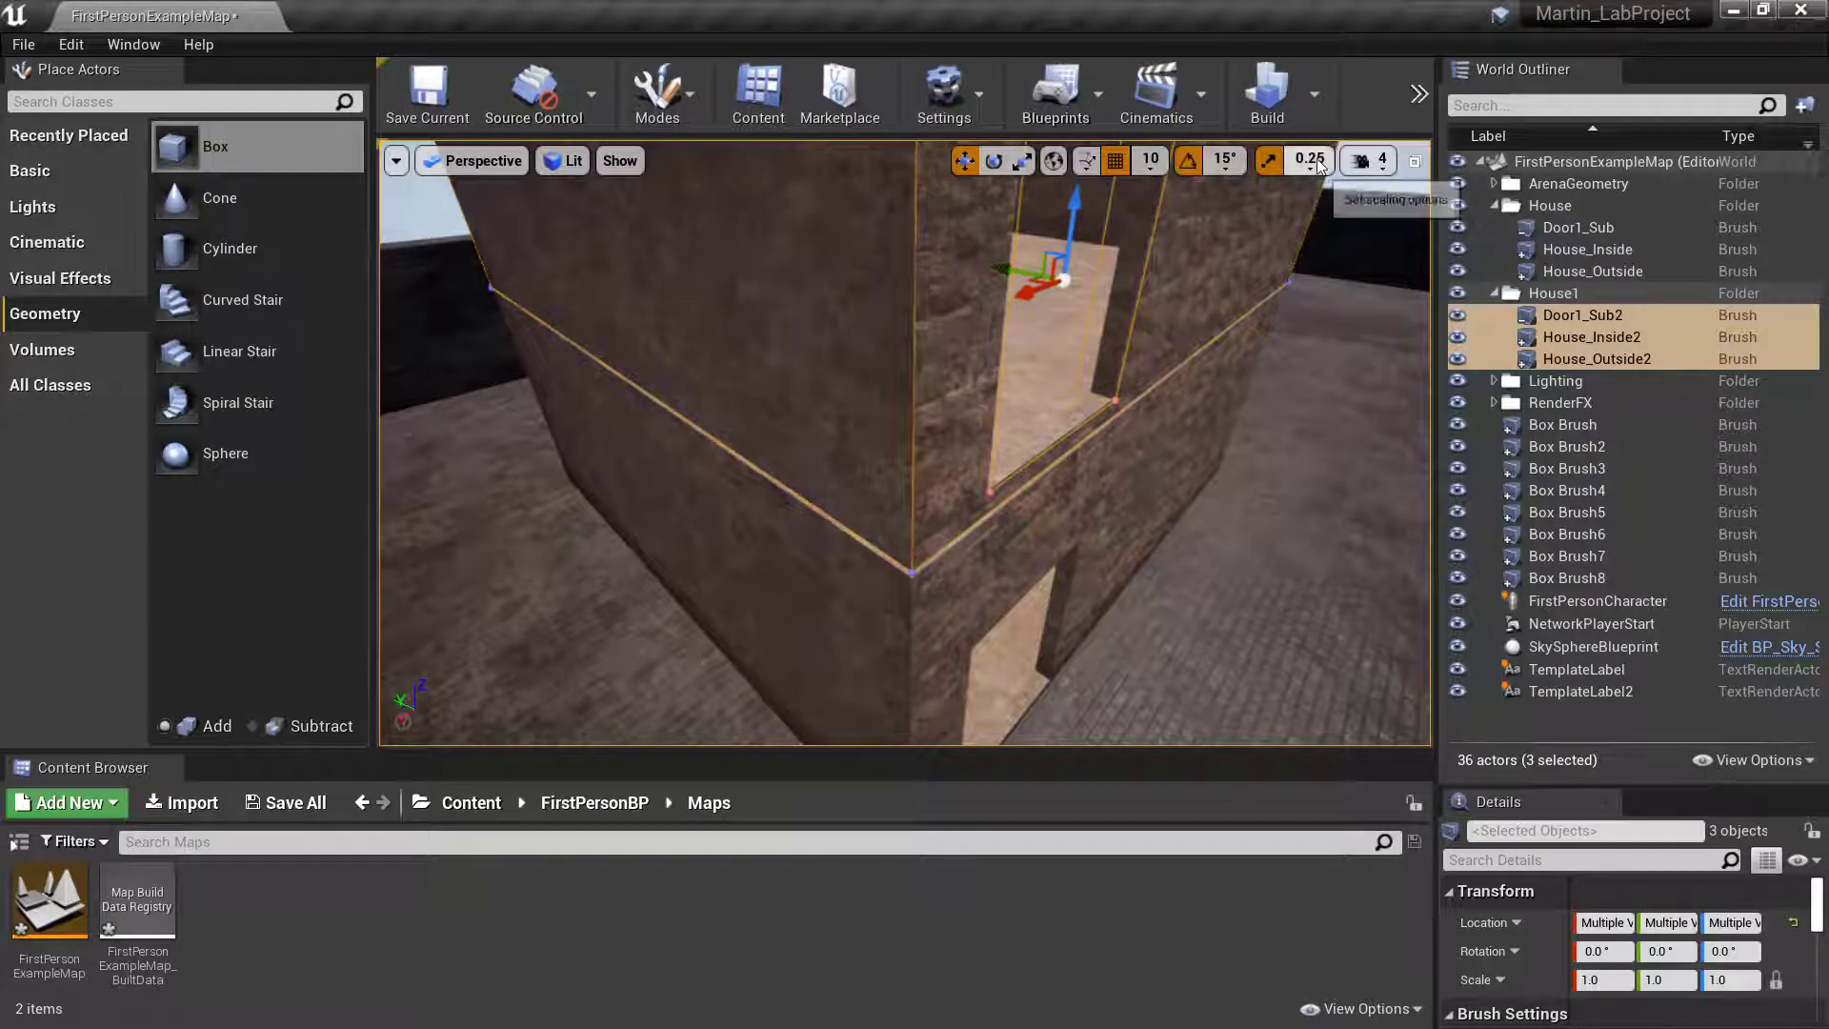
Set the position grid snap to 1 and nudge the upper storey horizontally to line up with the walls below.
{"action": "left_click", "coordinate": [1151, 161]}
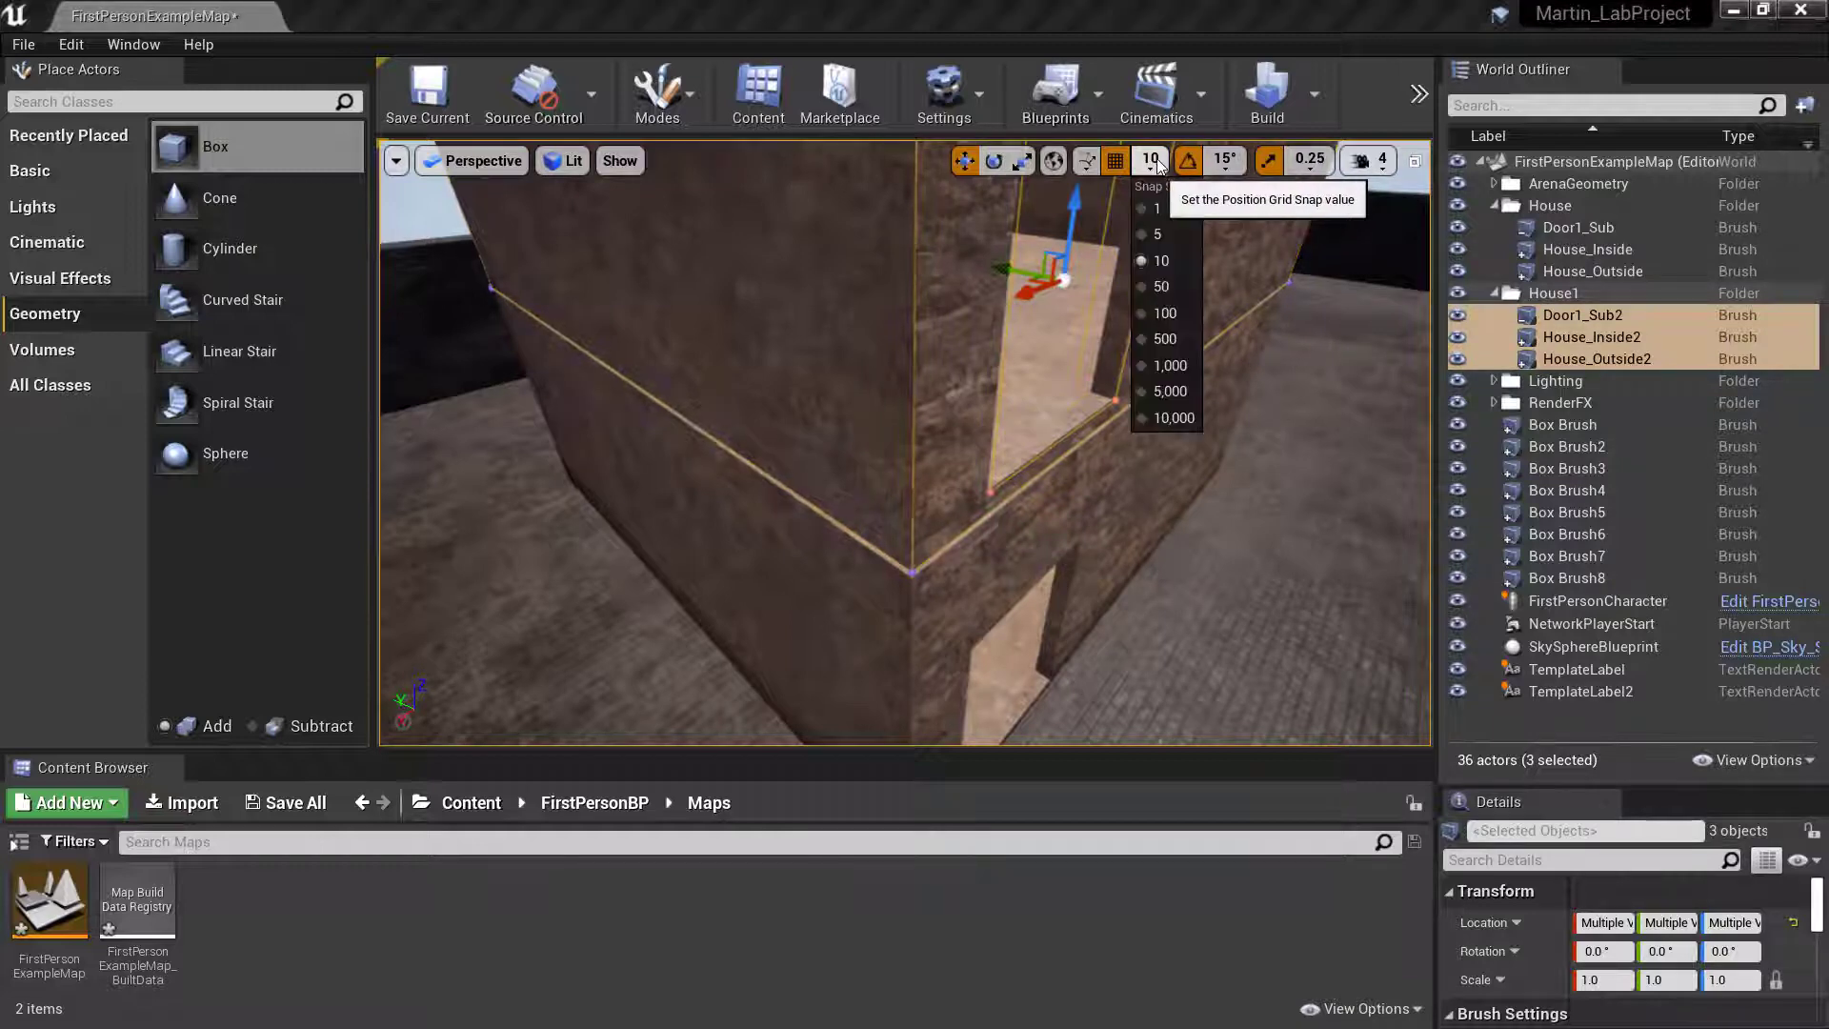
{"action": "left_click", "coordinate": [1165, 209]}
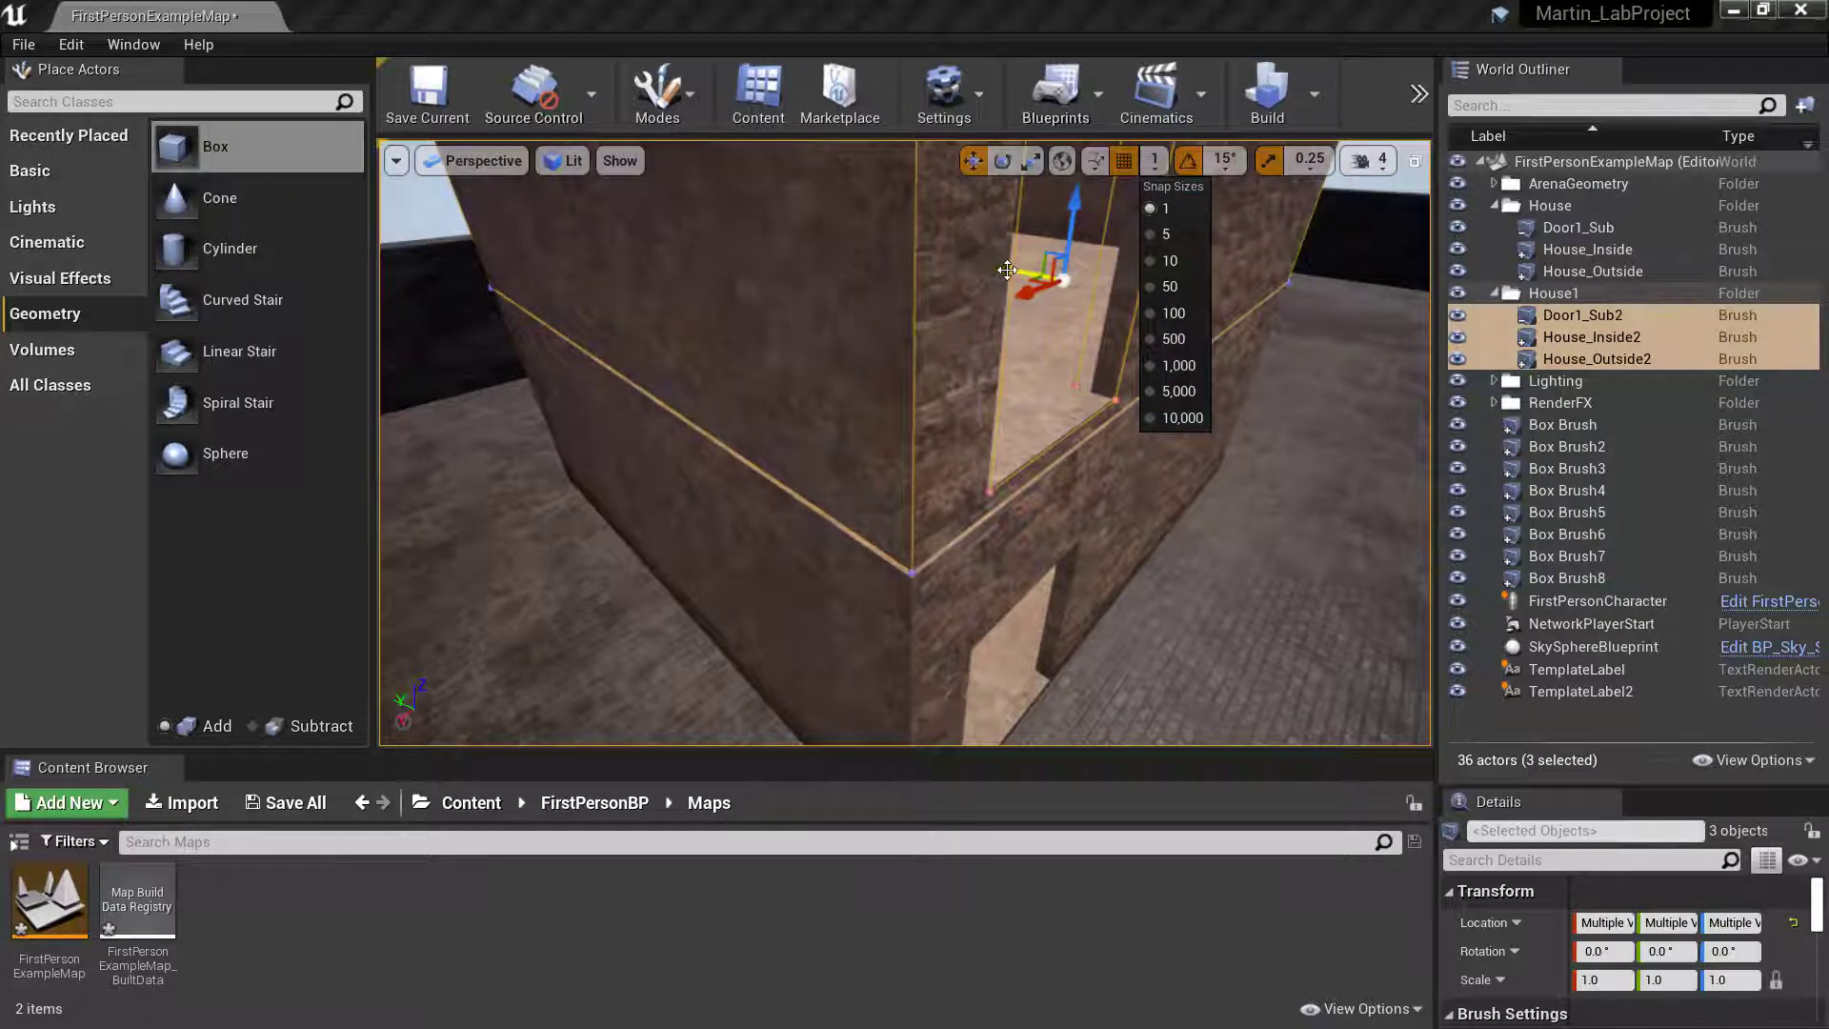
{"action": "left_click_drag", "start_coordinate": [1003, 269], "coordinate": [1006, 269]}
{"action": "key", "text": "w"}
{"action": "right_click_drag", "start_coordinate": [1006, 268], "coordinate": [1038, 269]}
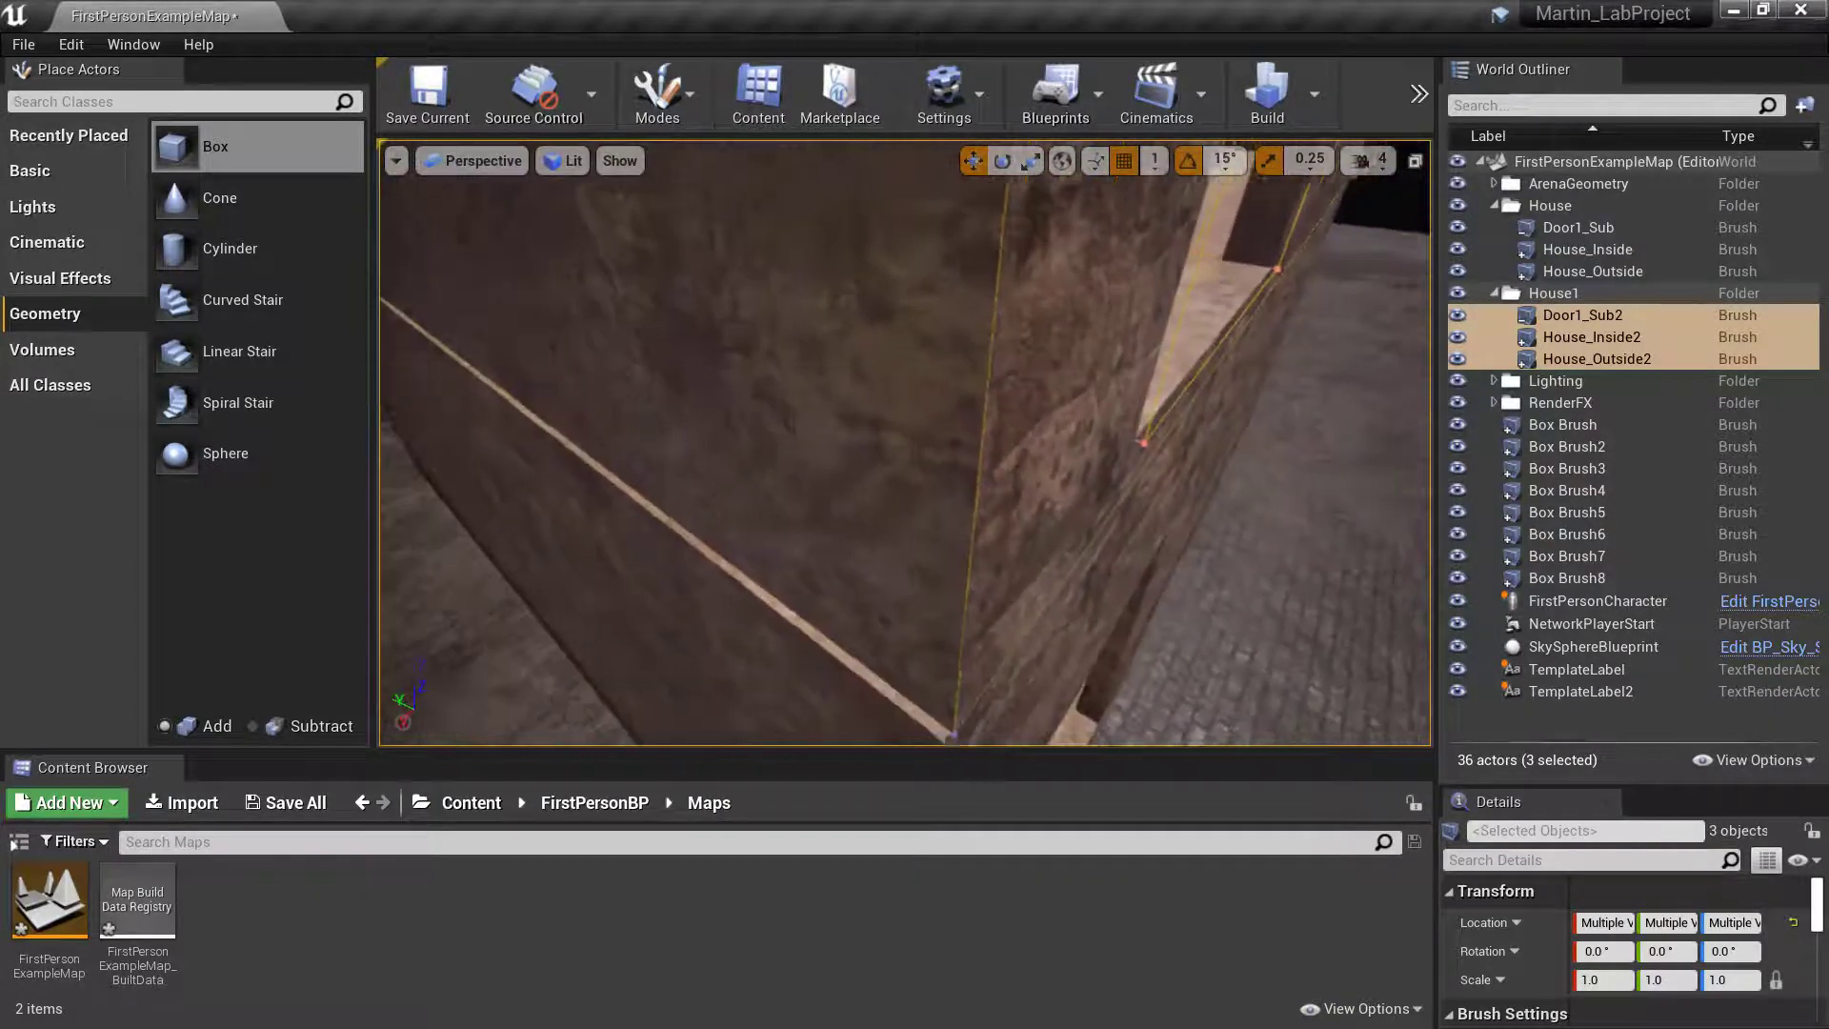
{"action": "right_click_drag", "start_coordinate": [981, 324], "coordinate": [985, 226]}
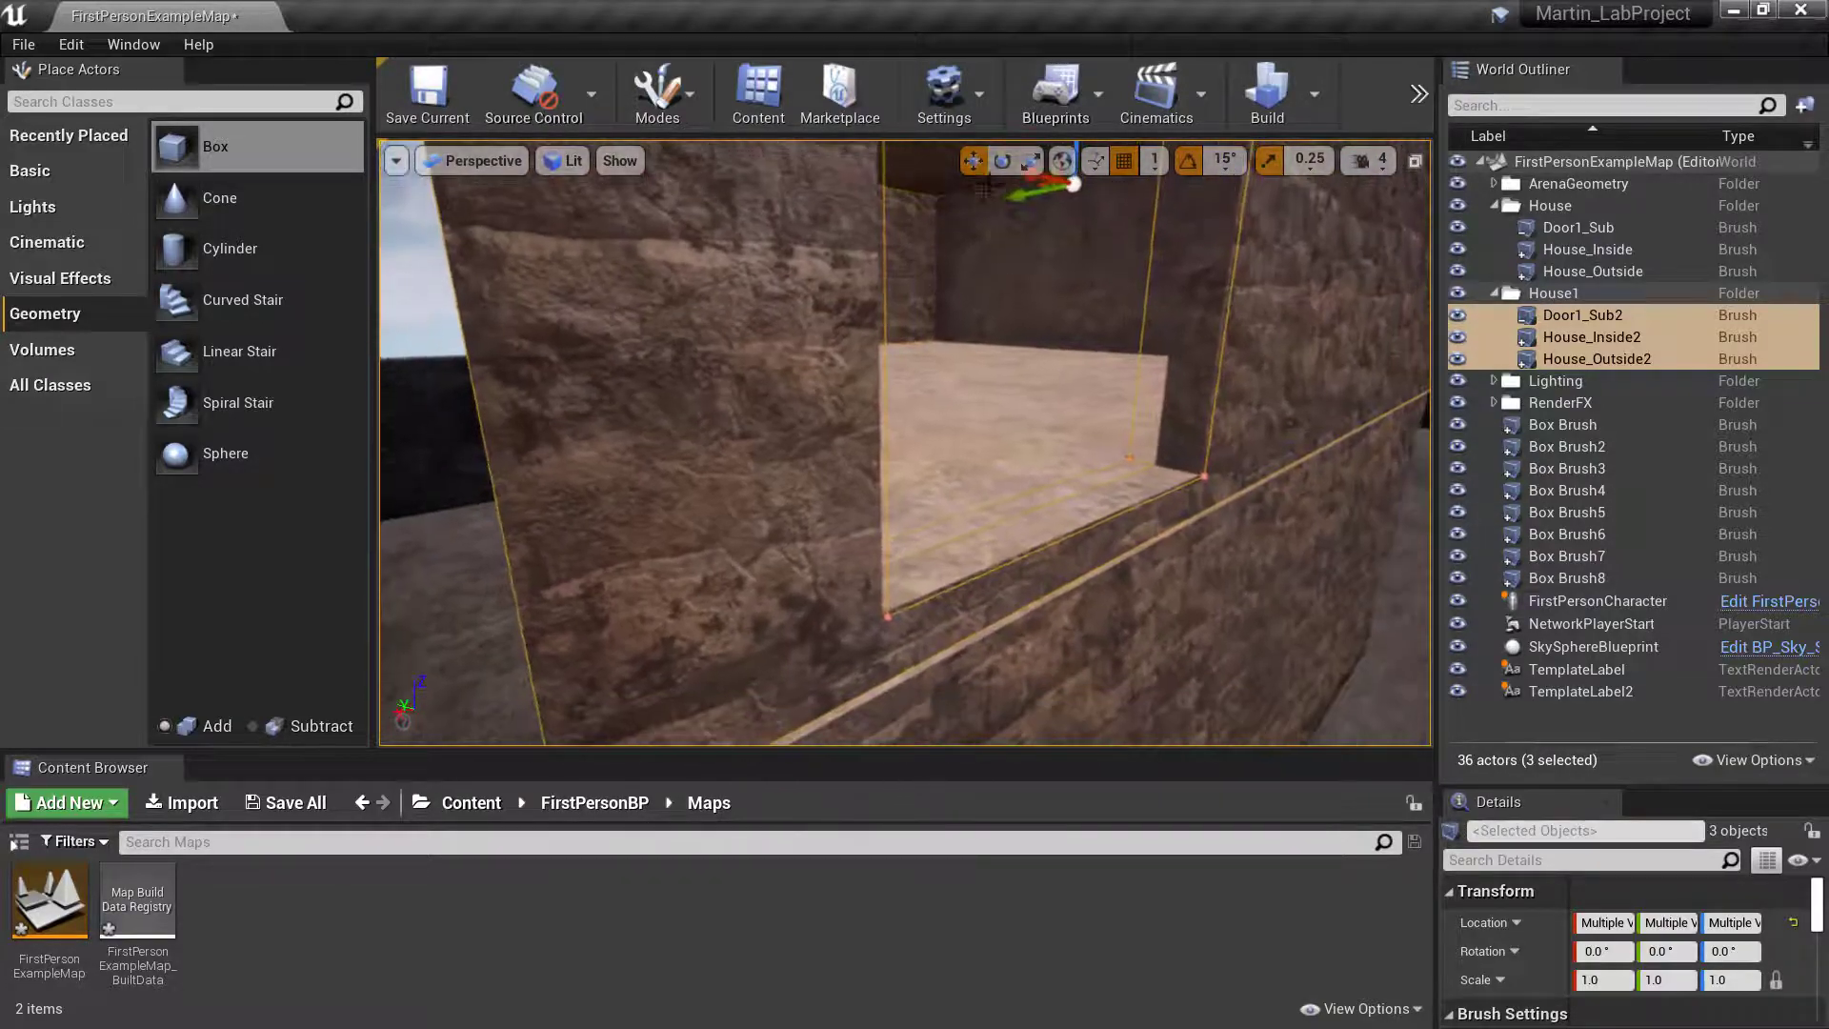
{"action": "left_click_drag", "start_coordinate": [1011, 203], "coordinate": [1018, 201]}
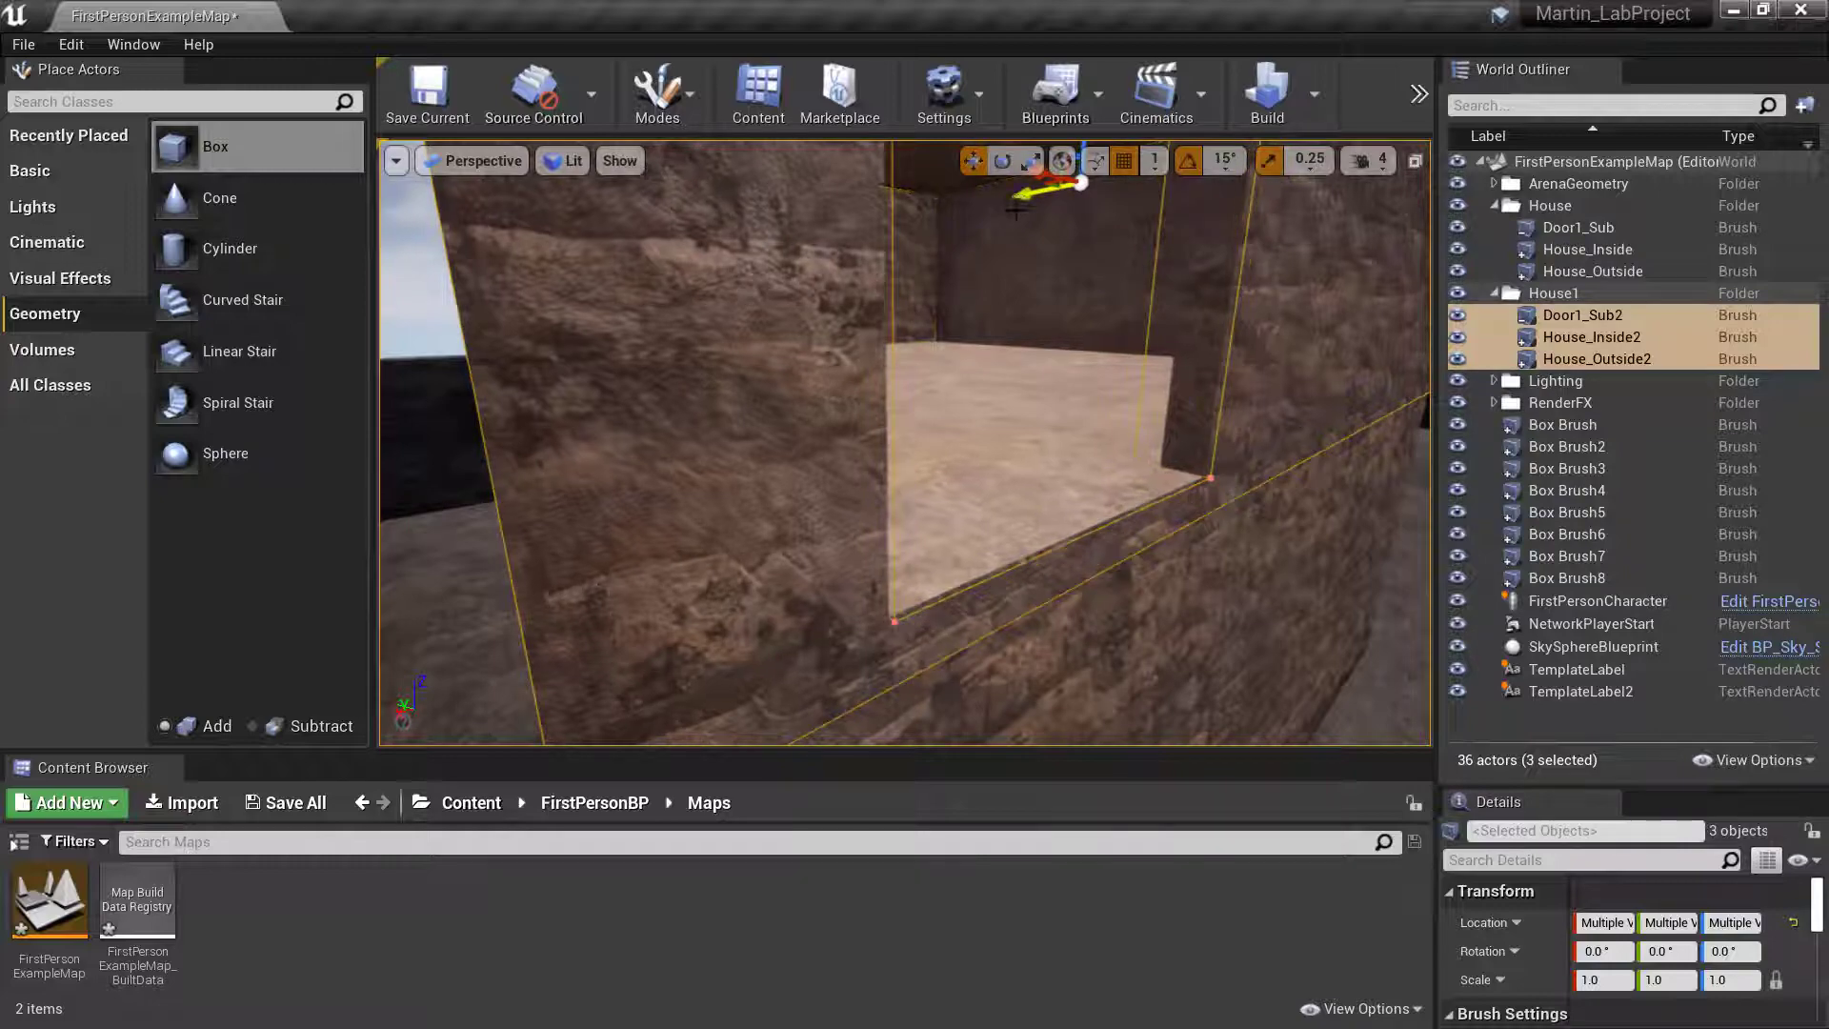
Try snapping the upper storey's brushes down to the floor twice, undoing each attempt.
{"action": "right_click_drag", "start_coordinate": [1019, 201], "coordinate": [1053, 238]}
{"action": "right_click_drag", "start_coordinate": [859, 225], "coordinate": [1048, 435]}
{"action": "key", "text": "End"}
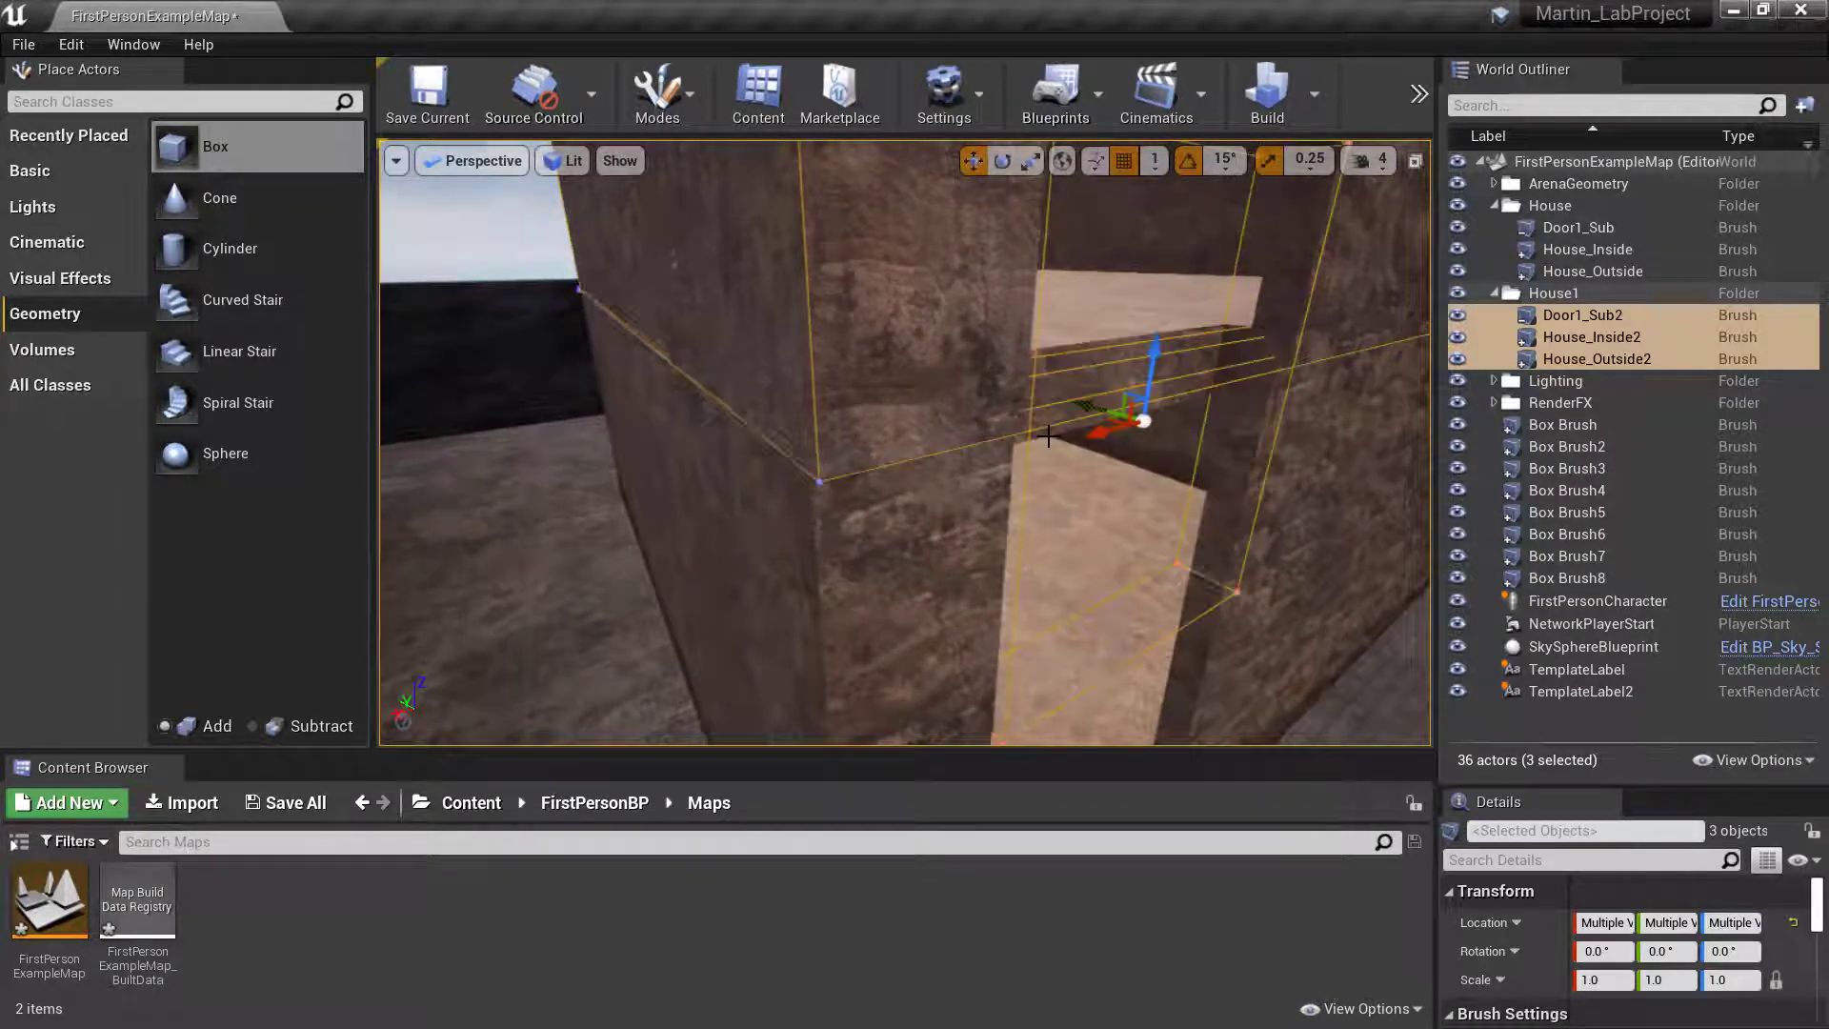
{"action": "key", "text": "ctrl+z"}
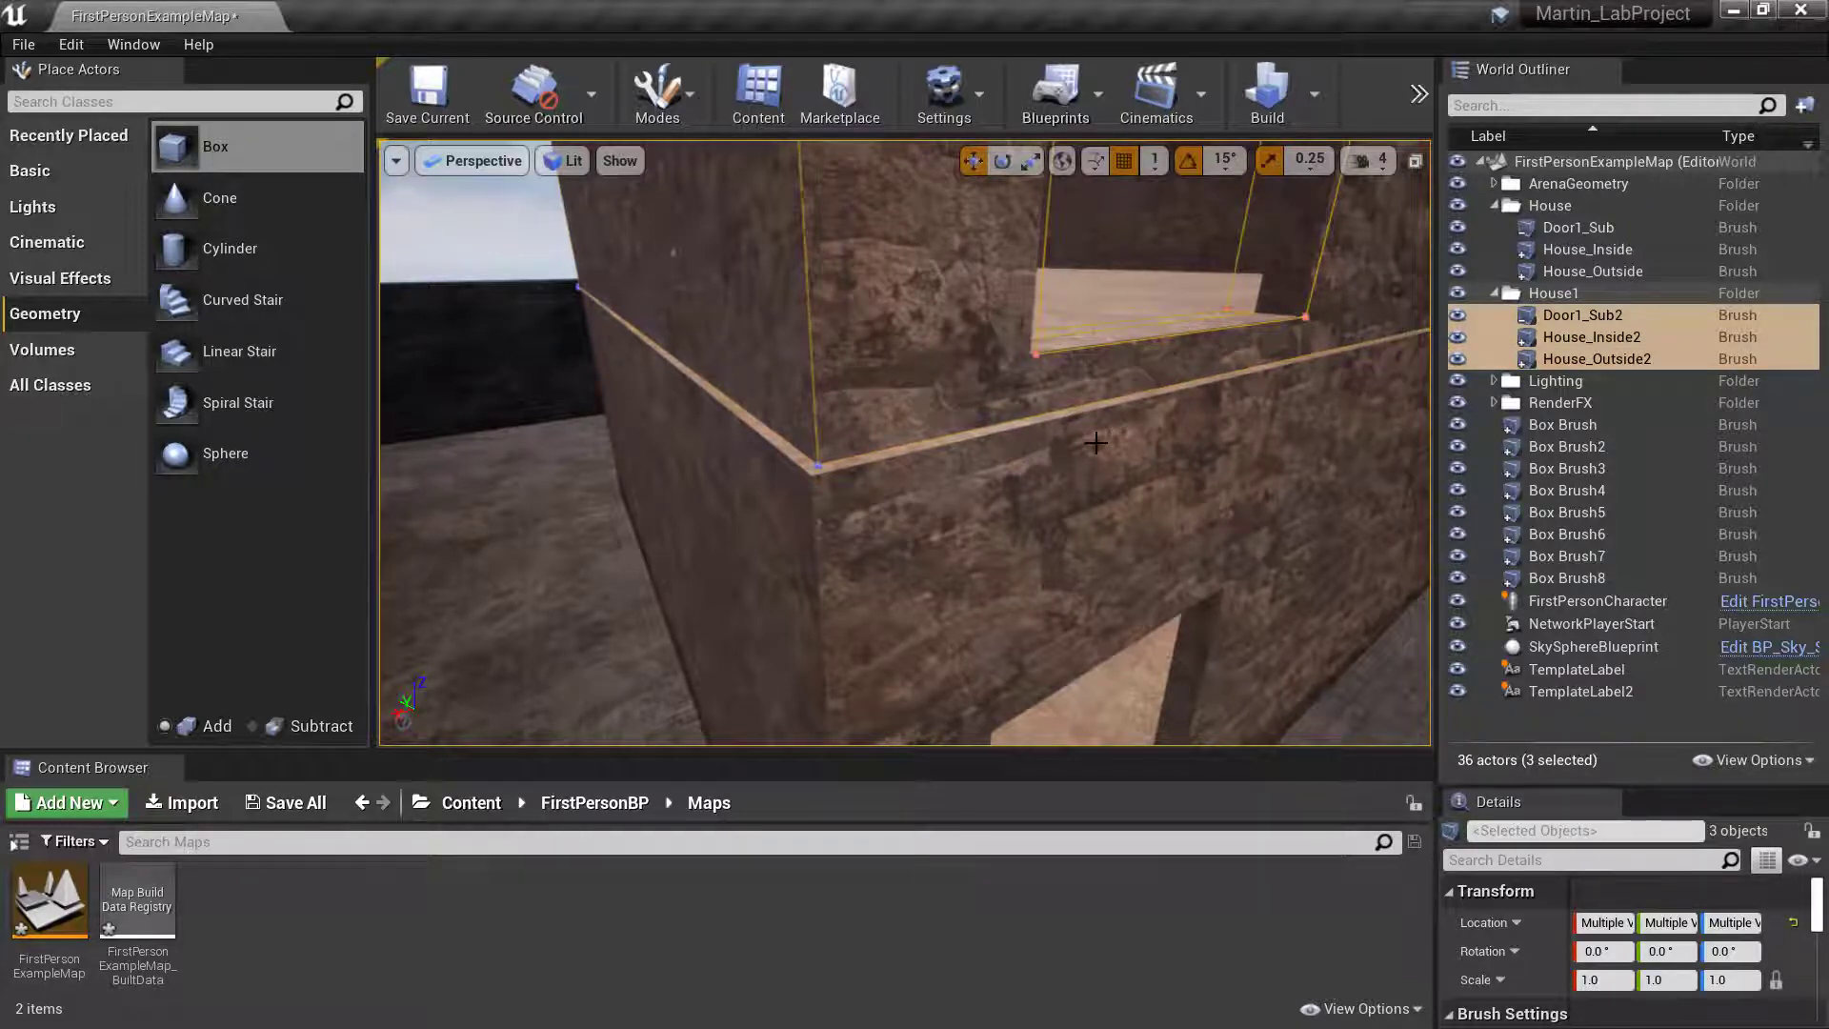
{"action": "key", "text": "f"}
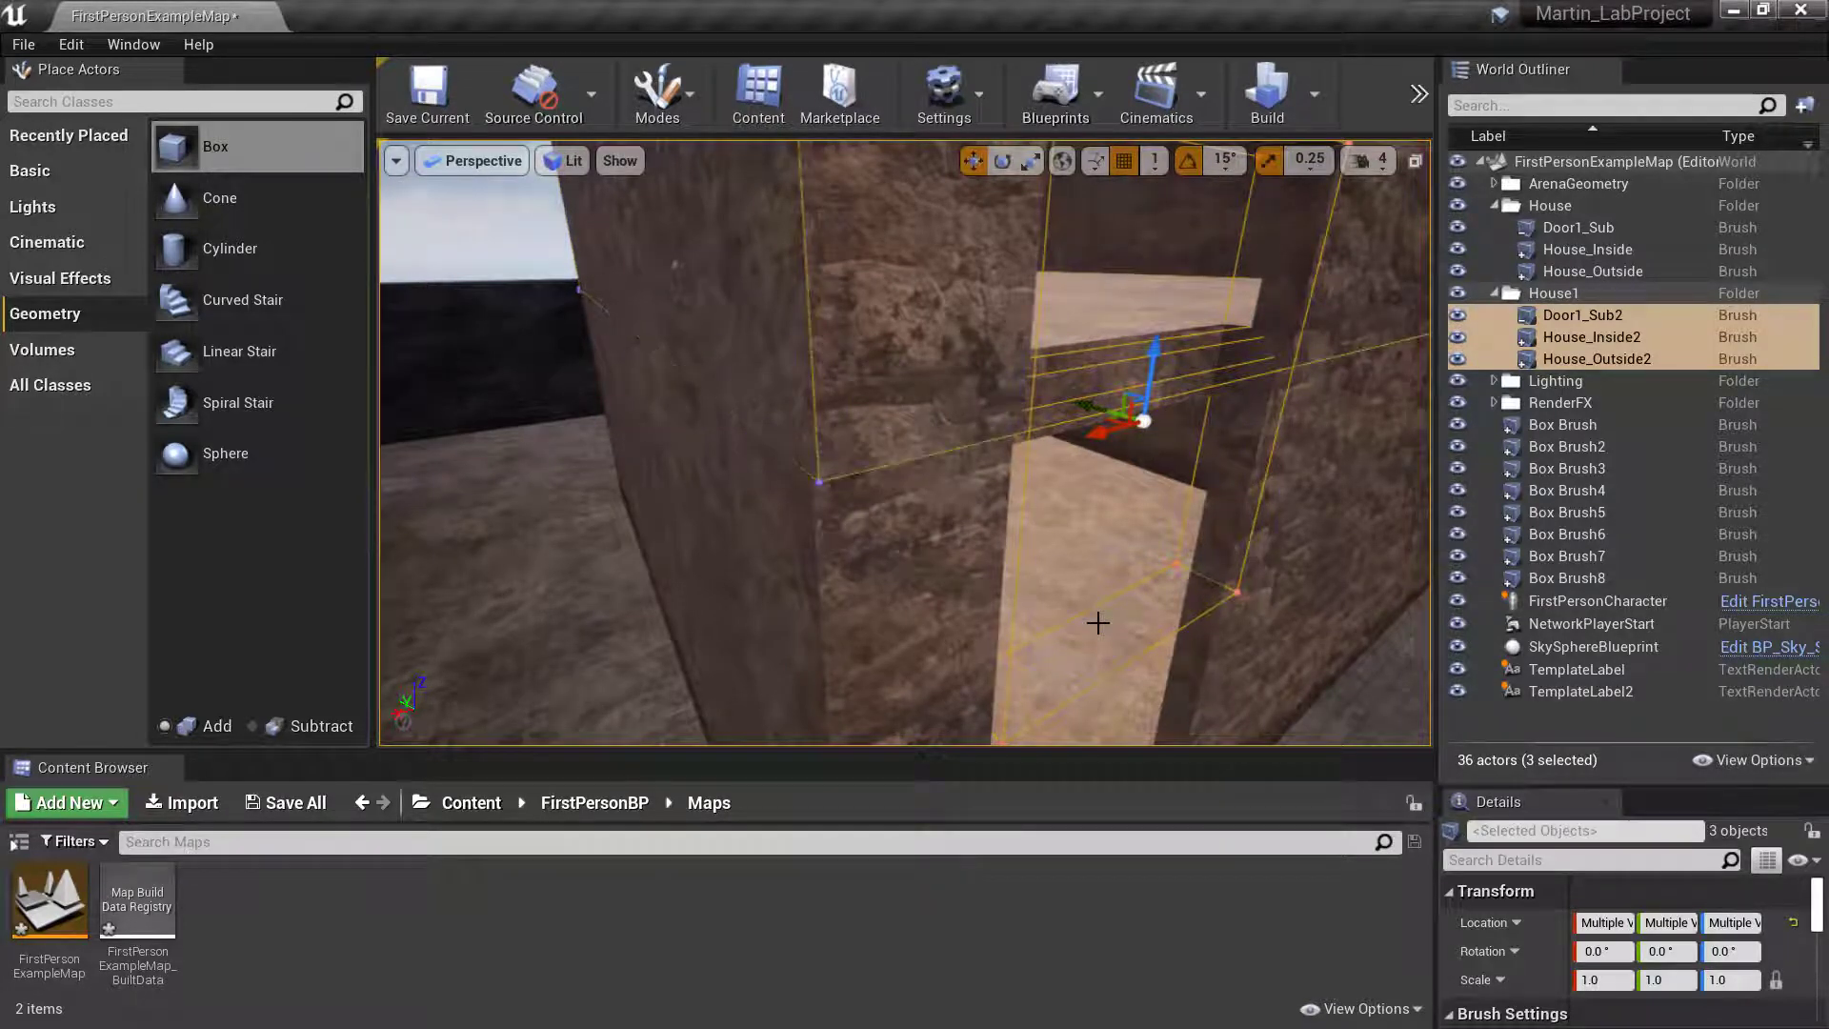
{"action": "key", "text": "ctrl+z"}
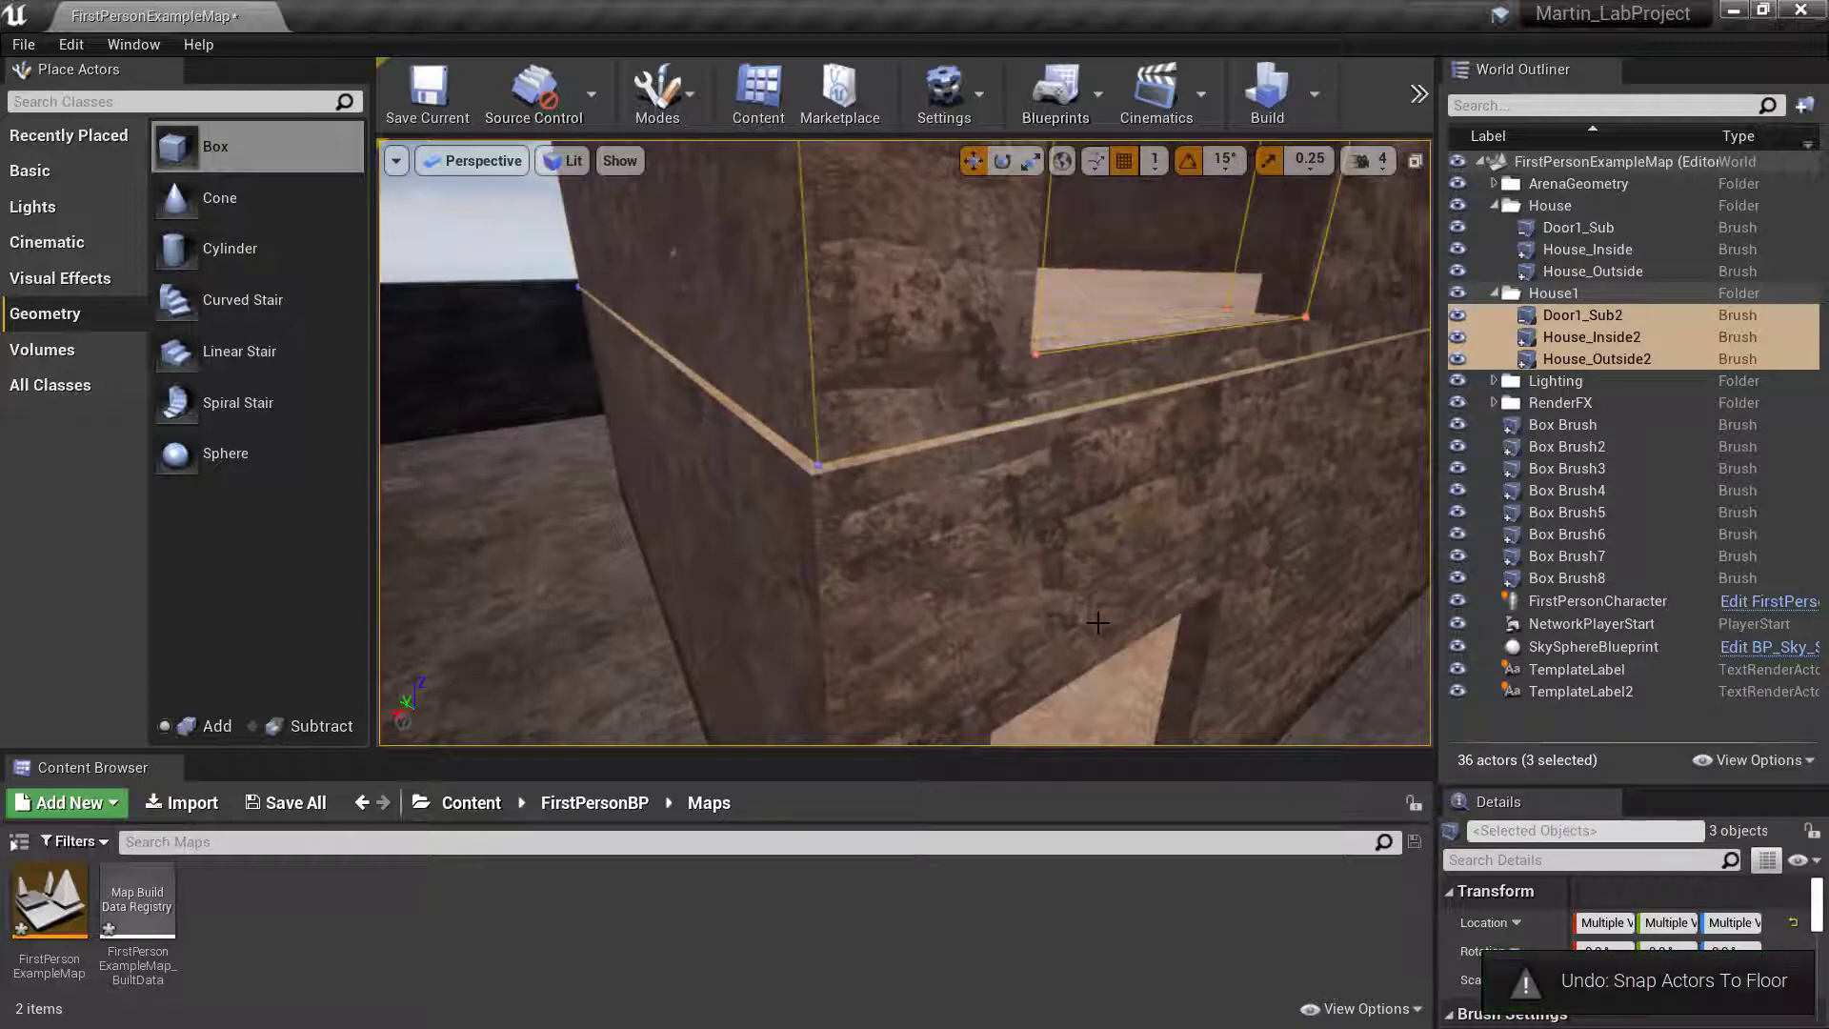
{"action": "left_click", "coordinate": [1575, 320]}
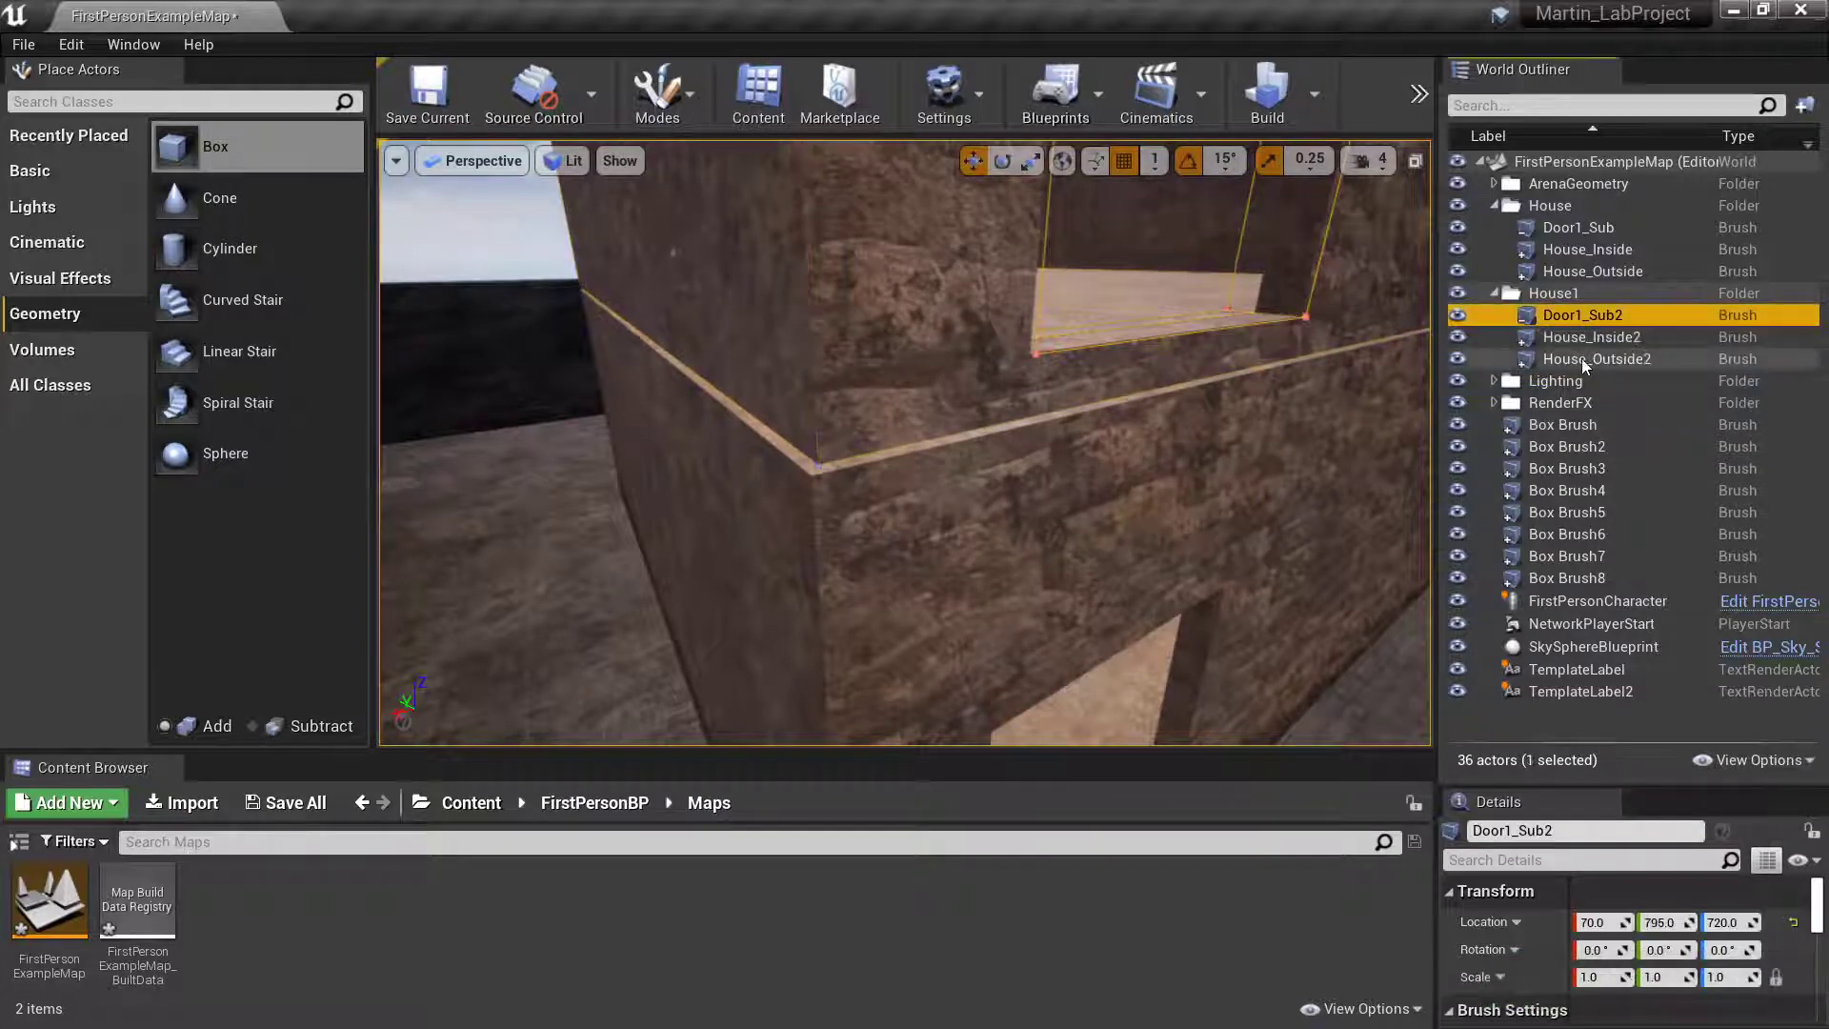
{"action": "left_click", "coordinate": [1584, 360], "text": "shift"}
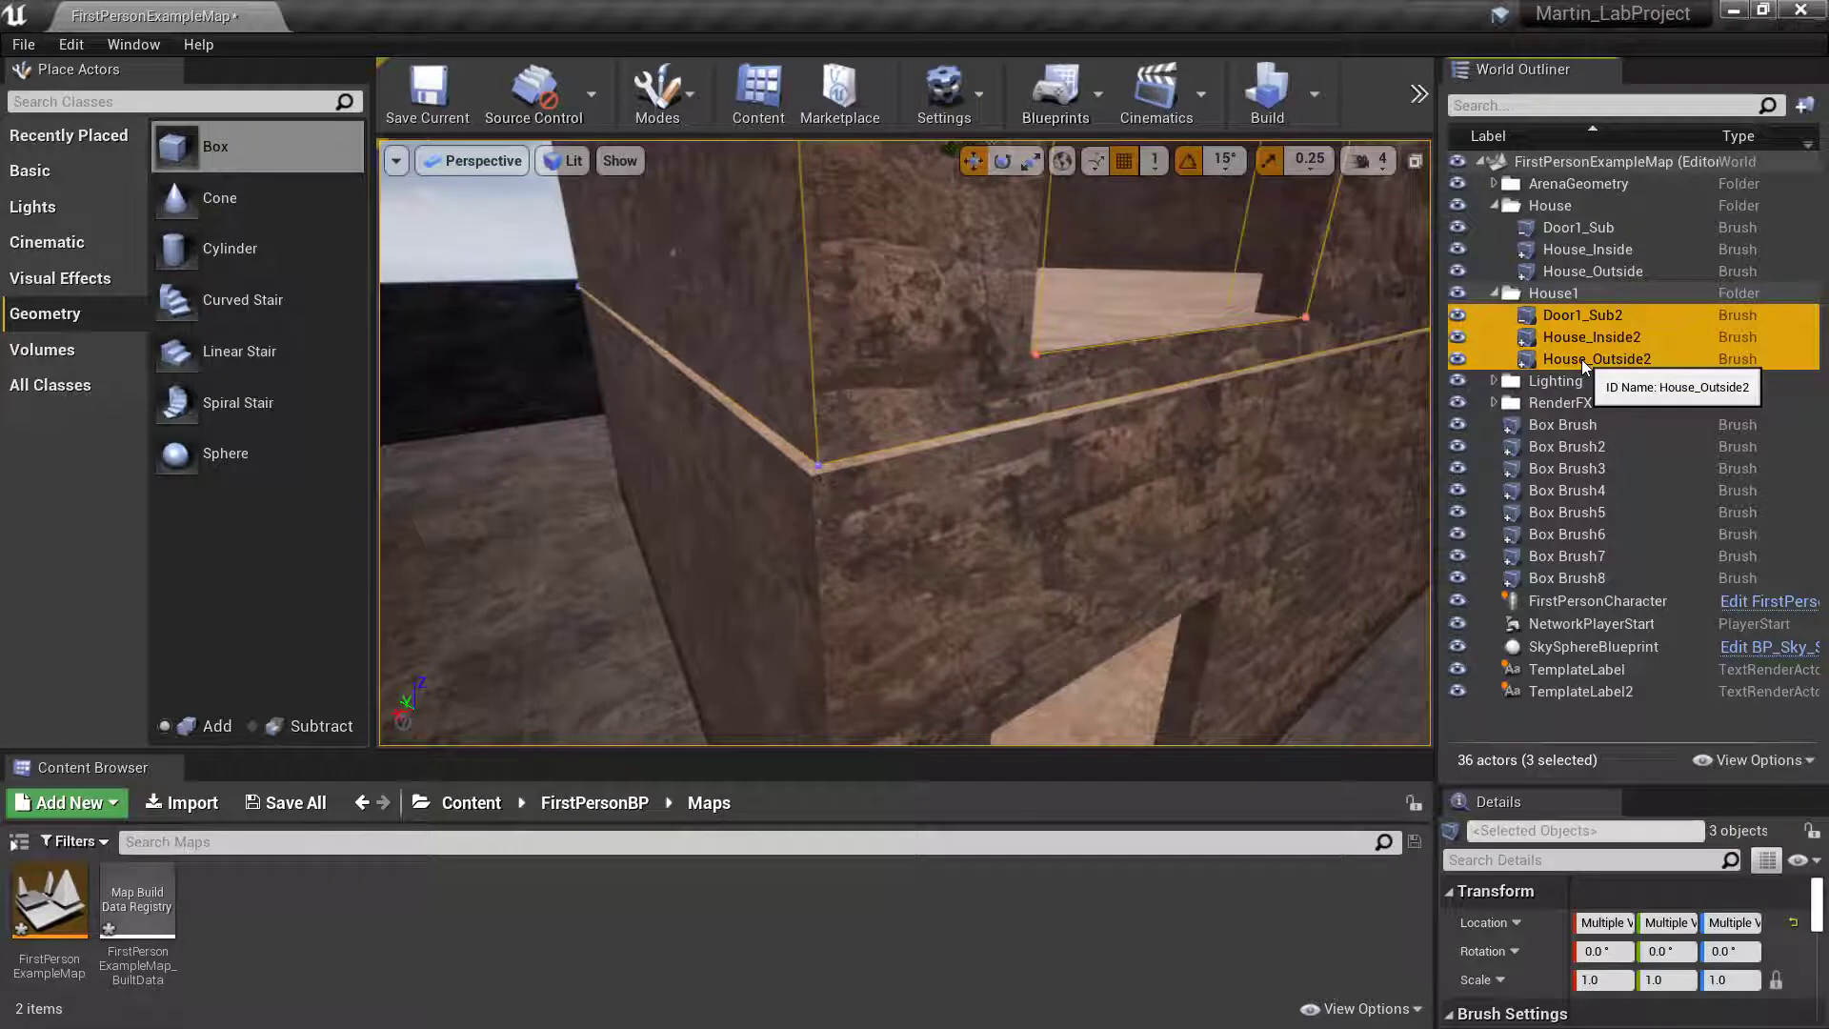
{"action": "right_click", "coordinate": [1603, 334]}
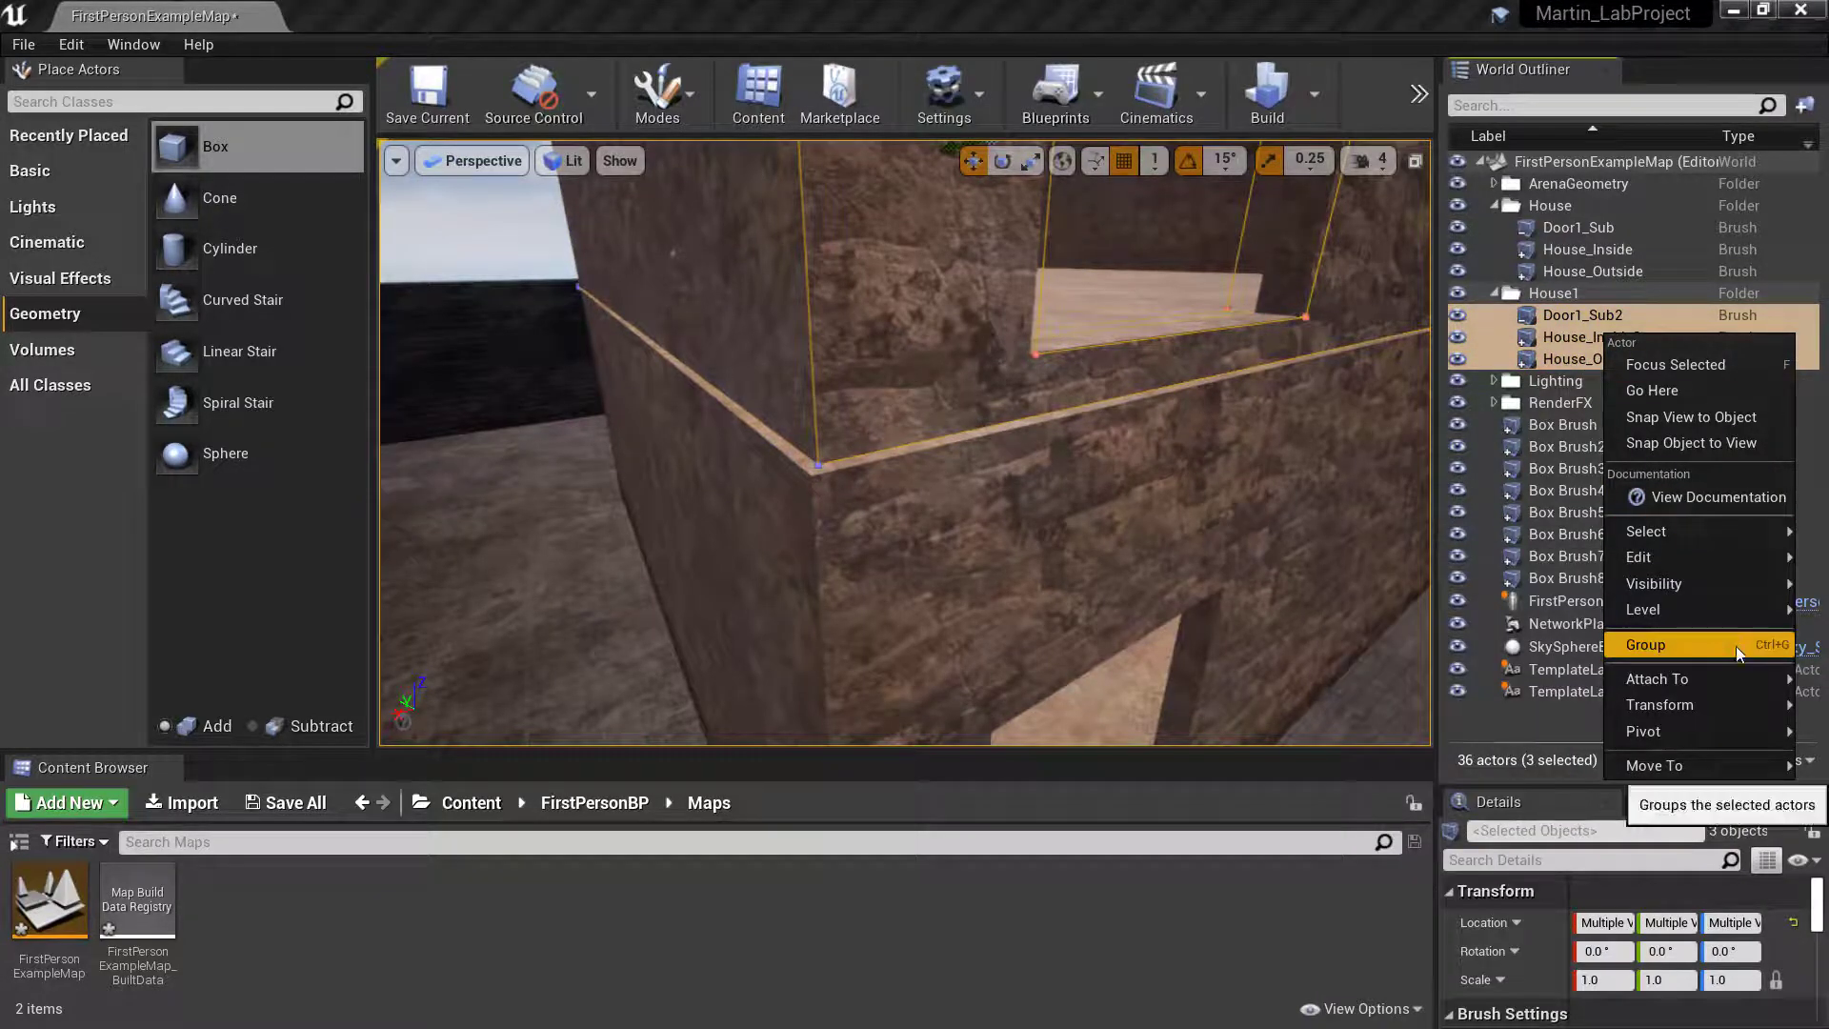
{"action": "mouse_move", "coordinate": [1768, 610]}
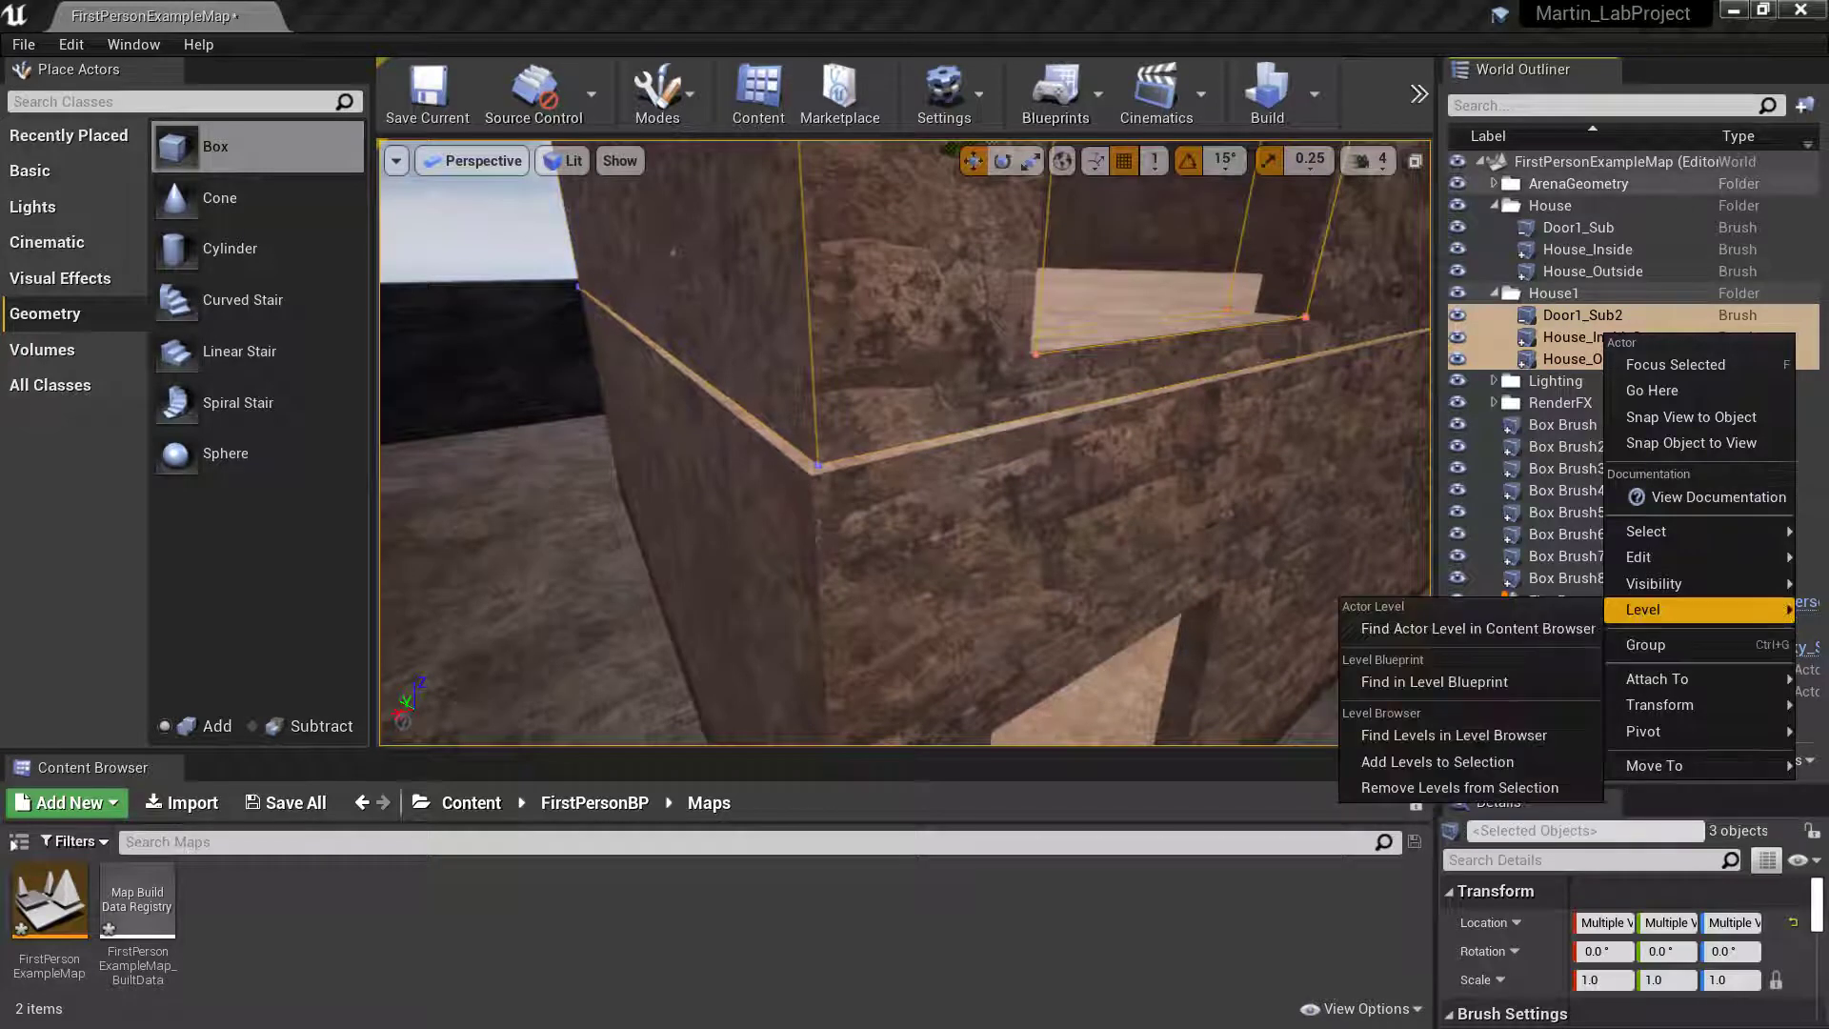
{"action": "left_click", "coordinate": [1400, 24]}
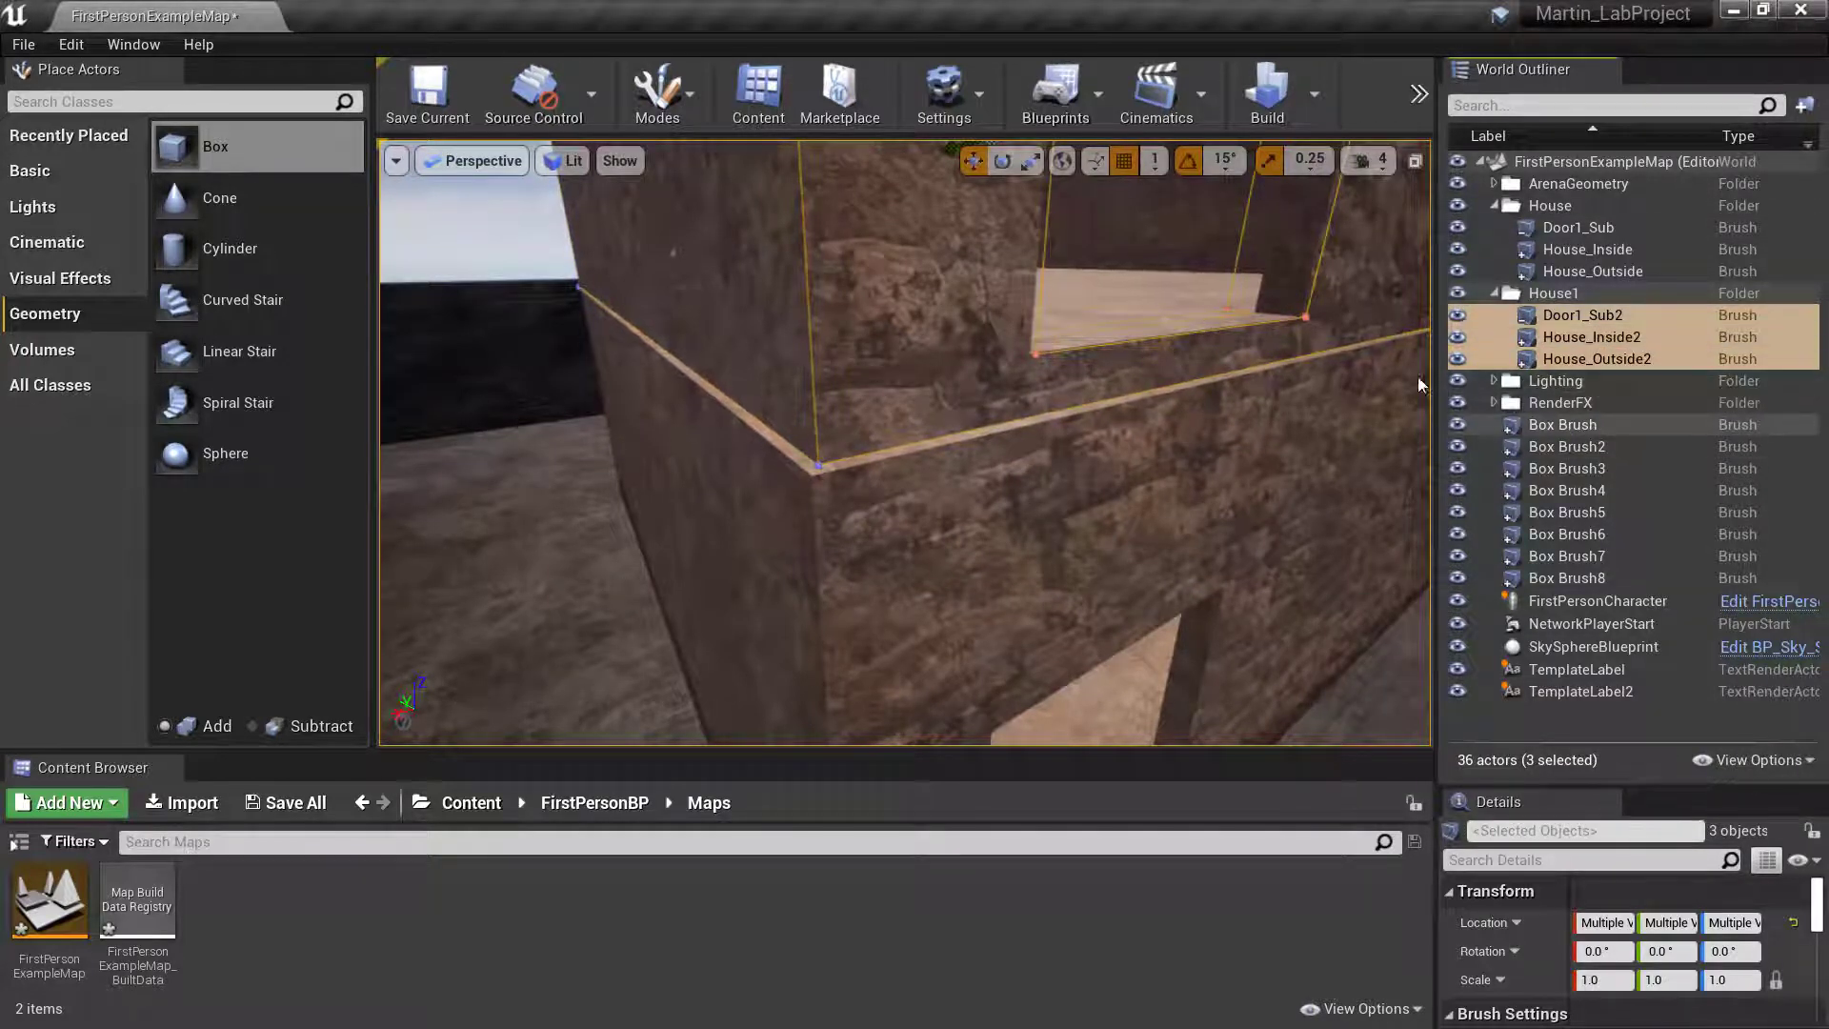
{"action": "left_click", "coordinate": [1038, 548]}
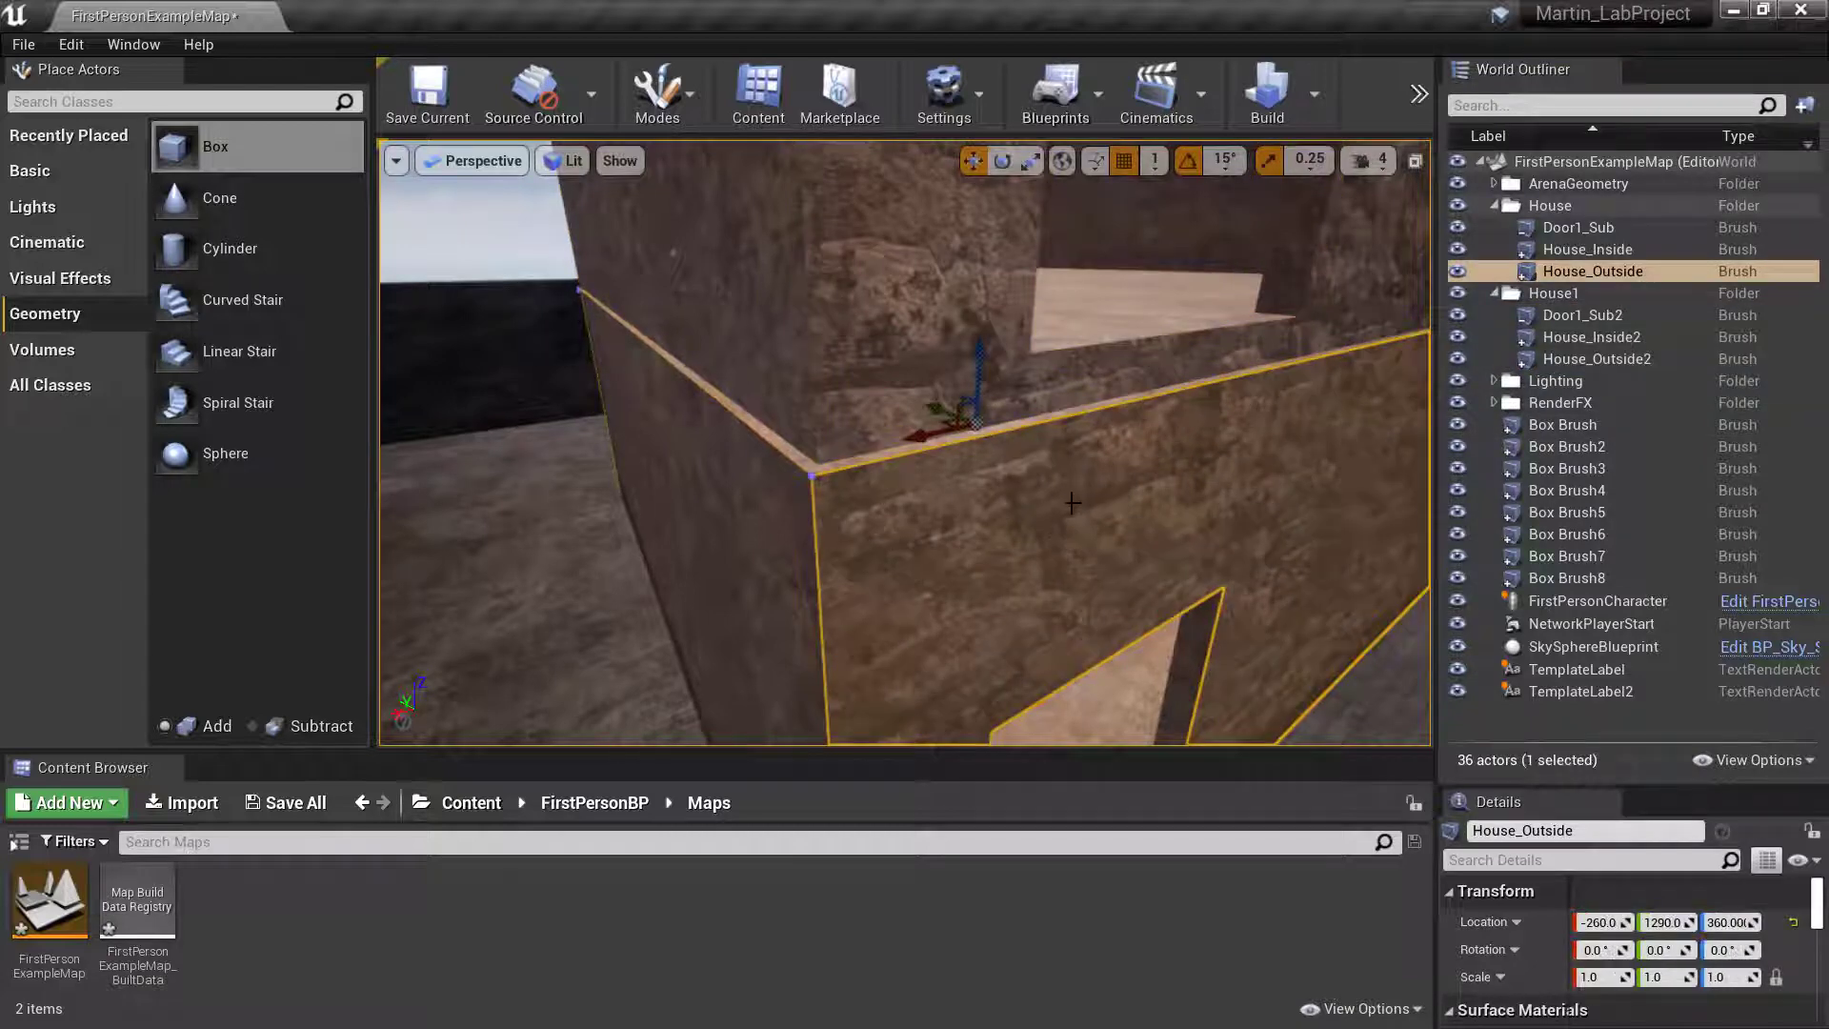
{"action": "left_click", "coordinate": [931, 301]}
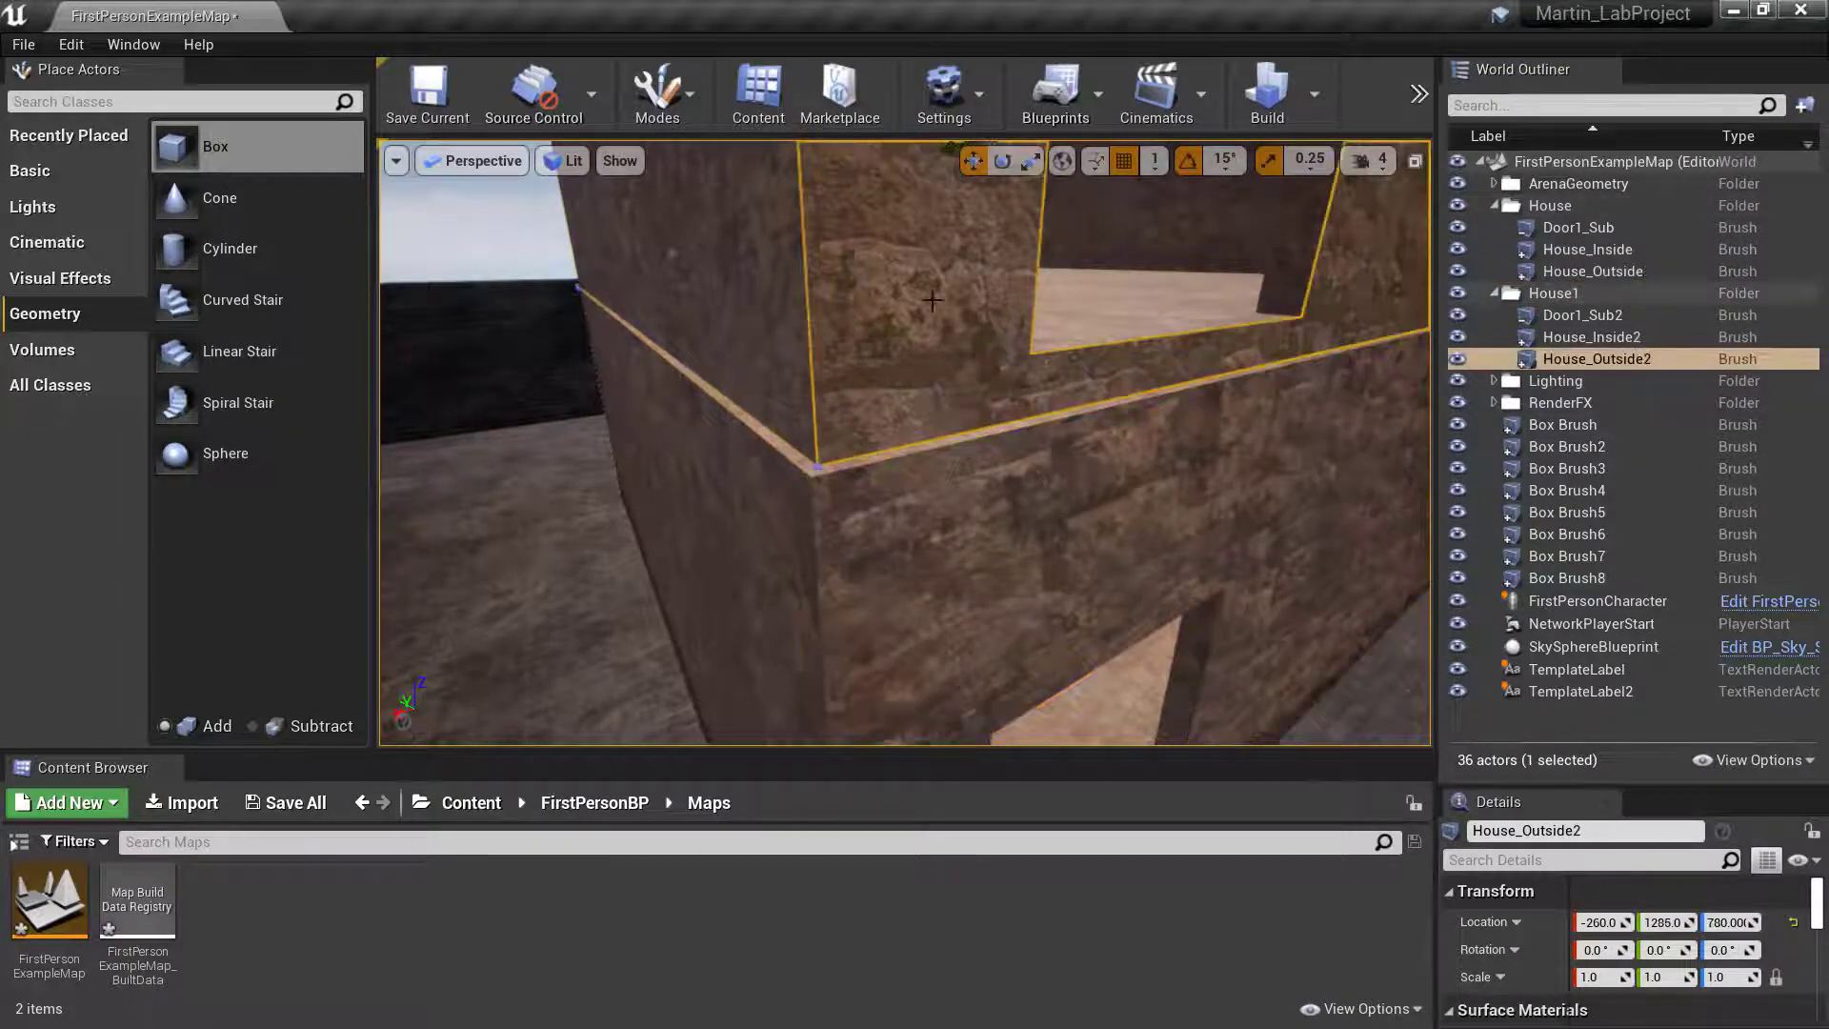
Group Door1_Sub2, House_Inside2 and House_Outside2 as one group actor, and undo the grouping.
{"action": "left_click", "coordinate": [1577, 324]}
{"action": "left_click", "coordinate": [1582, 362], "text": "shift"}
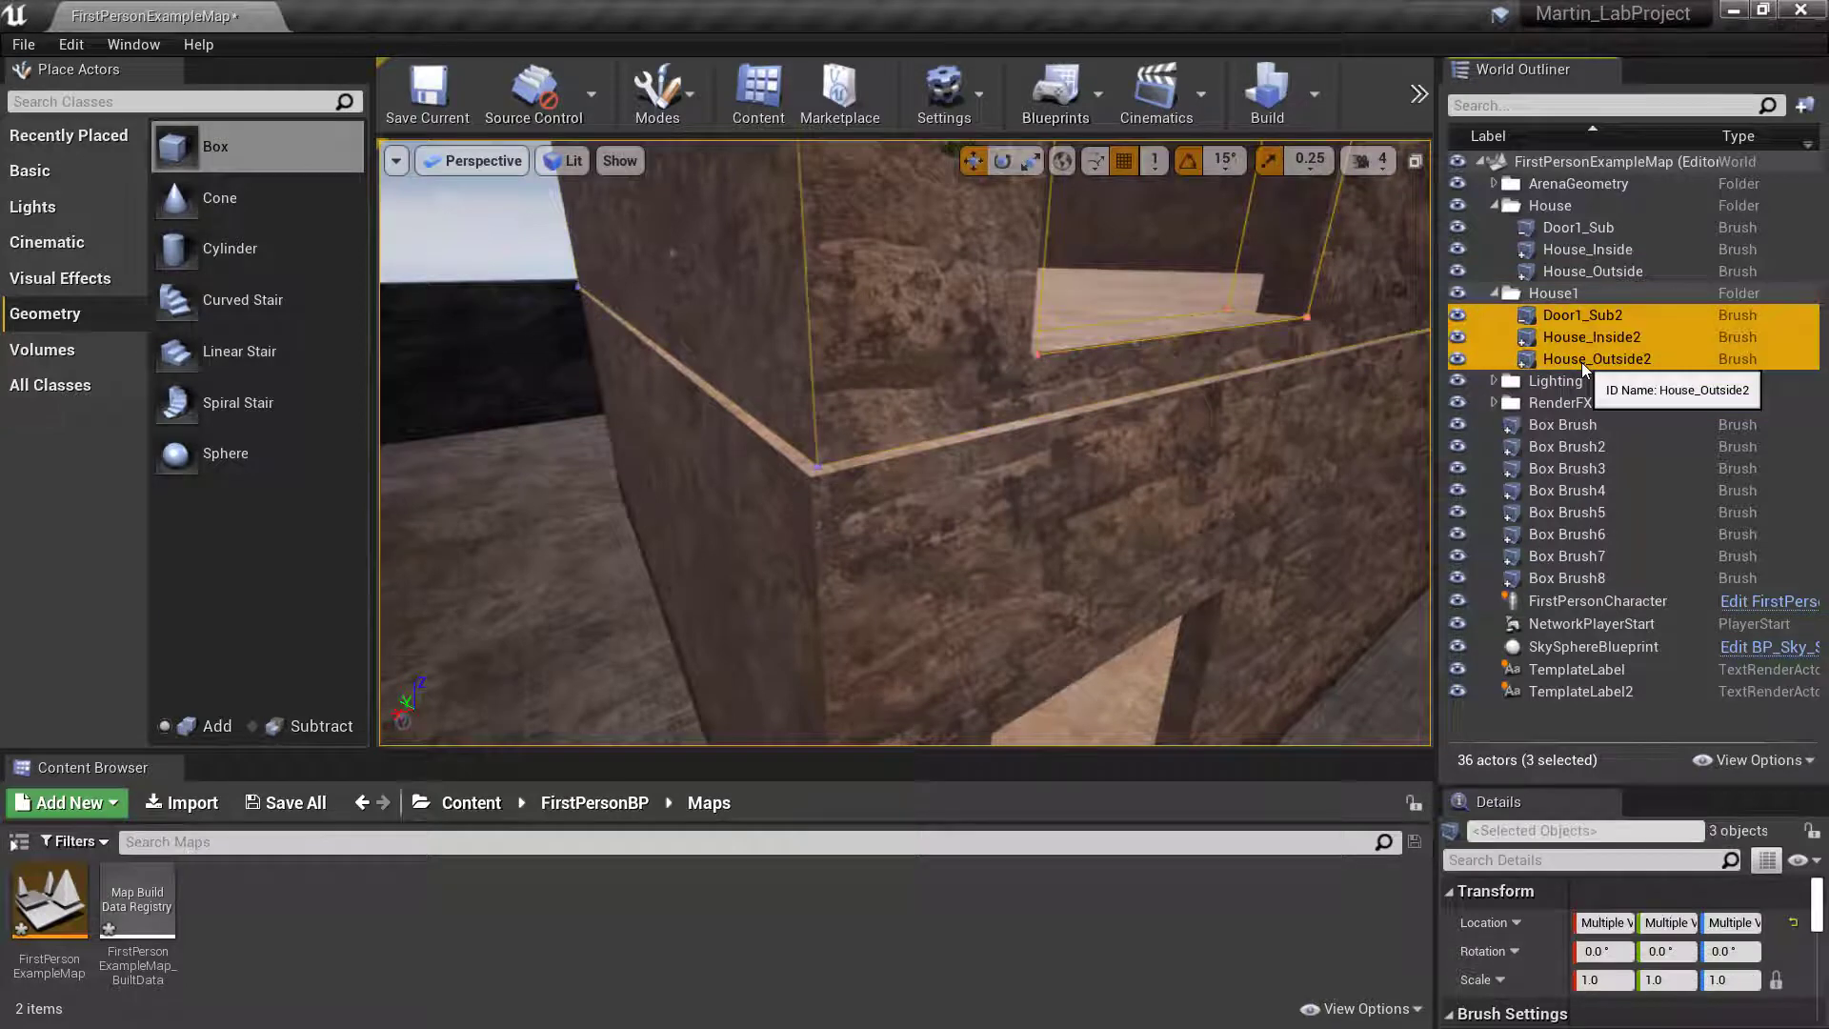
{"action": "key", "text": "ctrl+g"}
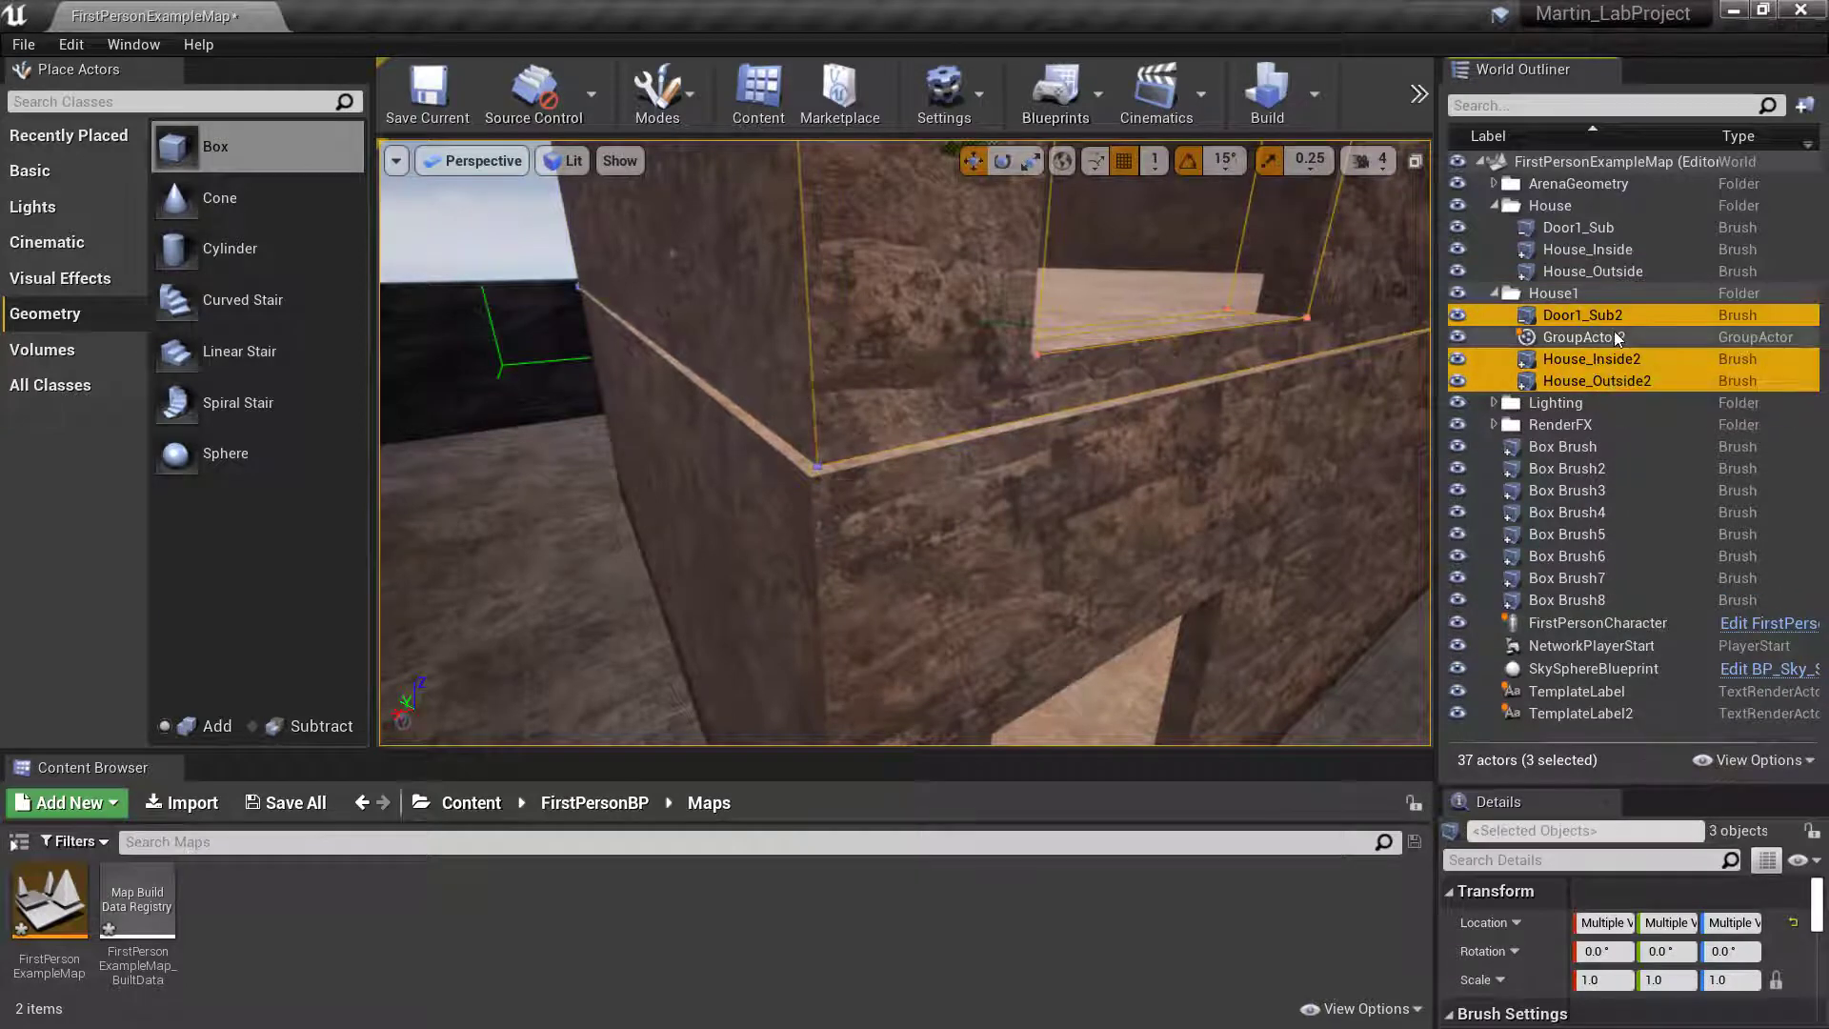
{"action": "key", "text": "ctrl+z"}
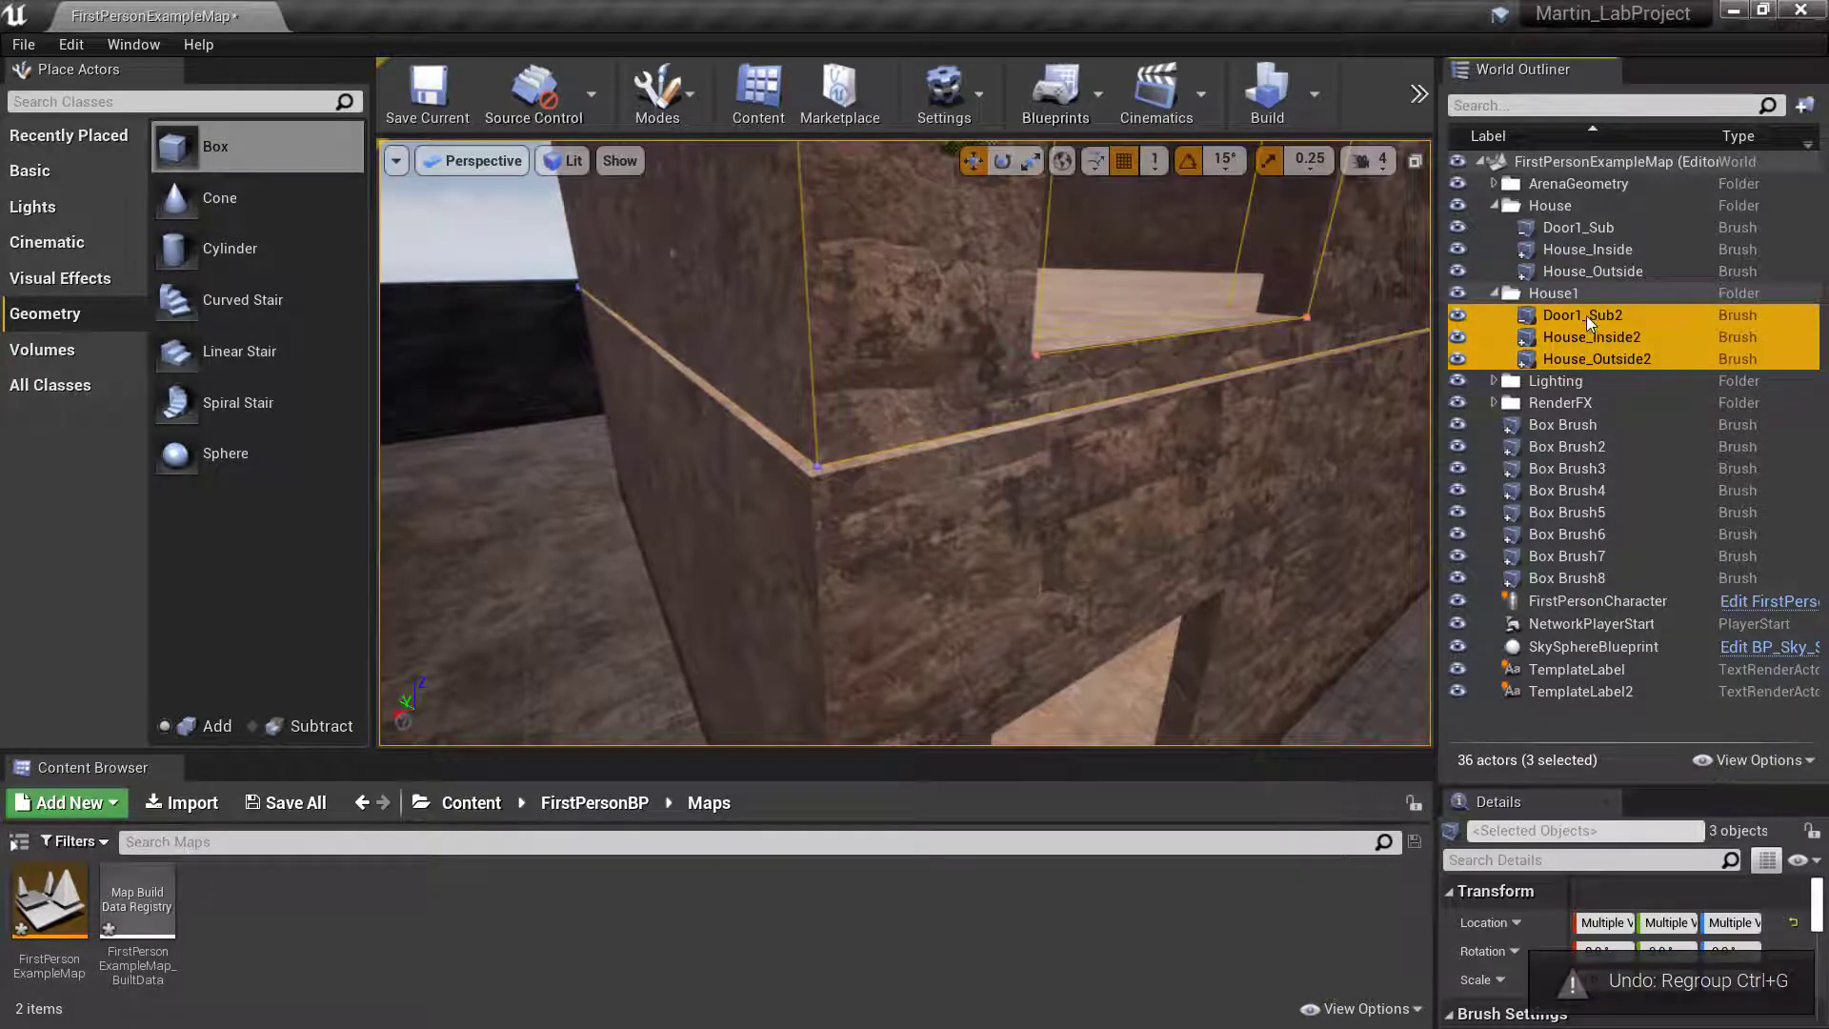
Group Door1_Sub2, House_Inside2 and House_Outside2 as one group actor and test selecting it through a member brush.
{"action": "right_click", "coordinate": [1587, 318]}
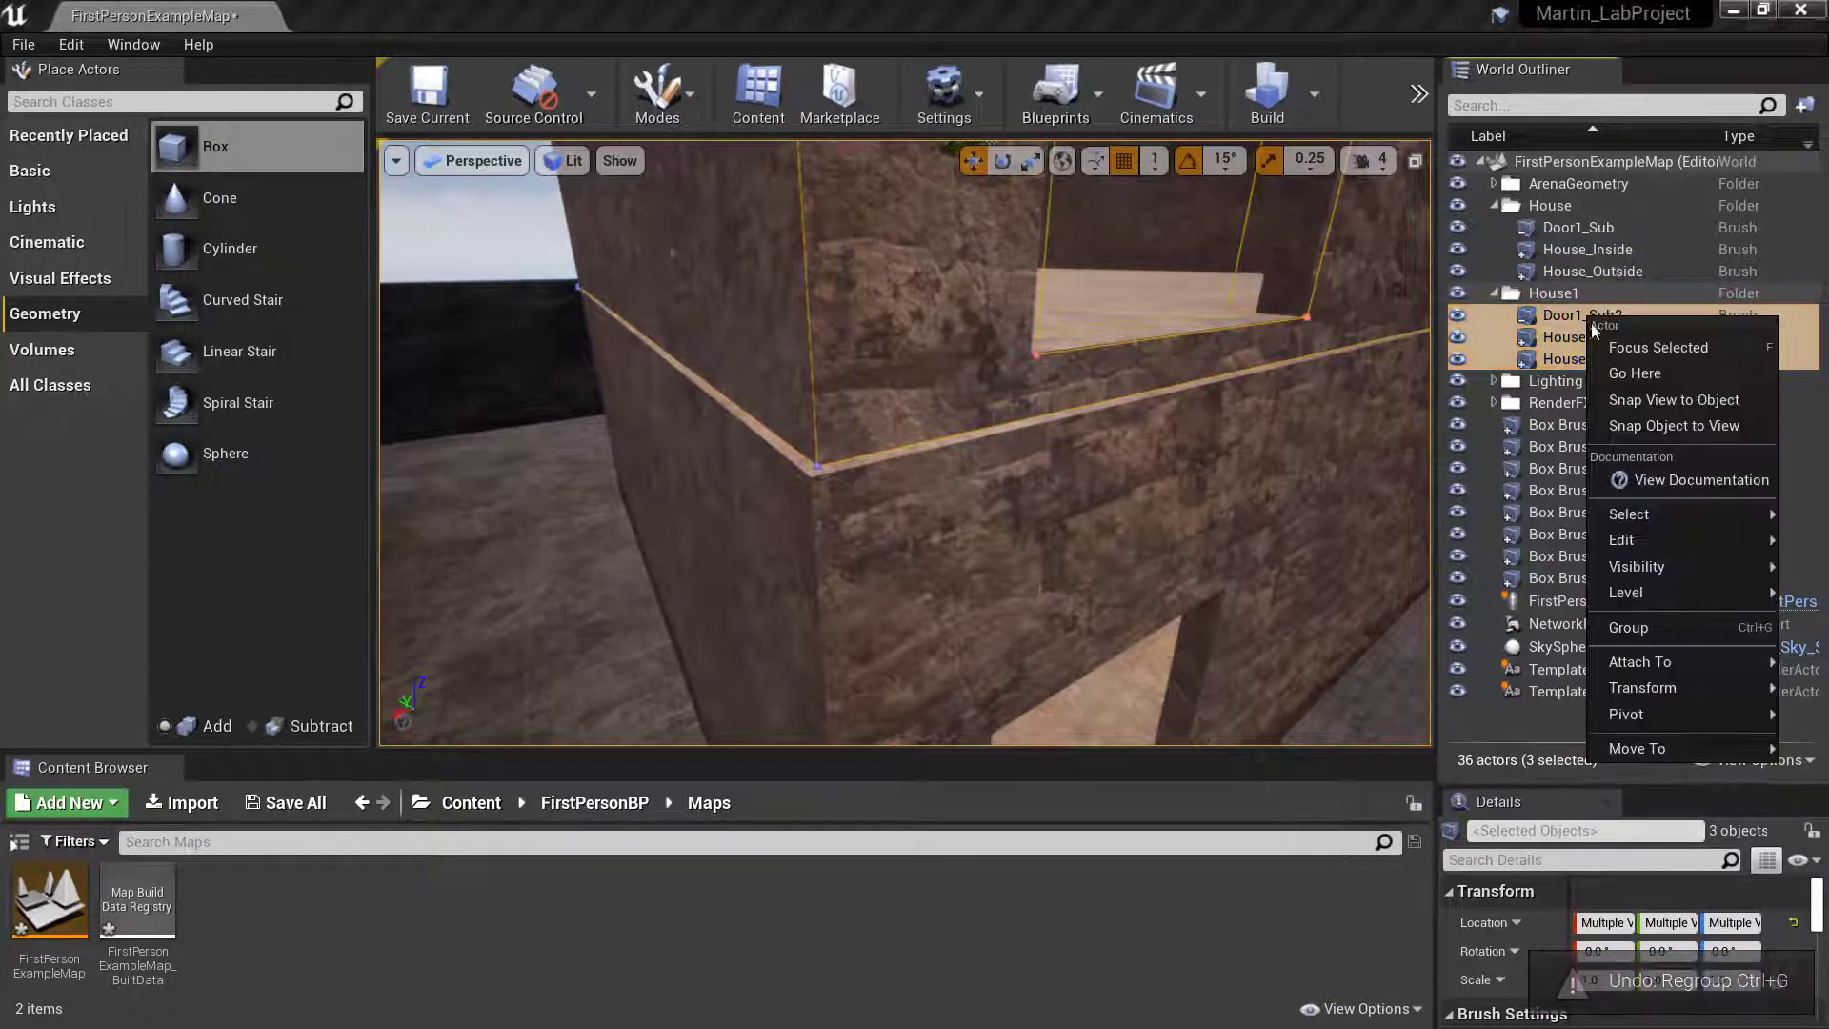
{"action": "left_click", "coordinate": [1666, 630]}
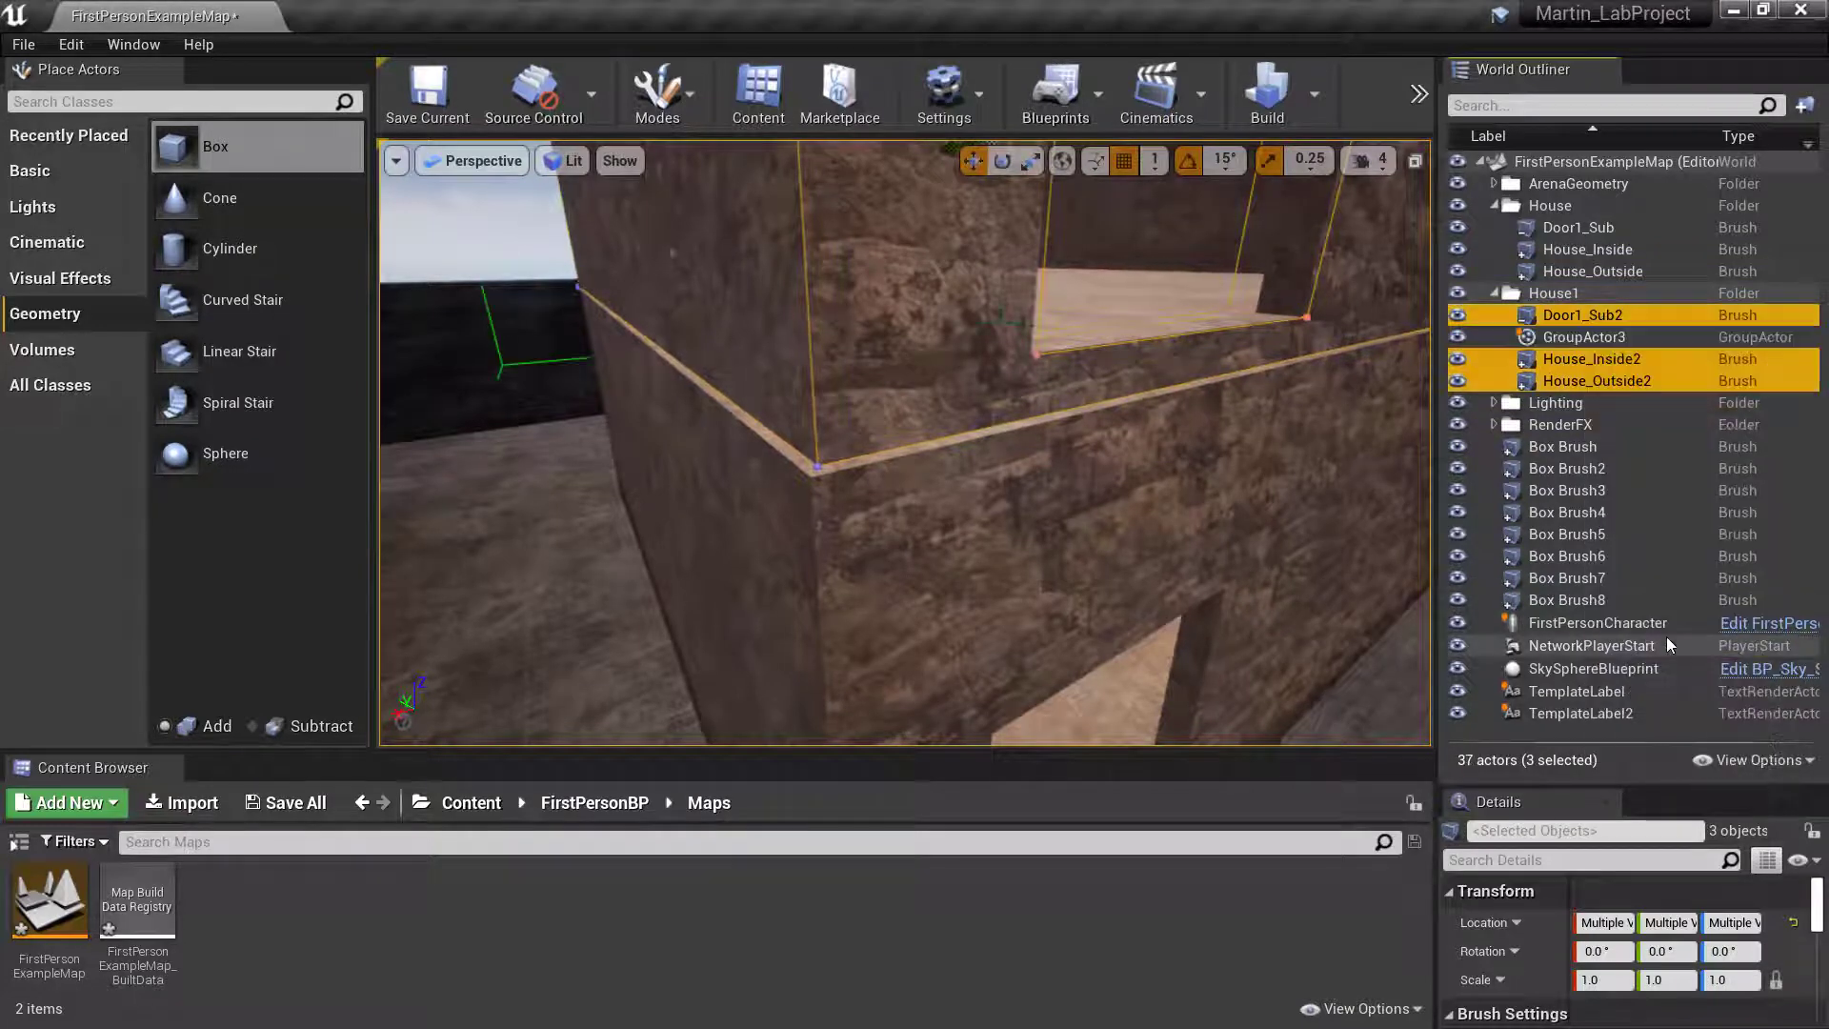
{"action": "left_click", "coordinate": [1577, 338], "text": "ctrl"}
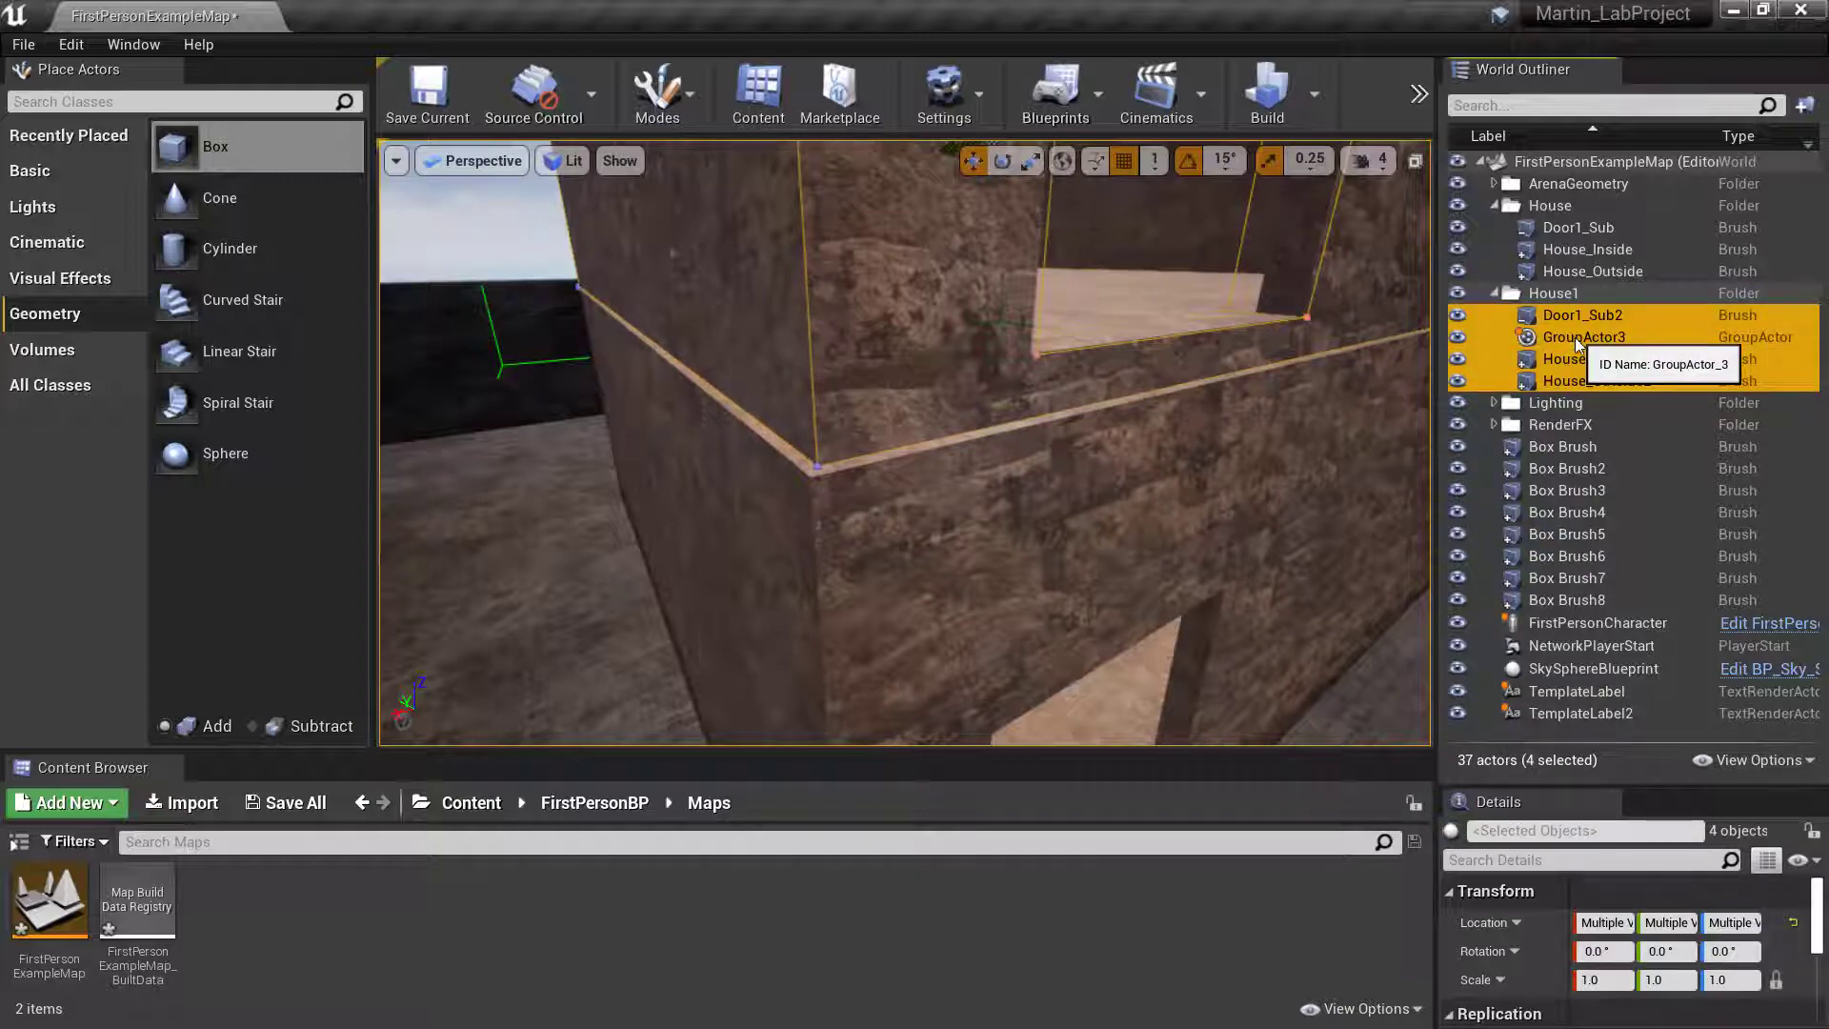
{"action": "left_click", "coordinate": [1408, 376]}
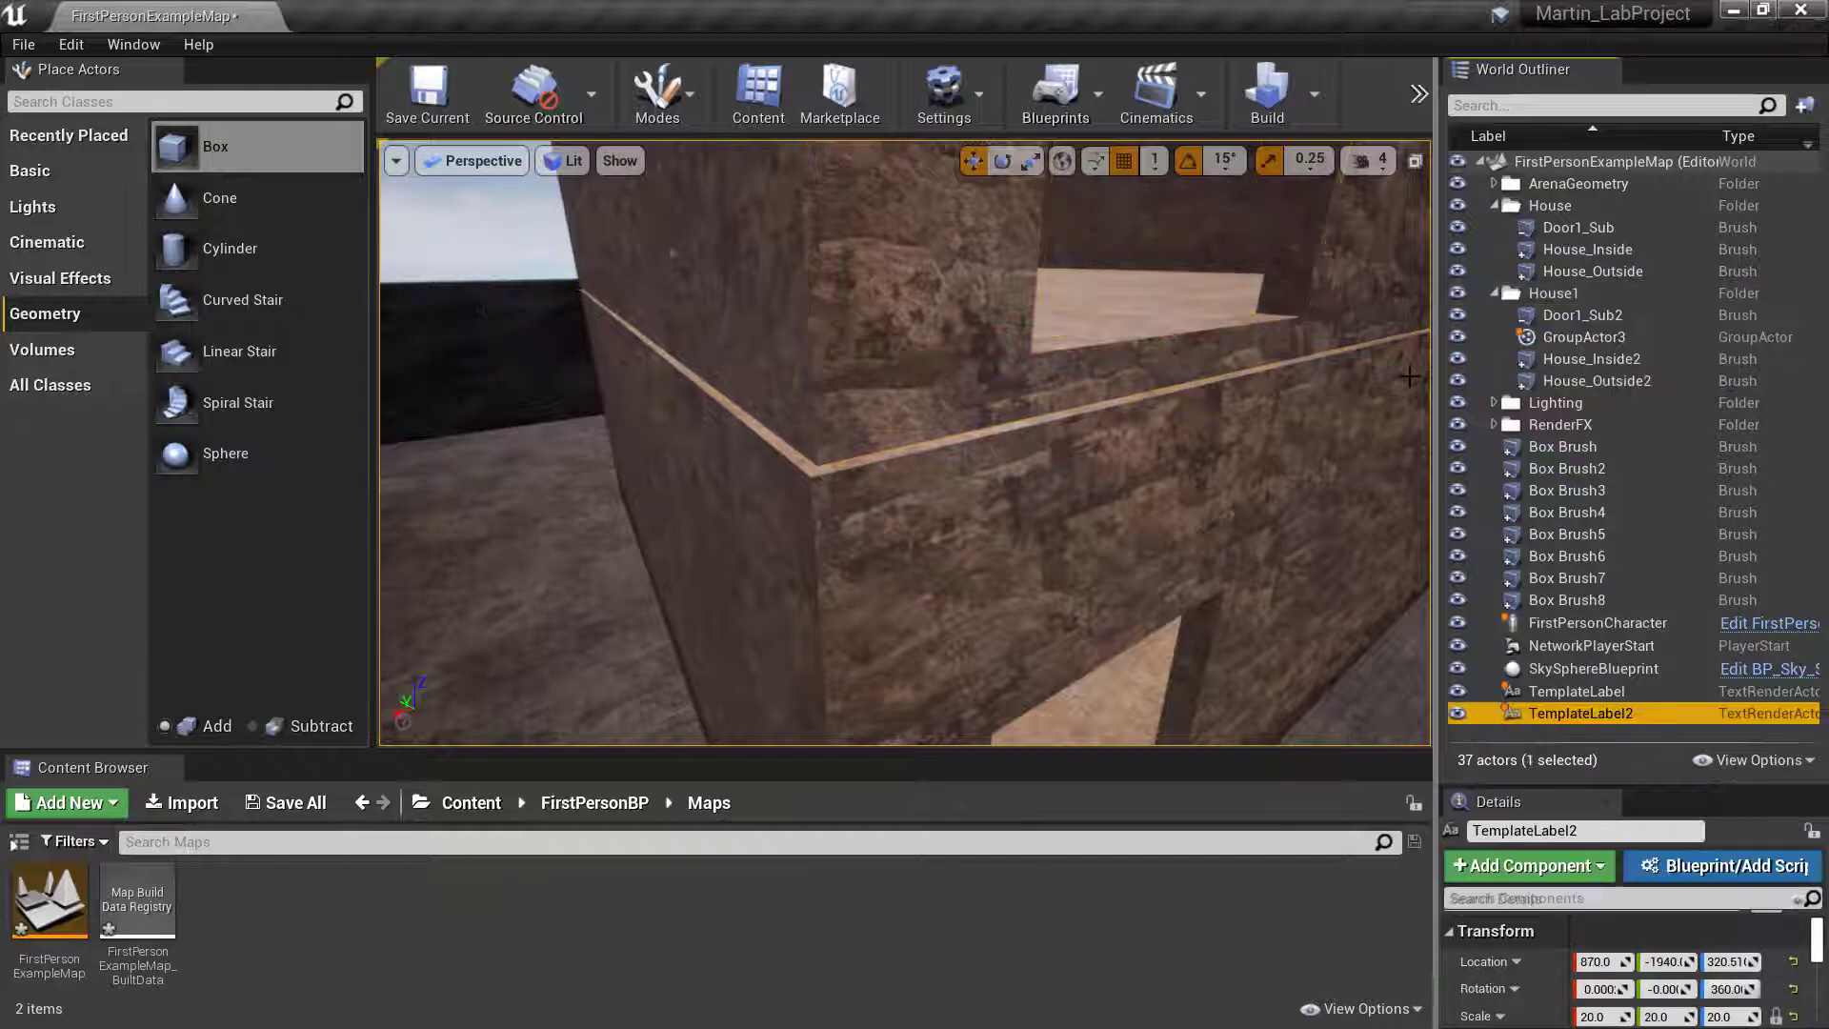
{"action": "left_click", "coordinate": [1583, 317]}
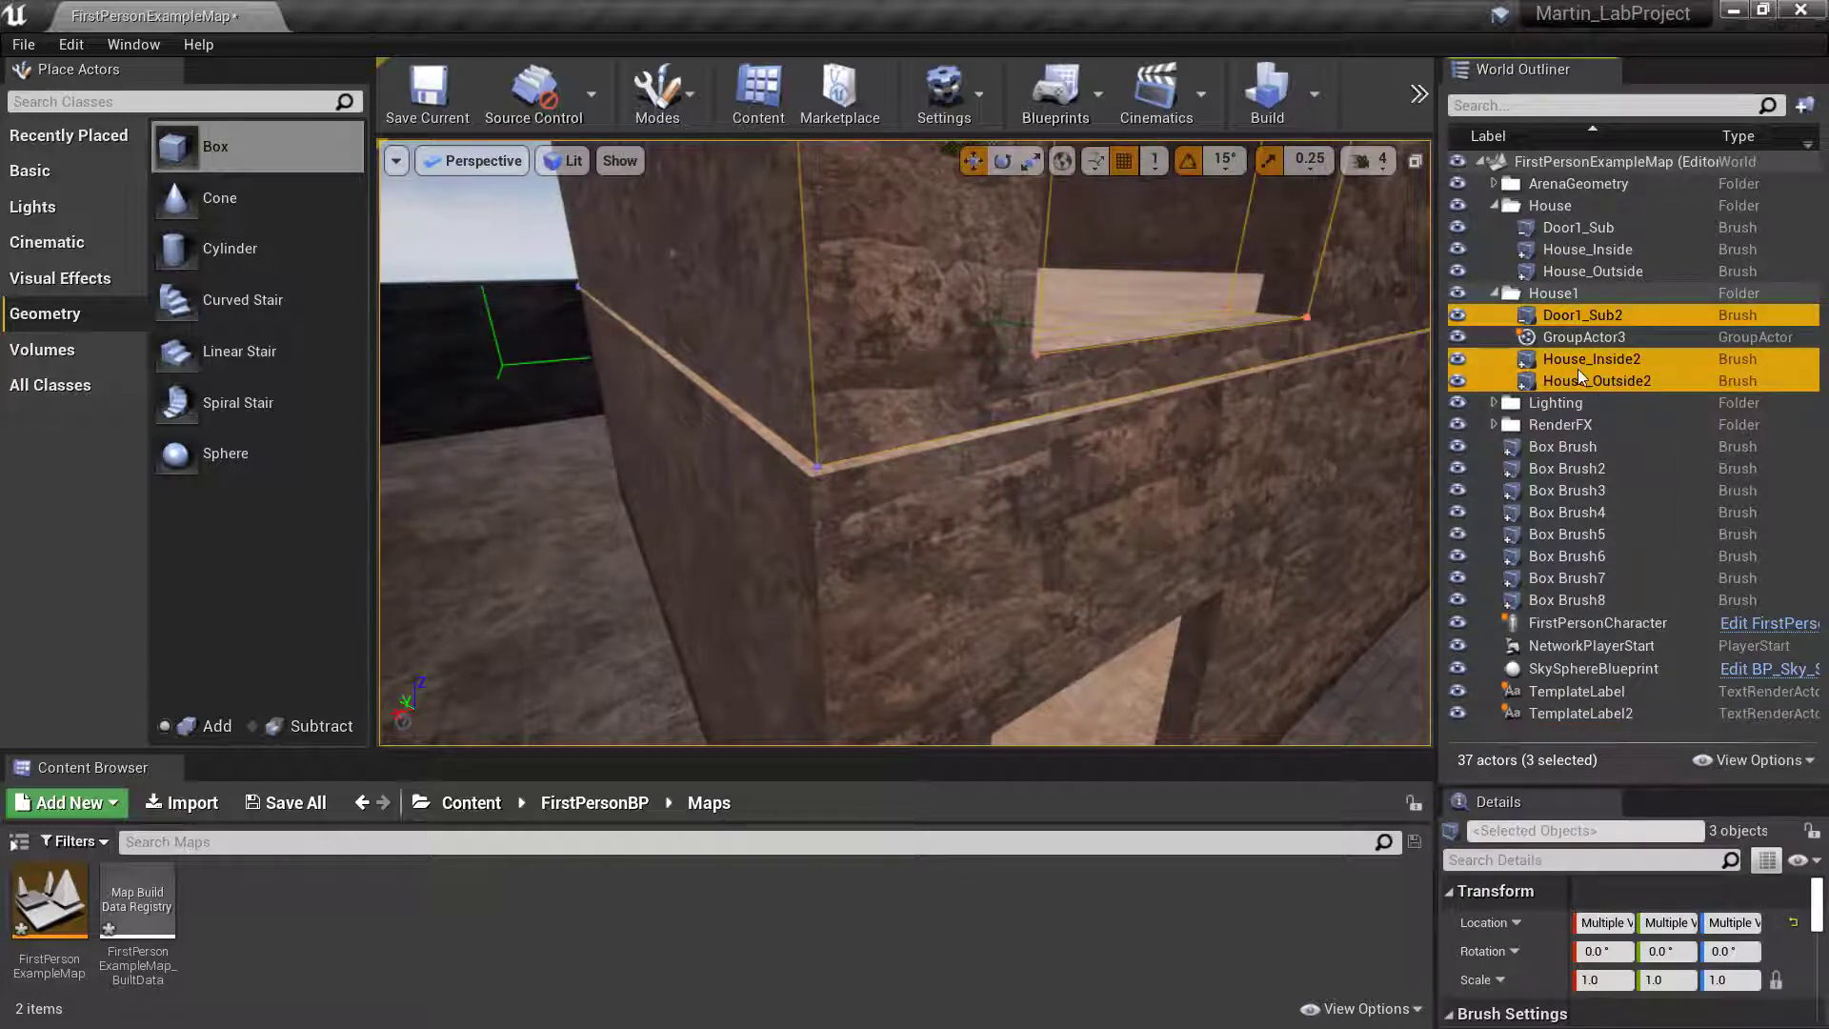
{"action": "key", "text": "ctrl+z"}
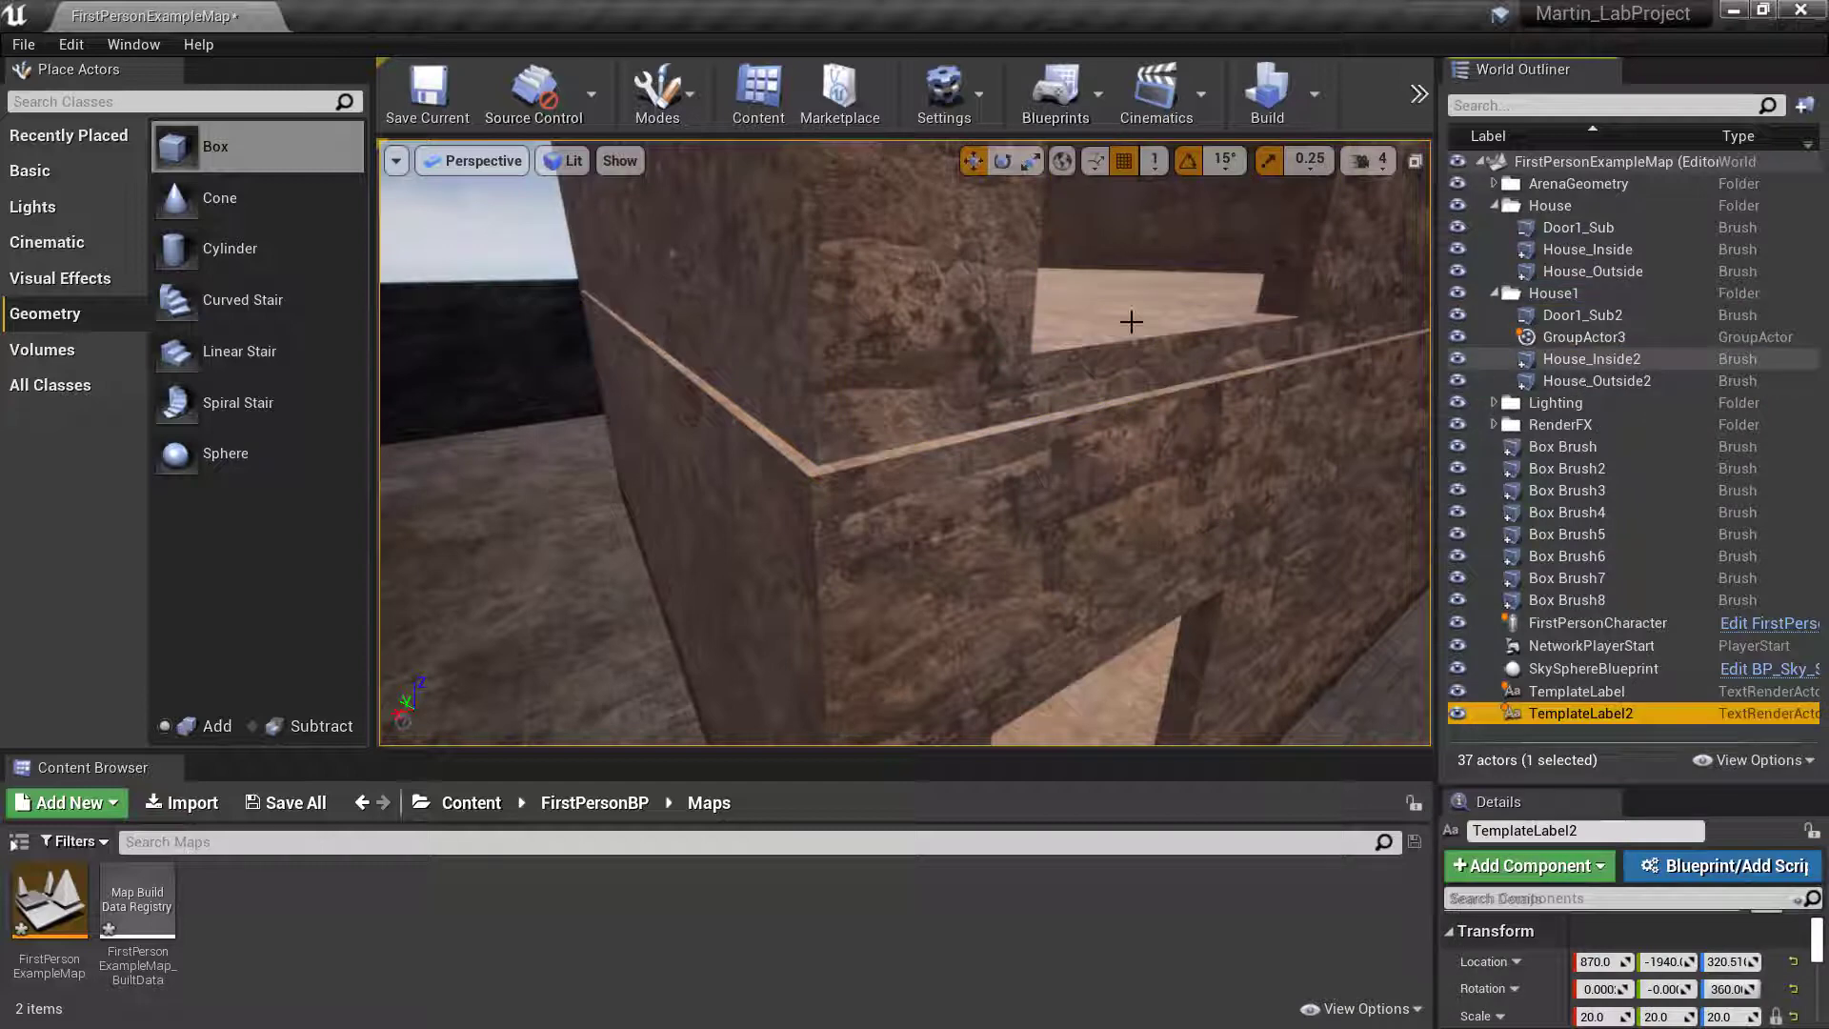
{"action": "left_click", "coordinate": [1552, 307]}
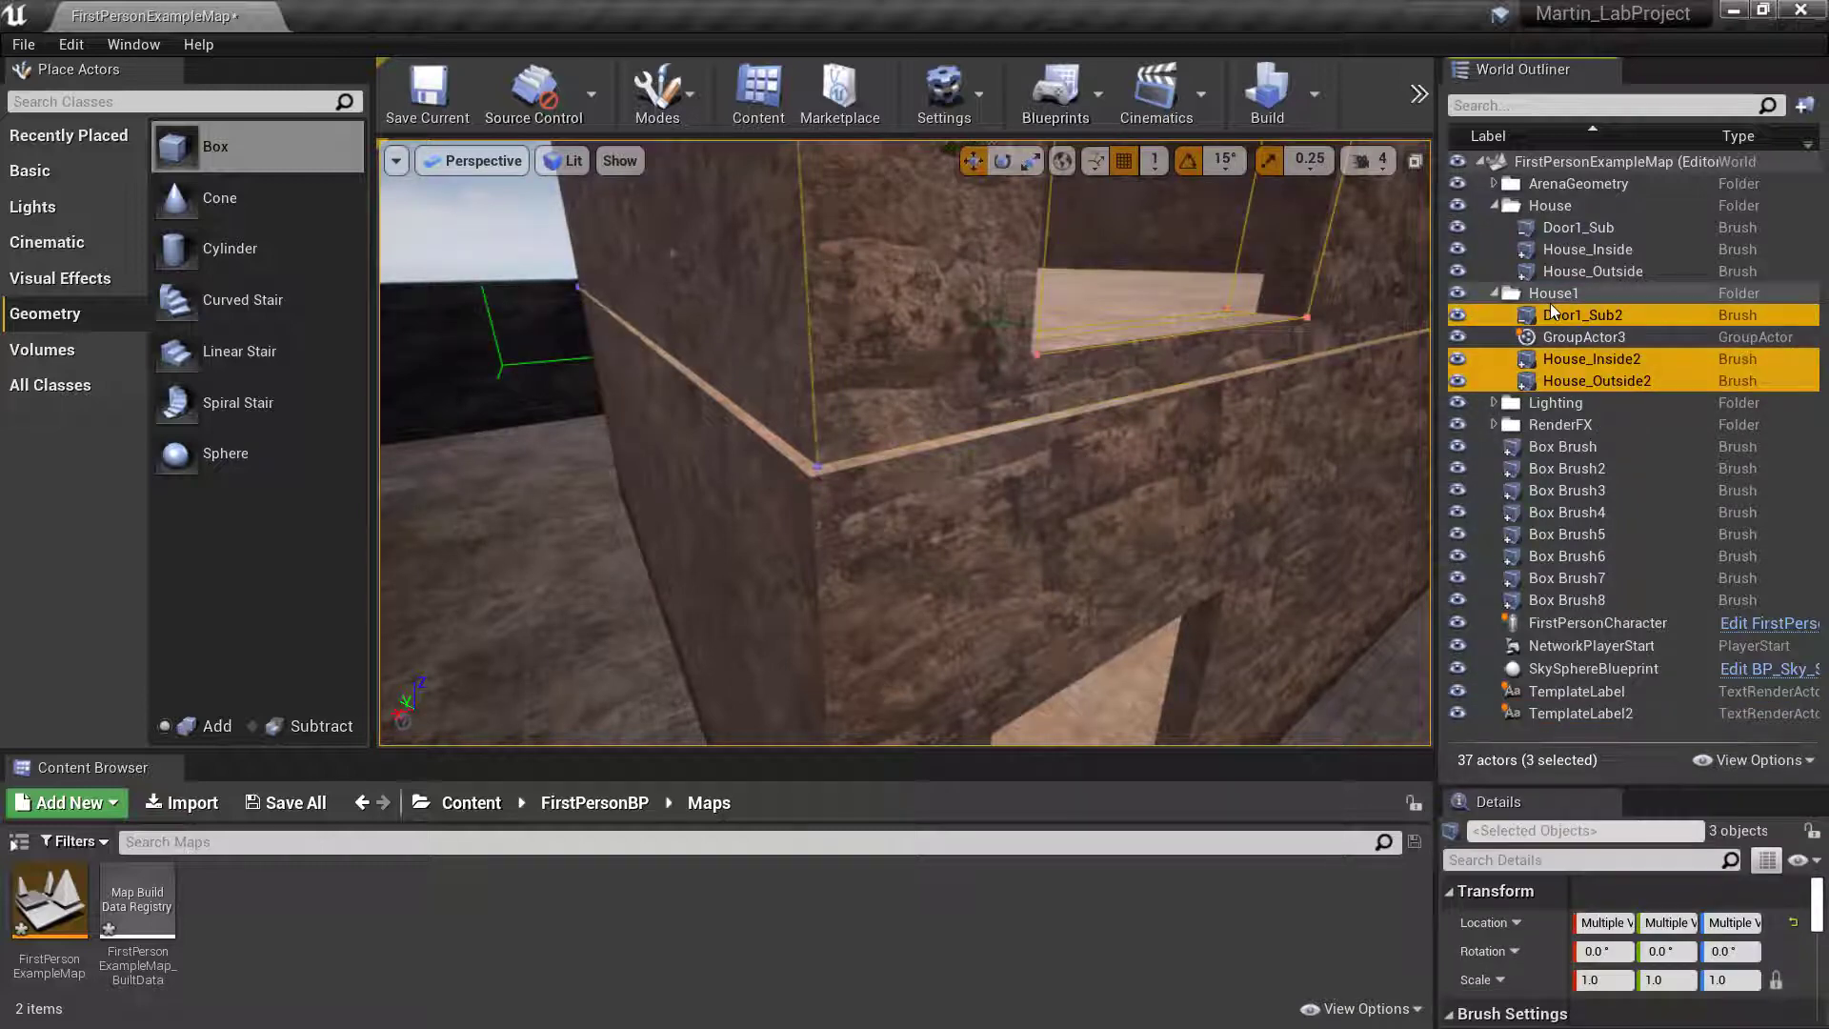
{"action": "key", "text": "Down"}
{"action": "key", "text": "Down"}
{"action": "key", "text": "Down"}
{"action": "key", "text": "Down"}
{"action": "key", "text": "Down"}
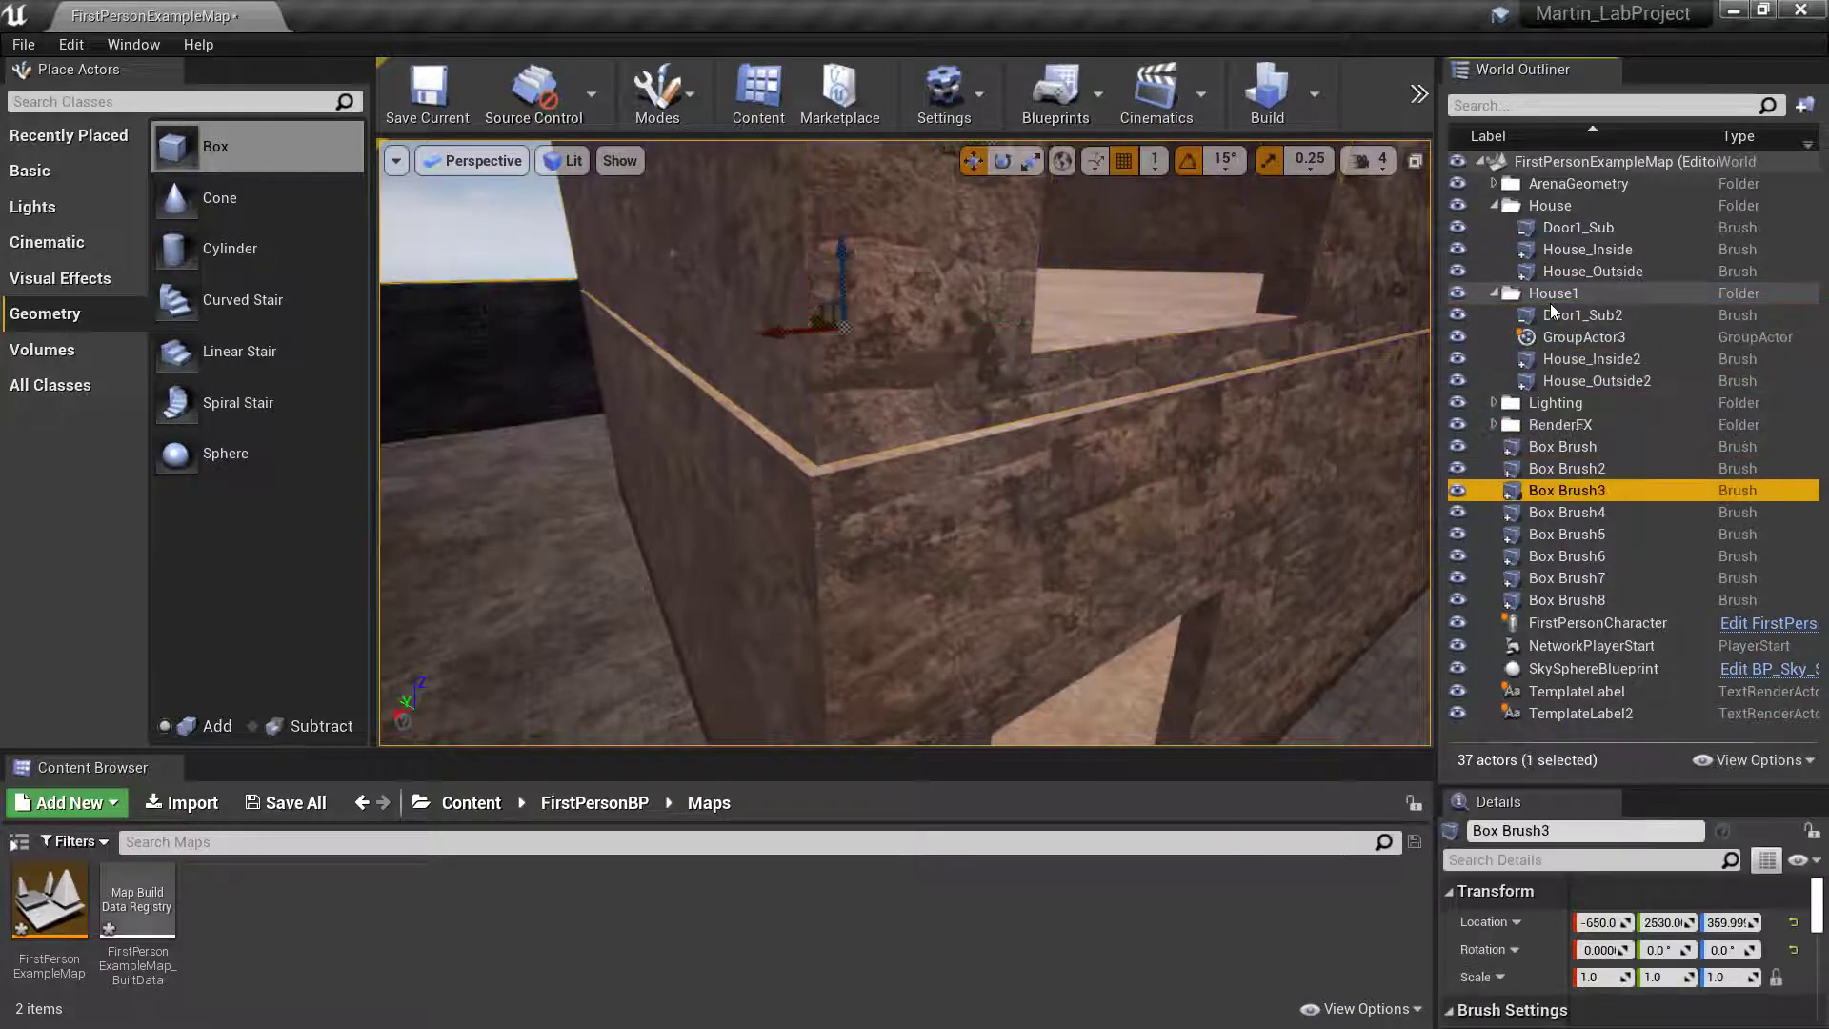
Select the grouped upper-storey brushes and lower them slightly to close the gap above the lower walls.
{"action": "left_click", "coordinate": [1552, 313]}
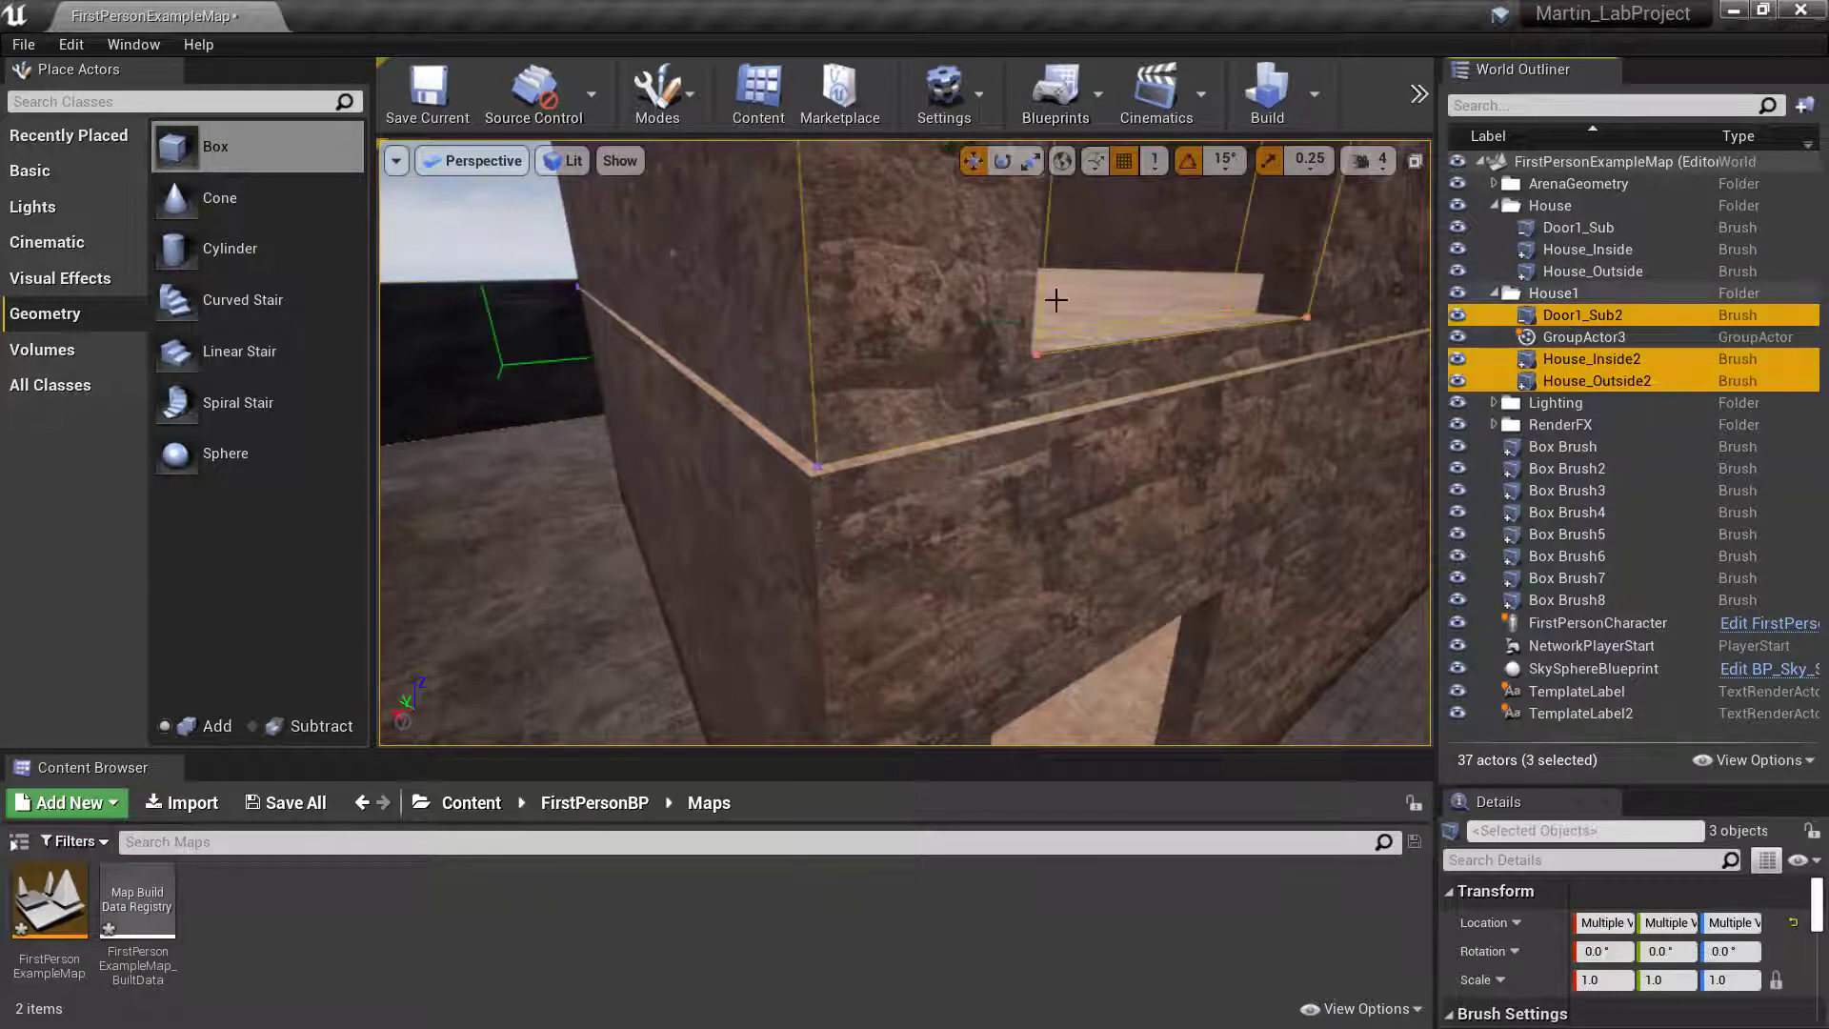
{"action": "right_click_drag", "start_coordinate": [1084, 240], "coordinate": [1084, 181]}
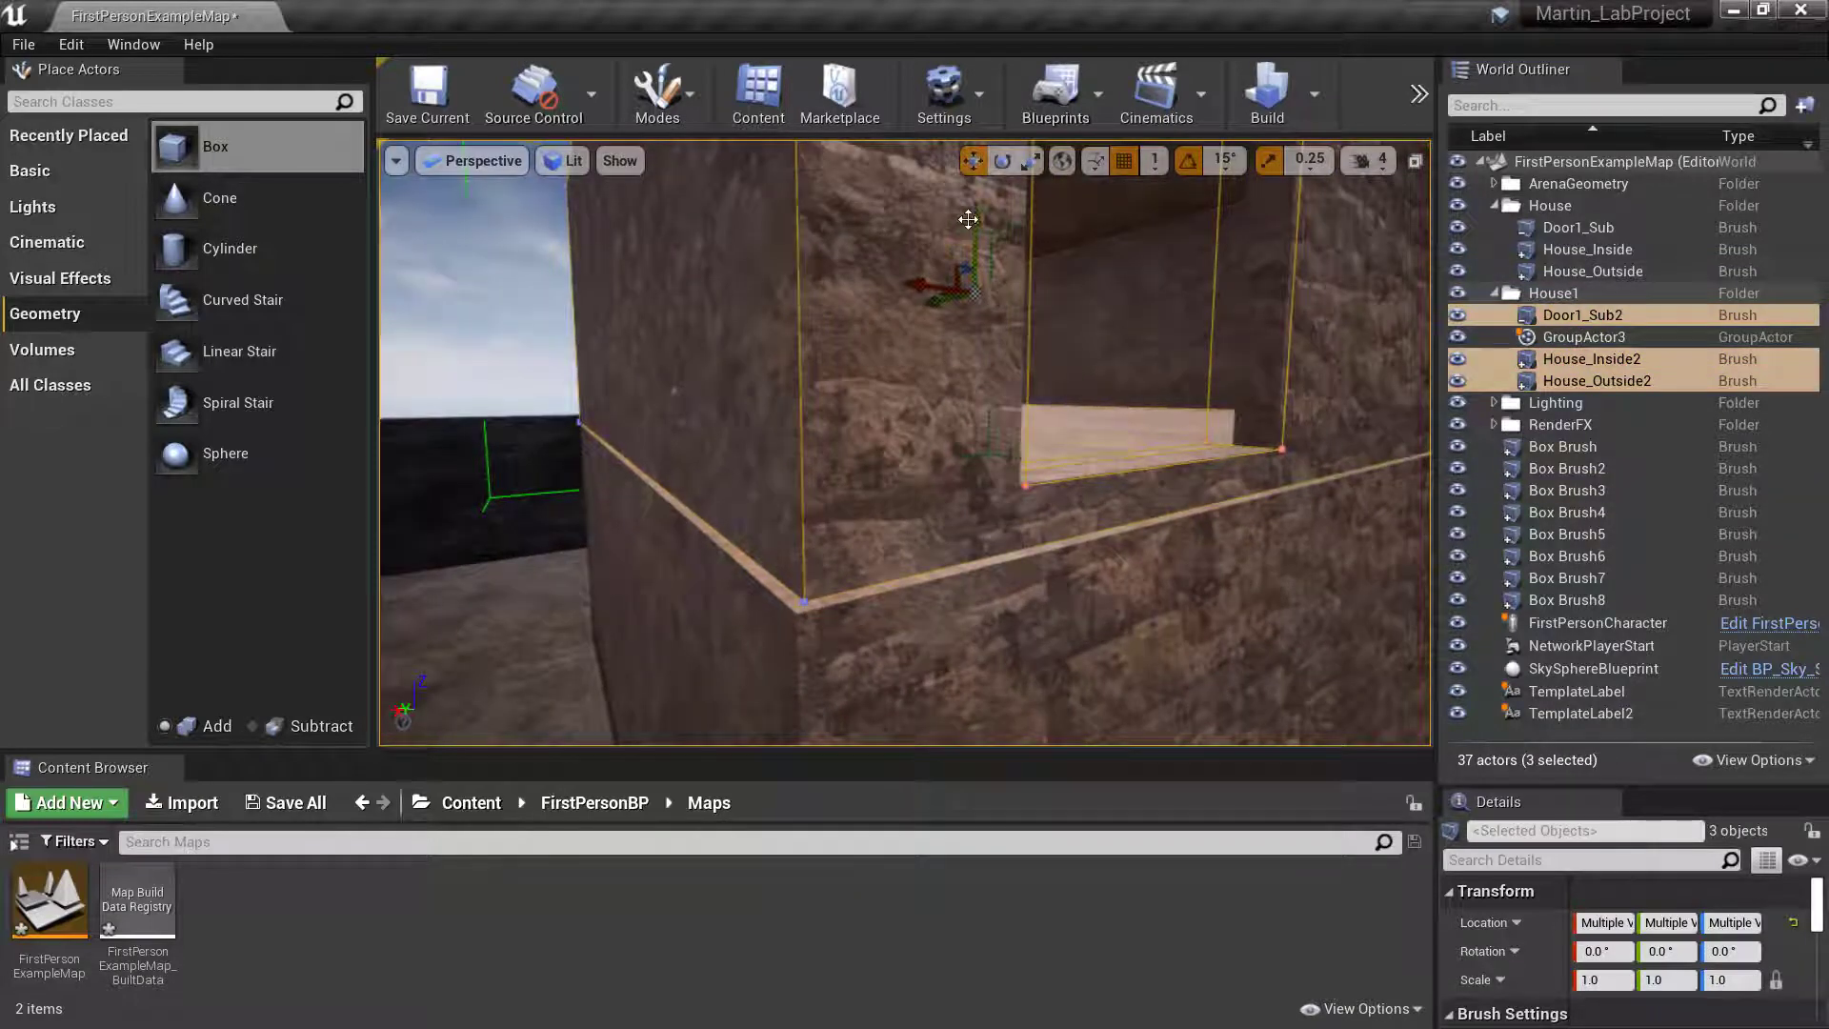
{"action": "left_click_drag", "start_coordinate": [977, 206], "coordinate": [976, 210]}
{"action": "mouse_move", "coordinate": [1161, 432]}
{"action": "right_mouse_down"}
{"action": "mouse_move", "coordinate": [1182, 436]}
{"action": "mouse_move", "coordinate": [1218, 537]}
{"action": "mouse_move", "coordinate": [1191, 457]}
{"action": "mouse_move", "coordinate": [1202, 409]}
{"action": "mouse_move", "coordinate": [1181, 443]}
{"action": "right_mouse_up"}
{"action": "right_click_drag", "start_coordinate": [947, 252], "coordinate": [947, 408]}
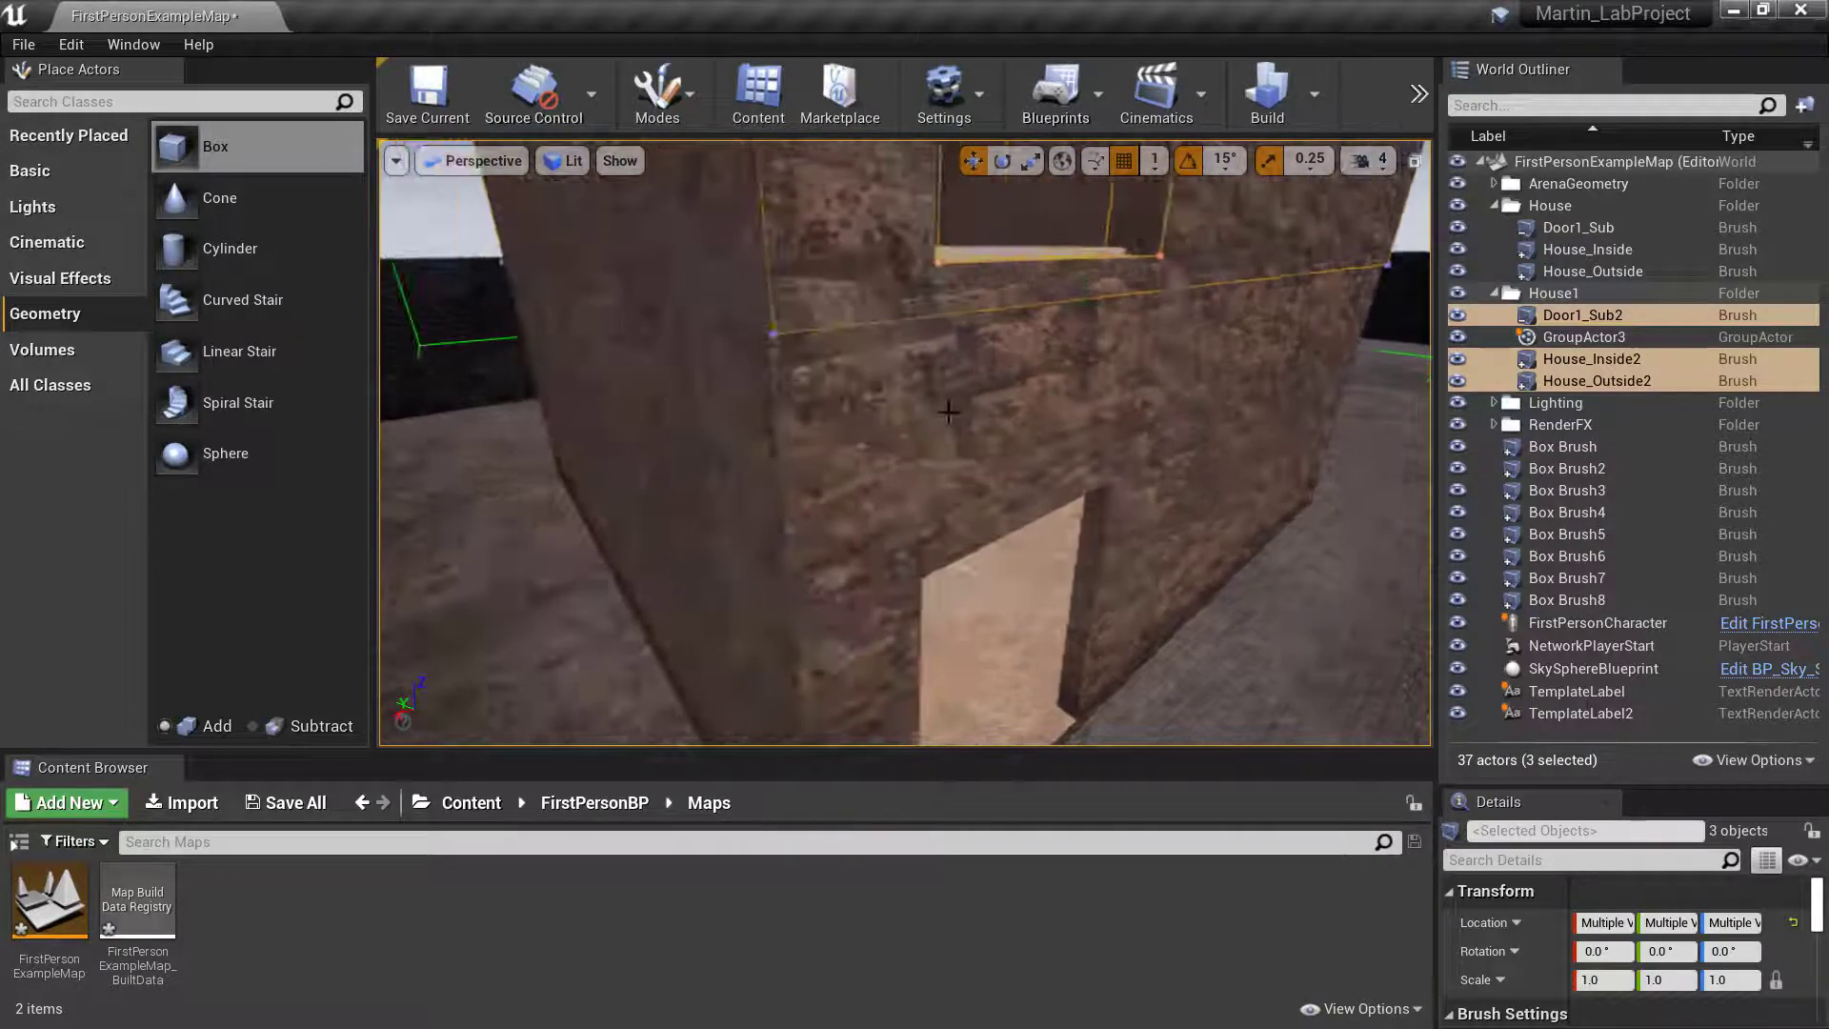
Check the location type options of the lower storey's House_Outside brush and inspect the joint between the storeys.
{"action": "left_click", "coordinate": [948, 407]}
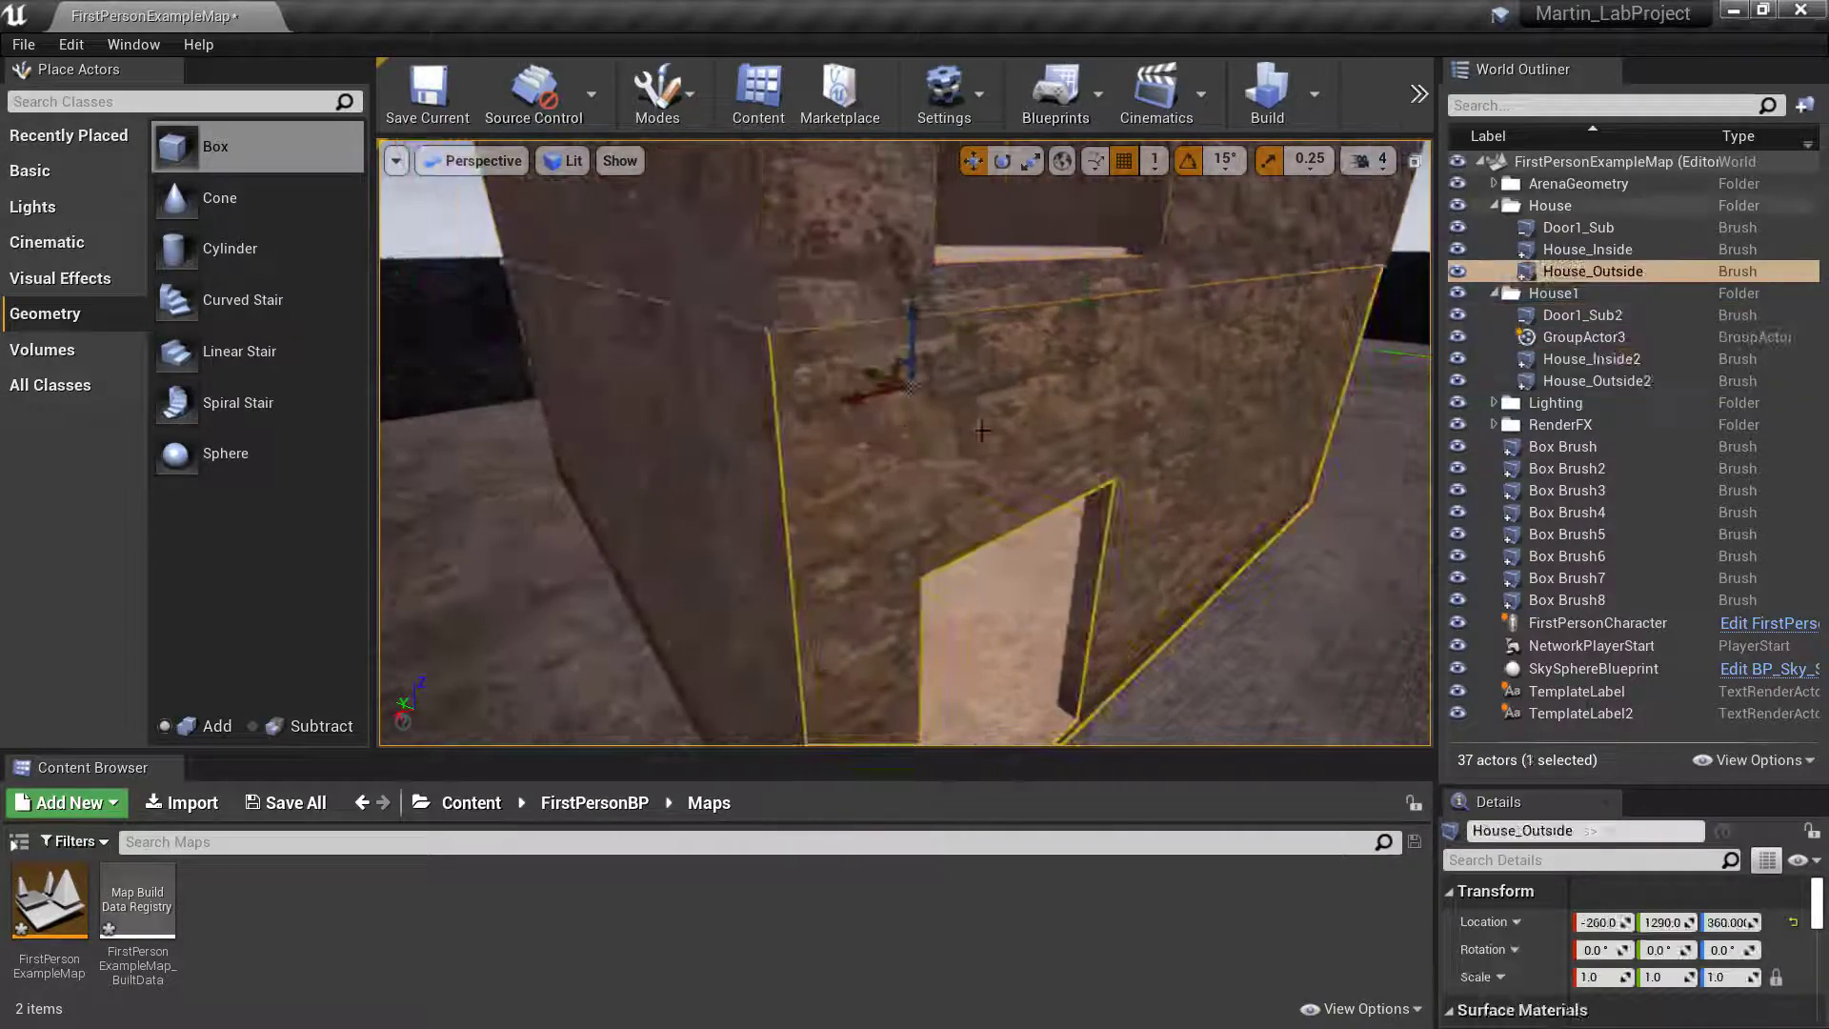
{"action": "right_click", "coordinate": [1482, 918]}
{"action": "left_click", "coordinate": [1476, 922]}
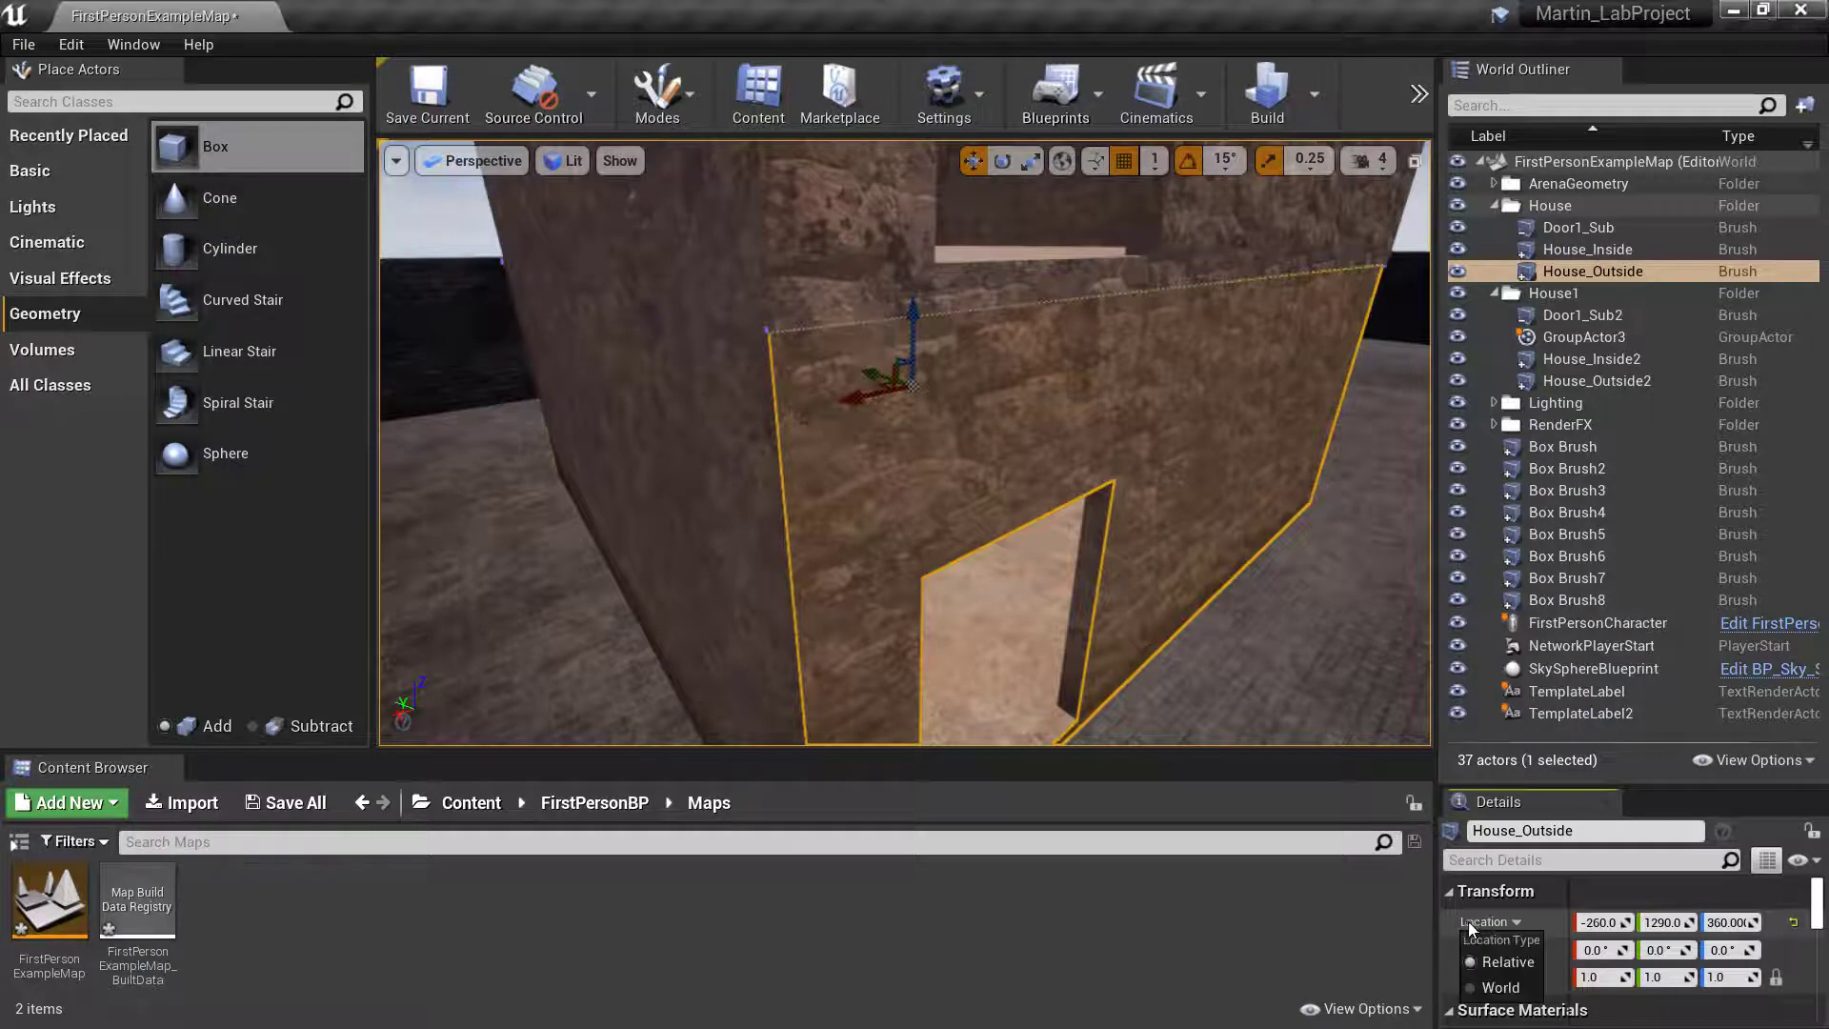
{"action": "left_click", "coordinate": [1481, 922]}
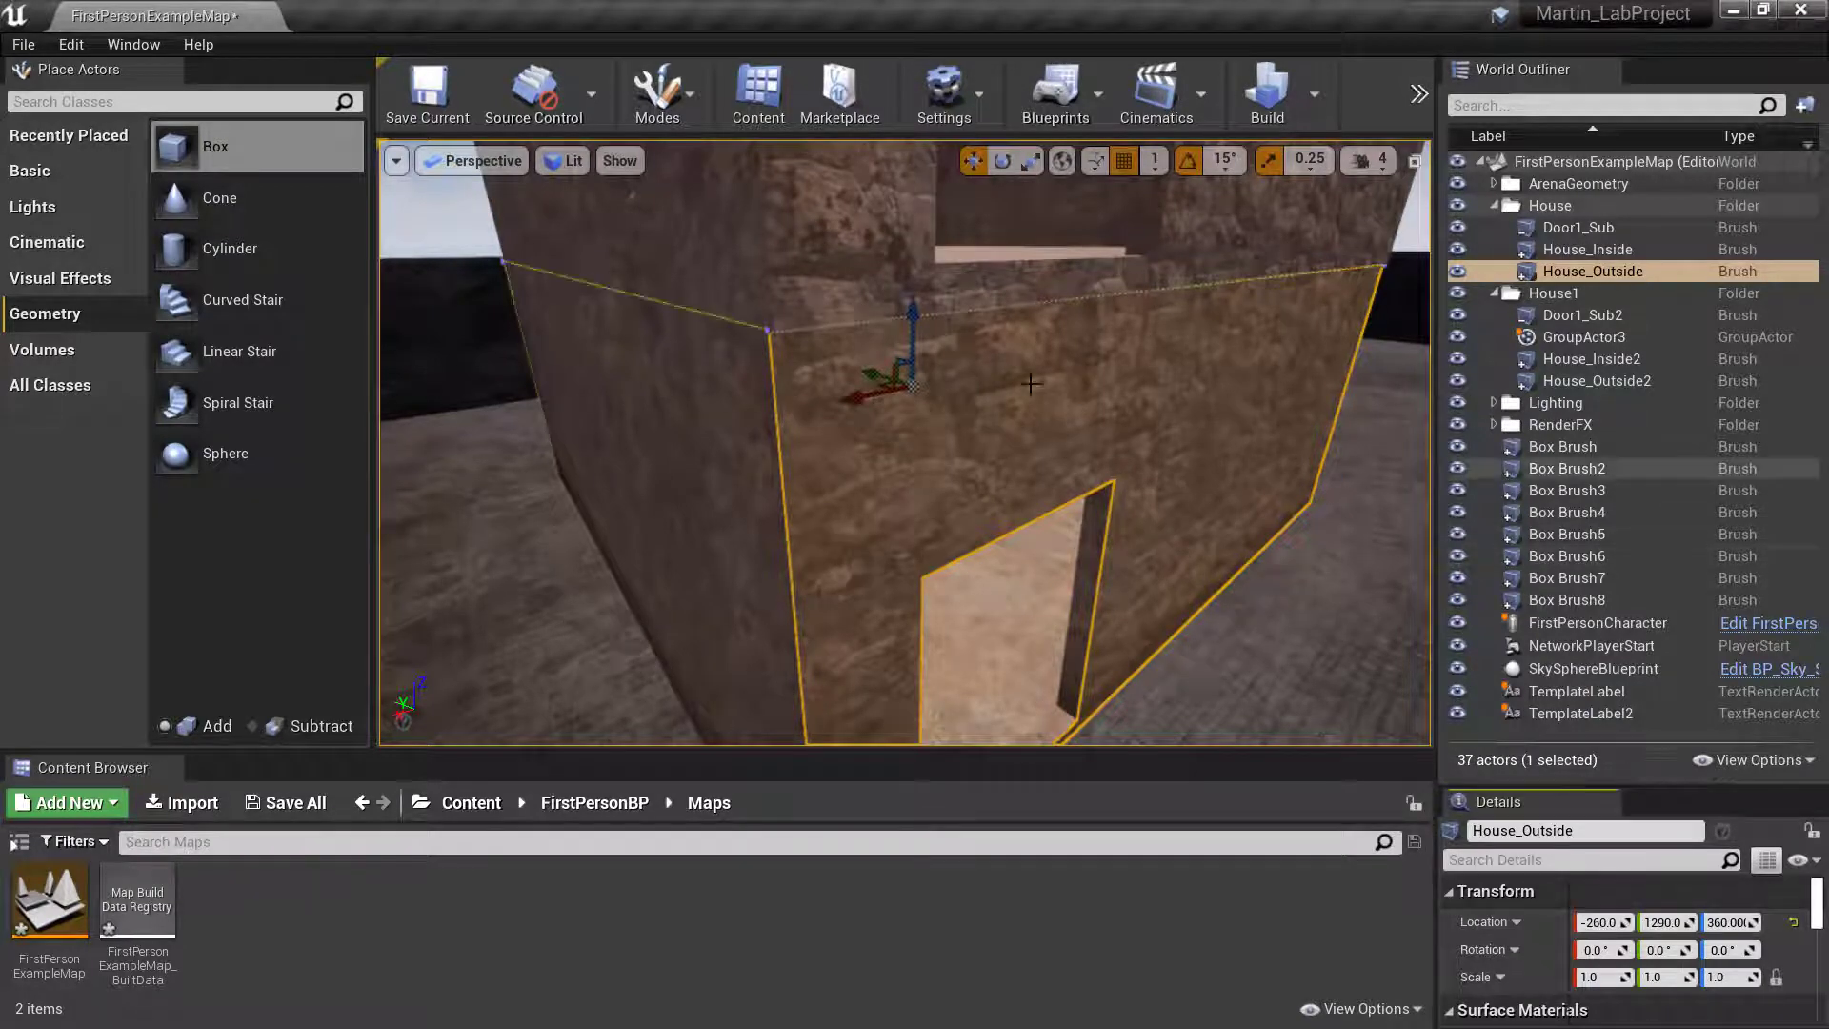
{"action": "right_click_drag", "start_coordinate": [1190, 410], "coordinate": [1191, 476]}
{"action": "right_click_drag", "start_coordinate": [1068, 295], "coordinate": [1068, 348]}
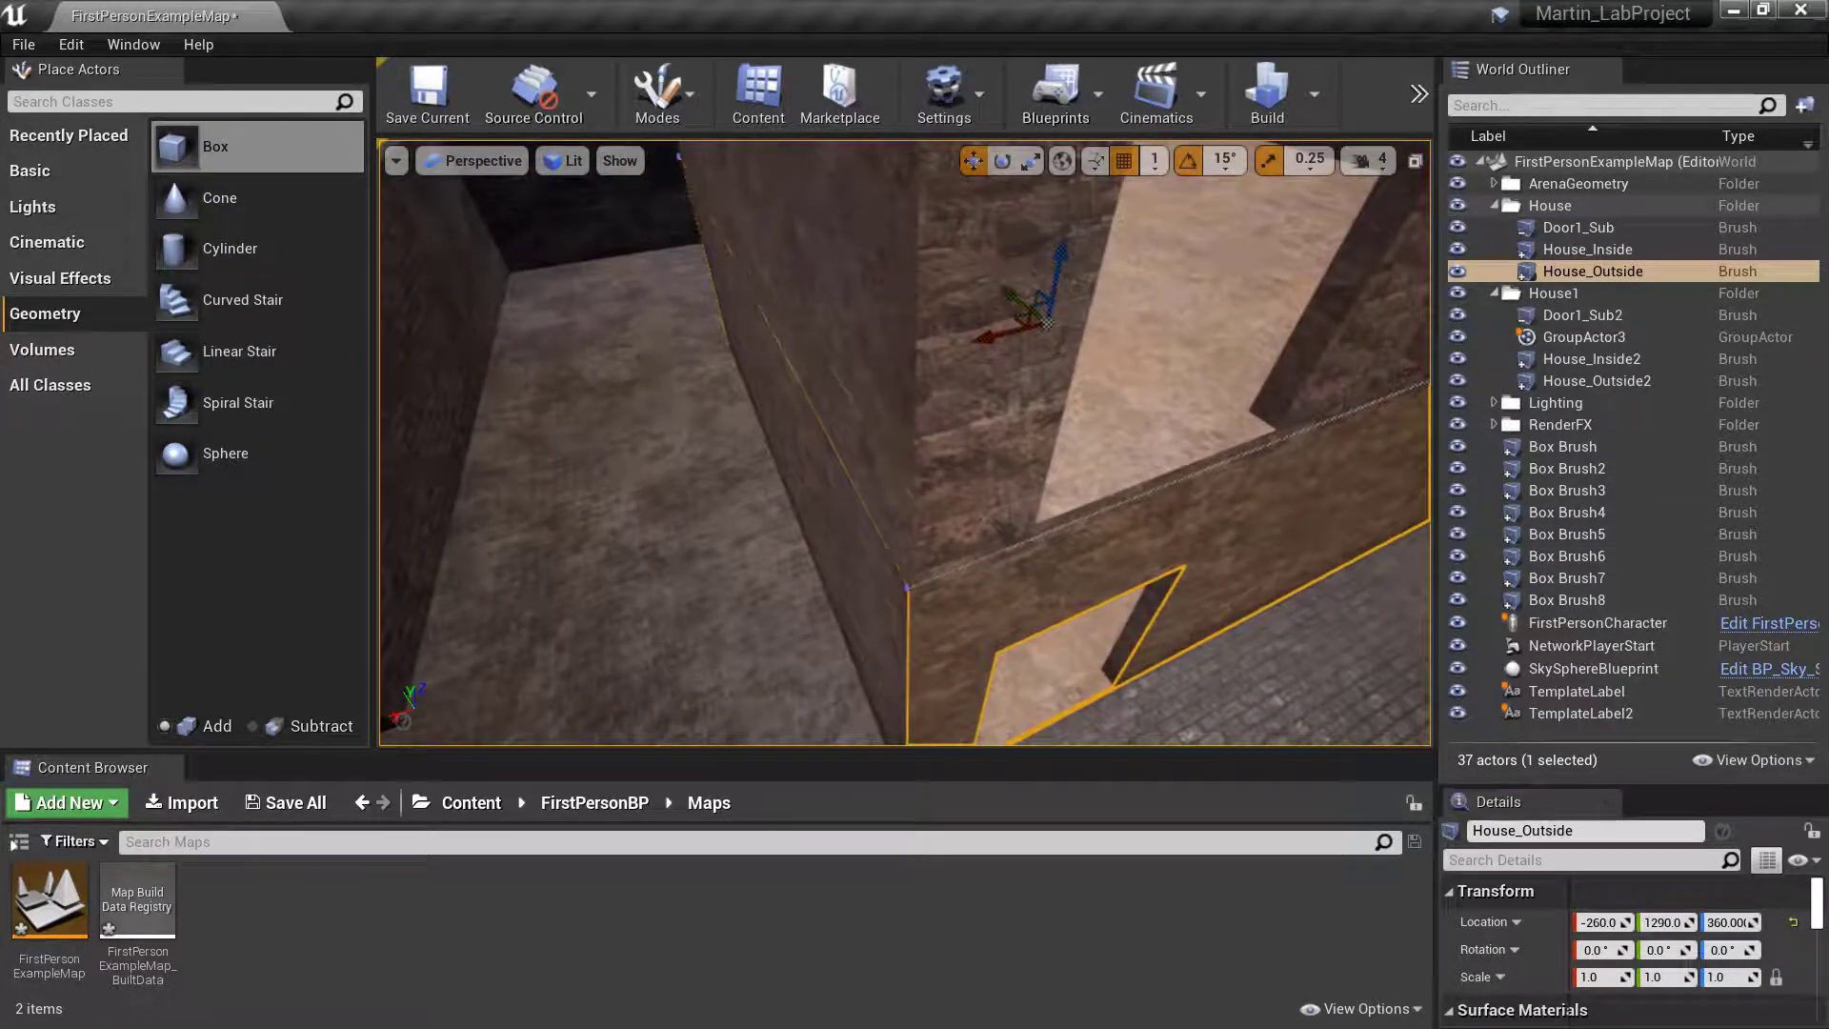
Select the upper-storey group and enlarge the details area to show more of its transform and surface properties.
{"action": "left_click", "coordinate": [1014, 409]}
{"action": "right_click_drag", "start_coordinate": [1014, 410], "coordinate": [977, 319]}
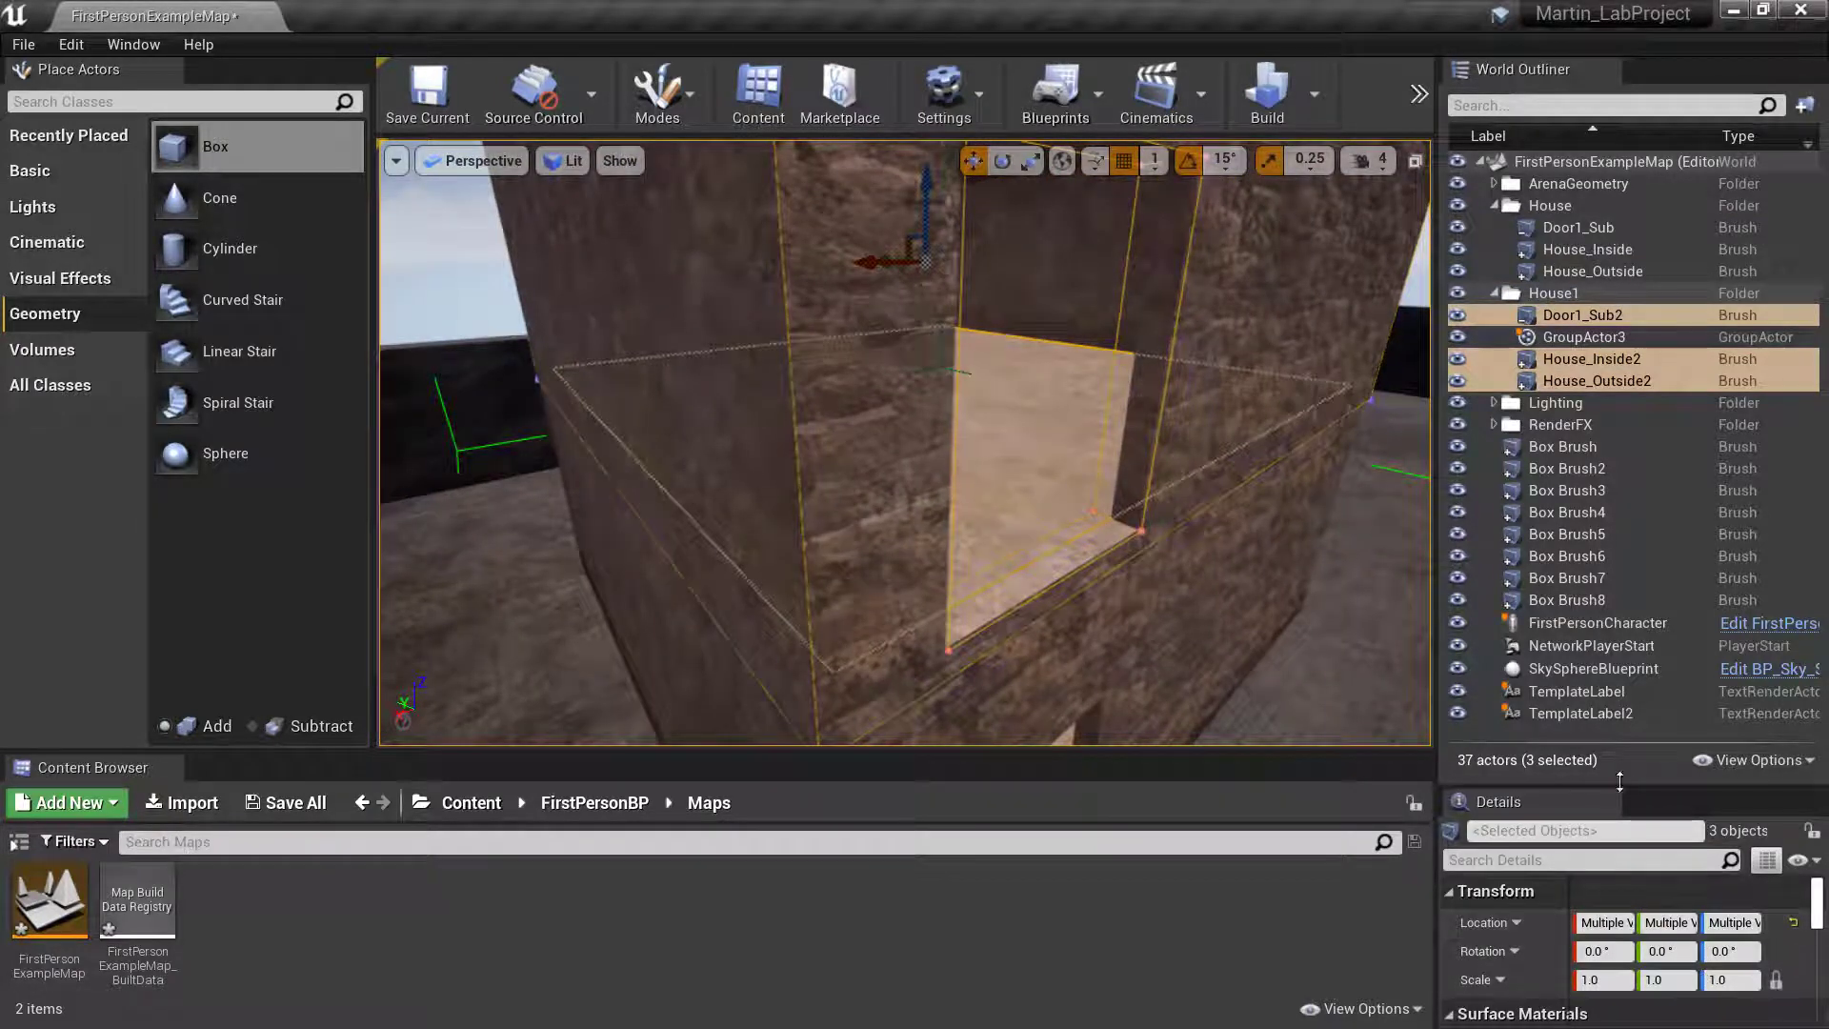
{"action": "left_click_drag", "start_coordinate": [1652, 787], "coordinate": [1652, 676]}
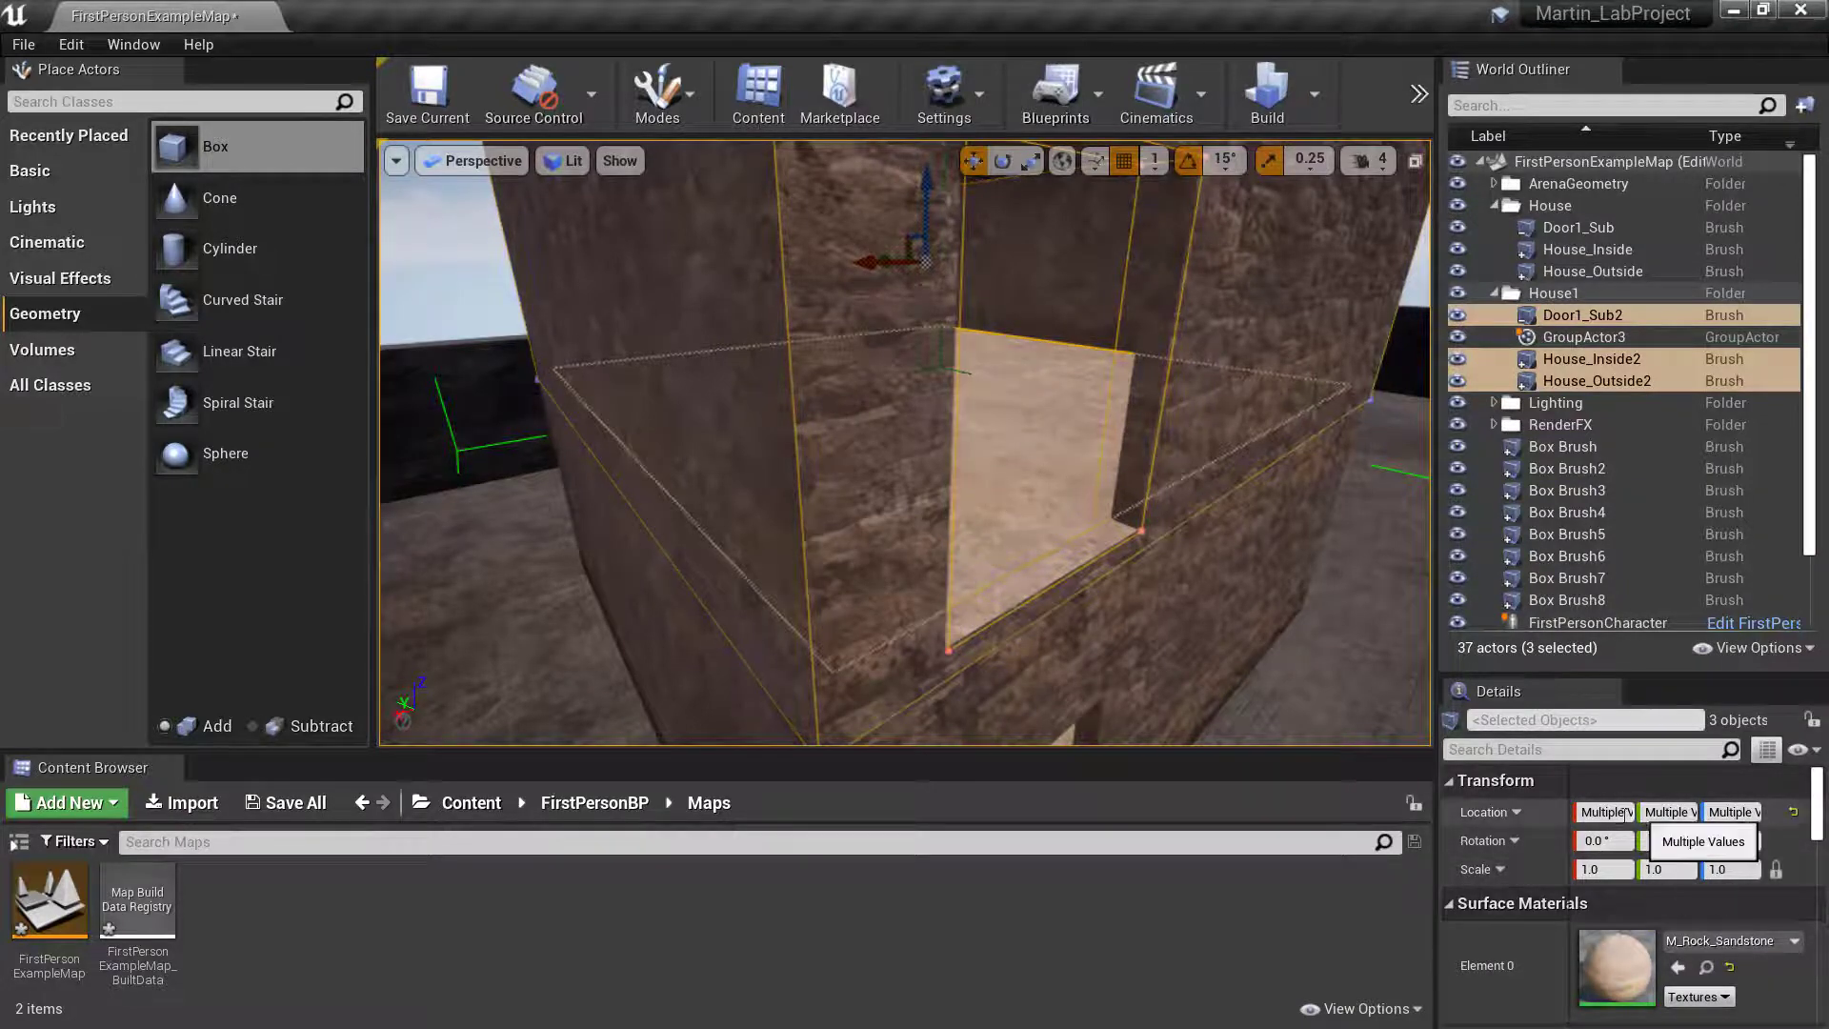
{"action": "mouse_move", "coordinate": [1175, 570]}
{"action": "right_mouse_down"}
{"action": "mouse_move", "coordinate": [1176, 657]}
{"action": "mouse_move", "coordinate": [1143, 666]}
{"action": "mouse_move", "coordinate": [1143, 609]}
{"action": "mouse_move", "coordinate": [1174, 569]}
{"action": "right_mouse_up"}
{"action": "right_click_drag", "start_coordinate": [1092, 361], "coordinate": [1093, 361]}
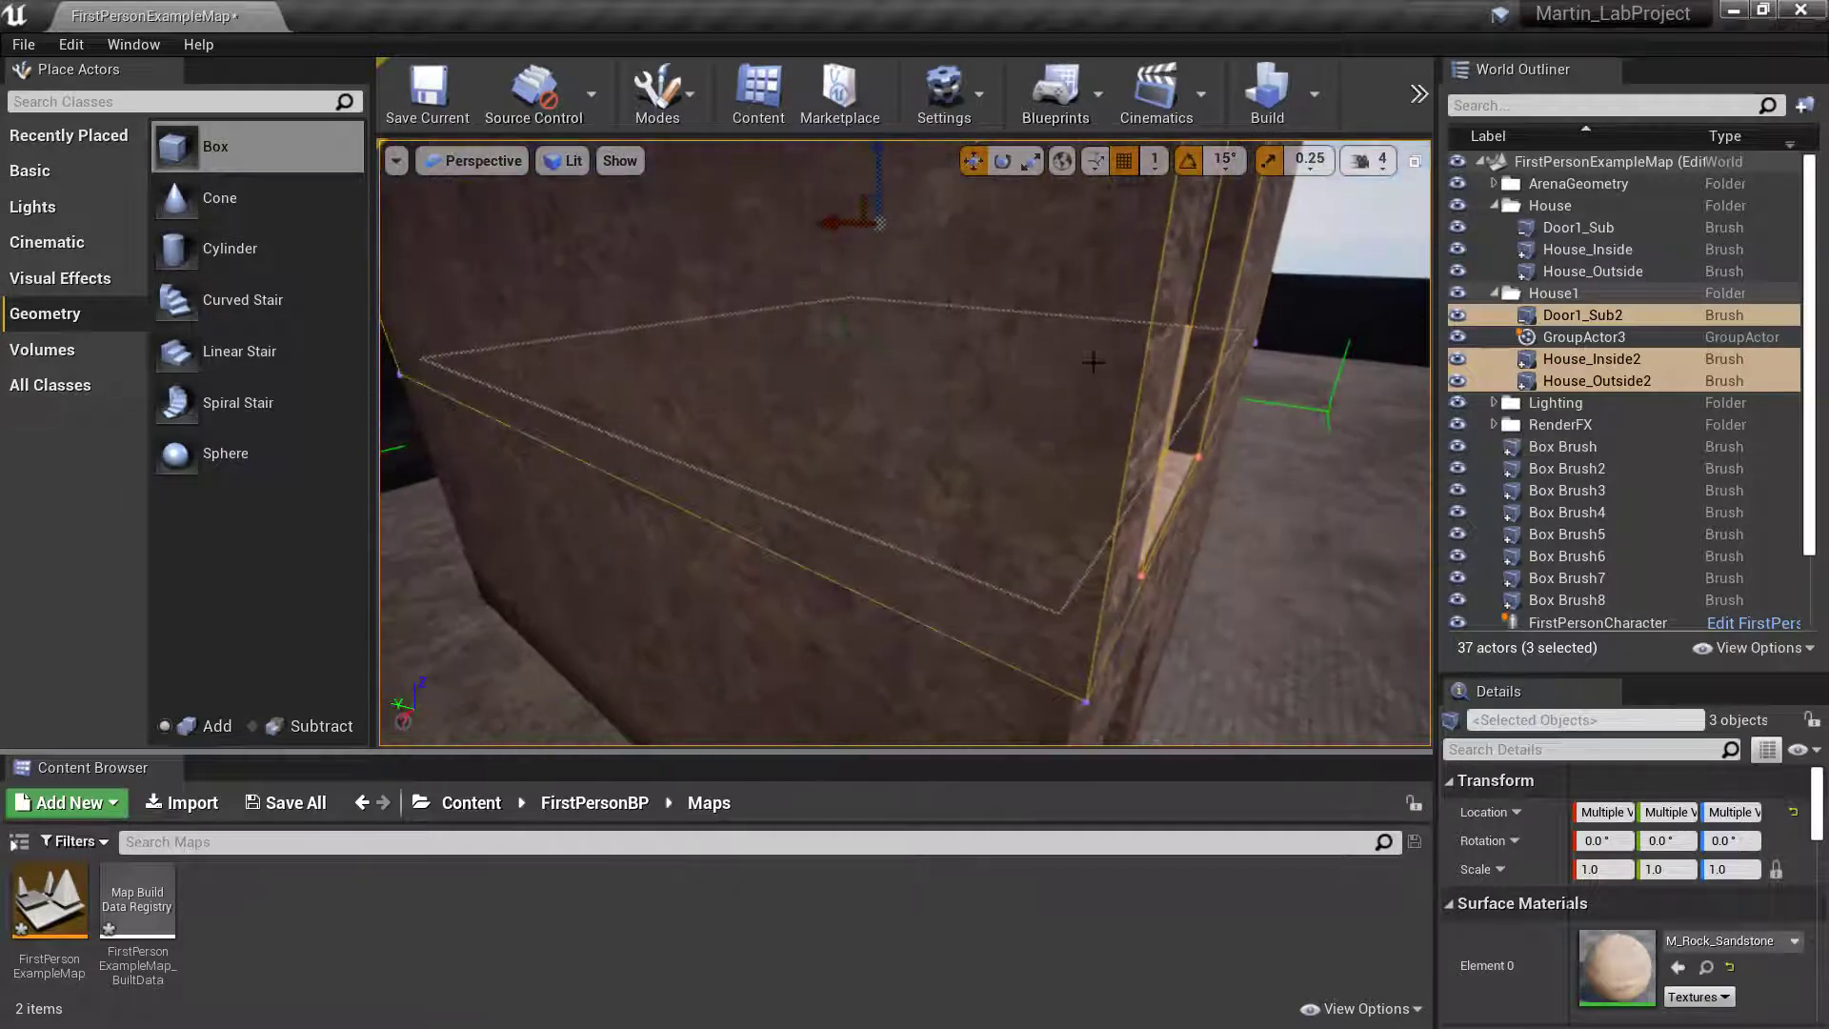
Nudge the grouped upper storey horizontally in small amounts to line its walls up with the storey below.
{"action": "right_click_drag", "start_coordinate": [943, 247], "coordinate": [943, 247]}
{"action": "left_click_drag", "start_coordinate": [1020, 246], "coordinate": [1033, 246]}
{"action": "right_click_drag", "start_coordinate": [1032, 246], "coordinate": [1104, 284]}
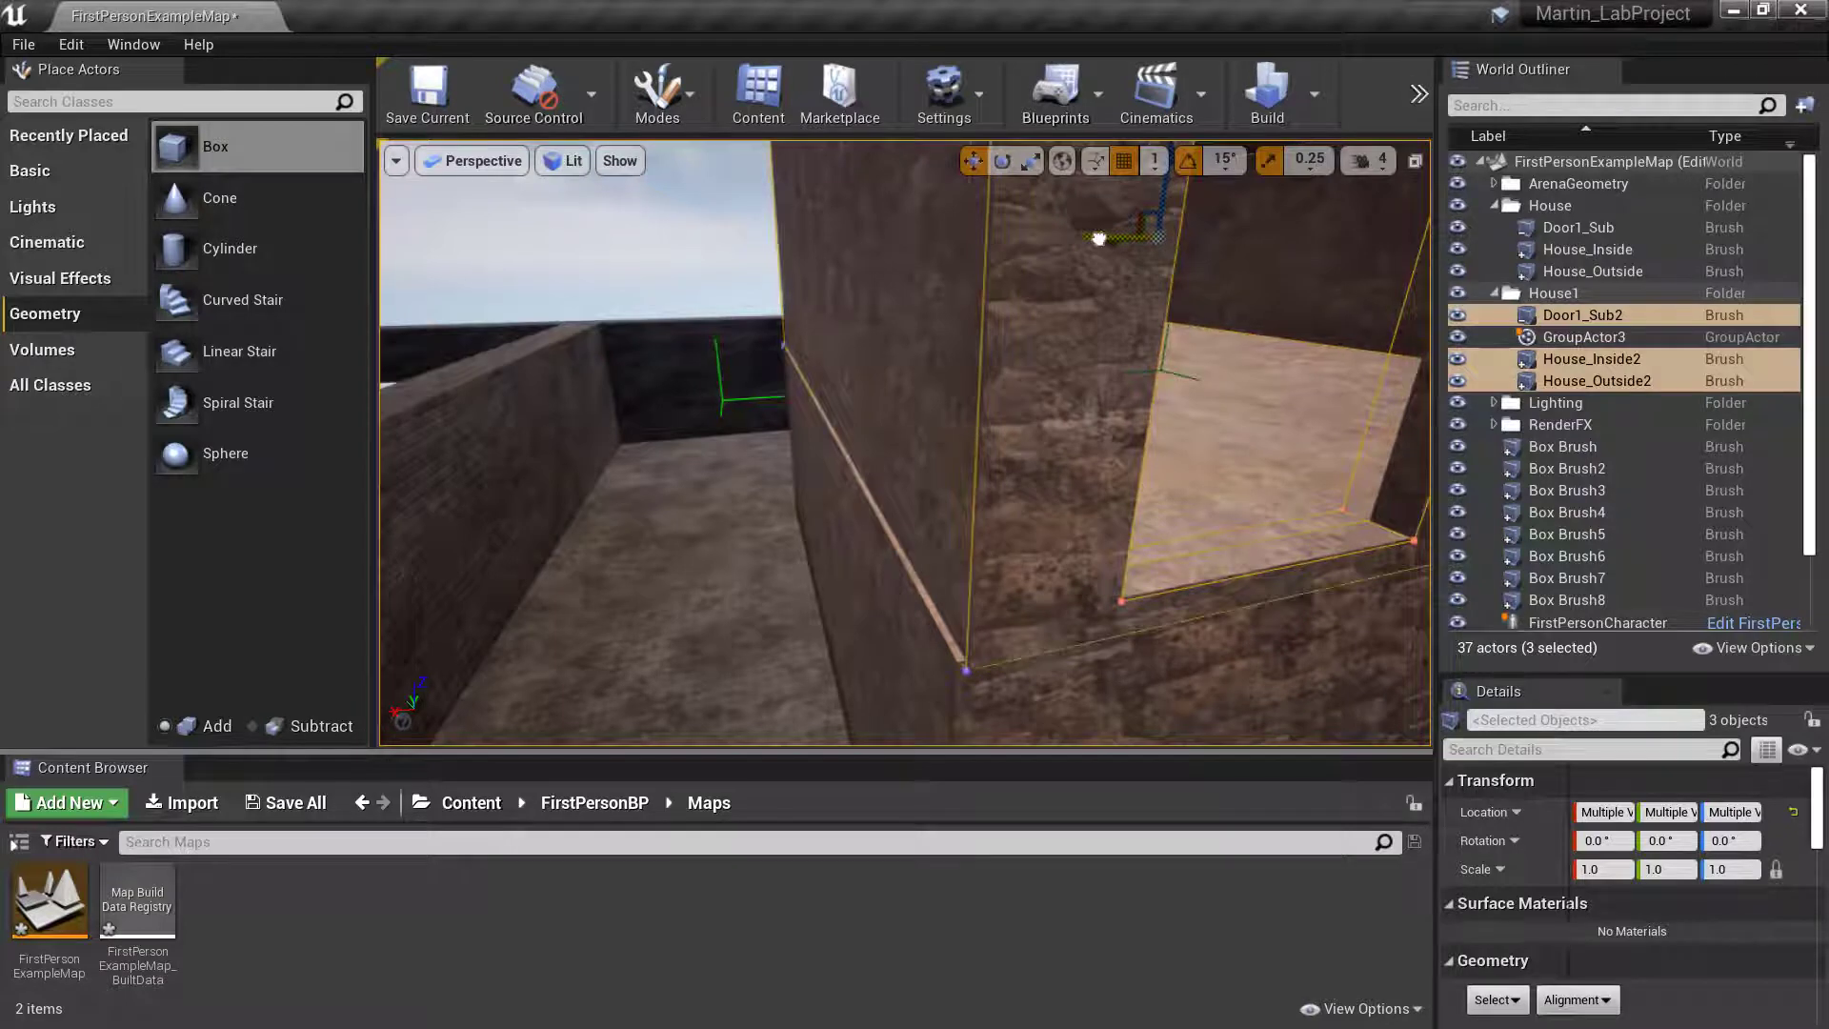
{"action": "left_click_drag", "start_coordinate": [1098, 238], "coordinate": [1096, 239]}
{"action": "right_click_drag", "start_coordinate": [1094, 327], "coordinate": [1094, 327]}
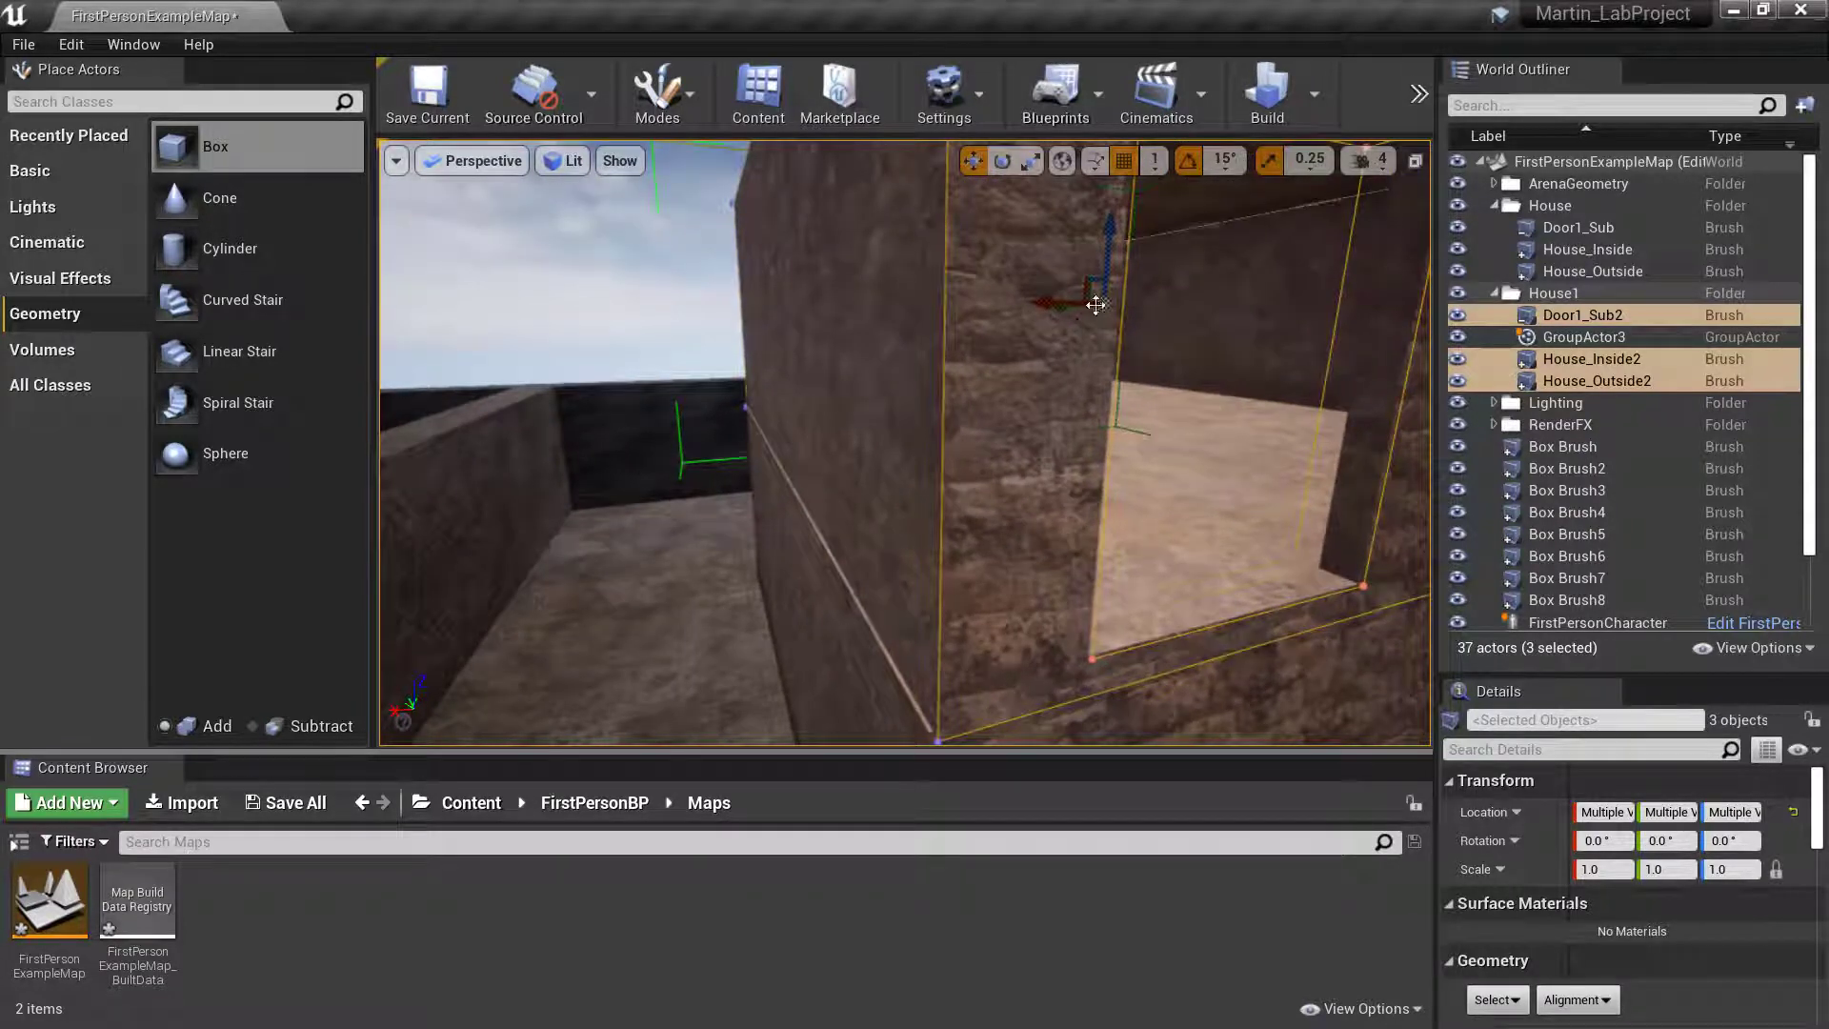
{"action": "left_click_drag", "start_coordinate": [1058, 301], "coordinate": [1053, 301]}
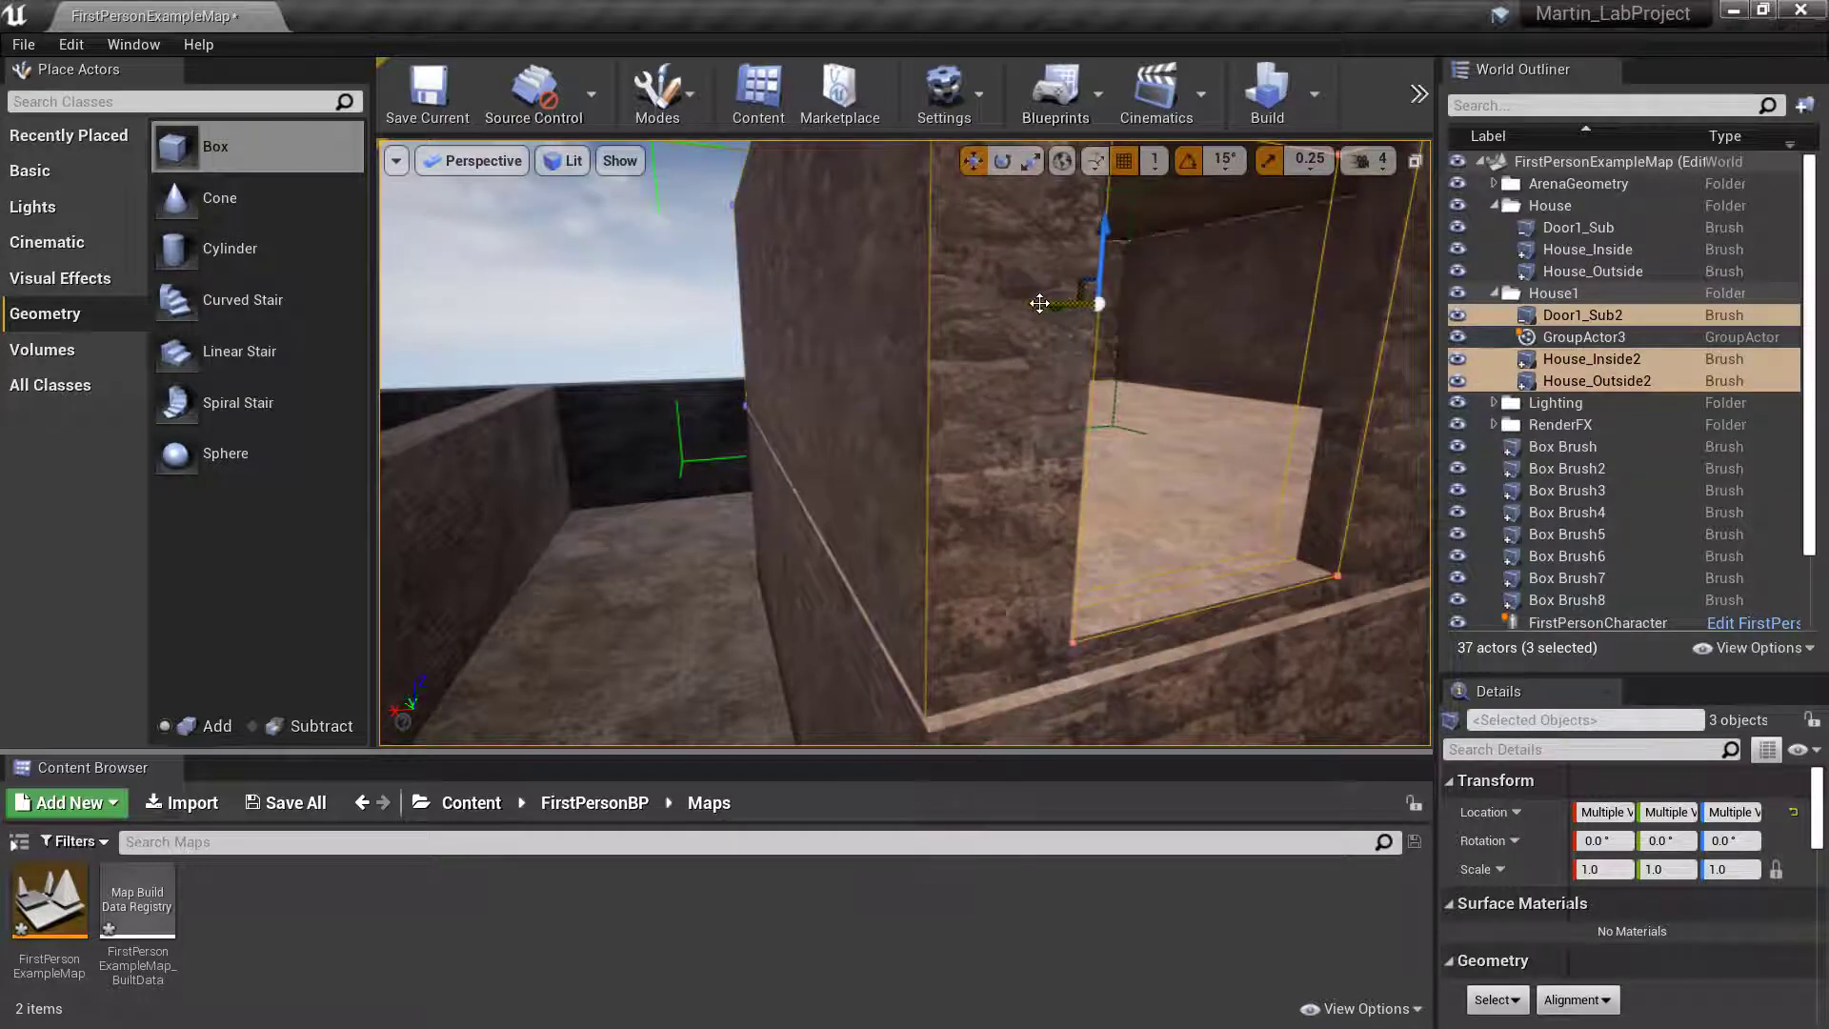
{"action": "left_click_drag", "start_coordinate": [1037, 303], "coordinate": [1042, 303]}
{"action": "left_click_drag", "start_coordinate": [1050, 302], "coordinate": [1036, 302]}
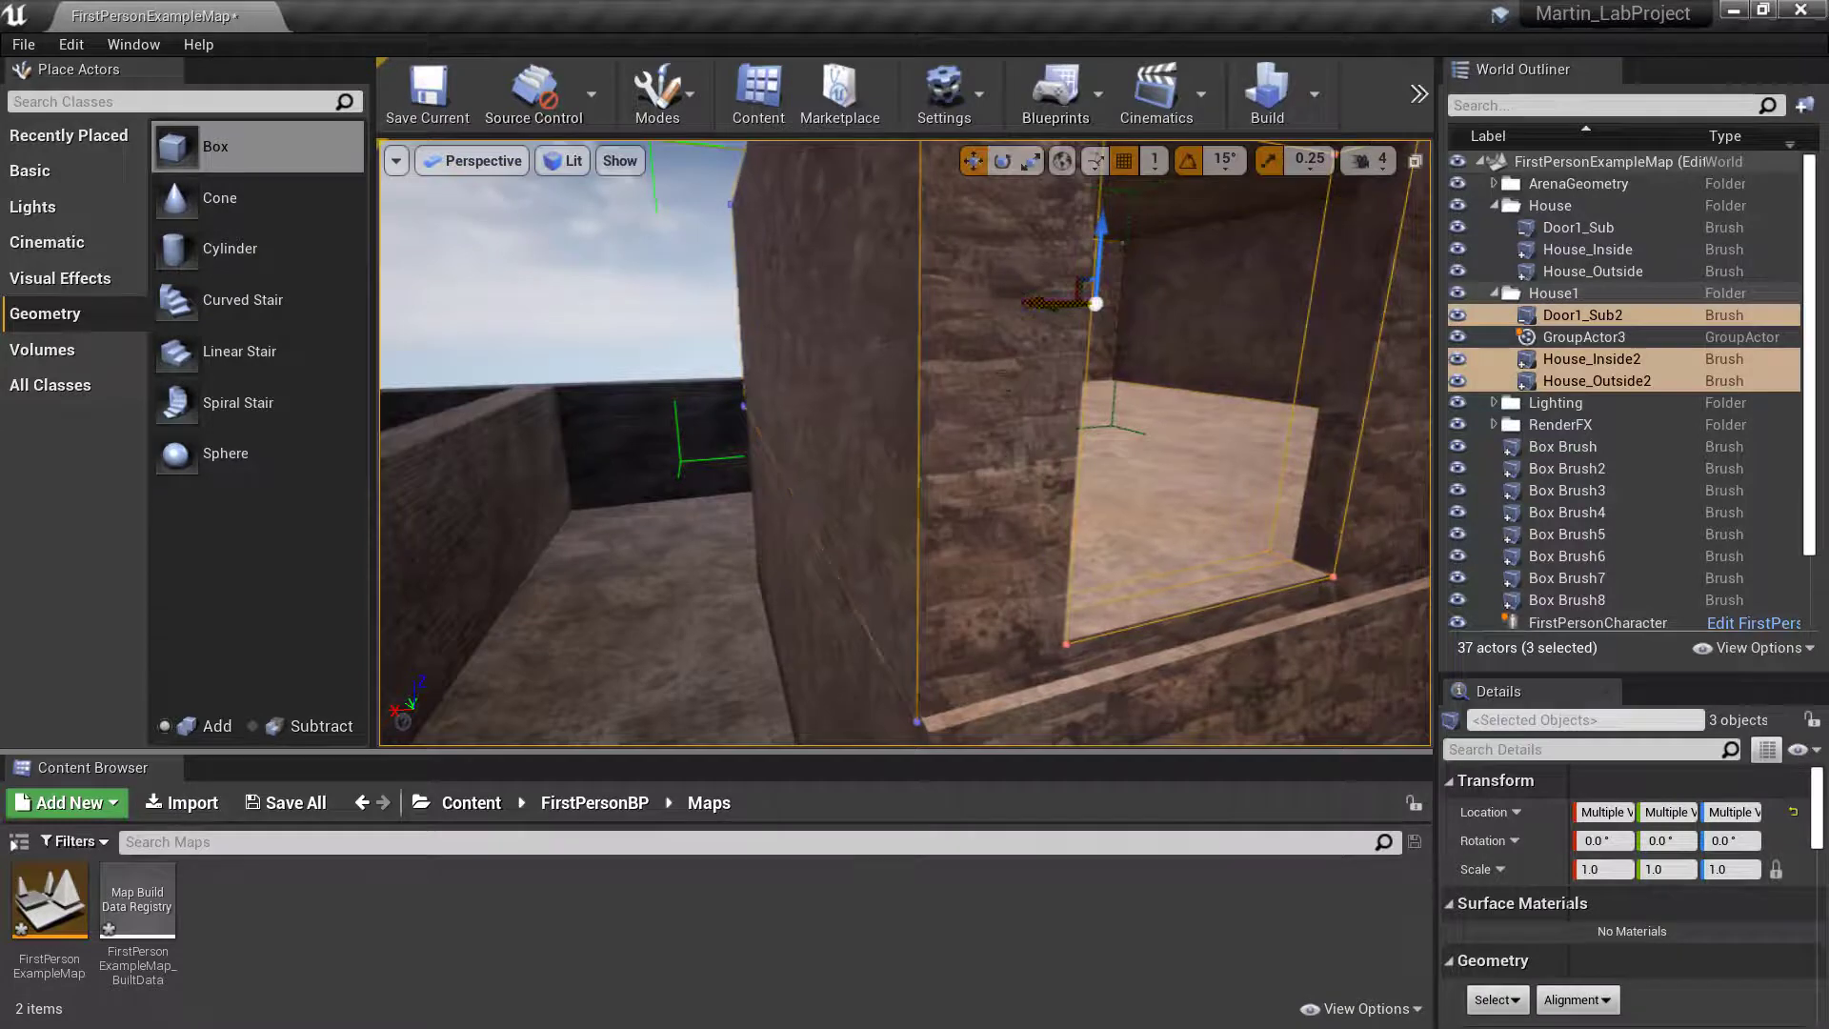
Examine the storeys' alignment and compare selecting the lower House_Outside brush, the upper-storey group and GroupActor3.
{"action": "mouse_move", "coordinate": [1036, 302]}
{"action": "right_mouse_down"}
{"action": "mouse_move", "coordinate": [991, 400]}
{"action": "mouse_move", "coordinate": [1016, 200]}
{"action": "right_mouse_up"}
{"action": "right_click_drag", "start_coordinate": [1020, 495], "coordinate": [1376, 624]}
{"action": "right_click_drag", "start_coordinate": [1143, 576], "coordinate": [1107, 464]}
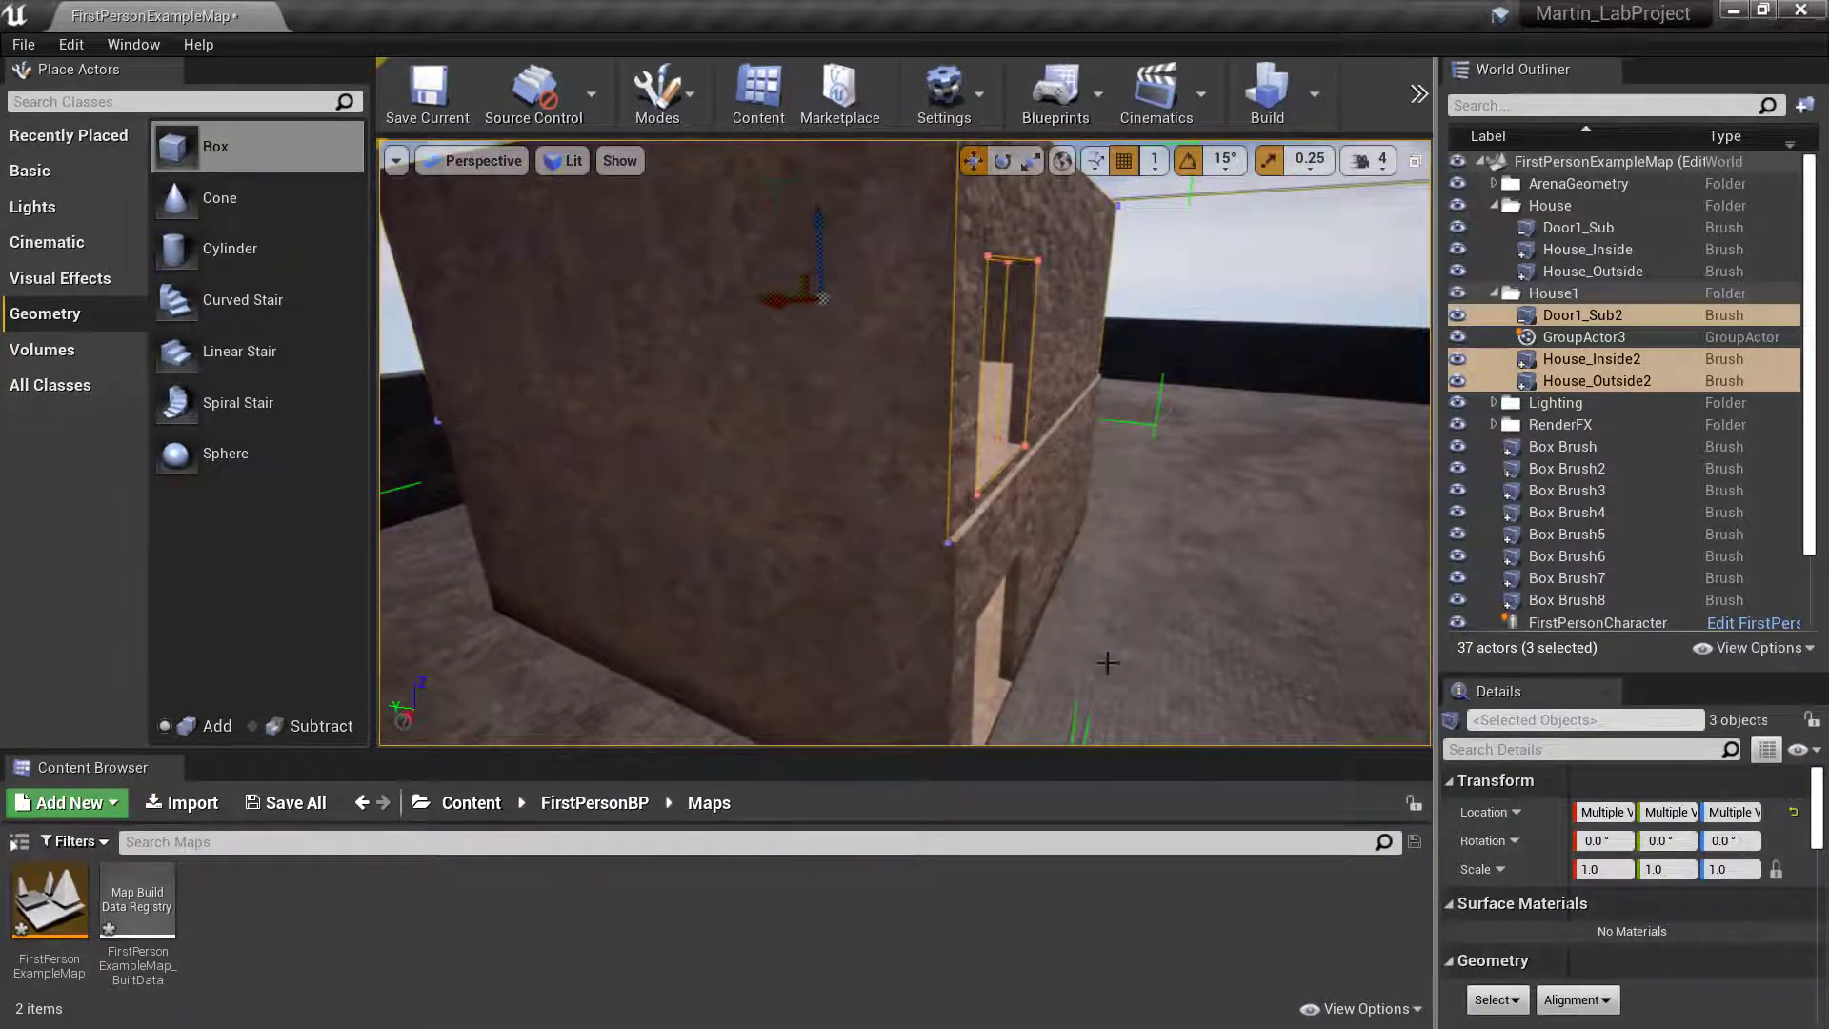
{"action": "left_click", "coordinate": [895, 624]}
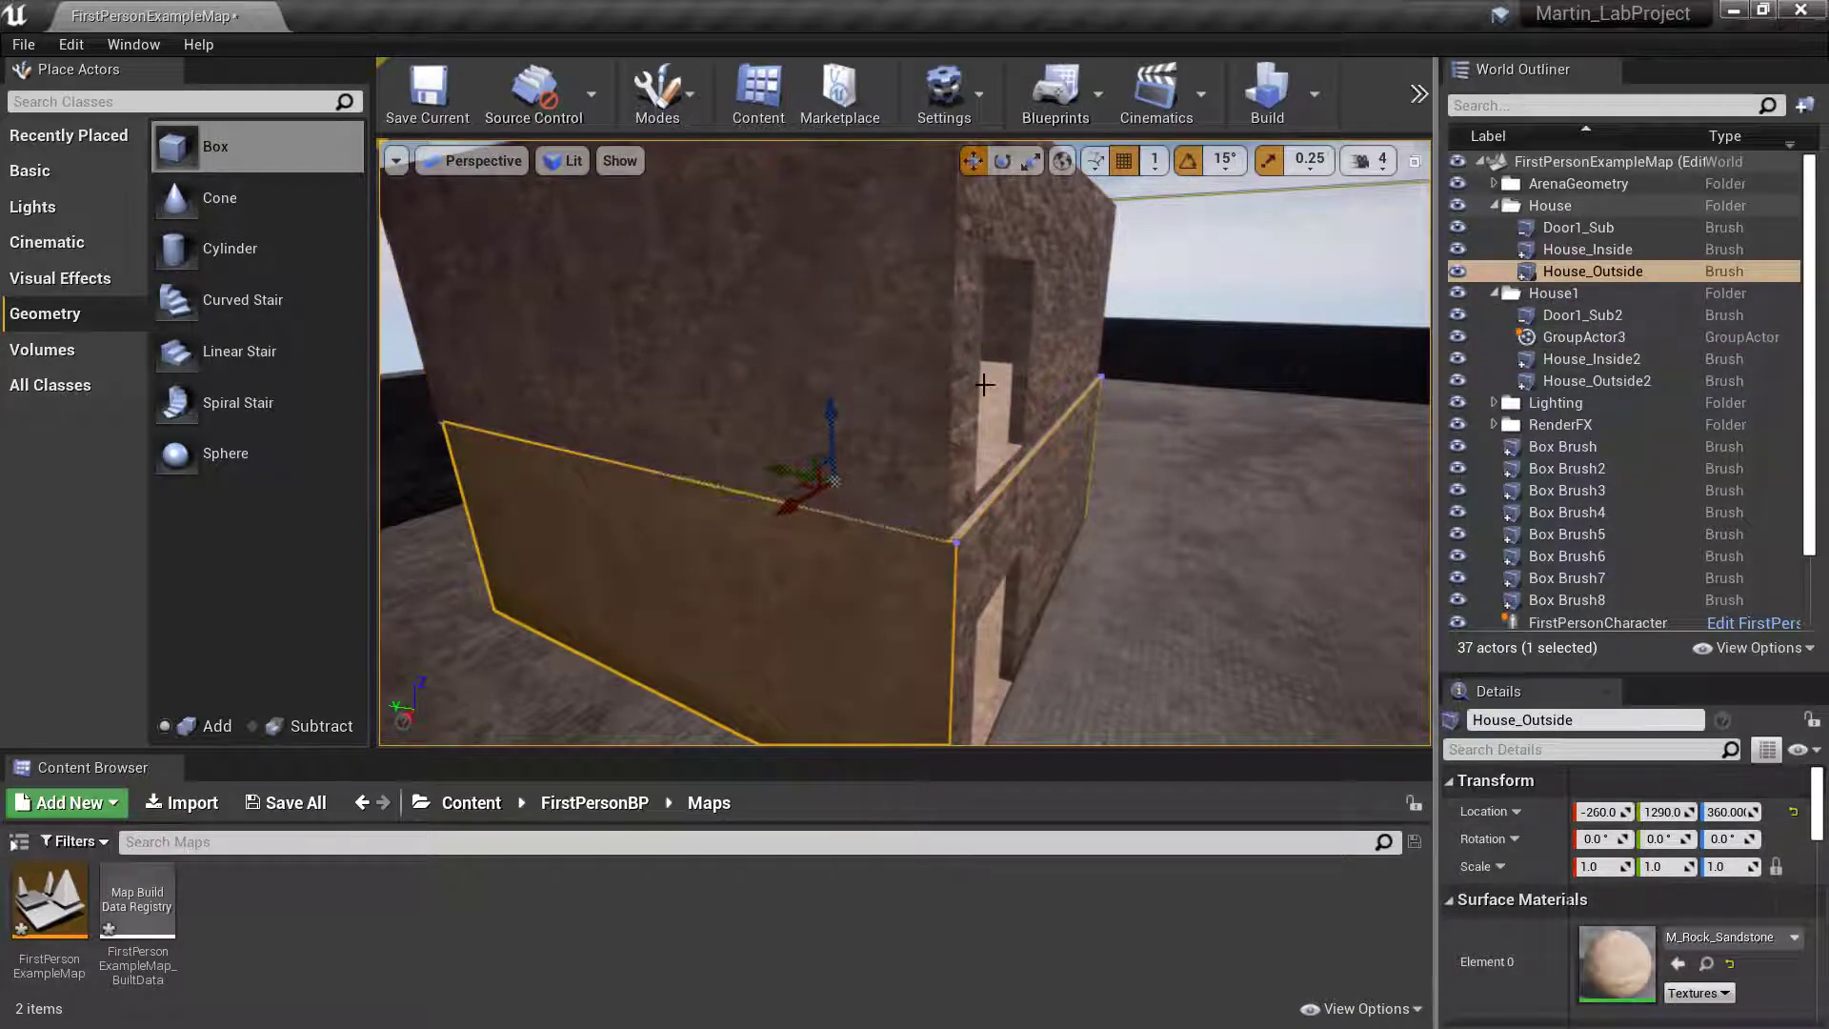
{"action": "left_click", "coordinate": [918, 360]}
{"action": "left_click", "coordinate": [1582, 341]}
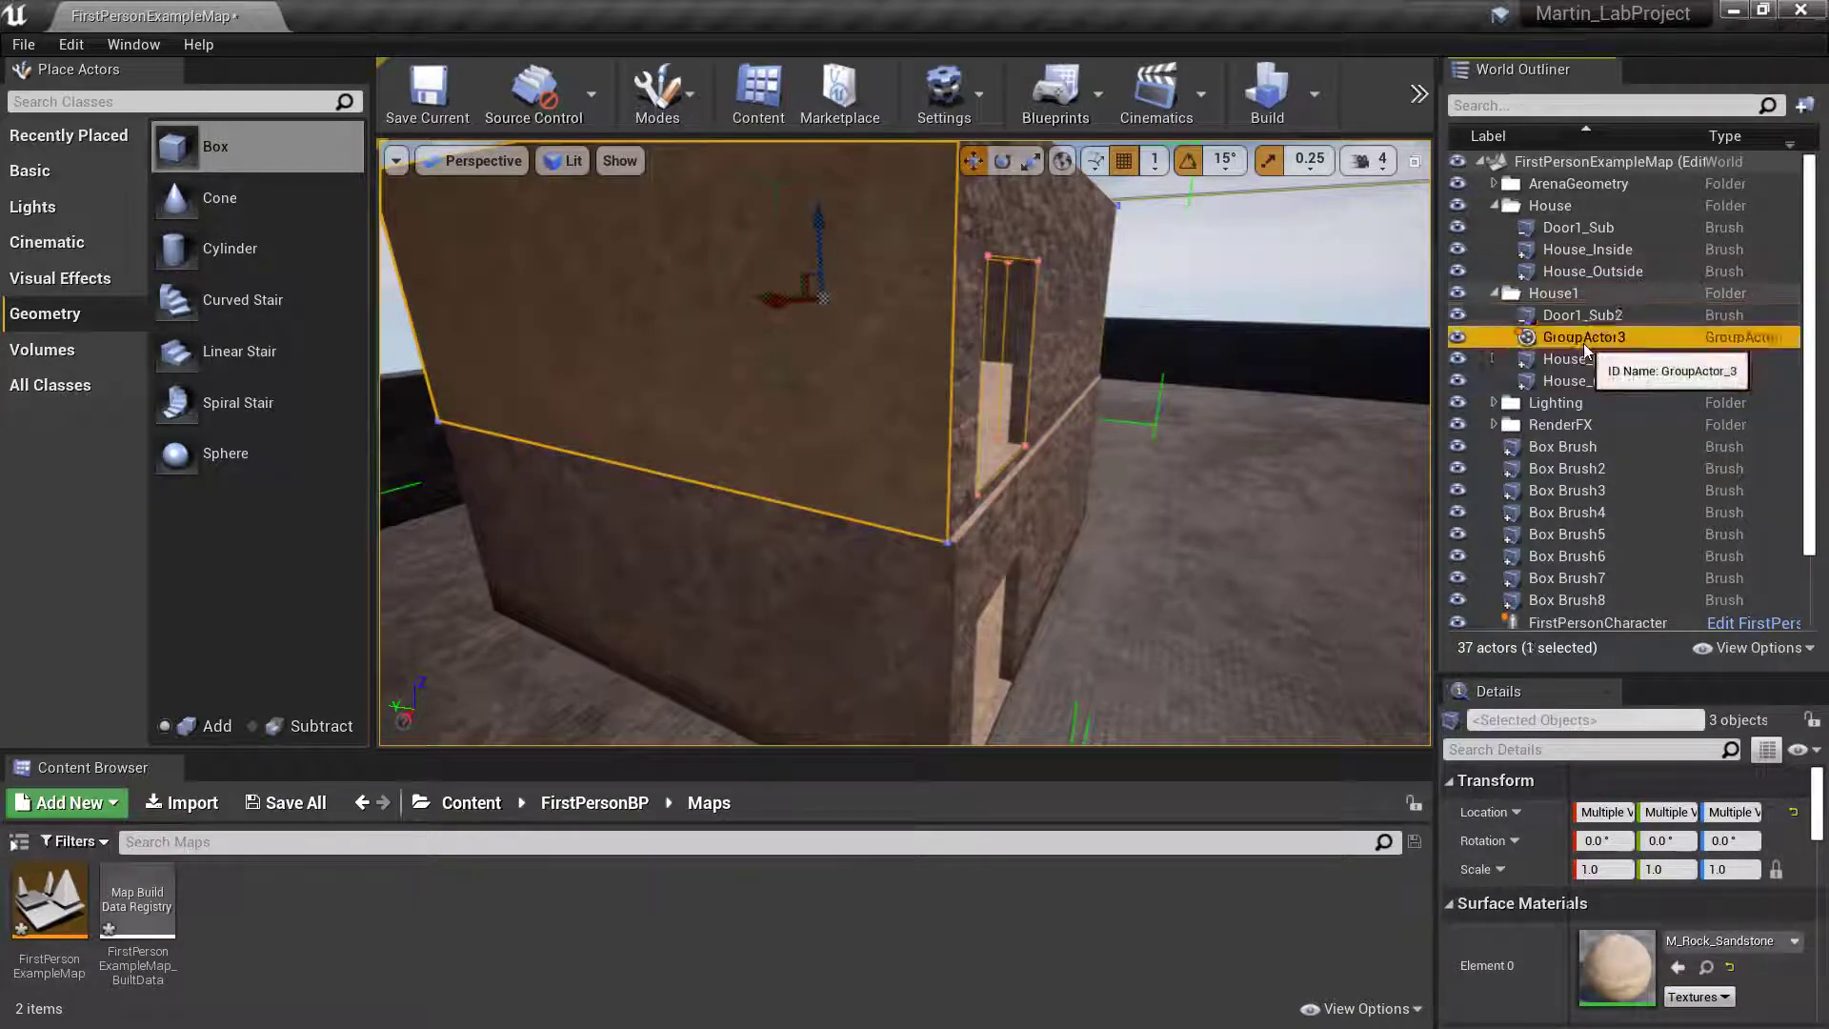
{"action": "left_click", "coordinate": [1083, 491]}
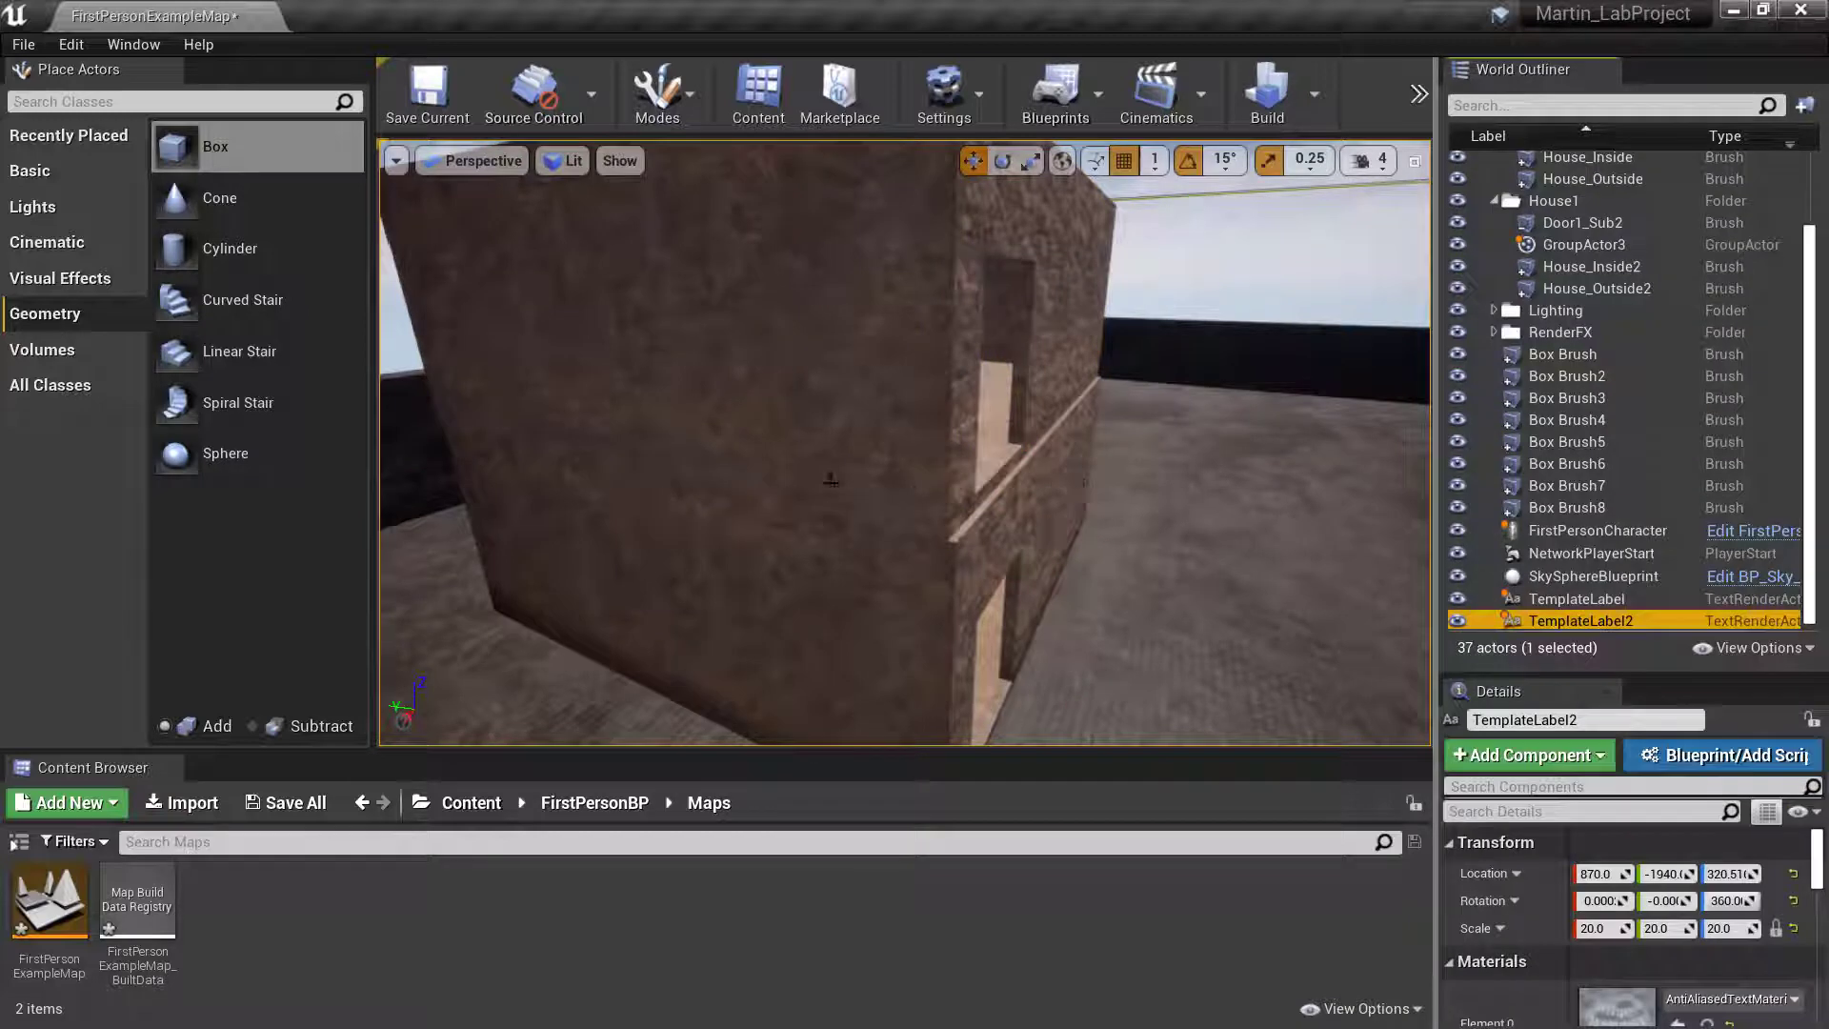
Raise the upper-storey group and snap it down onto the lower storey, undoing a second raise.
{"action": "right_click_drag", "start_coordinate": [991, 409], "coordinate": [1038, 372]}
{"action": "key", "text": "w"}
{"action": "key", "text": "w"}
{"action": "key", "text": "s"}
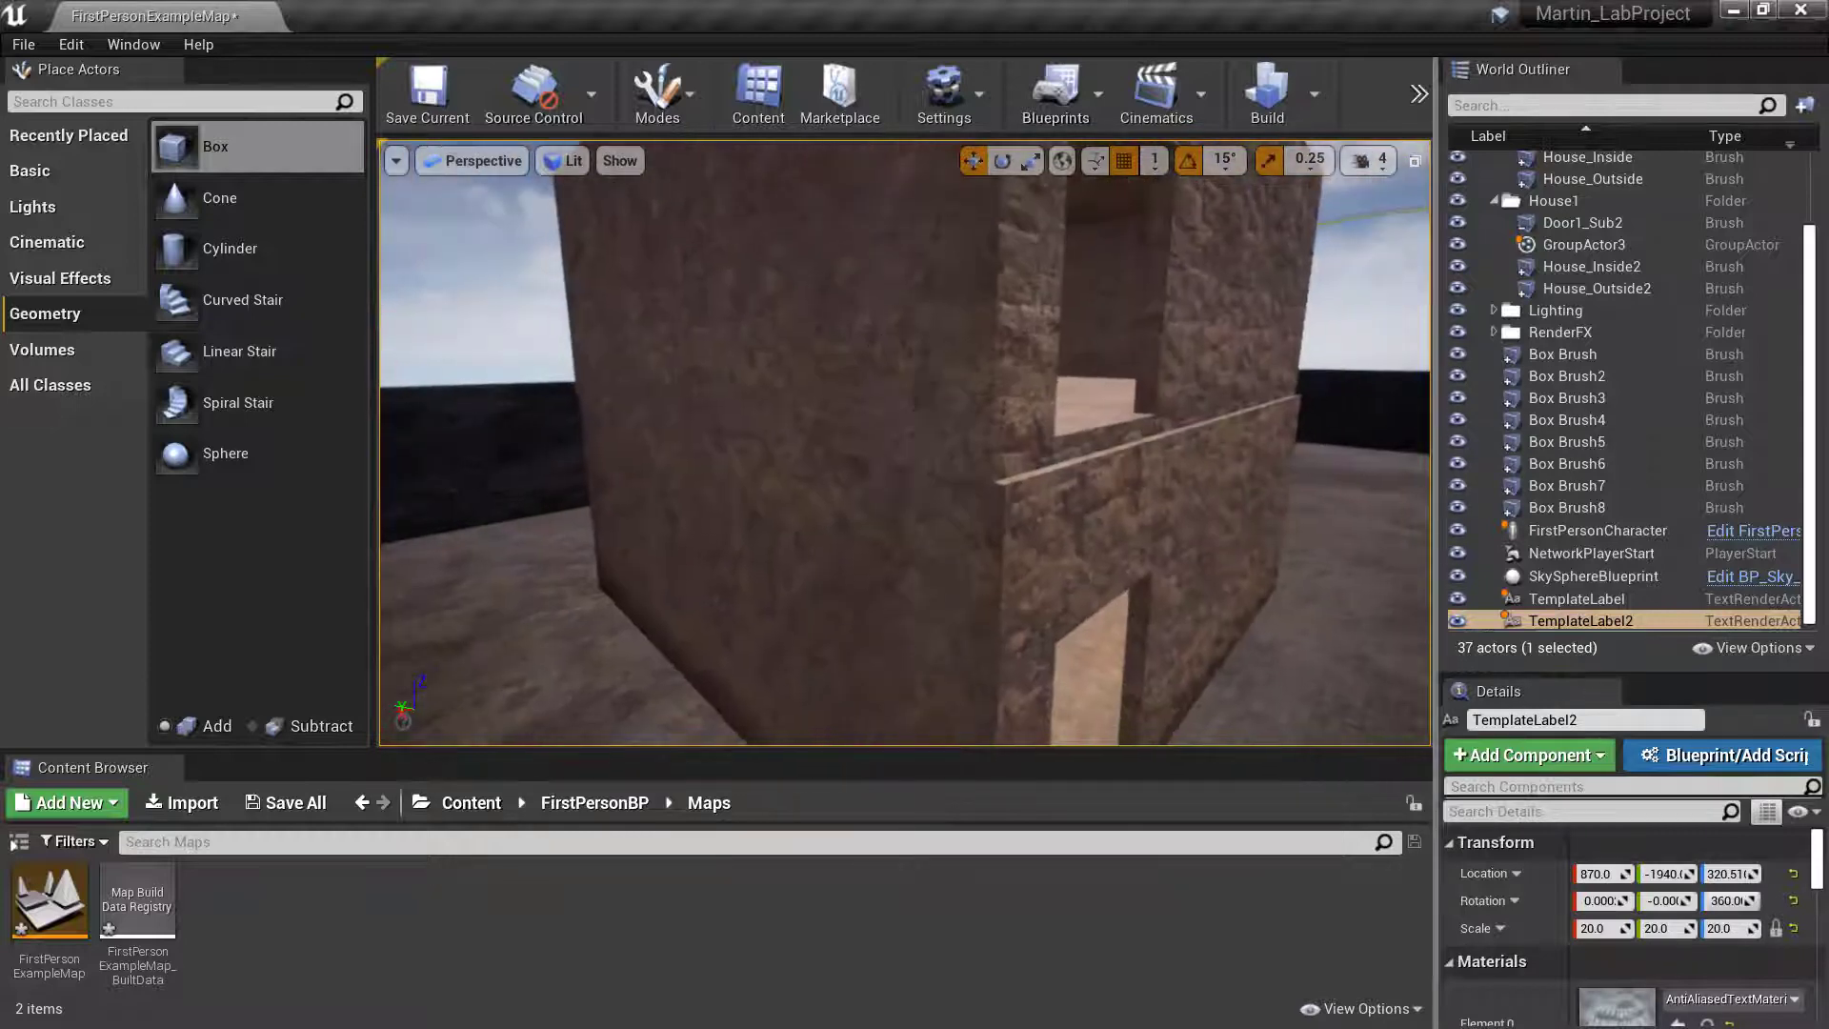
{"action": "left_click", "coordinate": [910, 190]}
{"action": "left_click_drag", "start_coordinate": [939, 239], "coordinate": [940, 203]}
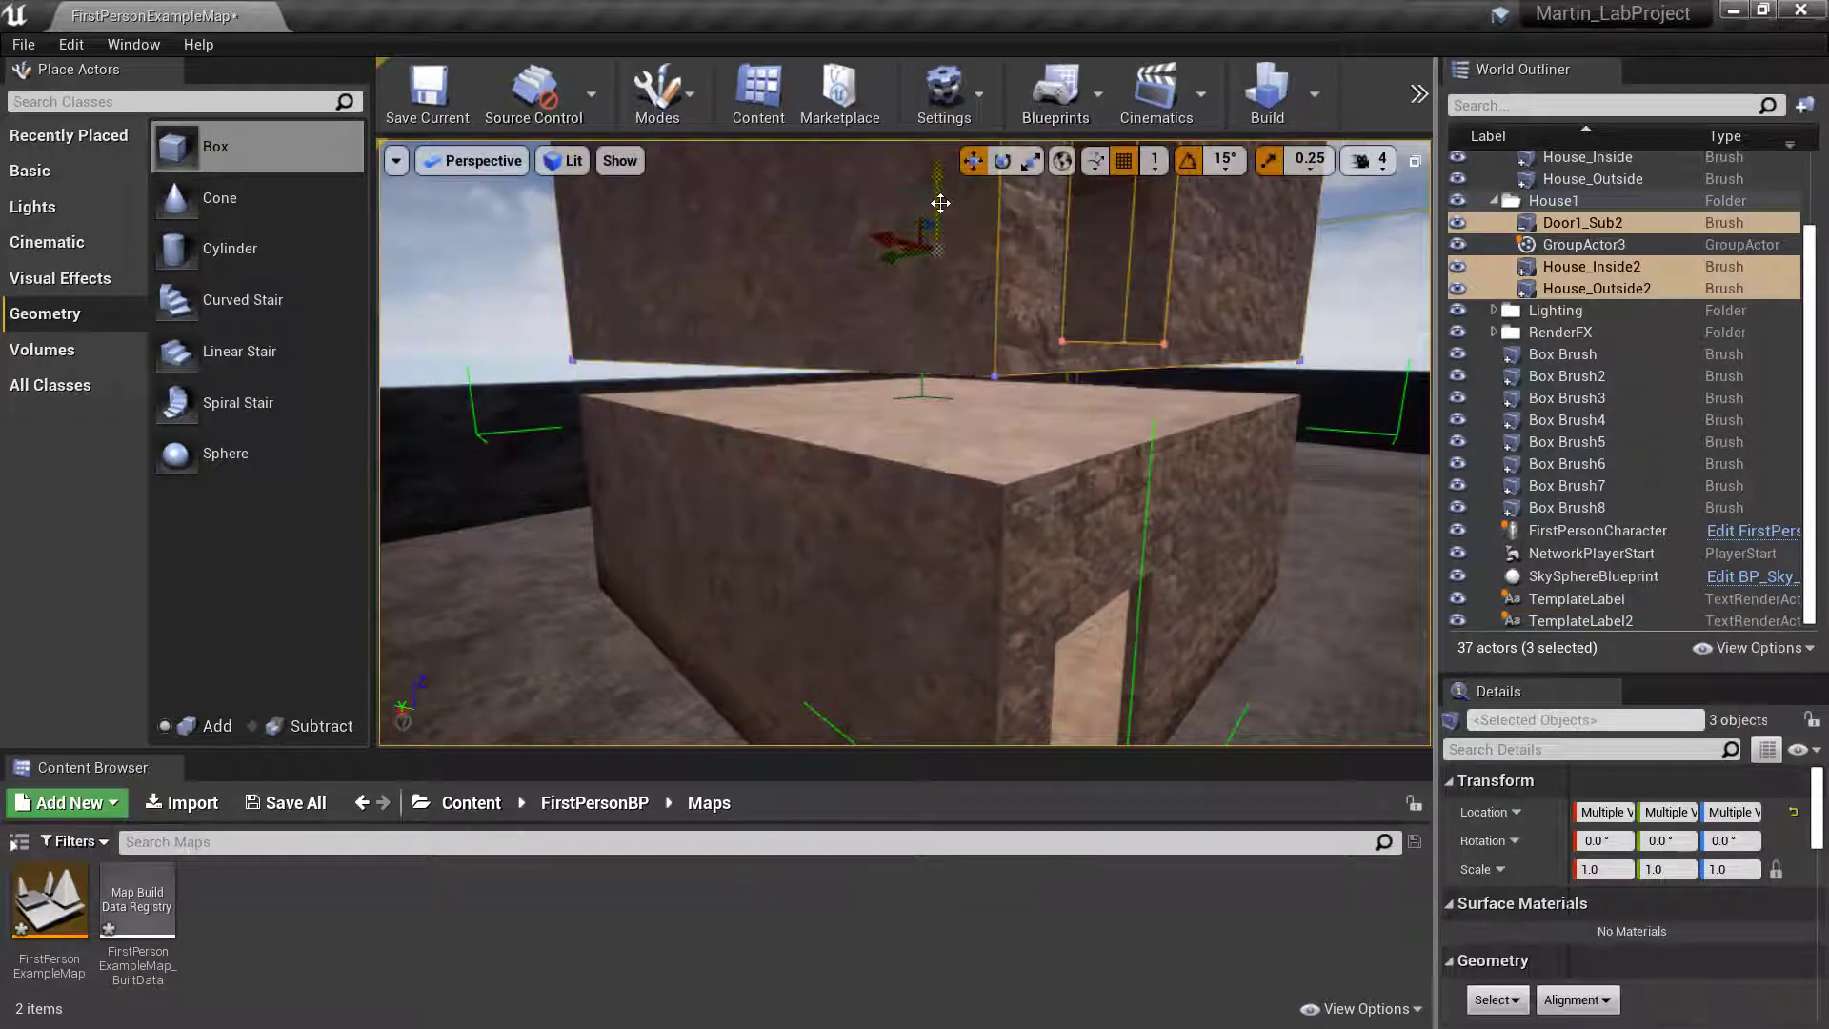
{"action": "key", "text": "End"}
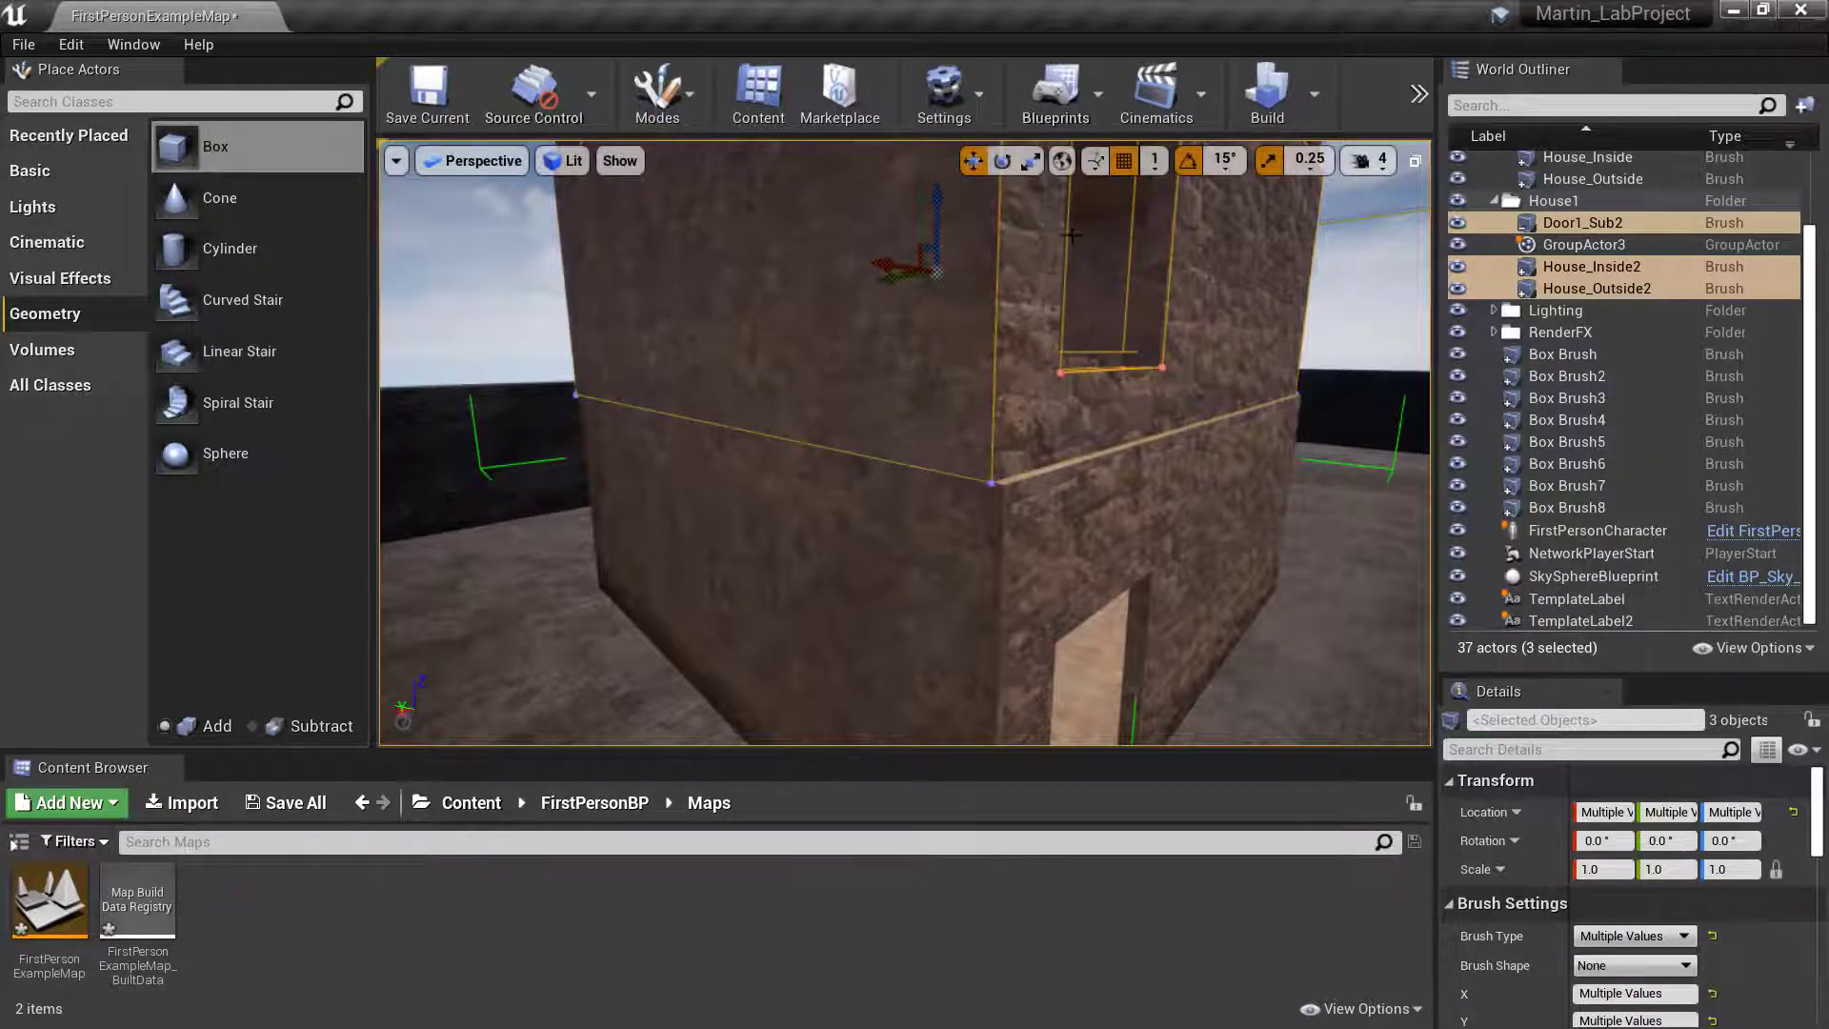
{"action": "left_click_drag", "start_coordinate": [938, 197], "coordinate": [963, 170]}
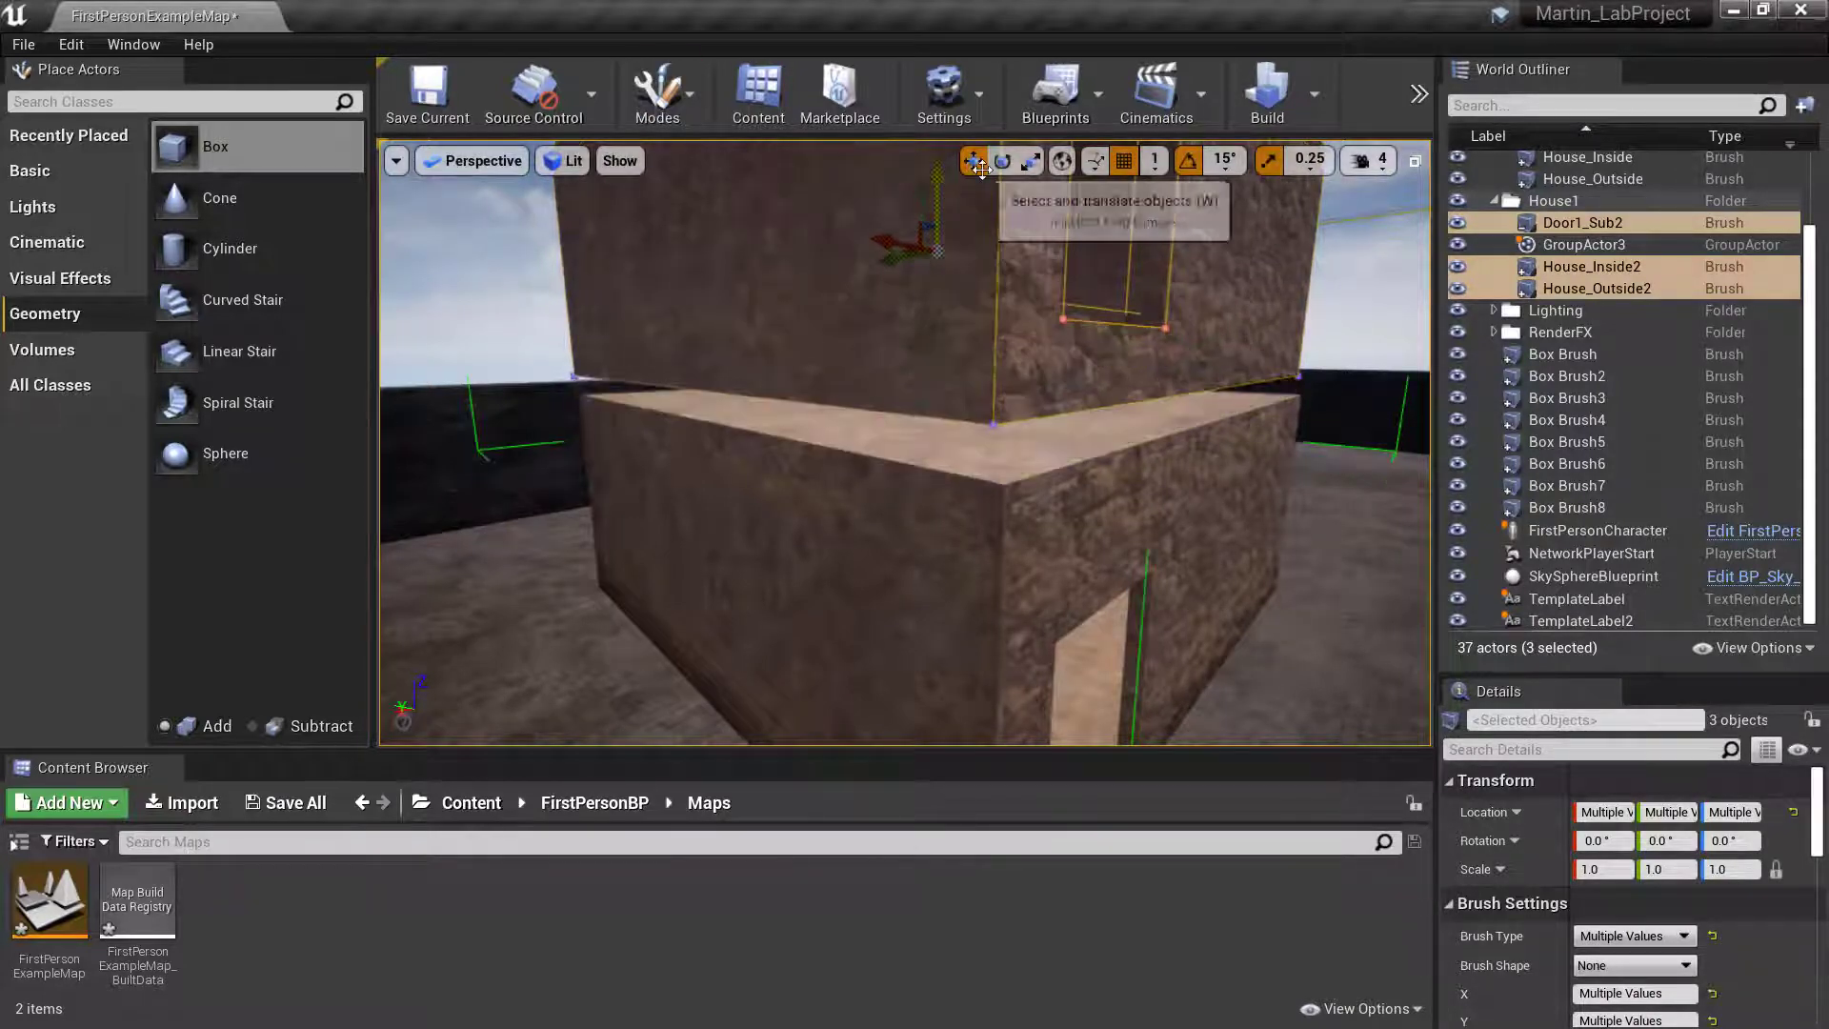
{"action": "key", "text": "ctrl+z"}
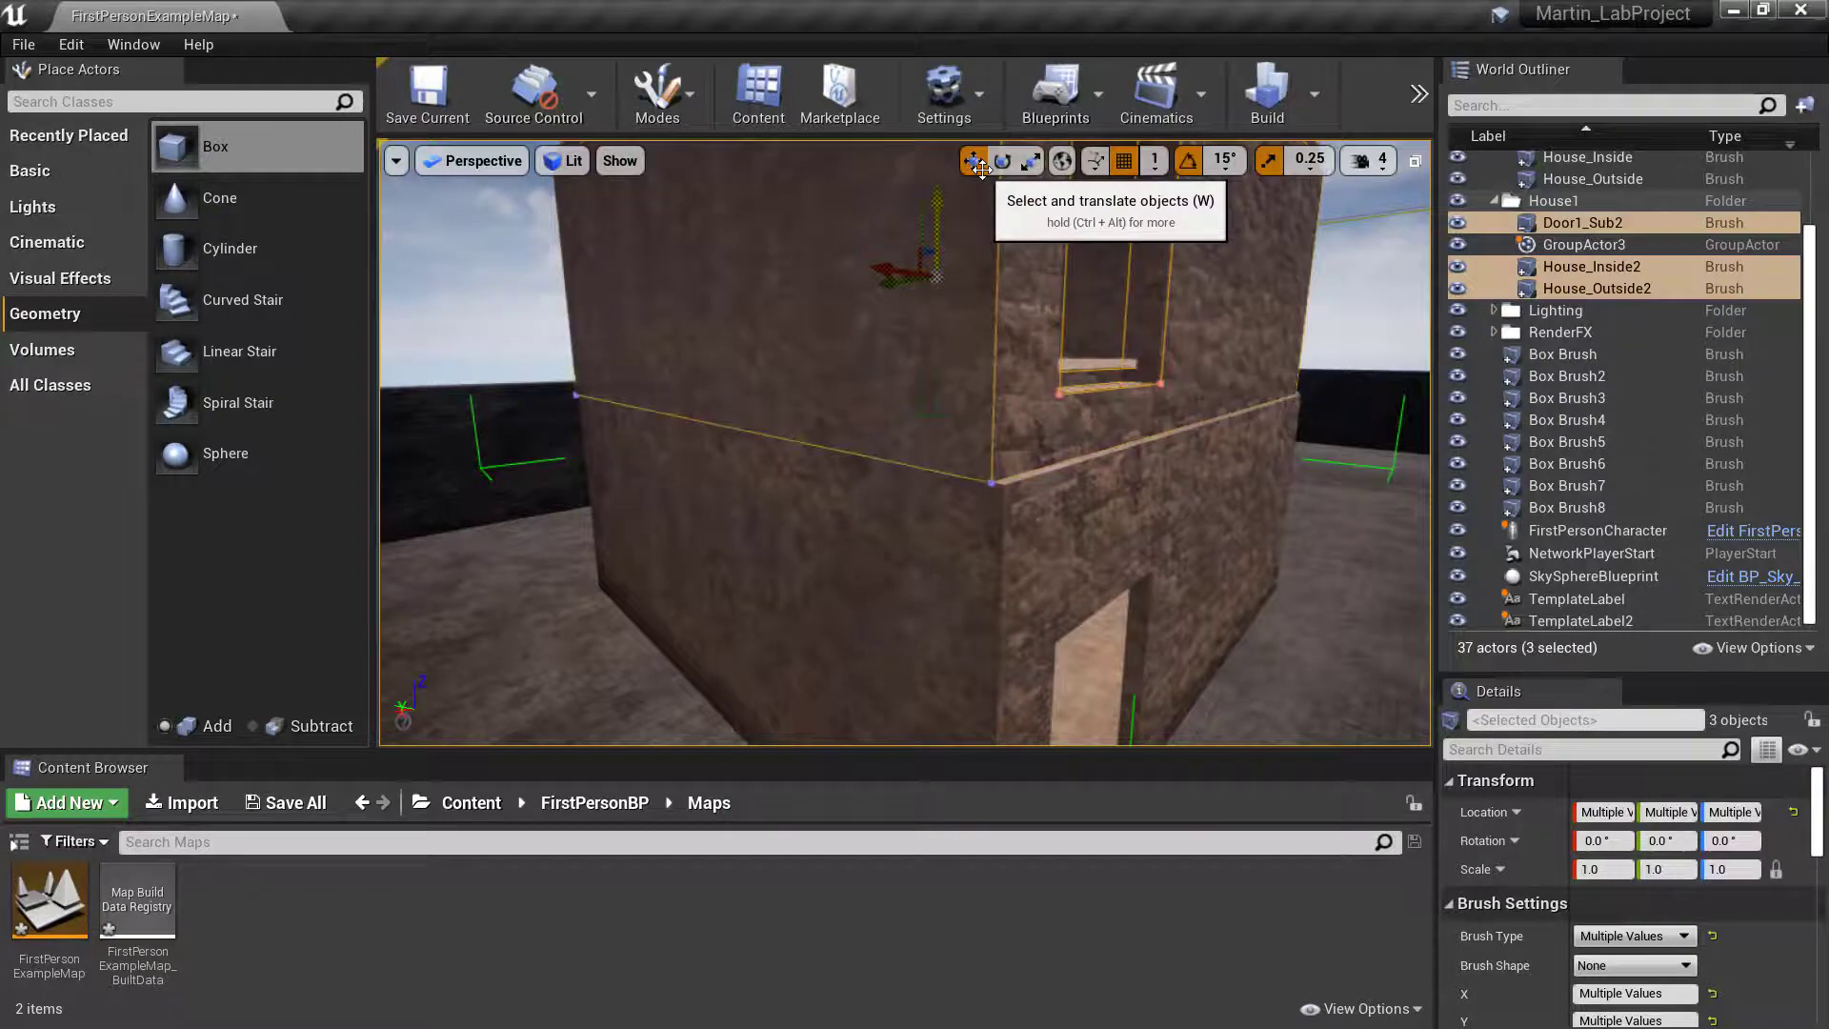
Examine the snapped upper storey's door opening, sill and interior floor up close.
{"action": "key", "text": "w"}
{"action": "right_click_drag", "start_coordinate": [1034, 263], "coordinate": [971, 315]}
{"action": "key", "text": "s"}
{"action": "key", "text": "w"}
{"action": "right_click_drag", "start_coordinate": [1064, 441], "coordinate": [1073, 441]}
{"action": "left_click", "coordinate": [1083, 514]}
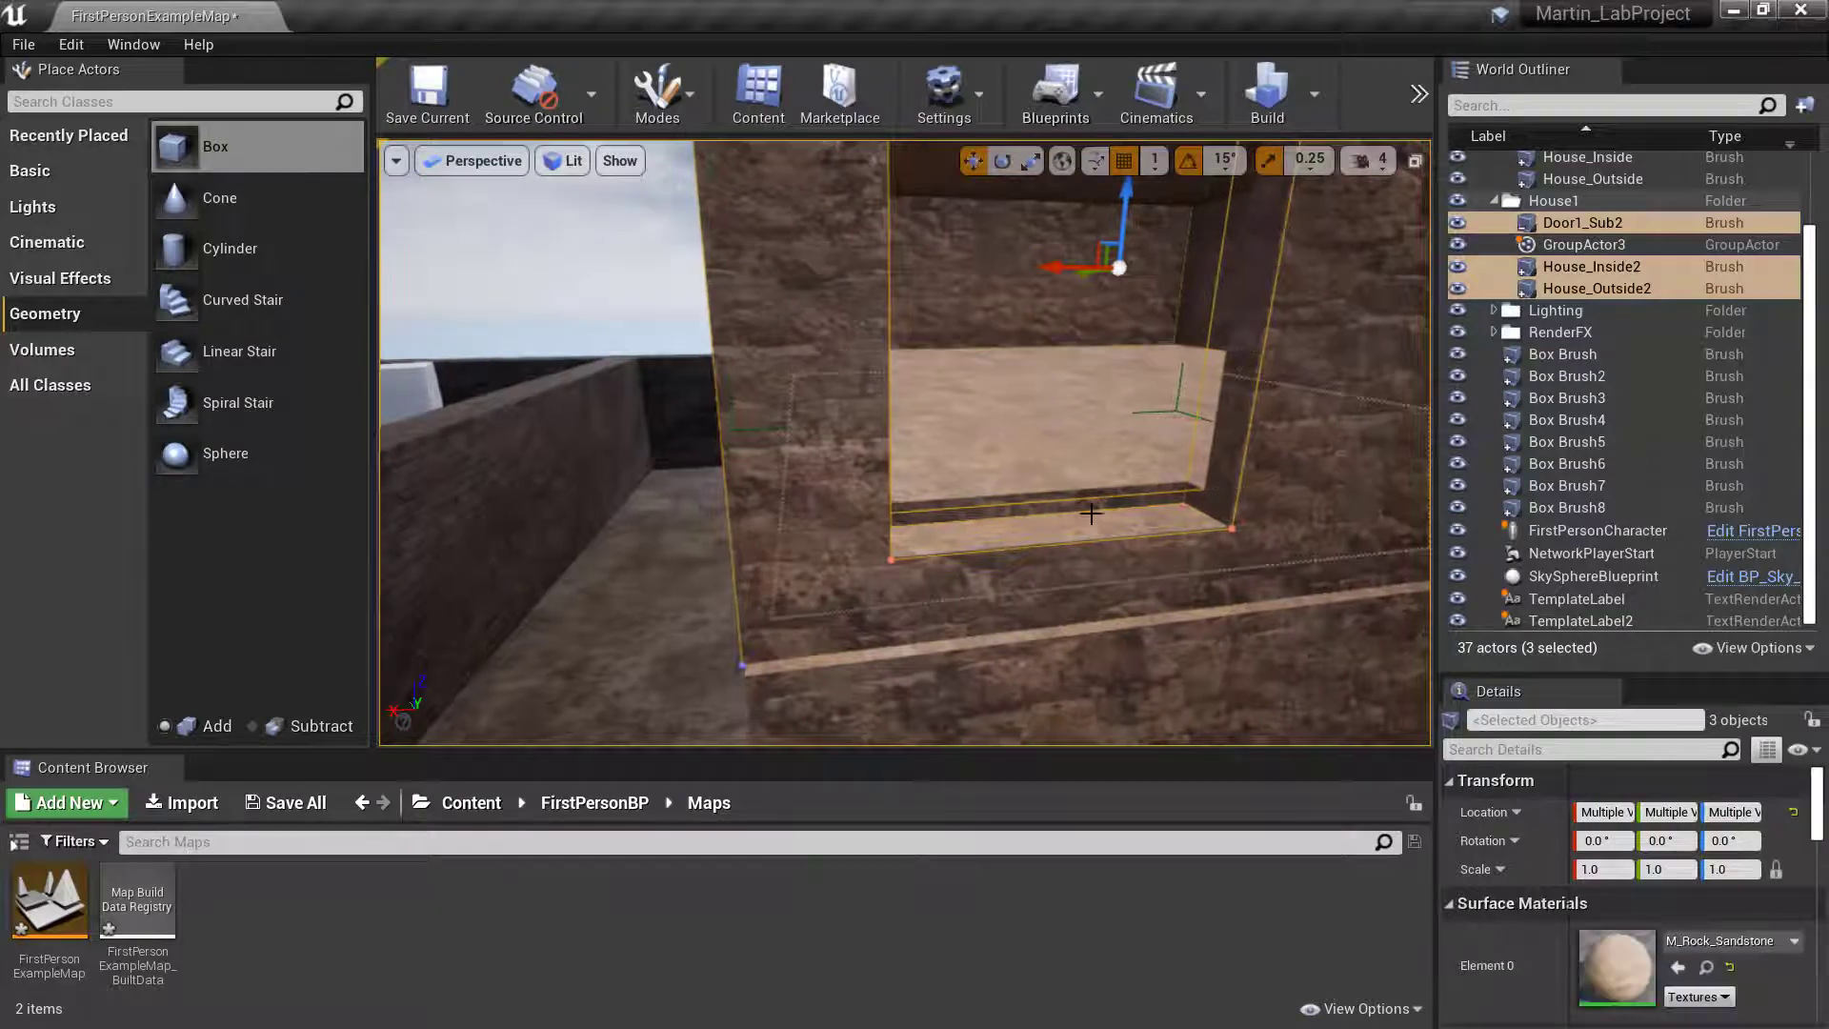
{"action": "mouse_move", "coordinate": [1085, 349]}
{"action": "right_mouse_down"}
{"action": "mouse_move", "coordinate": [1063, 354]}
{"action": "mouse_move", "coordinate": [1105, 286]}
{"action": "mouse_move", "coordinate": [1076, 400]}
{"action": "mouse_move", "coordinate": [1082, 386]}
{"action": "right_mouse_up"}
{"action": "key", "text": "w"}
{"action": "right_click_drag", "start_coordinate": [1175, 286], "coordinate": [1183, 284]}
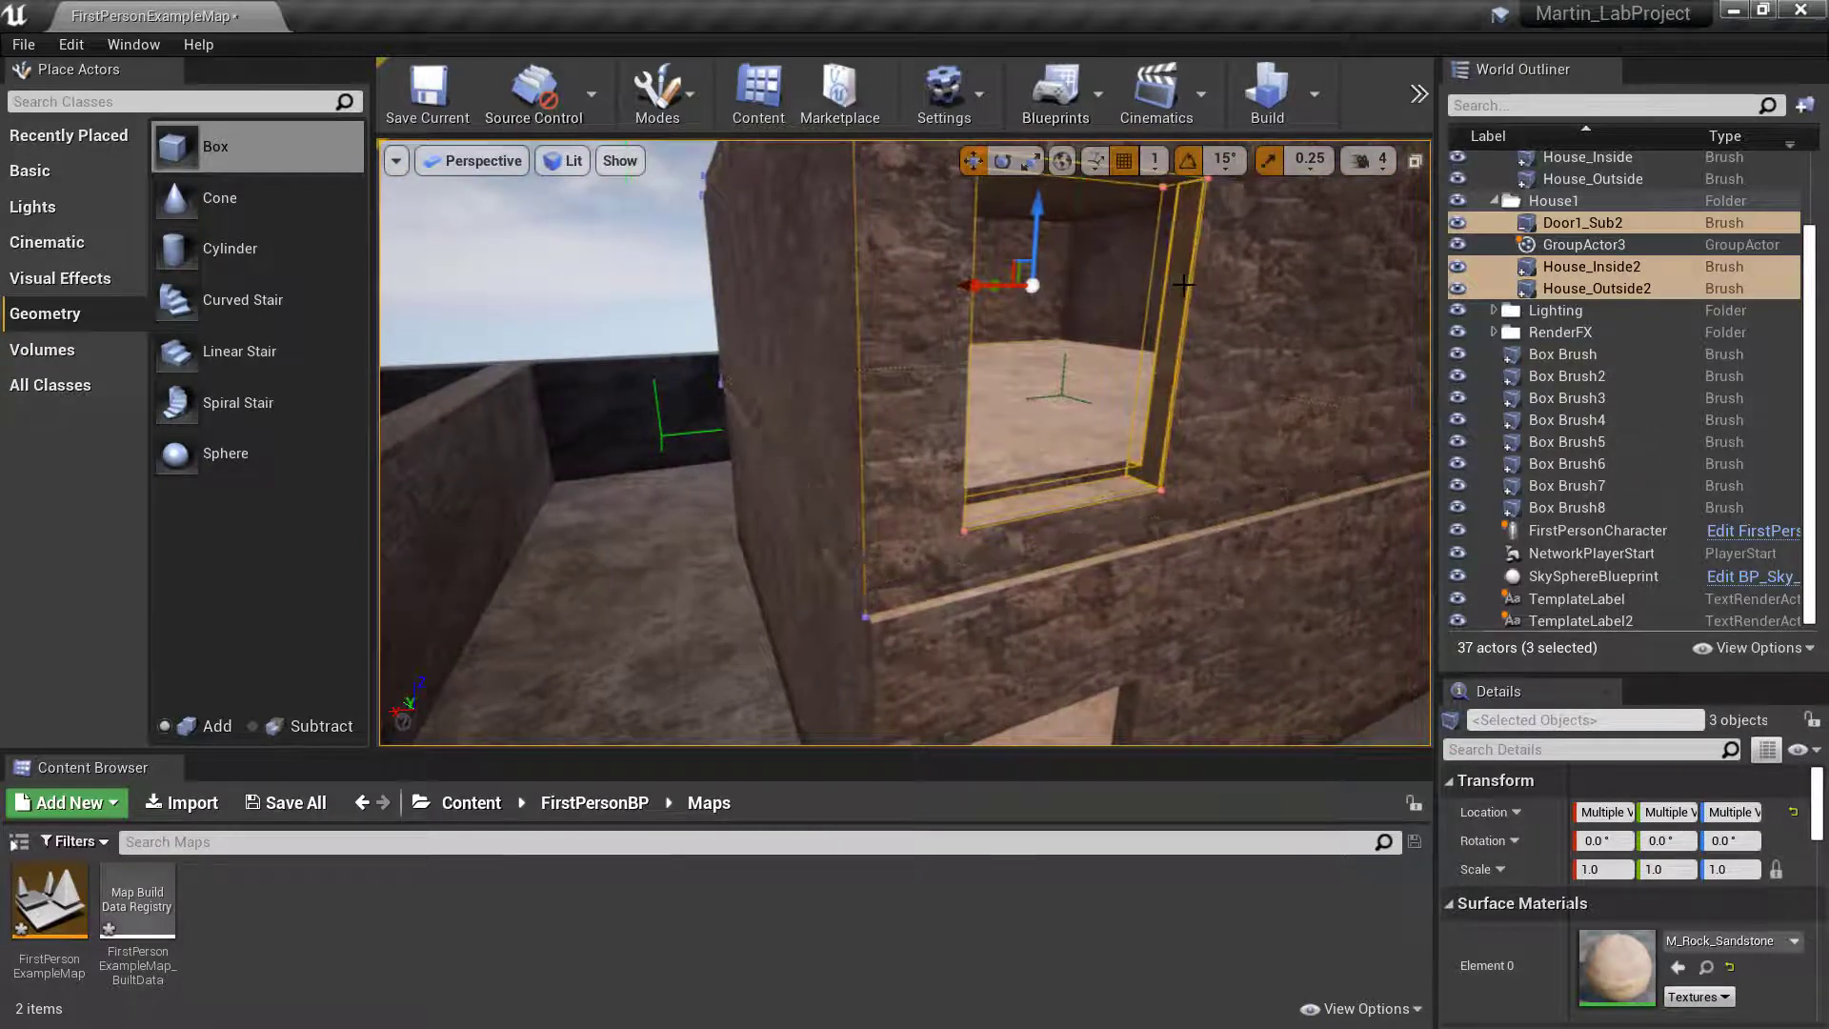
Delete the upper-storey group and undo the deletion.
{"action": "key", "text": "Delete"}
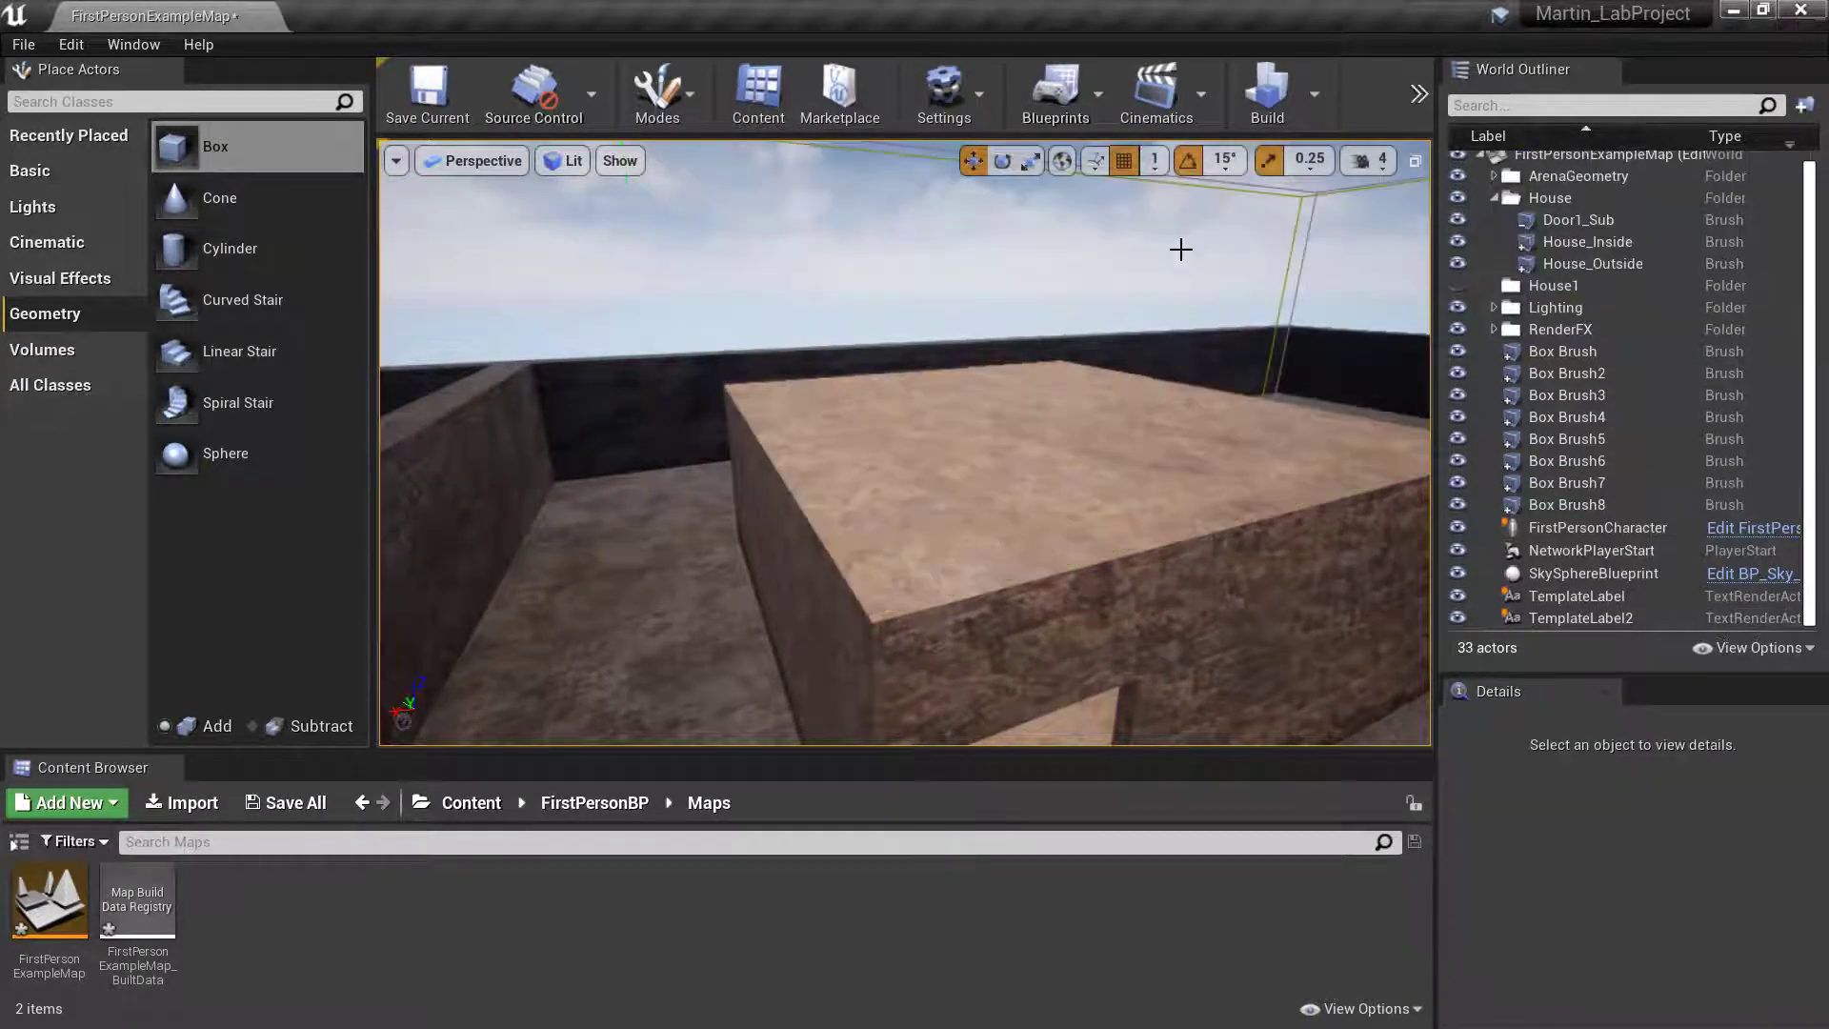
{"action": "key", "text": "ctrl+z"}
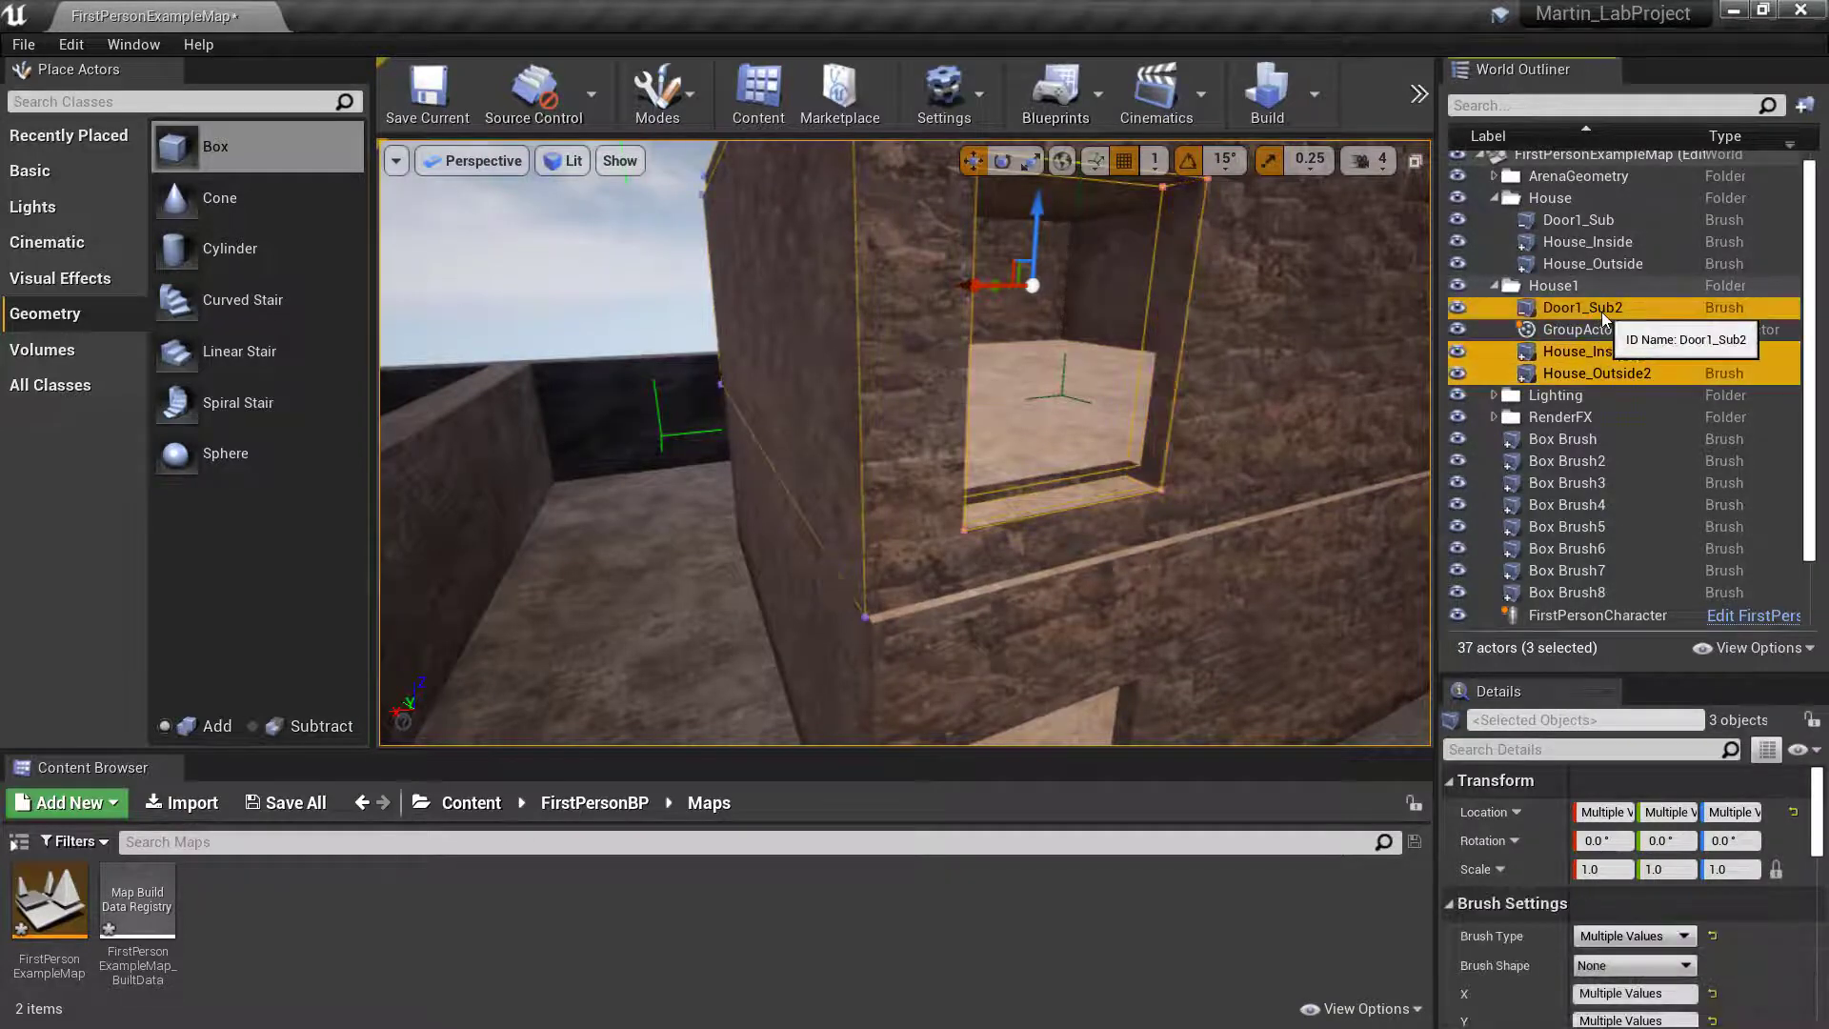
Ungroup the upper-storey brushes and delete the Door1_Sub2 door brush.
{"action": "right_click", "coordinate": [1603, 312]}
{"action": "mouse_move", "coordinate": [1700, 634]}
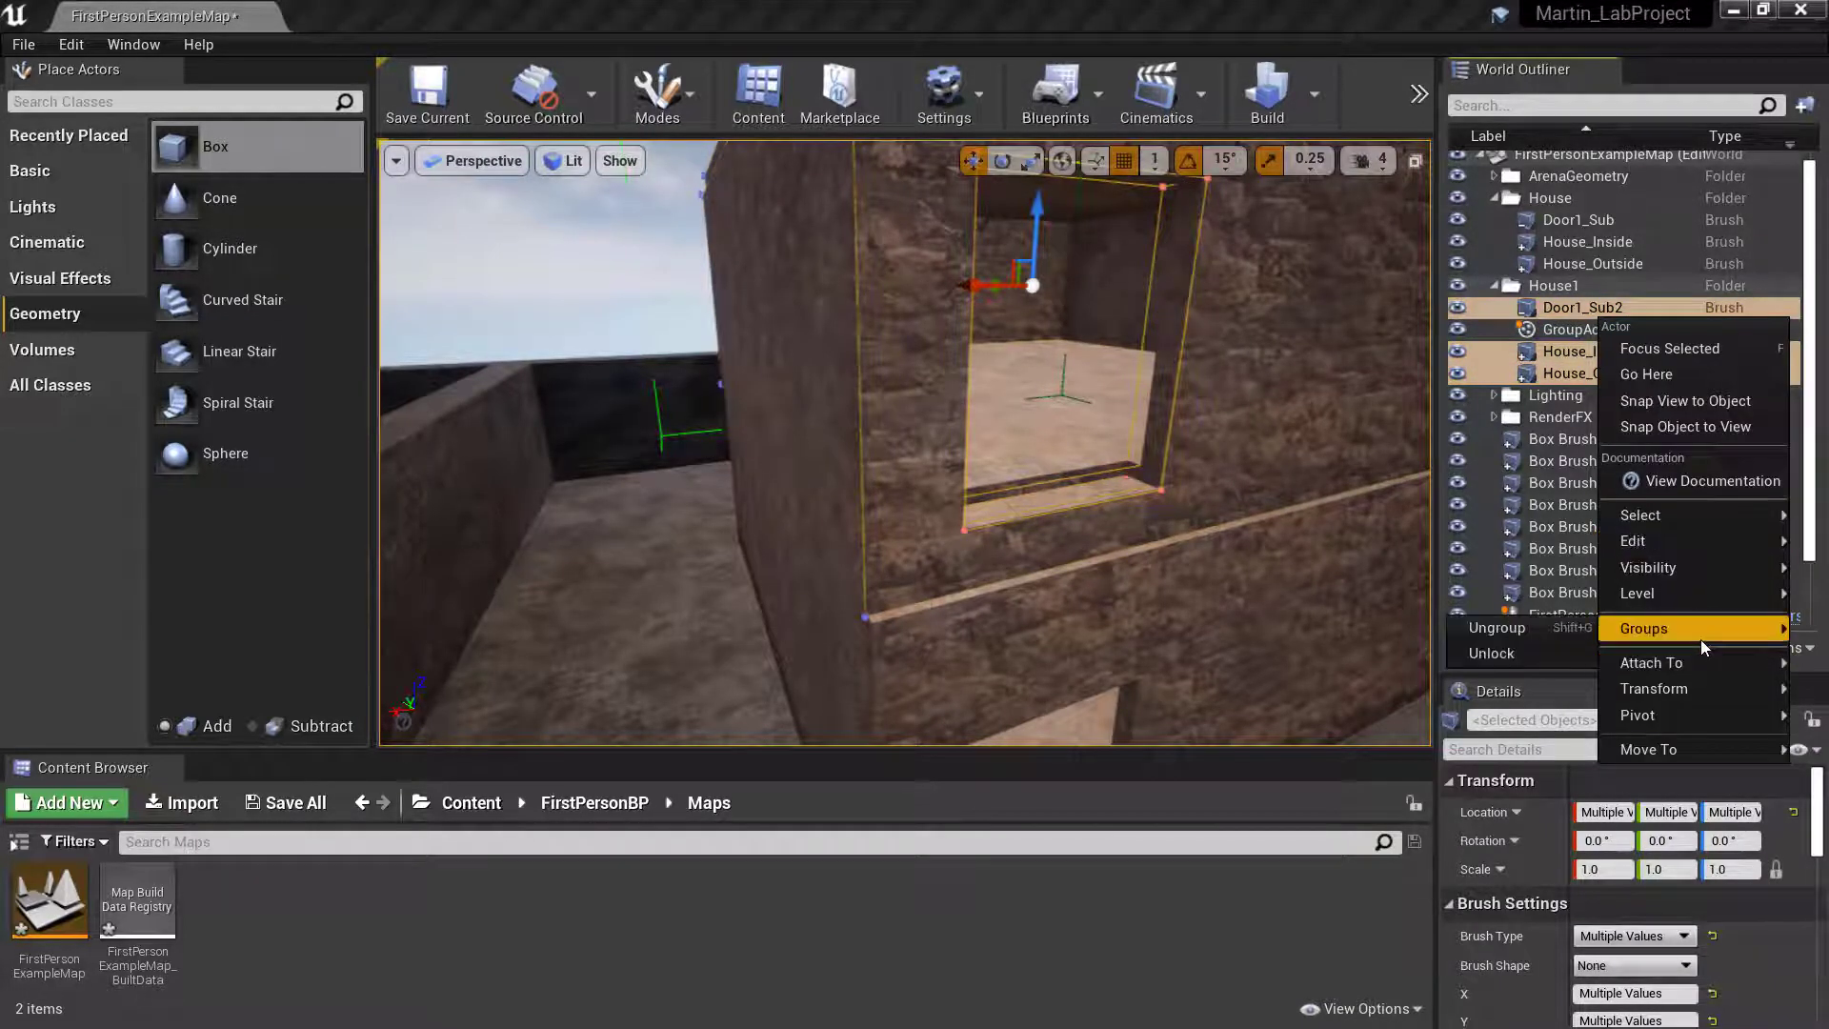
{"action": "left_click", "coordinate": [1529, 624]}
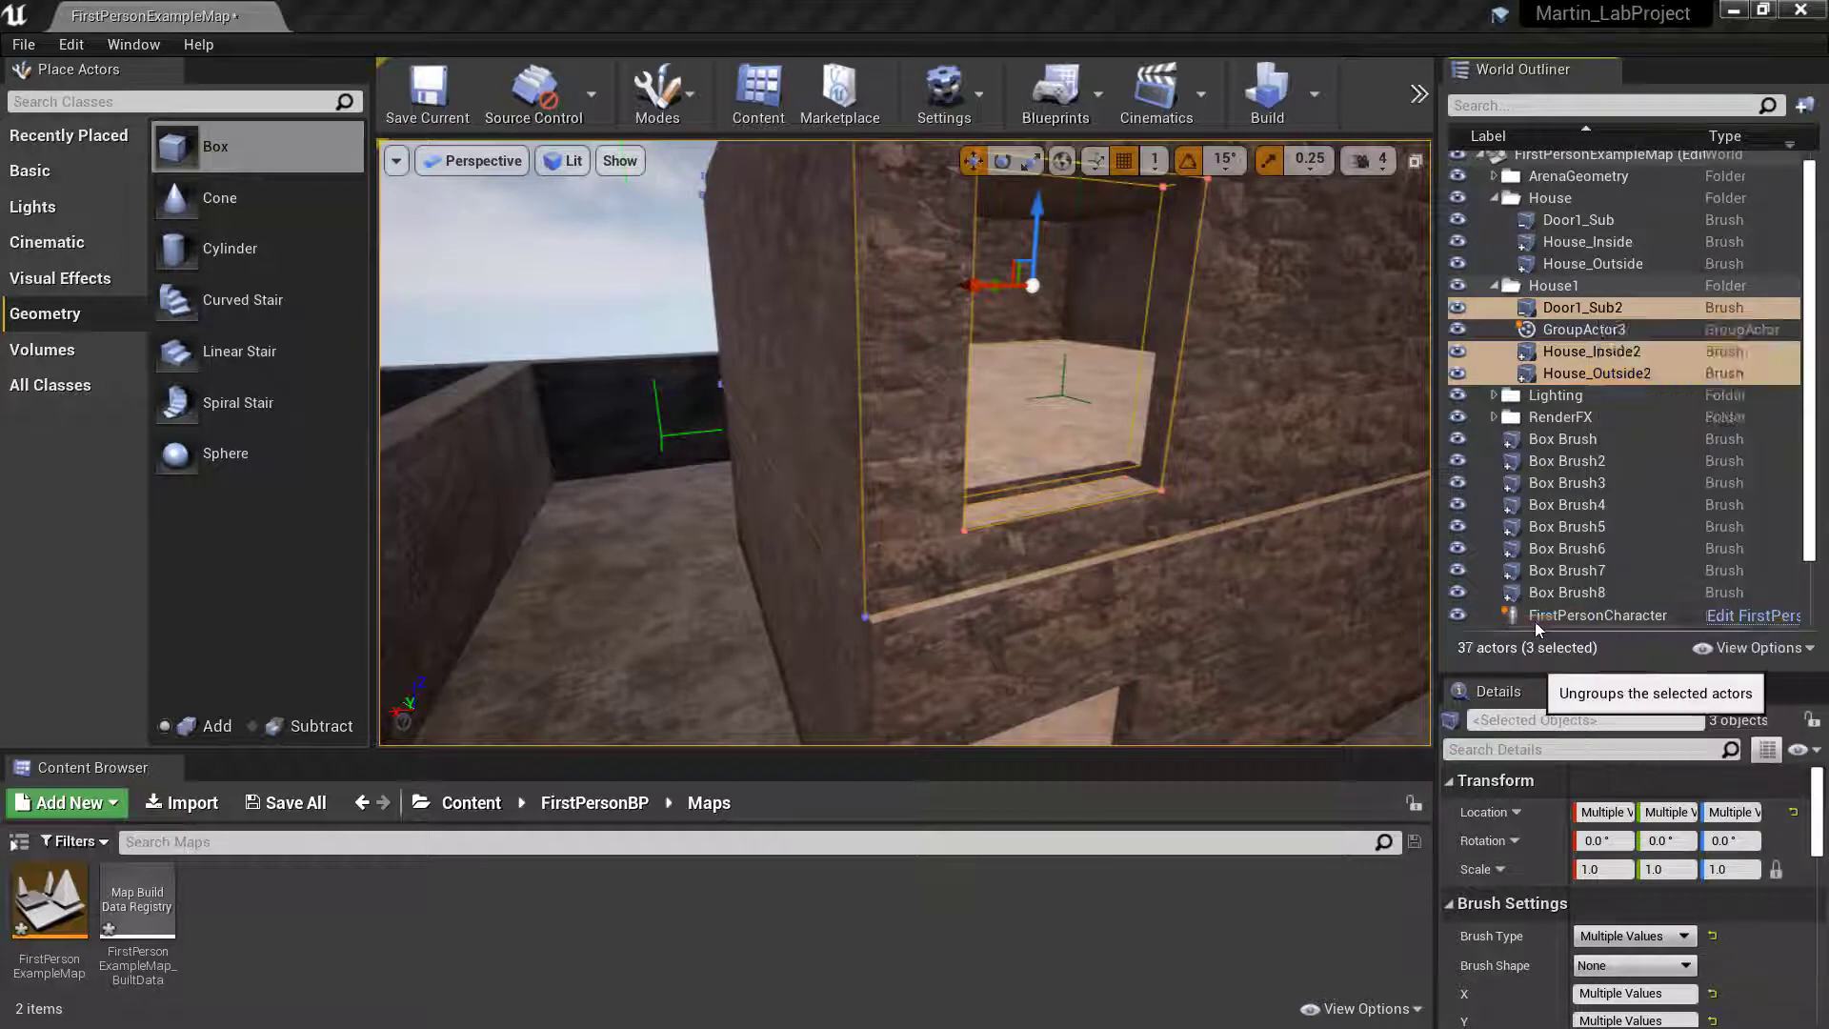
{"action": "left_click", "coordinate": [1164, 360]}
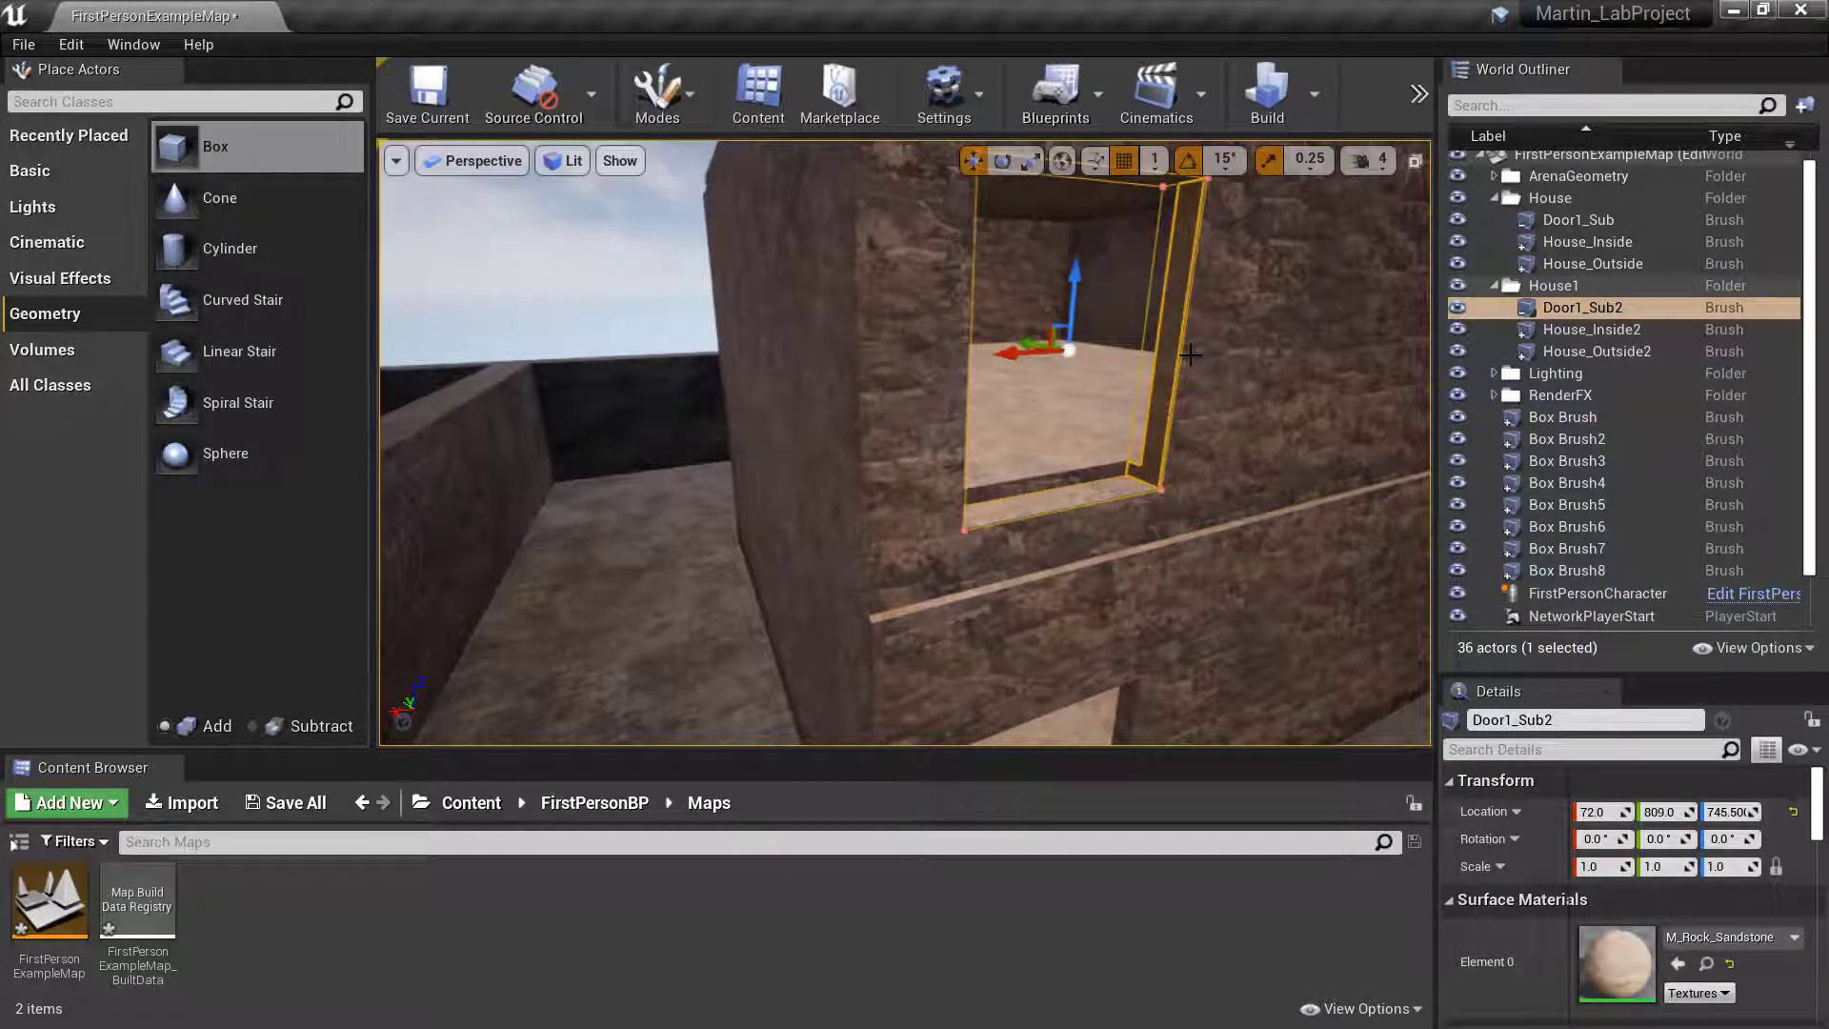
{"action": "key", "text": "Delete"}
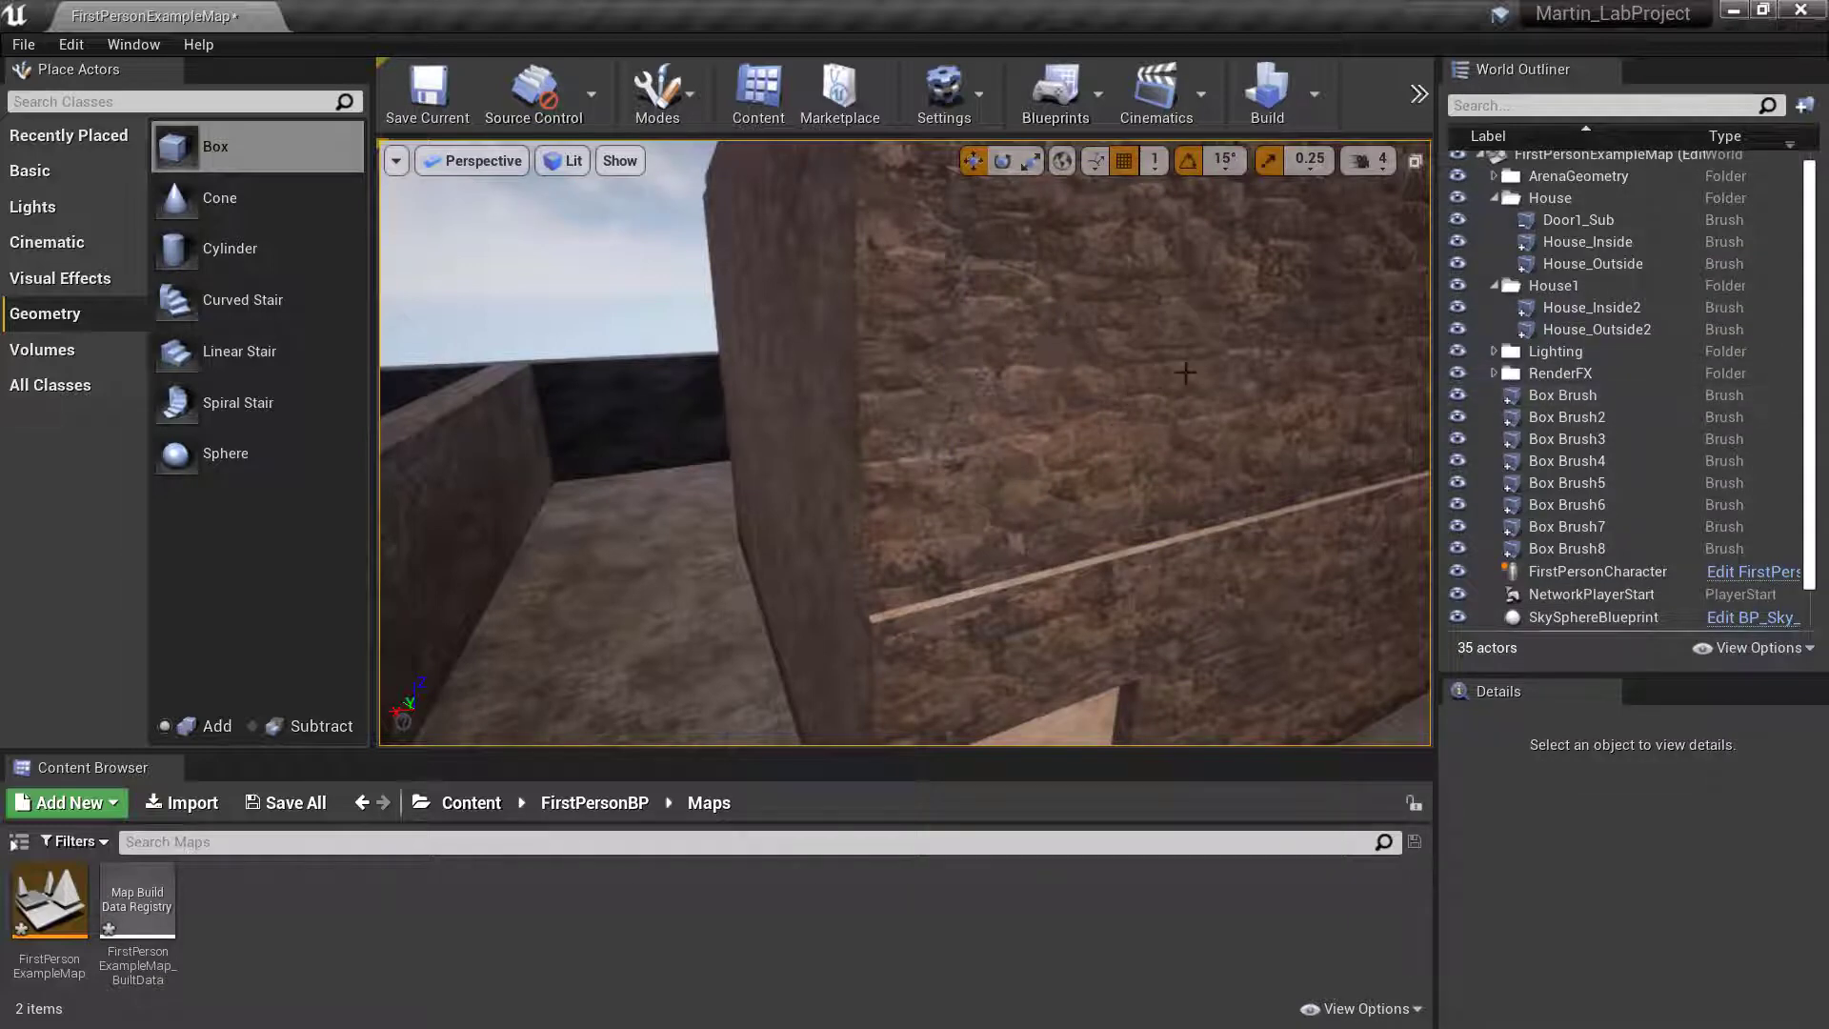
Try grouping House_Inside2 with House_Outside2 and focus the view on them.
{"action": "left_click", "coordinate": [1130, 367]}
{"action": "right_click_drag", "start_coordinate": [1131, 368], "coordinate": [1294, 357]}
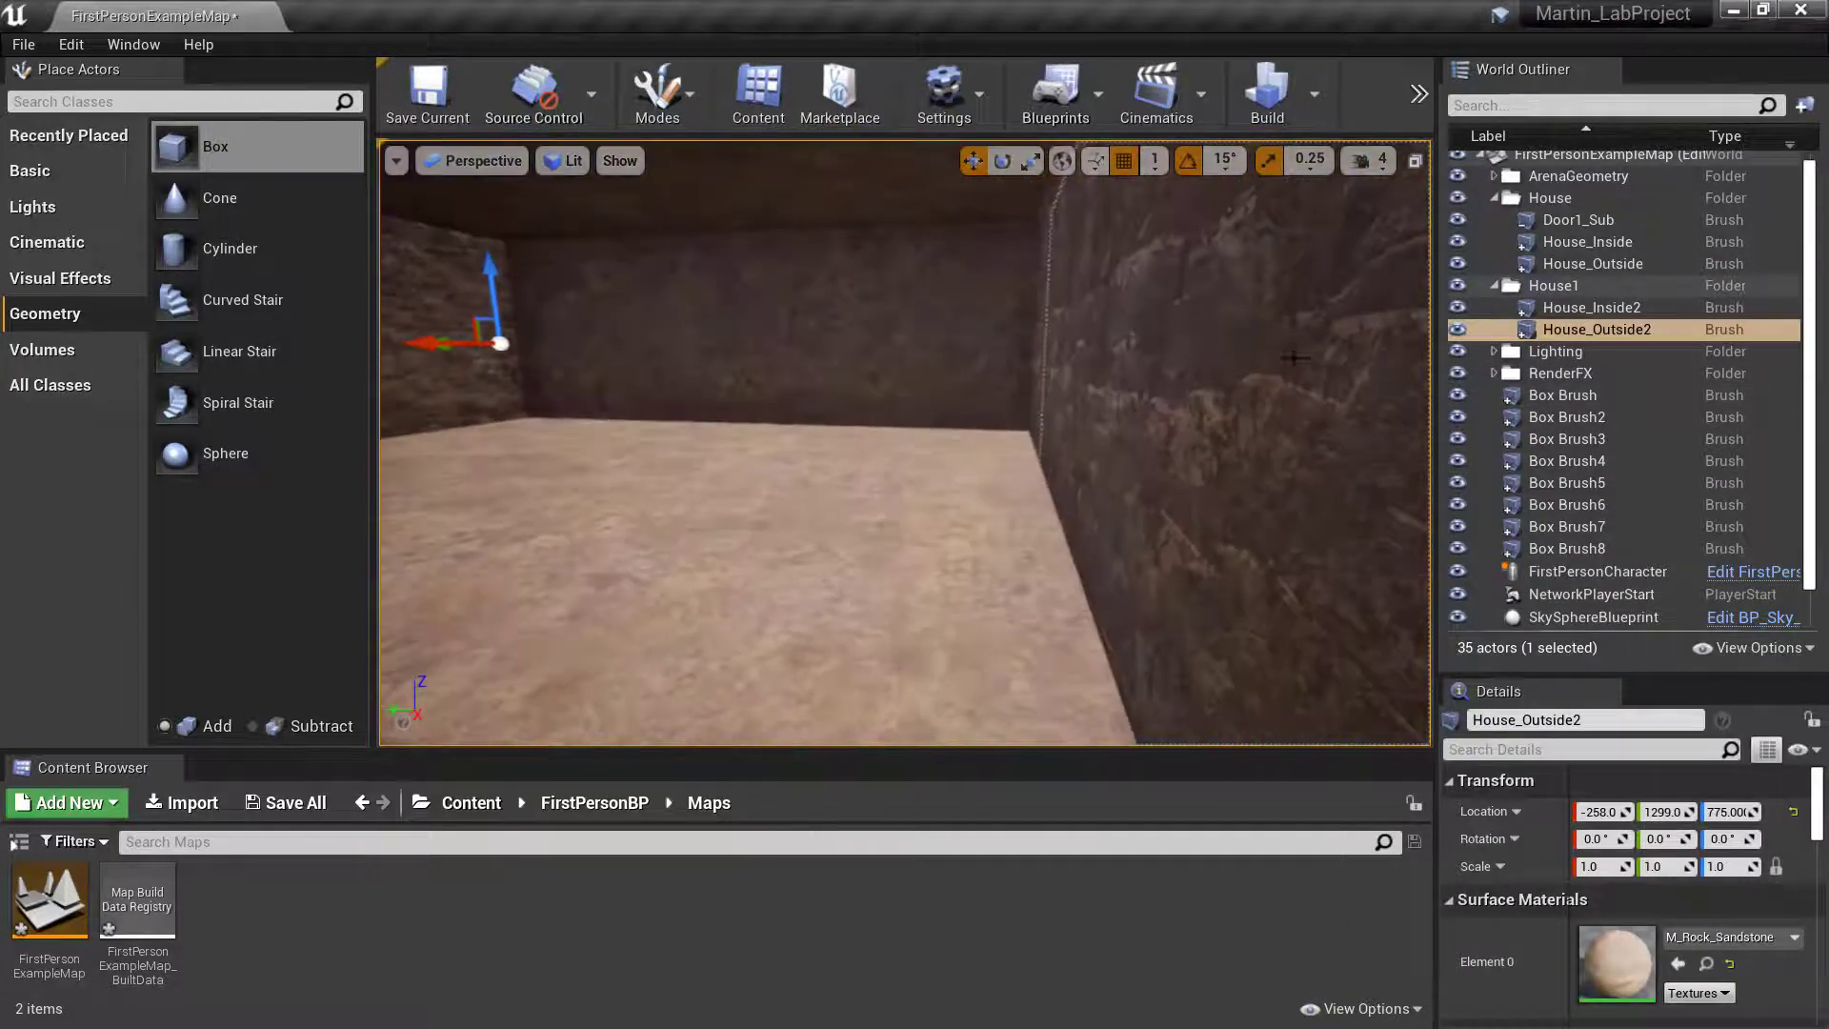
{"action": "left_click", "coordinate": [1198, 380]}
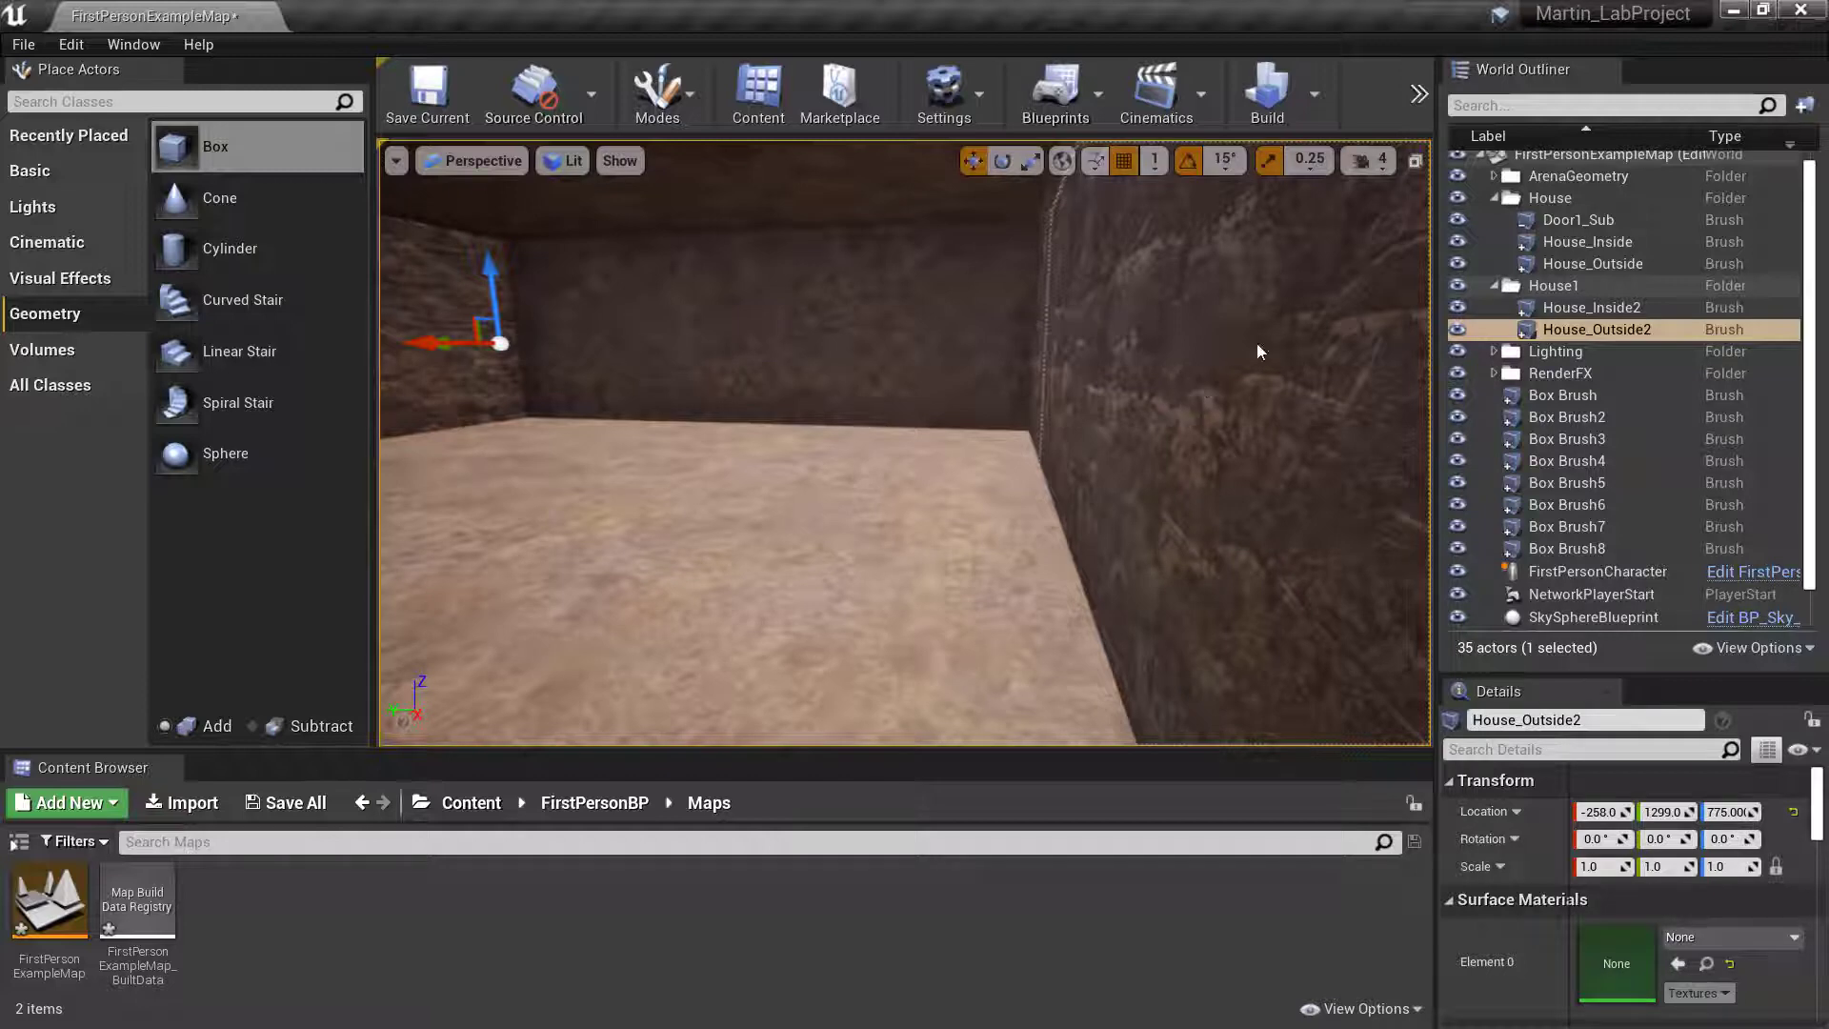
{"action": "left_click", "coordinate": [1595, 311], "text": "ctrl"}
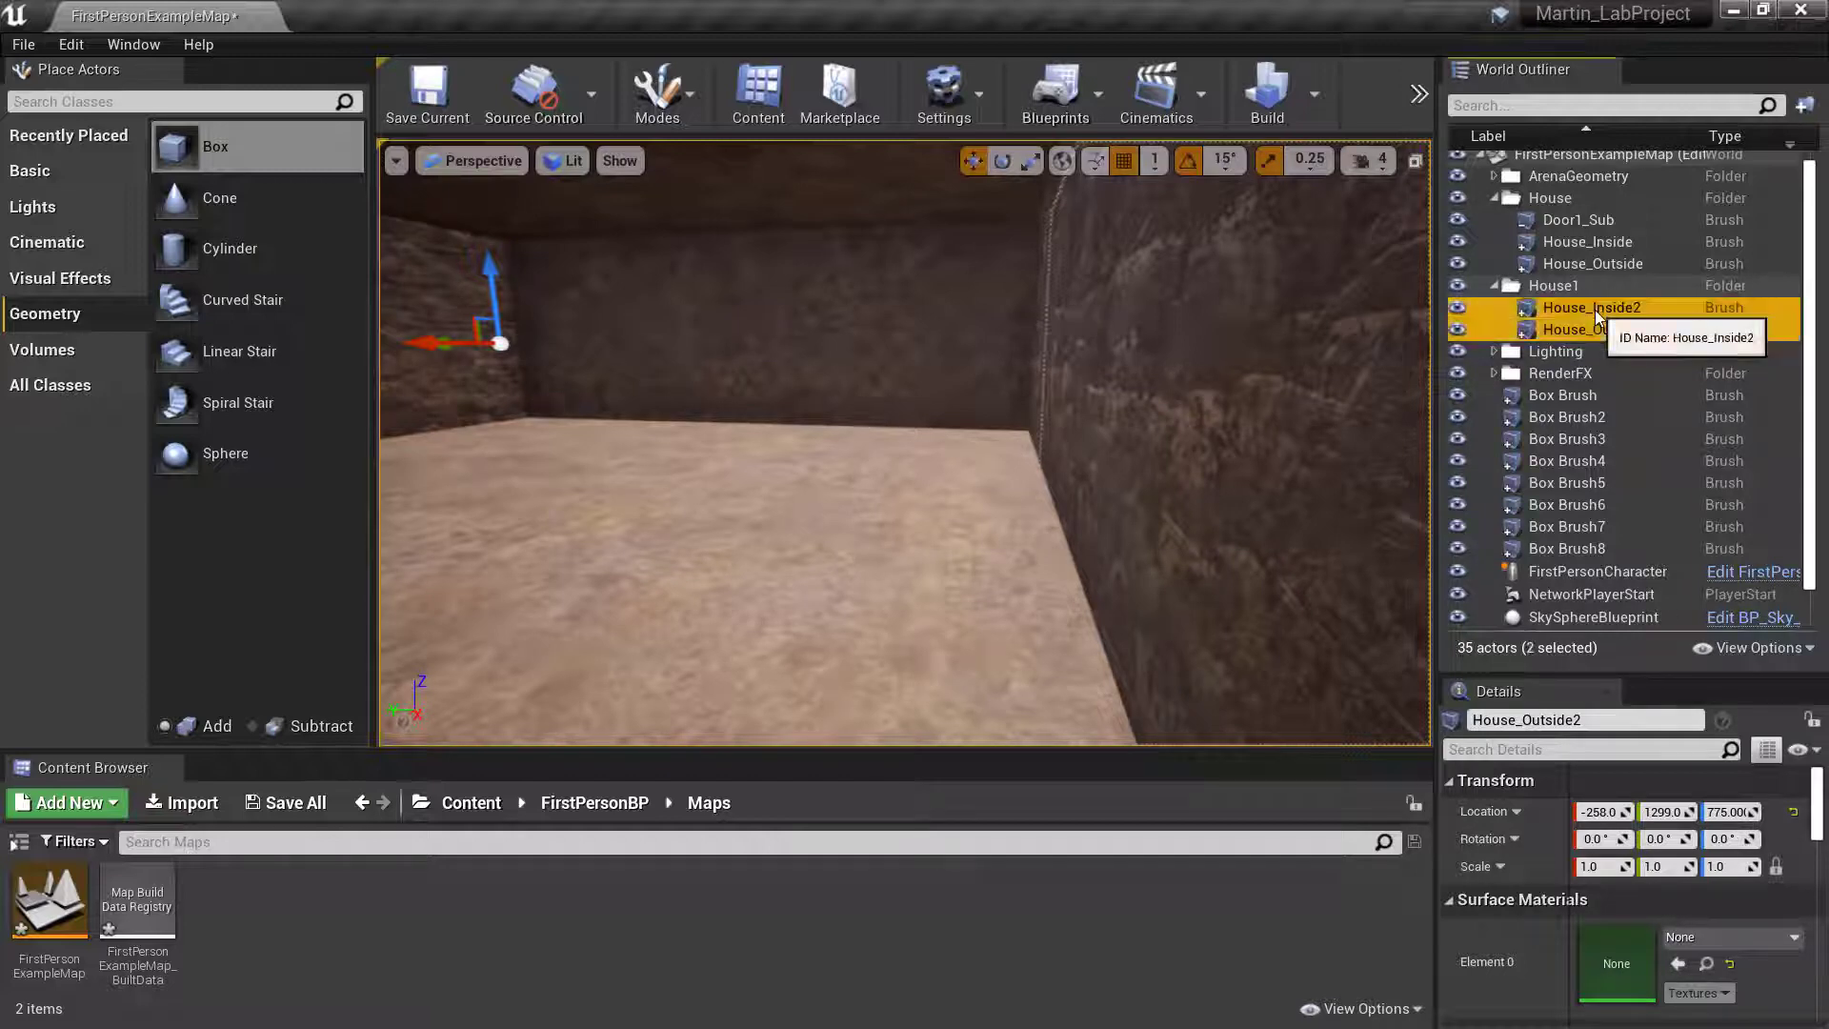
{"action": "right_click", "coordinate": [1595, 313]}
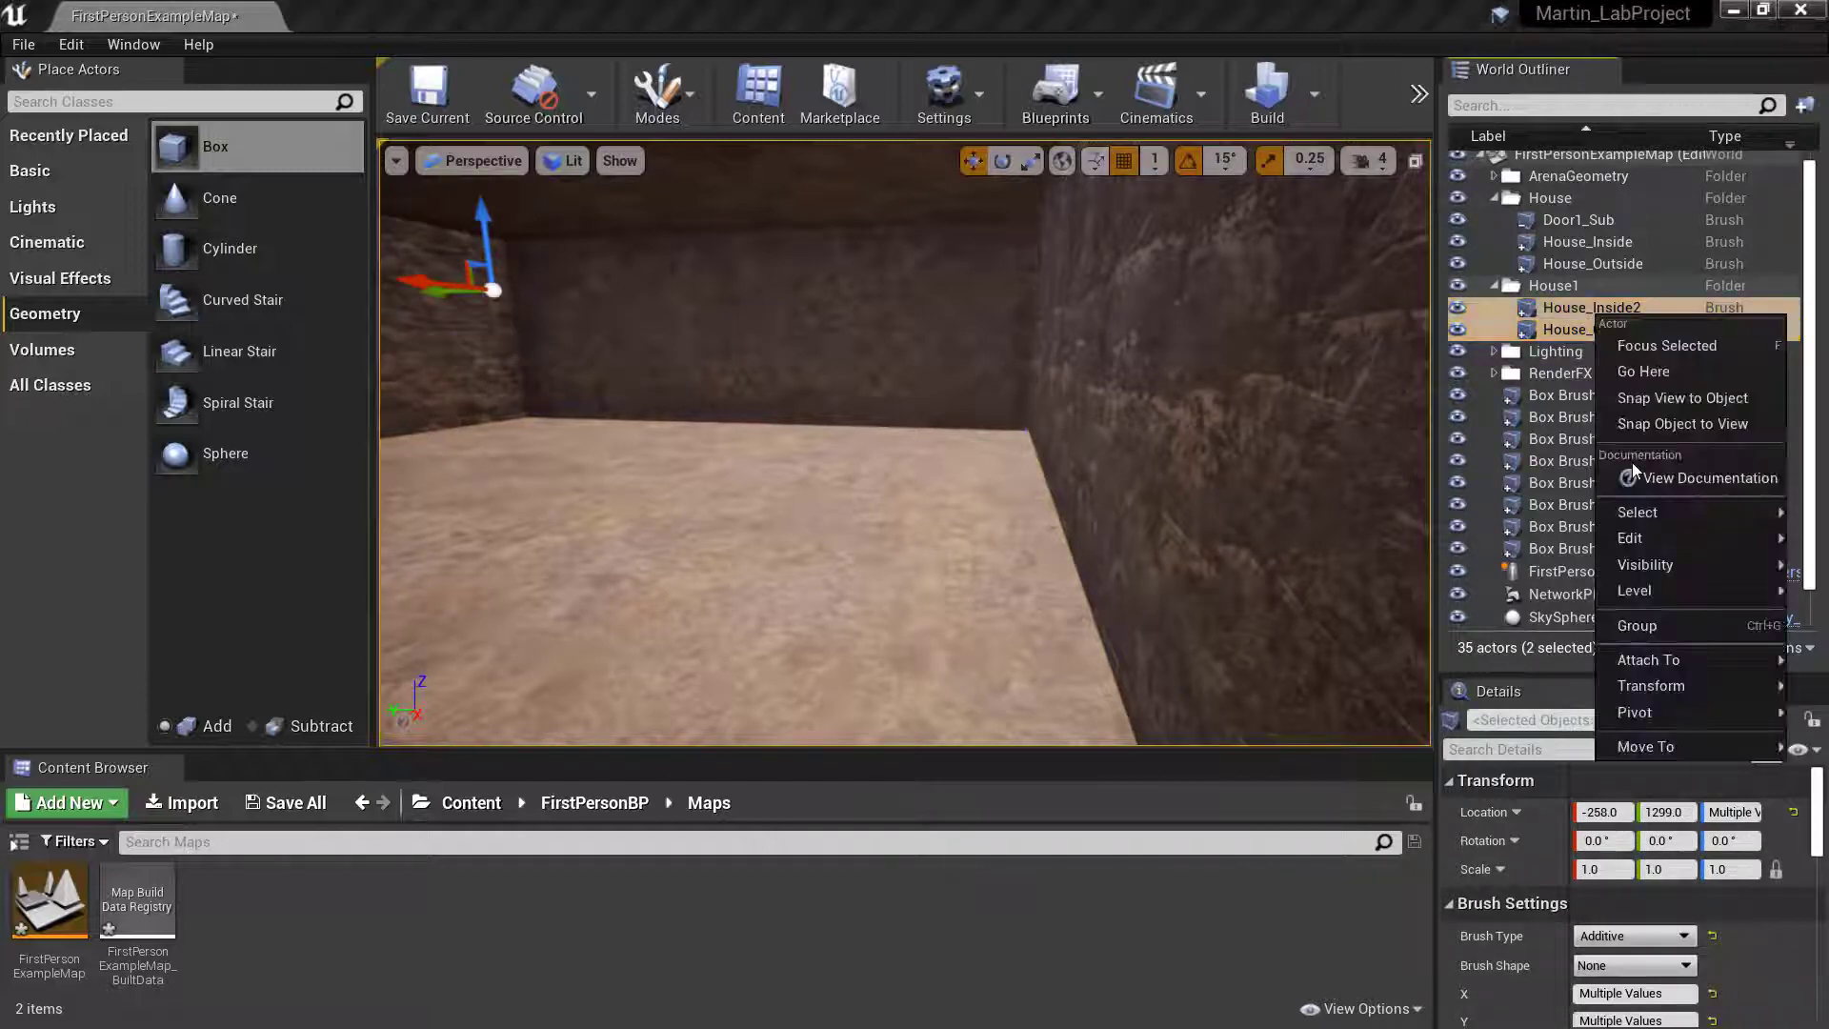
{"action": "left_click", "coordinate": [1656, 625]}
{"action": "key", "text": "f"}
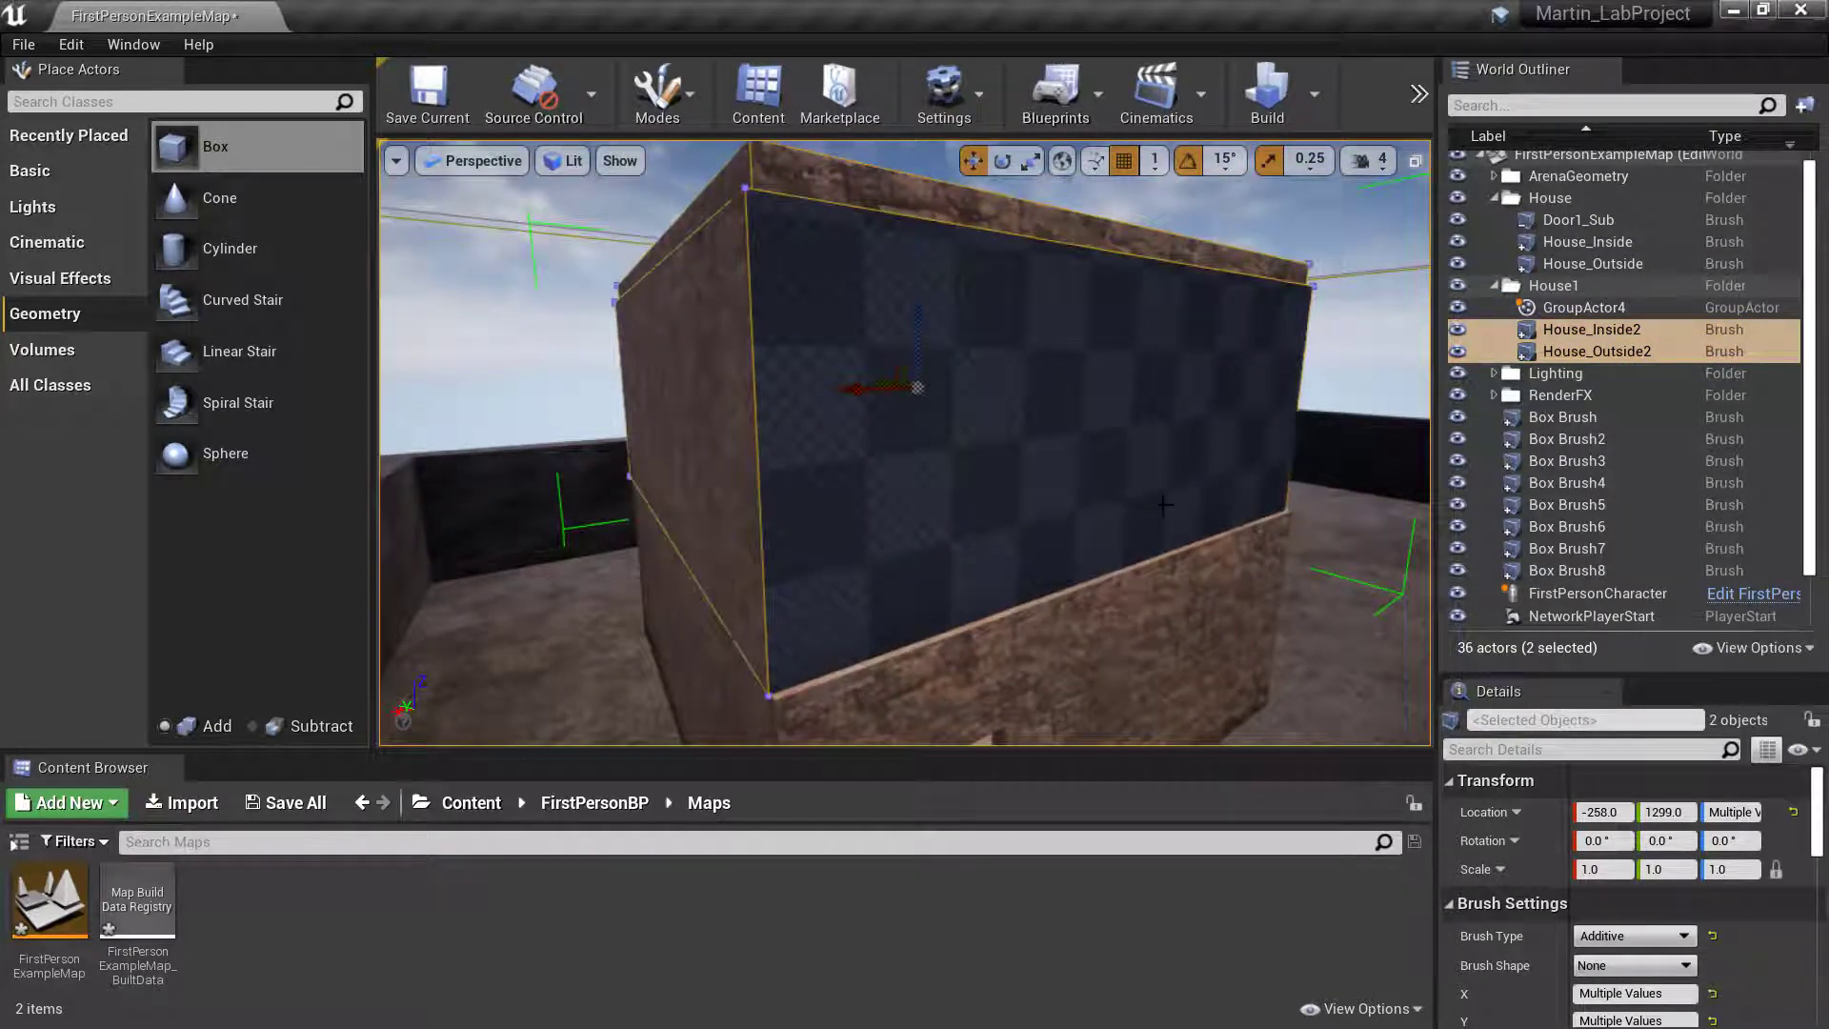
Undo the grouping and the accidental material change on the upper storey's outer wall surface.
{"action": "key", "text": "ctrl+z"}
{"action": "mouse_move", "coordinate": [1163, 505]}
{"action": "right_mouse_down"}
{"action": "mouse_move", "coordinate": [1163, 572]}
{"action": "mouse_move", "coordinate": [1400, 529]}
{"action": "mouse_move", "coordinate": [1038, 524]}
{"action": "mouse_move", "coordinate": [1191, 528]}
{"action": "mouse_move", "coordinate": [1186, 505]}
{"action": "right_mouse_up"}
{"action": "key", "text": "a"}
{"action": "key", "text": "d"}
{"action": "key", "text": "w"}
{"action": "key", "text": "s"}
{"action": "key", "text": "ctrl+z"}
{"action": "key", "text": "ctrl+z"}
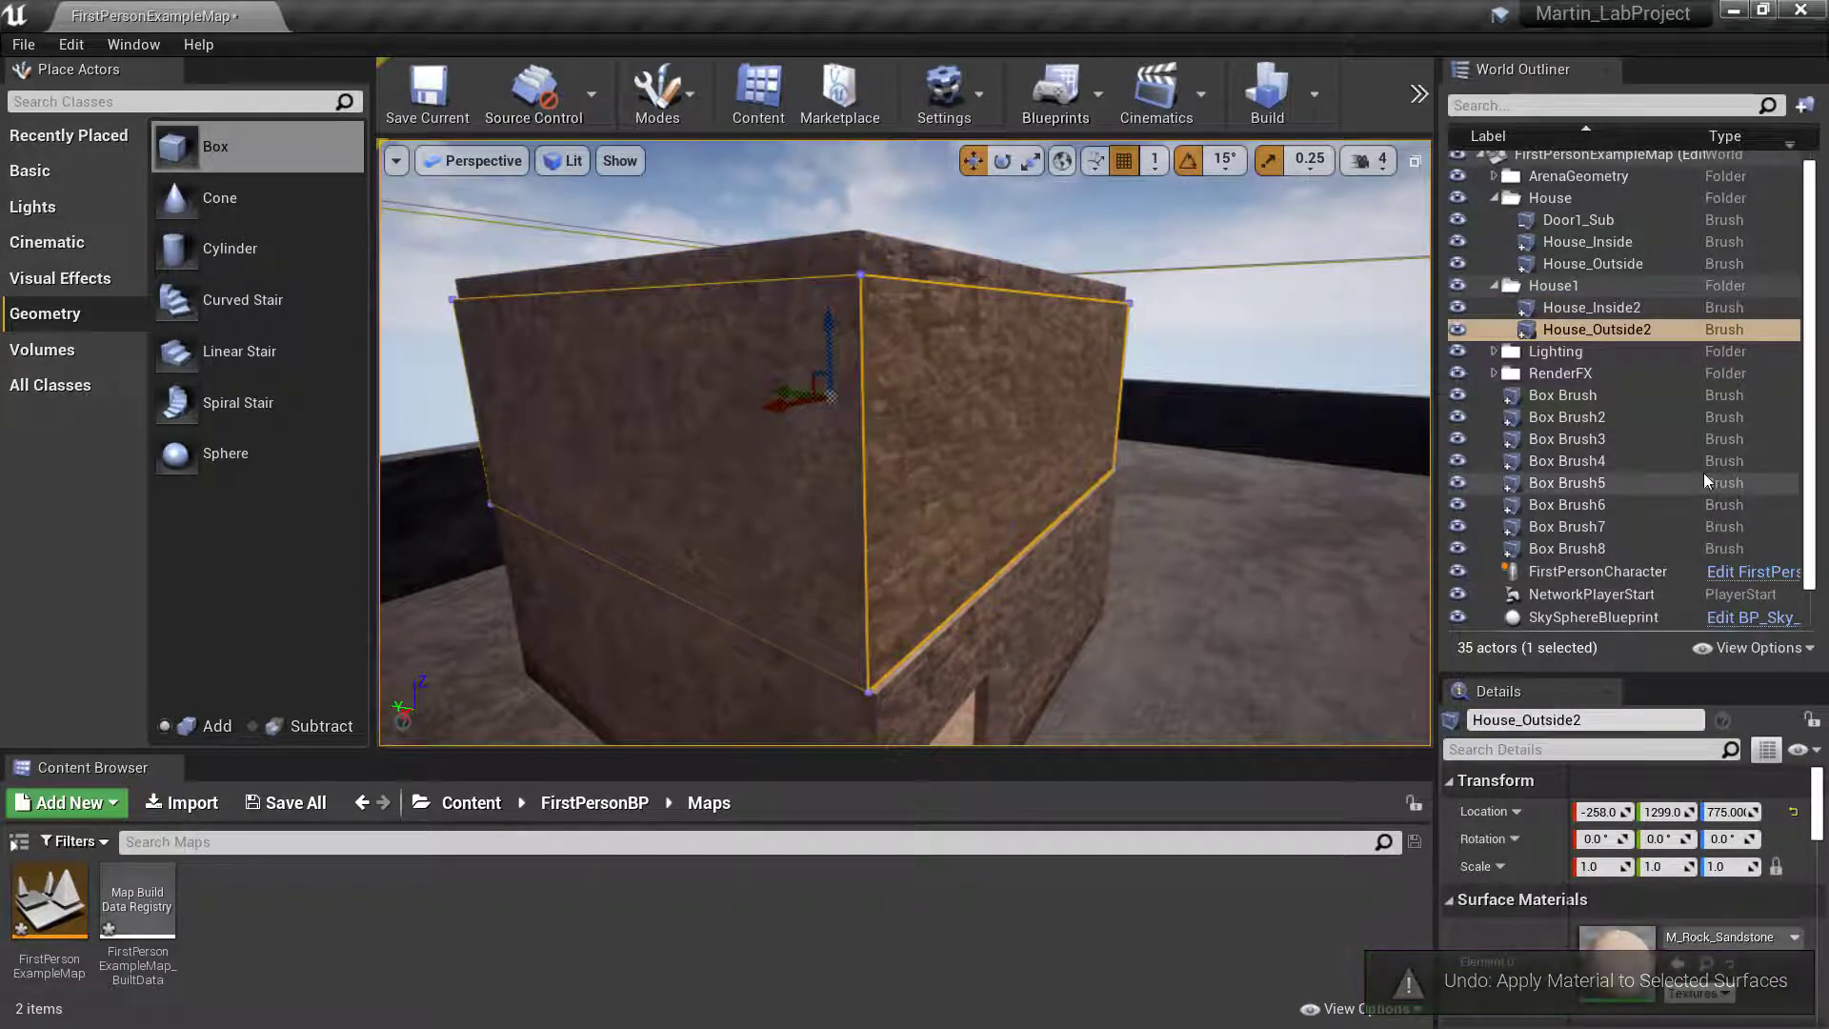
Raise House_Inside2 and House_Outside2 as a new group and snap it down onto the lower storey.
{"action": "left_click", "coordinate": [1634, 303], "text": "ctrl"}
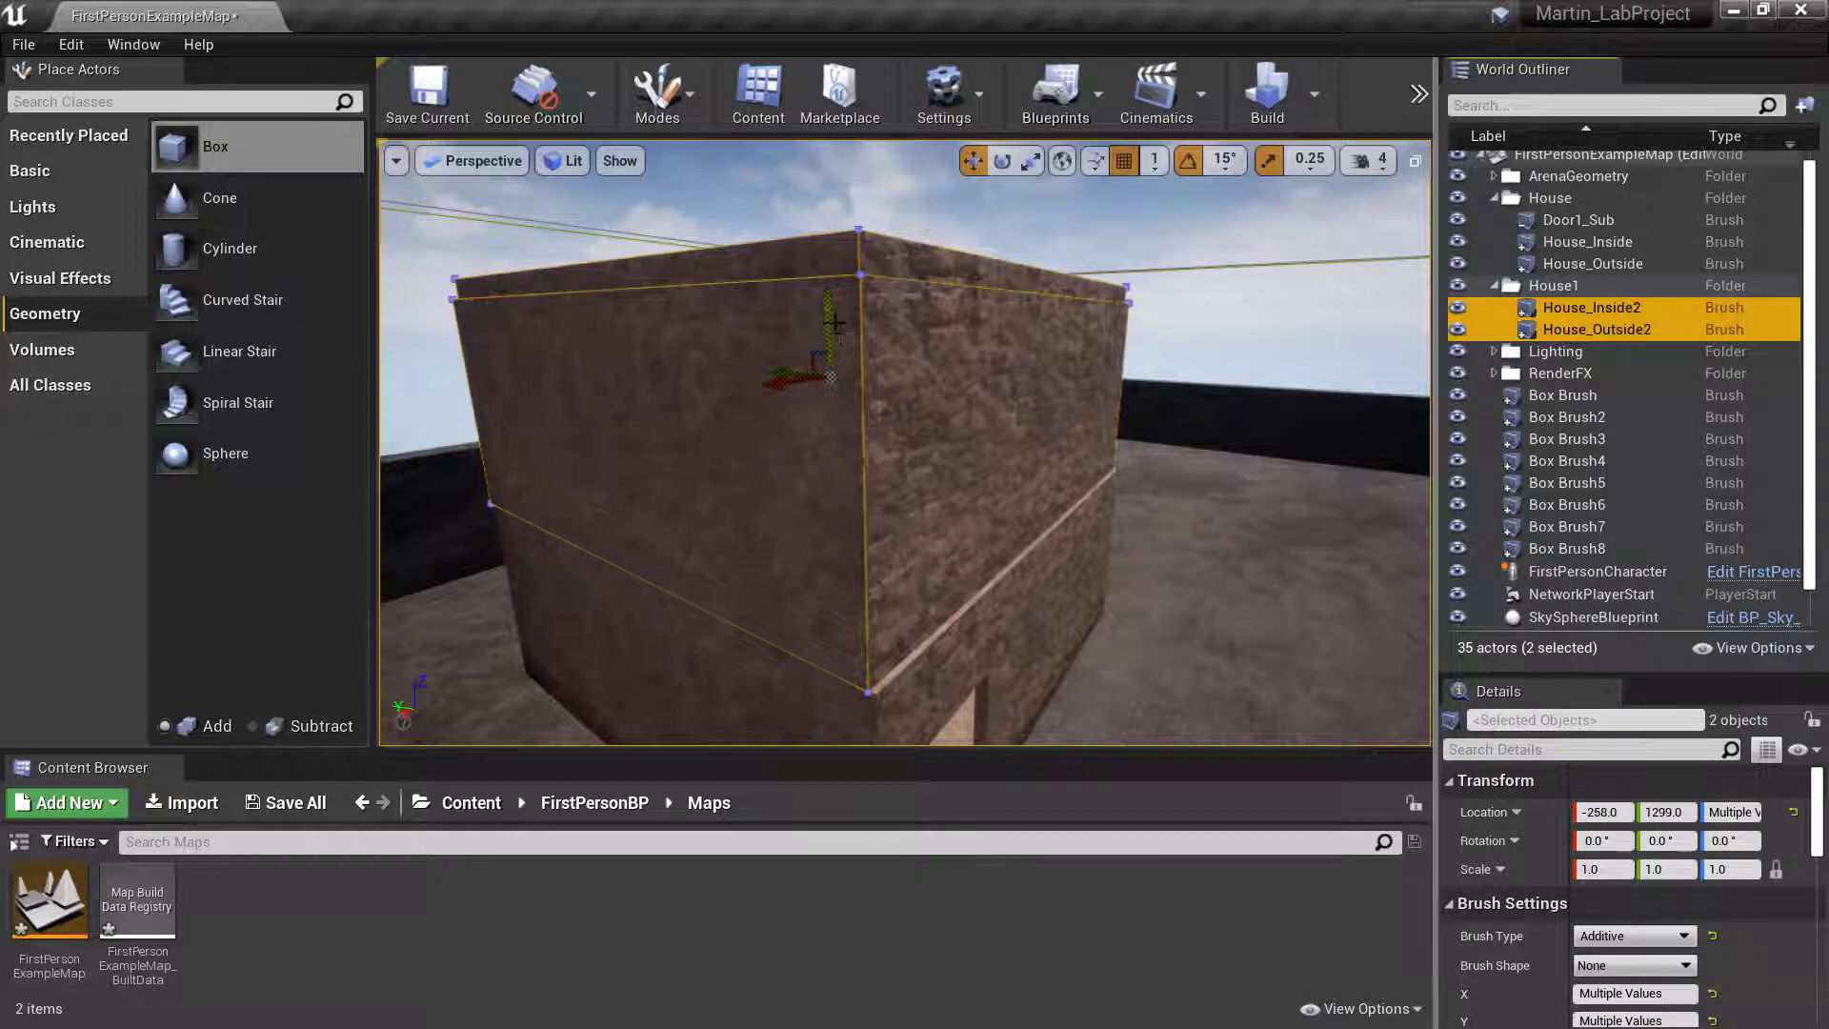
{"action": "left_click_drag", "start_coordinate": [829, 306], "coordinate": [828, 242]}
{"action": "right_click_drag", "start_coordinate": [829, 242], "coordinate": [862, 242]}
{"action": "right_click_drag", "start_coordinate": [1046, 379], "coordinate": [1012, 331]}
{"action": "key", "text": "ctrl+g"}
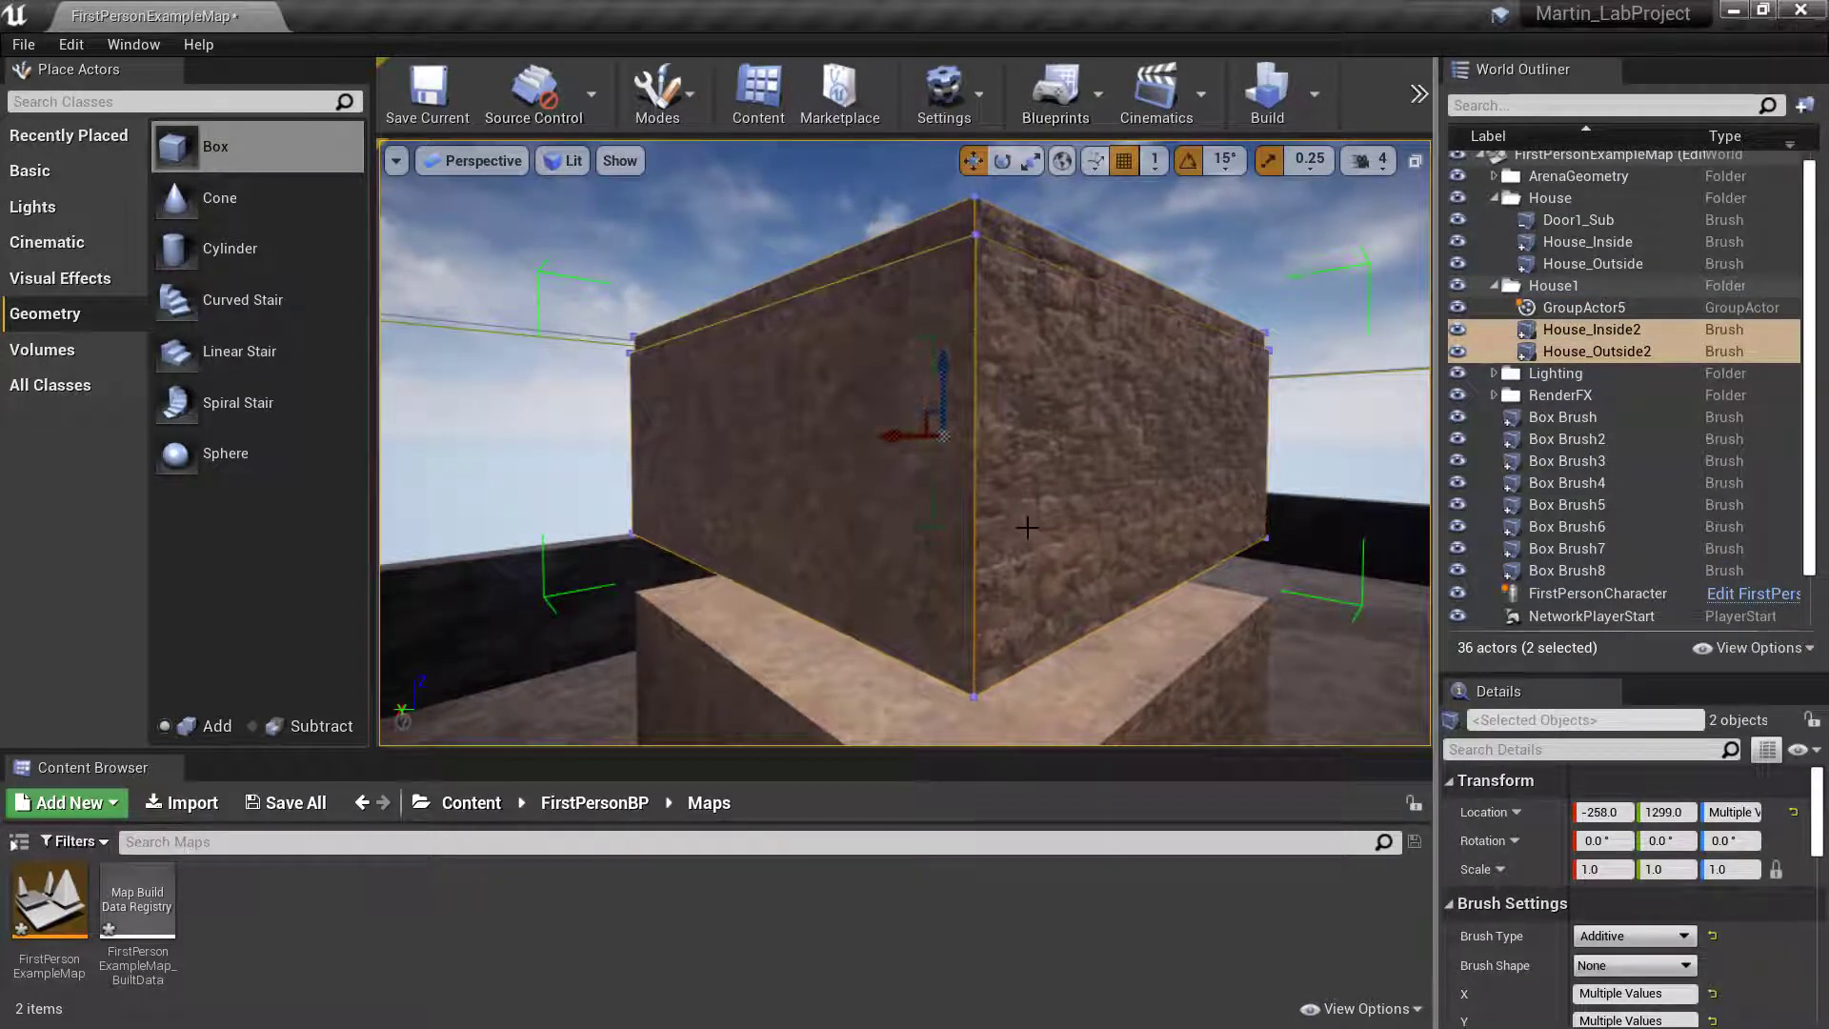
{"action": "key", "text": "End"}
{"action": "mouse_move", "coordinate": [893, 562]}
{"action": "right_mouse_down"}
{"action": "mouse_move", "coordinate": [905, 705]}
{"action": "mouse_move", "coordinate": [928, 671]}
{"action": "mouse_move", "coordinate": [986, 657]}
{"action": "mouse_move", "coordinate": [895, 561]}
{"action": "right_mouse_up"}
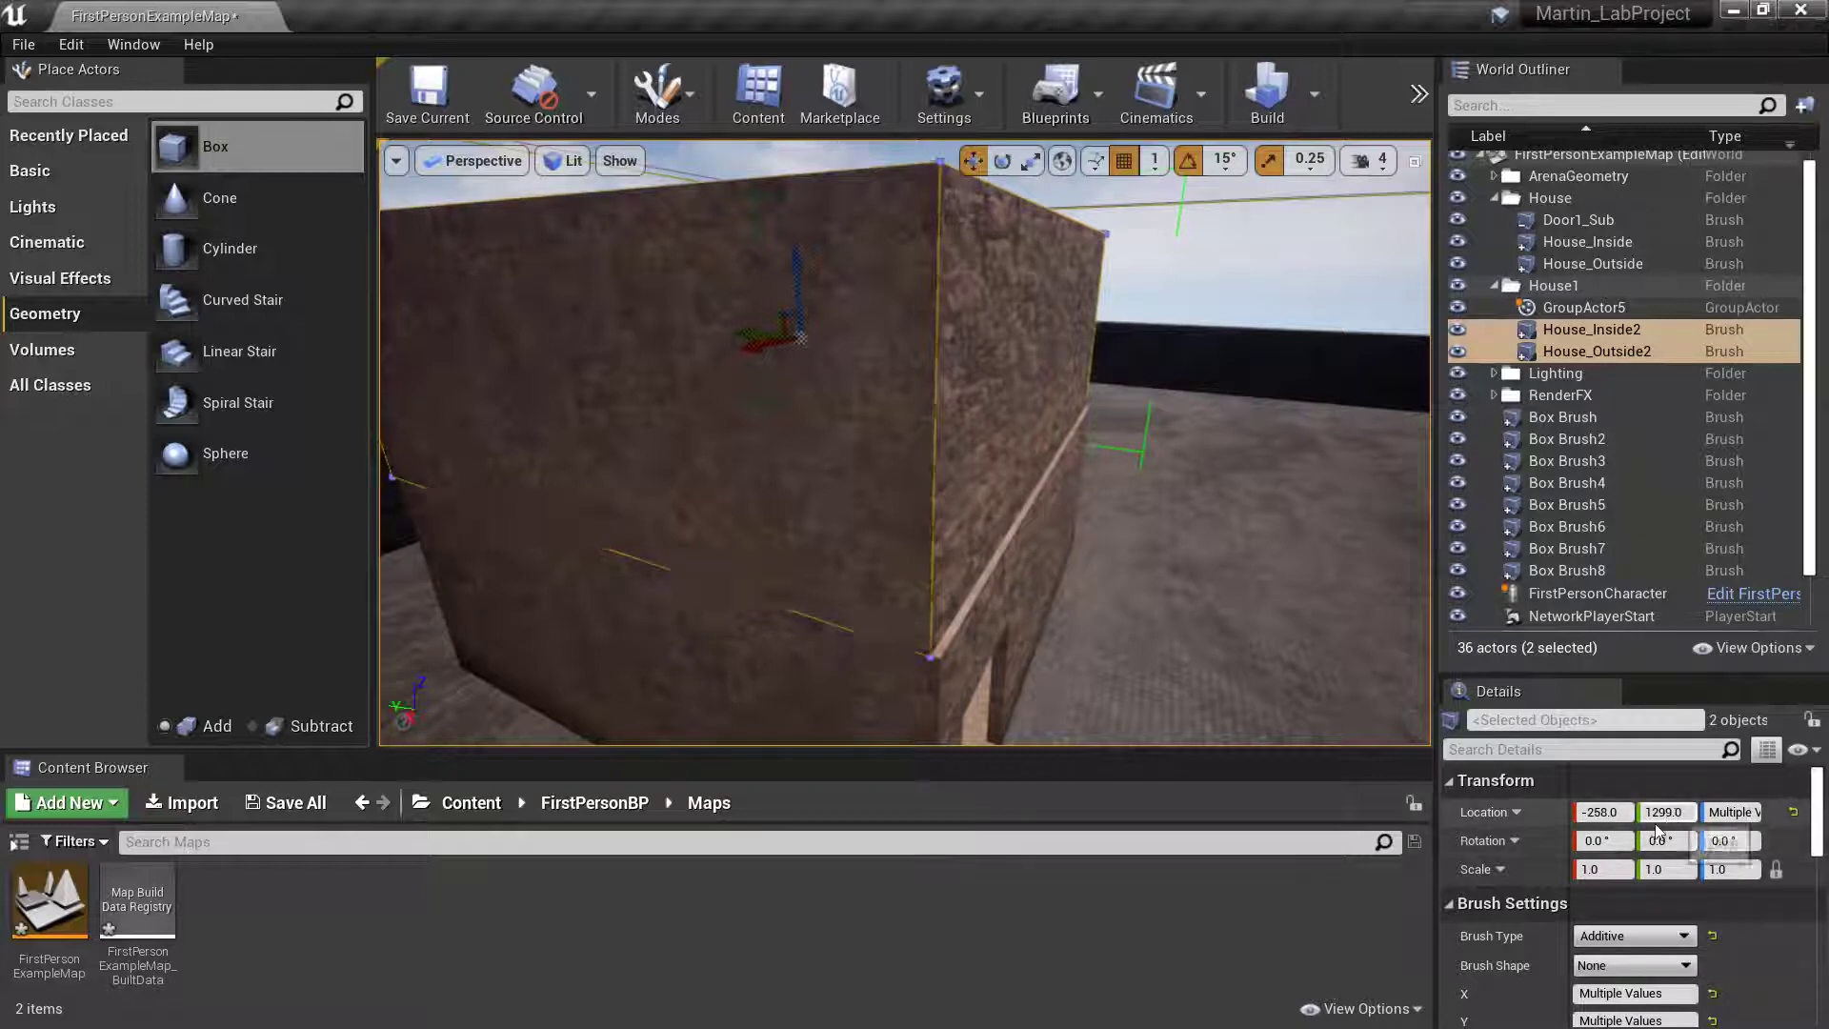
Nudge the grouped upper-storey brushes slightly sideways and check their walls against the lower storey.
{"action": "left_click", "coordinate": [1583, 310]}
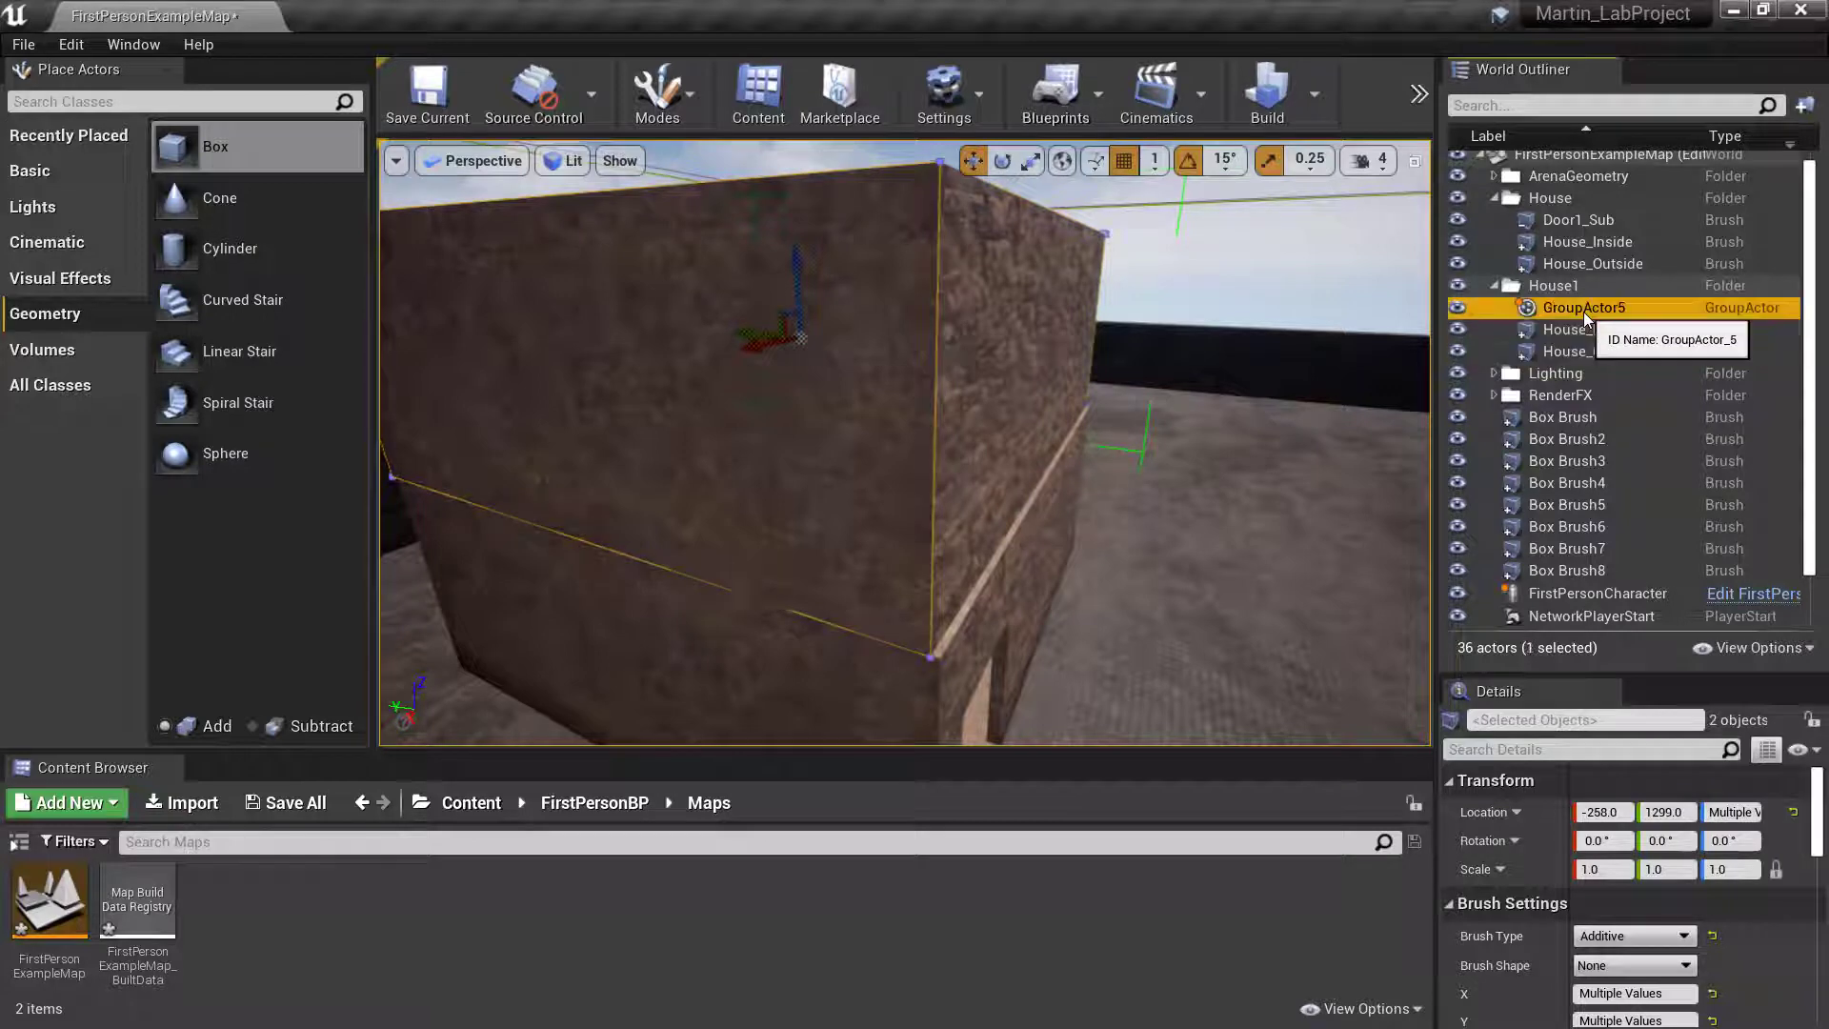
{"action": "left_click", "coordinate": [1528, 348]}
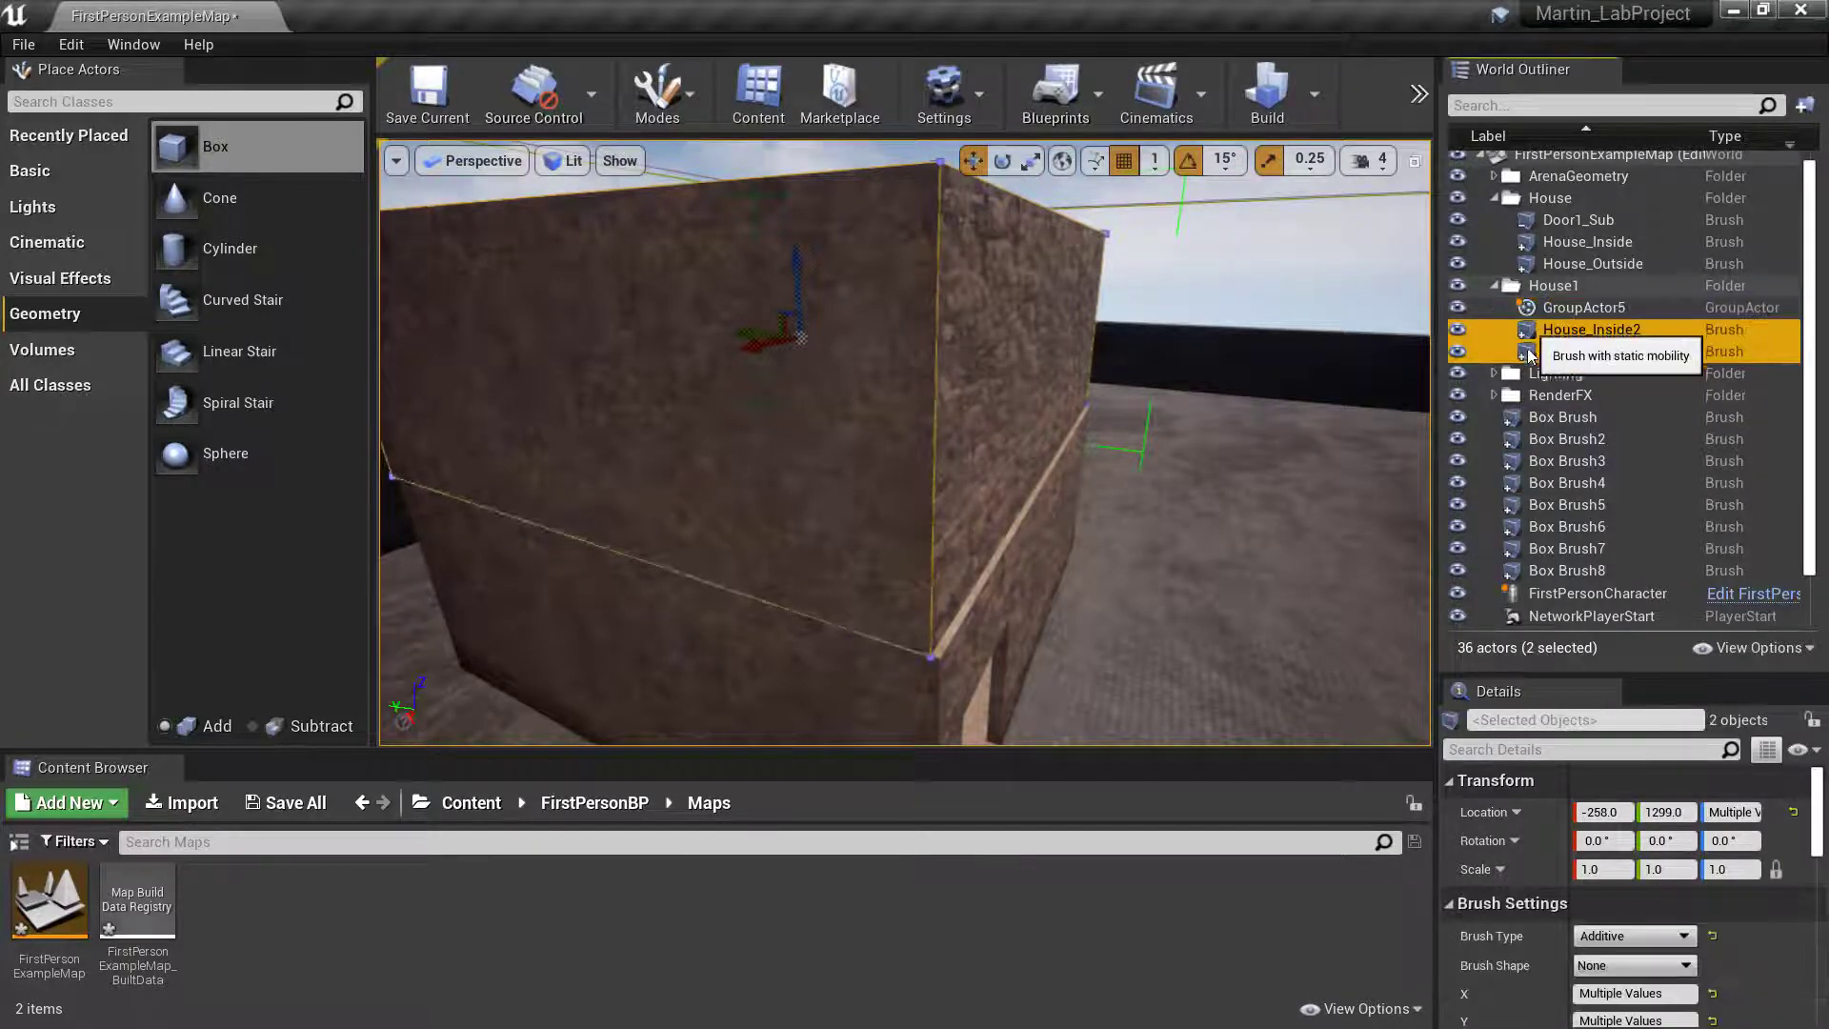
{"action": "scroll", "coordinate": [1748, 903], "scroll_direction": "down", "scroll_amount": 1}
{"action": "scroll", "coordinate": [1749, 905], "scroll_direction": "down", "scroll_amount": 2}
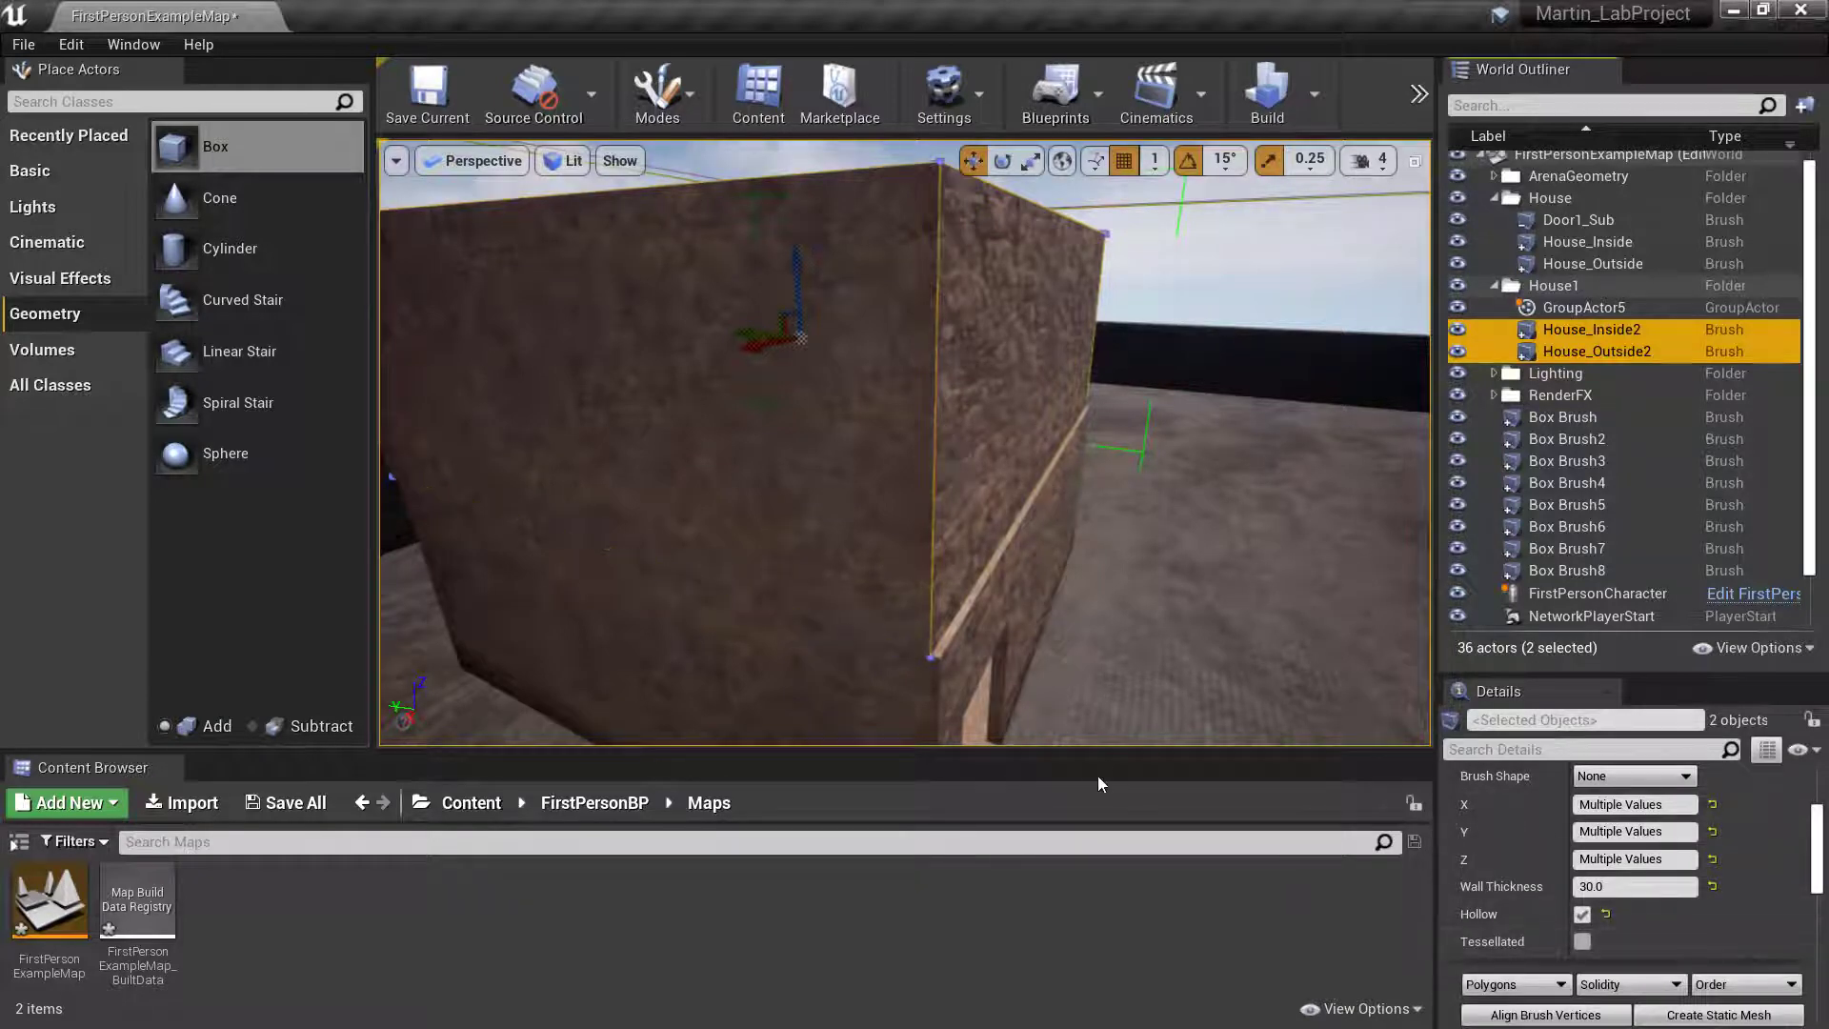
{"action": "left_click_drag", "start_coordinate": [740, 333], "coordinate": [748, 328]}
{"action": "right_click_drag", "start_coordinate": [844, 437], "coordinate": [891, 450]}
{"action": "key", "text": "w"}
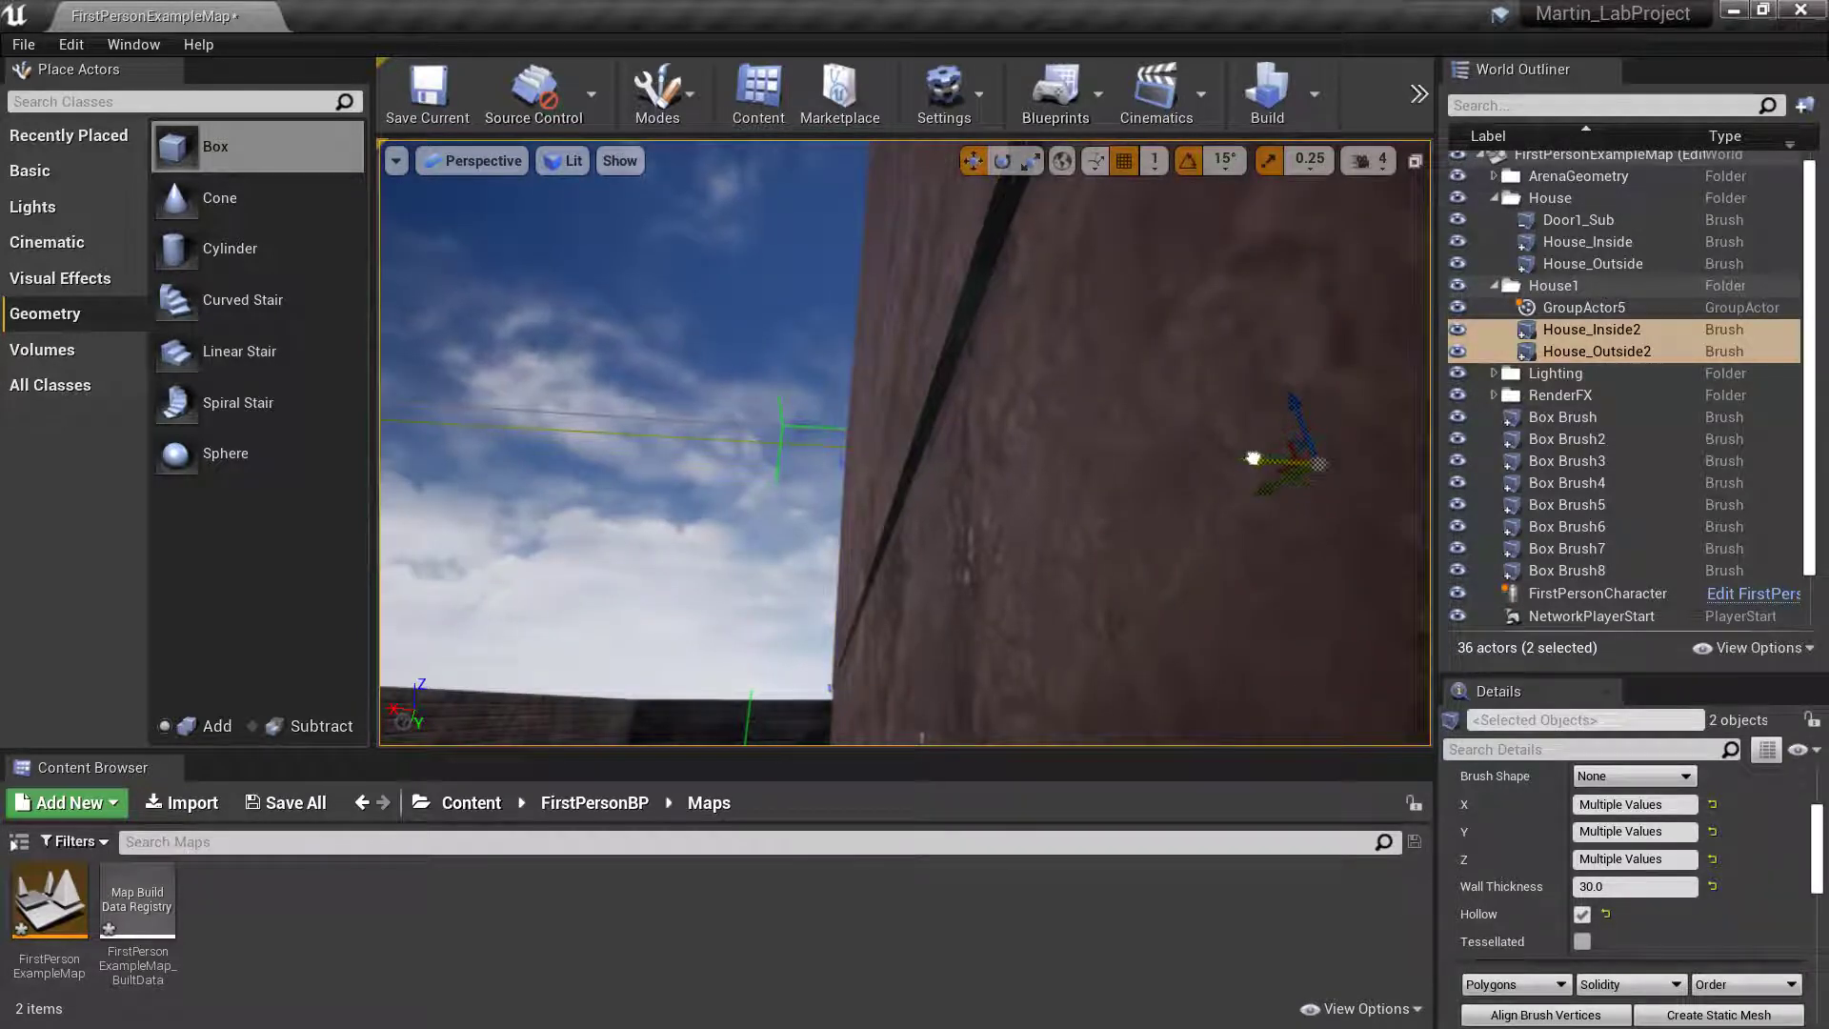
{"action": "mouse_move", "coordinate": [1231, 453]}
{"action": "right_mouse_down"}
{"action": "mouse_move", "coordinate": [1246, 447]}
{"action": "mouse_move", "coordinate": [1229, 457]}
{"action": "right_mouse_up"}
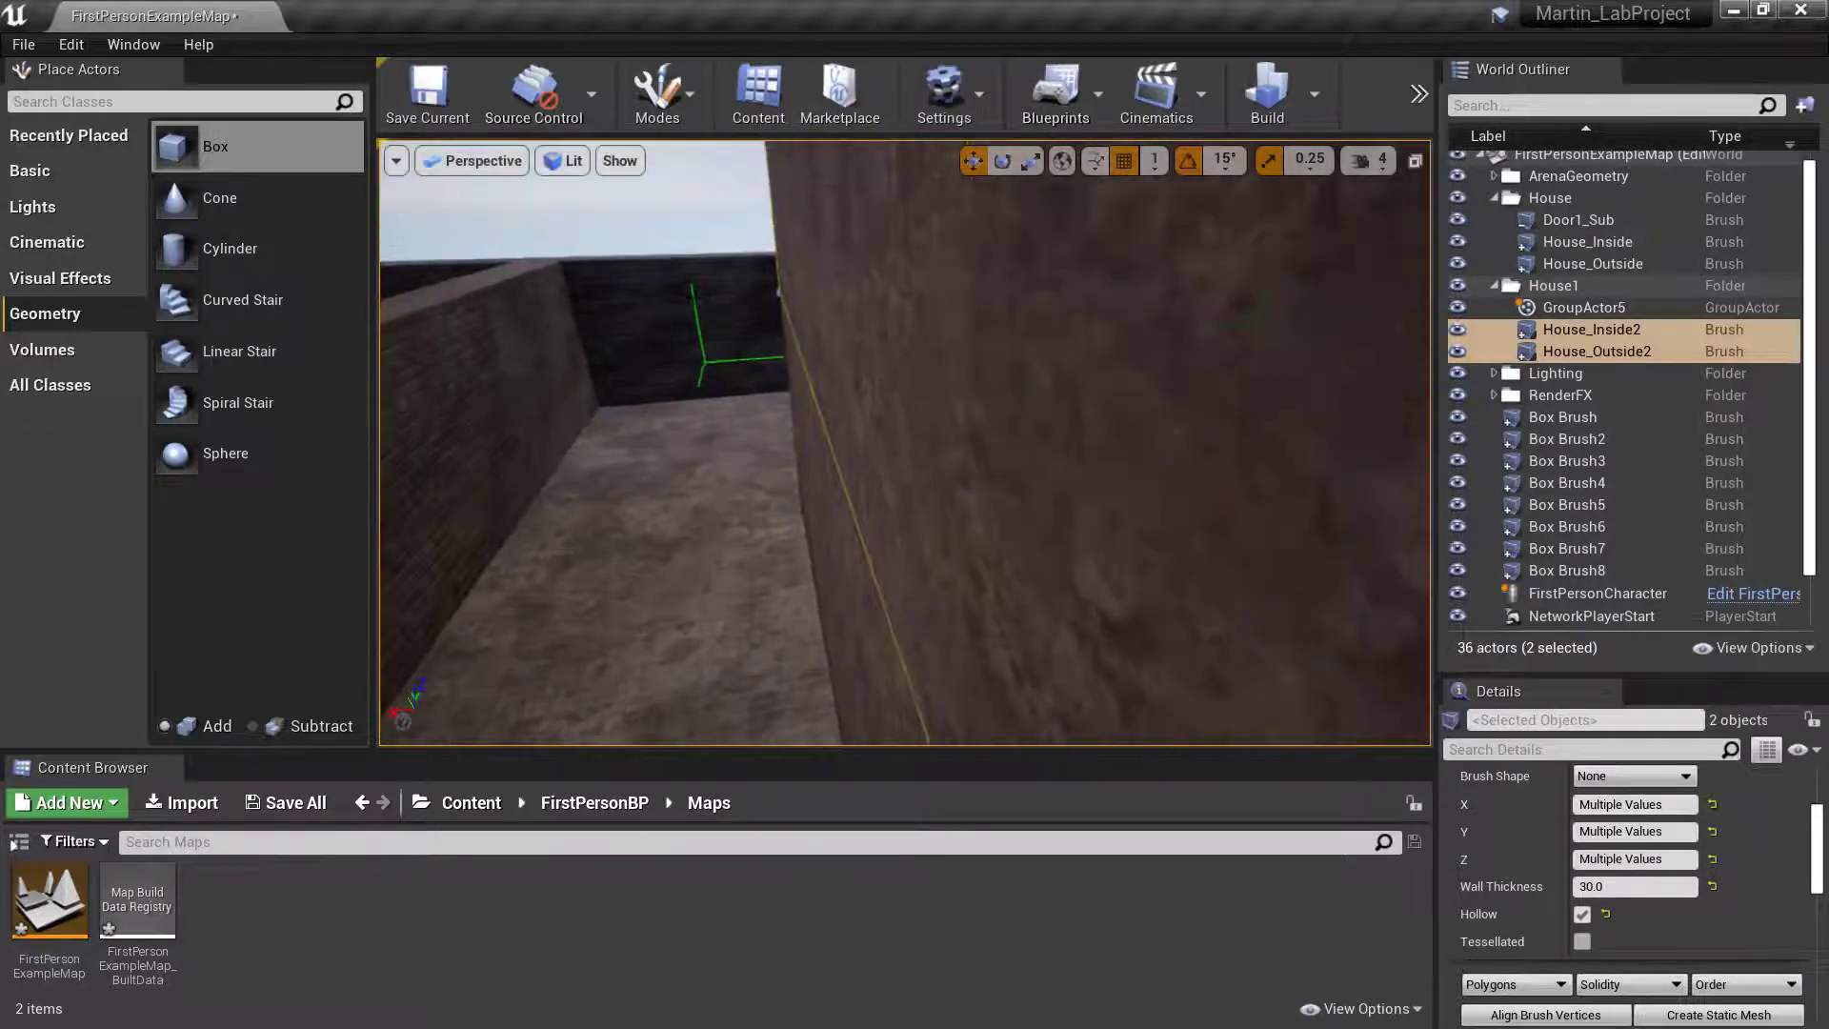
{"action": "left_click", "coordinate": [692, 252]}
{"action": "mouse_move", "coordinate": [691, 252]}
{"action": "right_mouse_down"}
{"action": "mouse_move", "coordinate": [735, 275]}
{"action": "mouse_move", "coordinate": [858, 275]}
{"action": "mouse_move", "coordinate": [790, 343]}
{"action": "mouse_move", "coordinate": [819, 286]}
{"action": "mouse_move", "coordinate": [670, 258]}
{"action": "right_mouse_up"}
{"action": "scroll", "coordinate": [1642, 393], "scroll_direction": "up", "scroll_amount": 1}
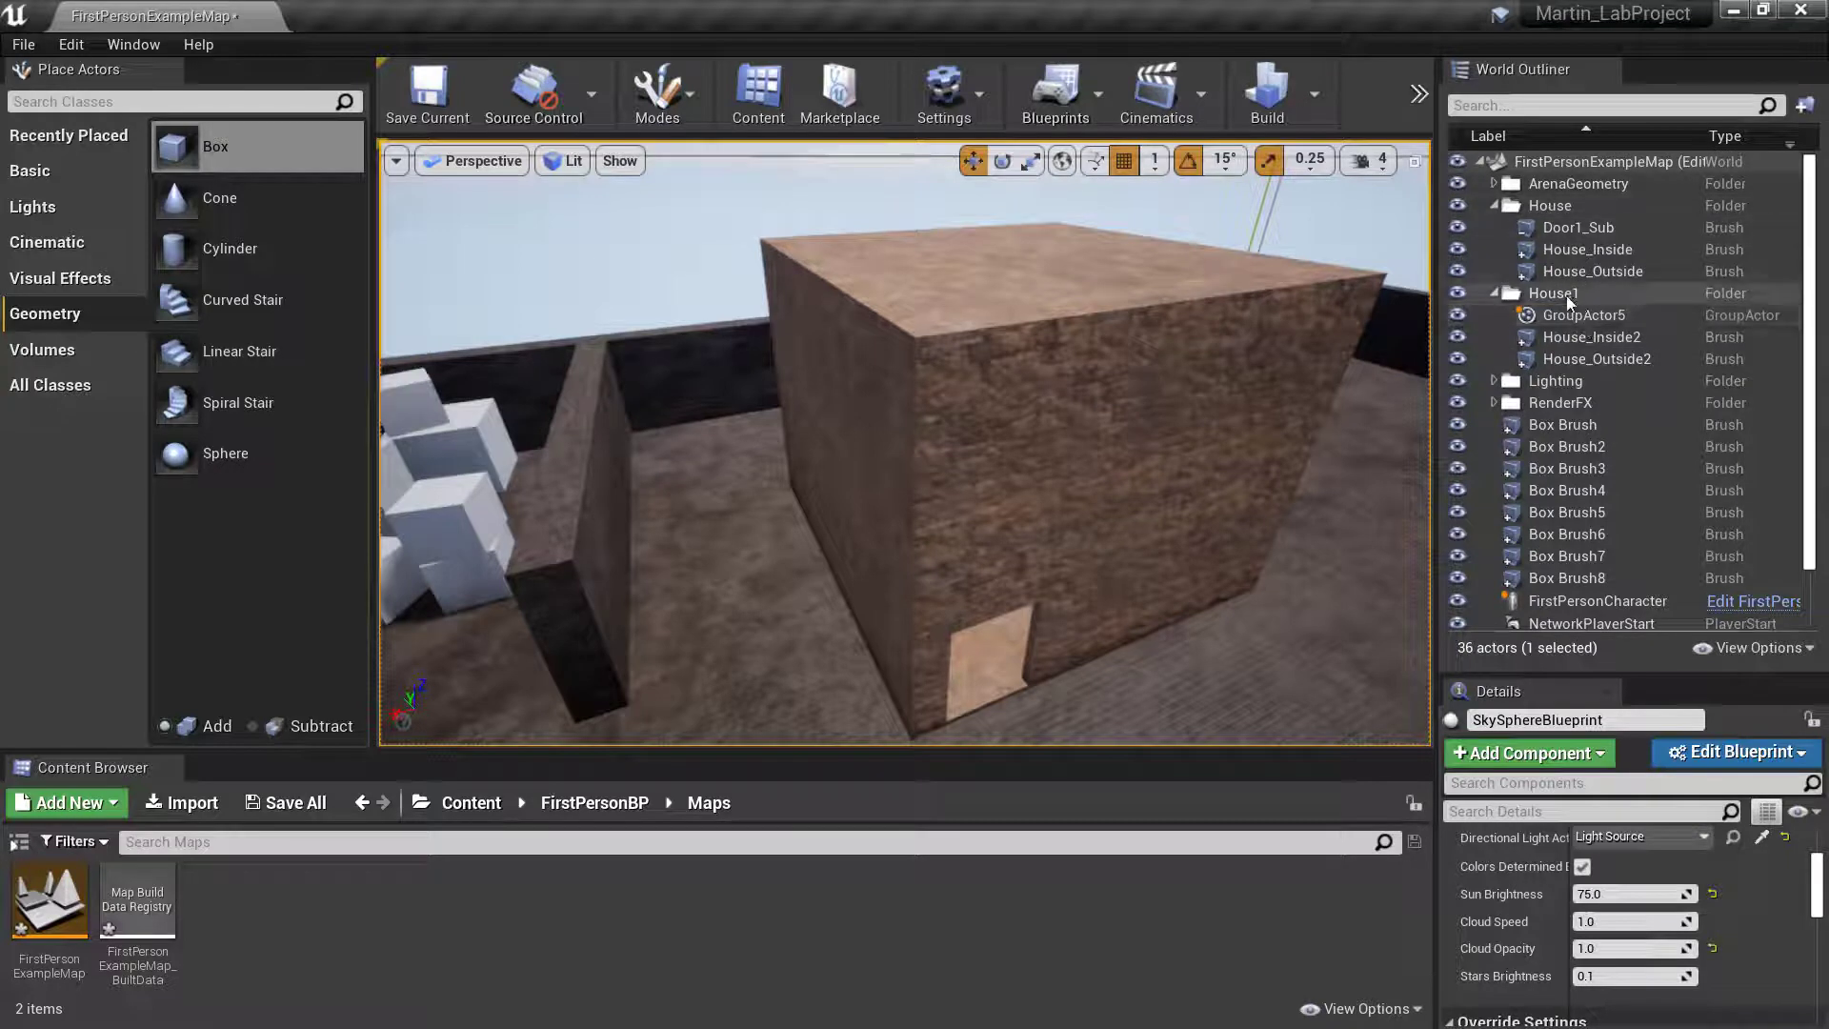
Rename the House folder as House_ST1.
{"action": "right_click", "coordinate": [1545, 204]}
{"action": "mouse_move", "coordinate": [1586, 278]}
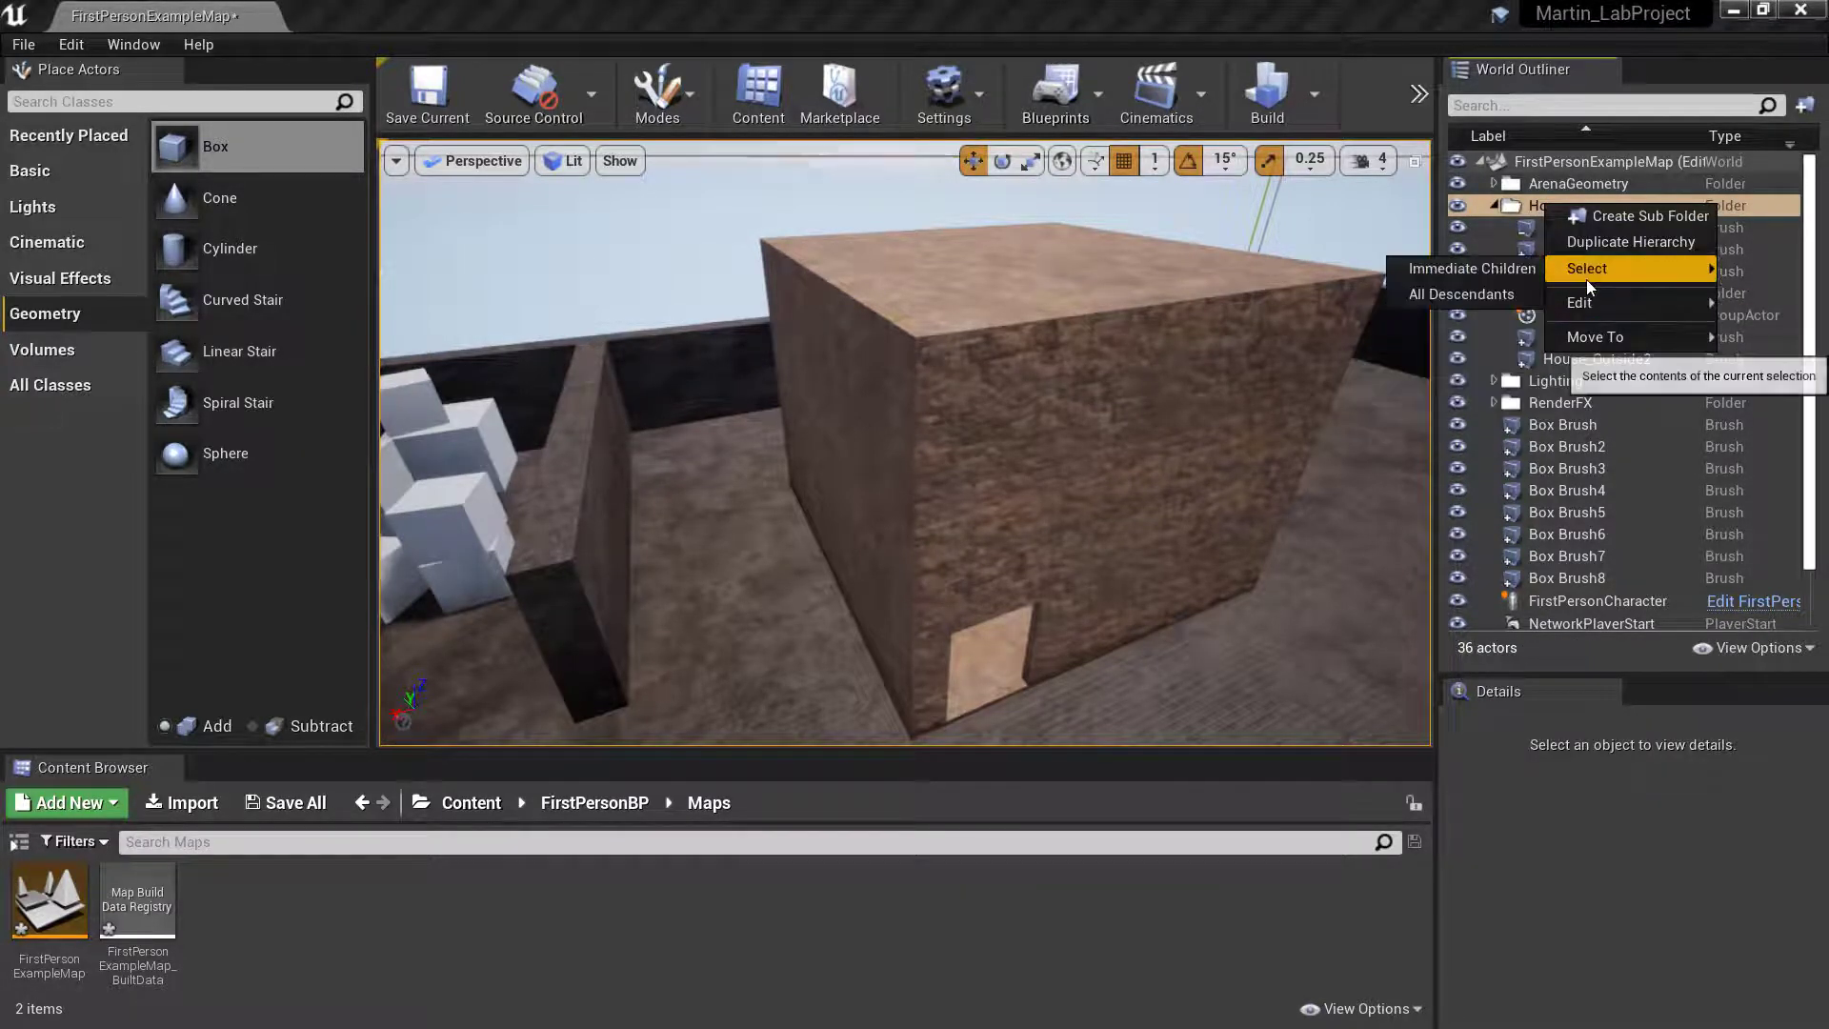
{"action": "left_click", "coordinate": [1528, 208]}
{"action": "left_click", "coordinate": [1540, 202]}
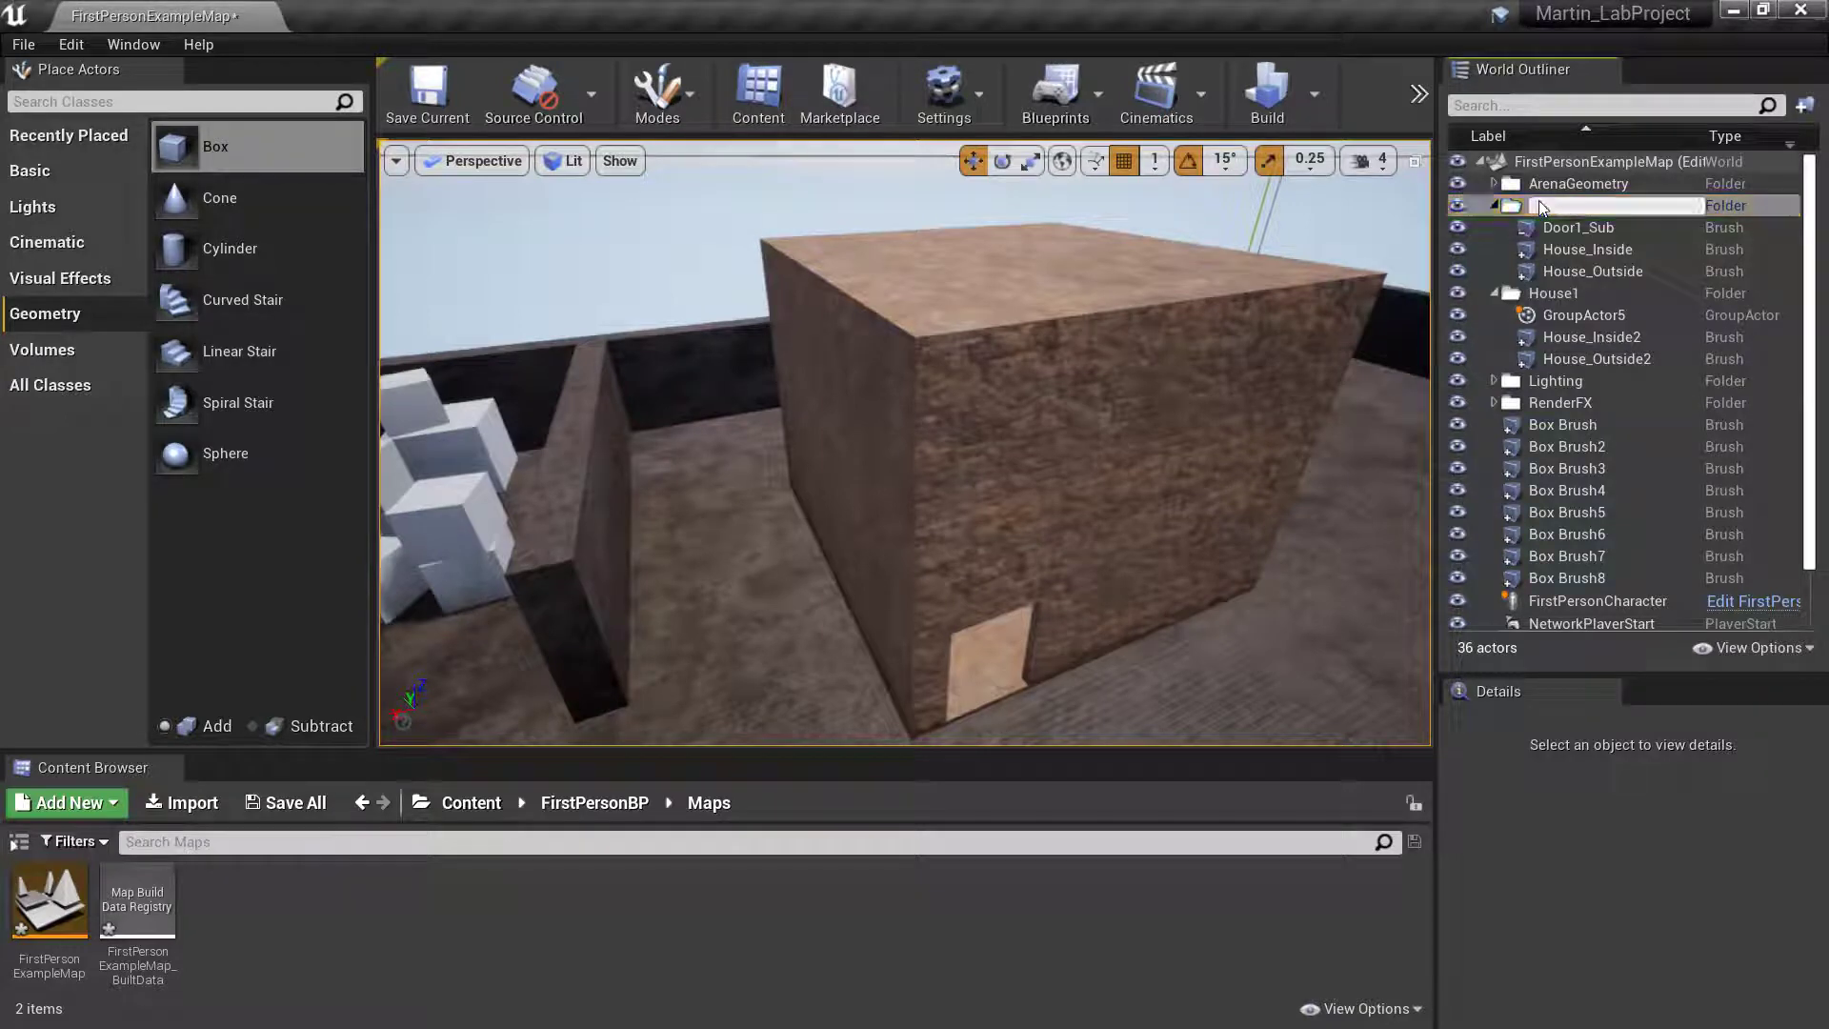
{"action": "key", "text": "BackSpace"}
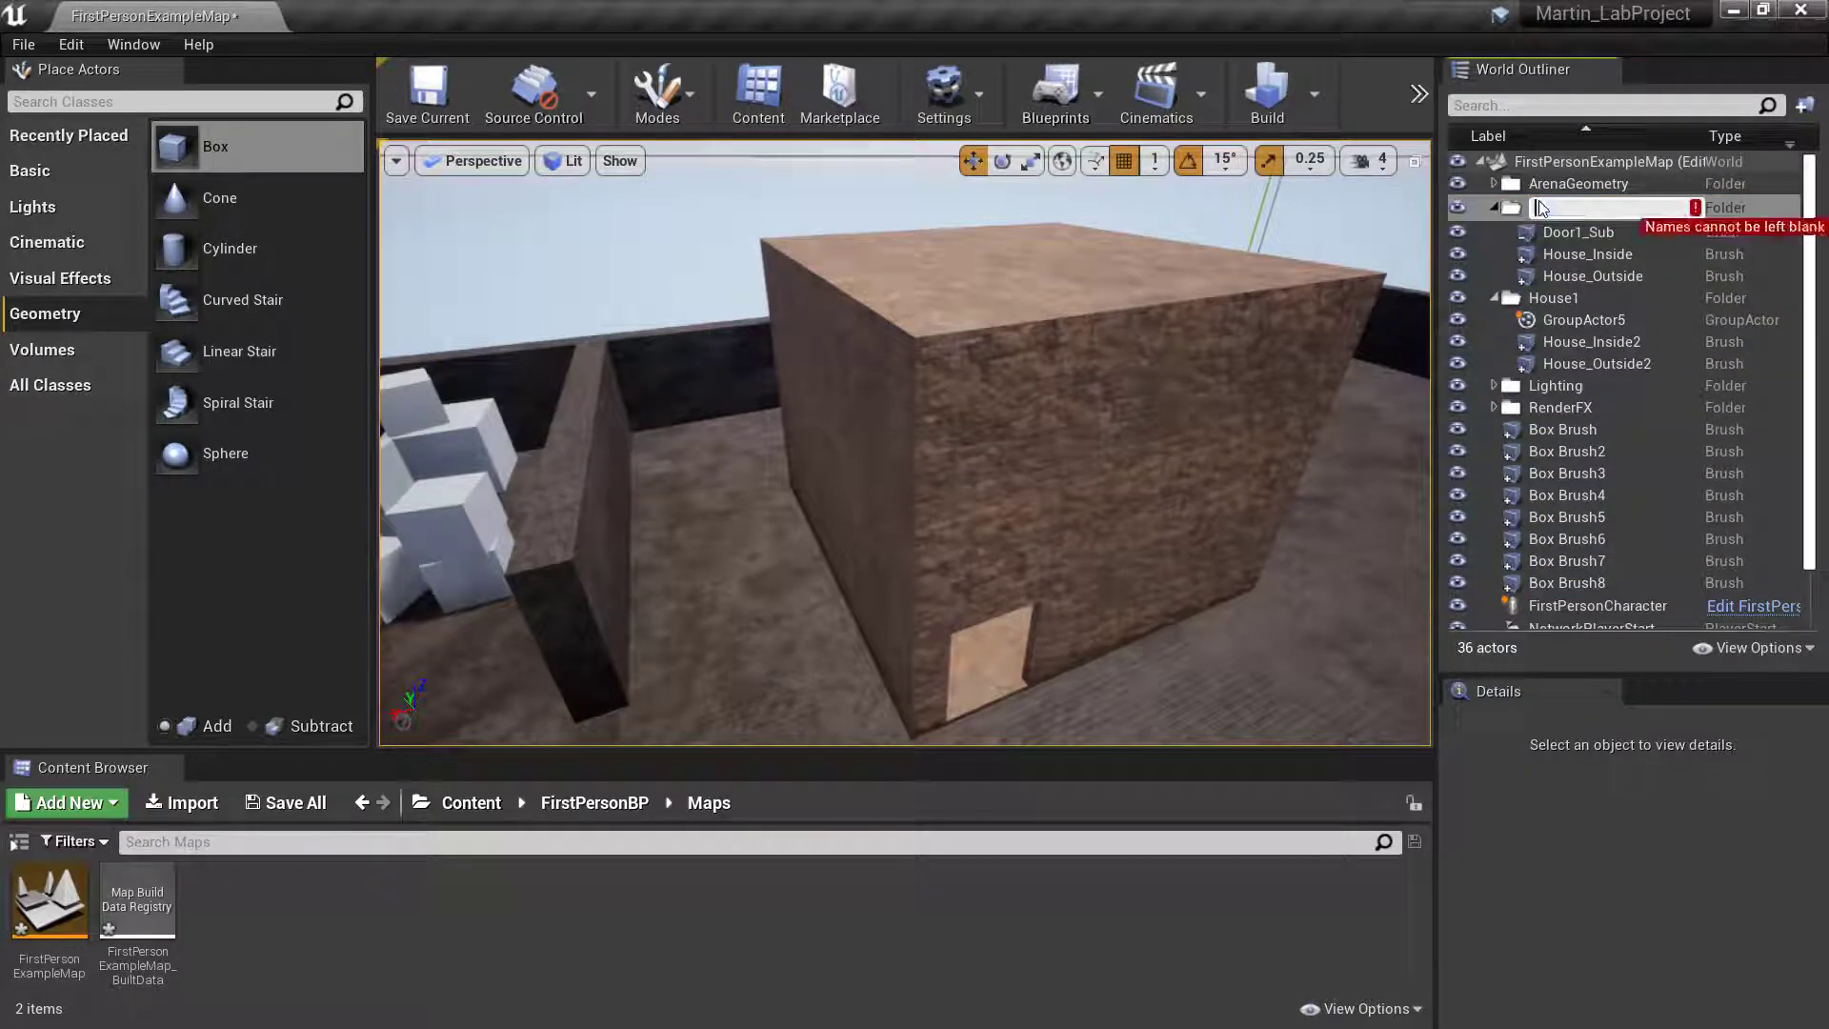
{"action": "type", "text": "House_ST1"}
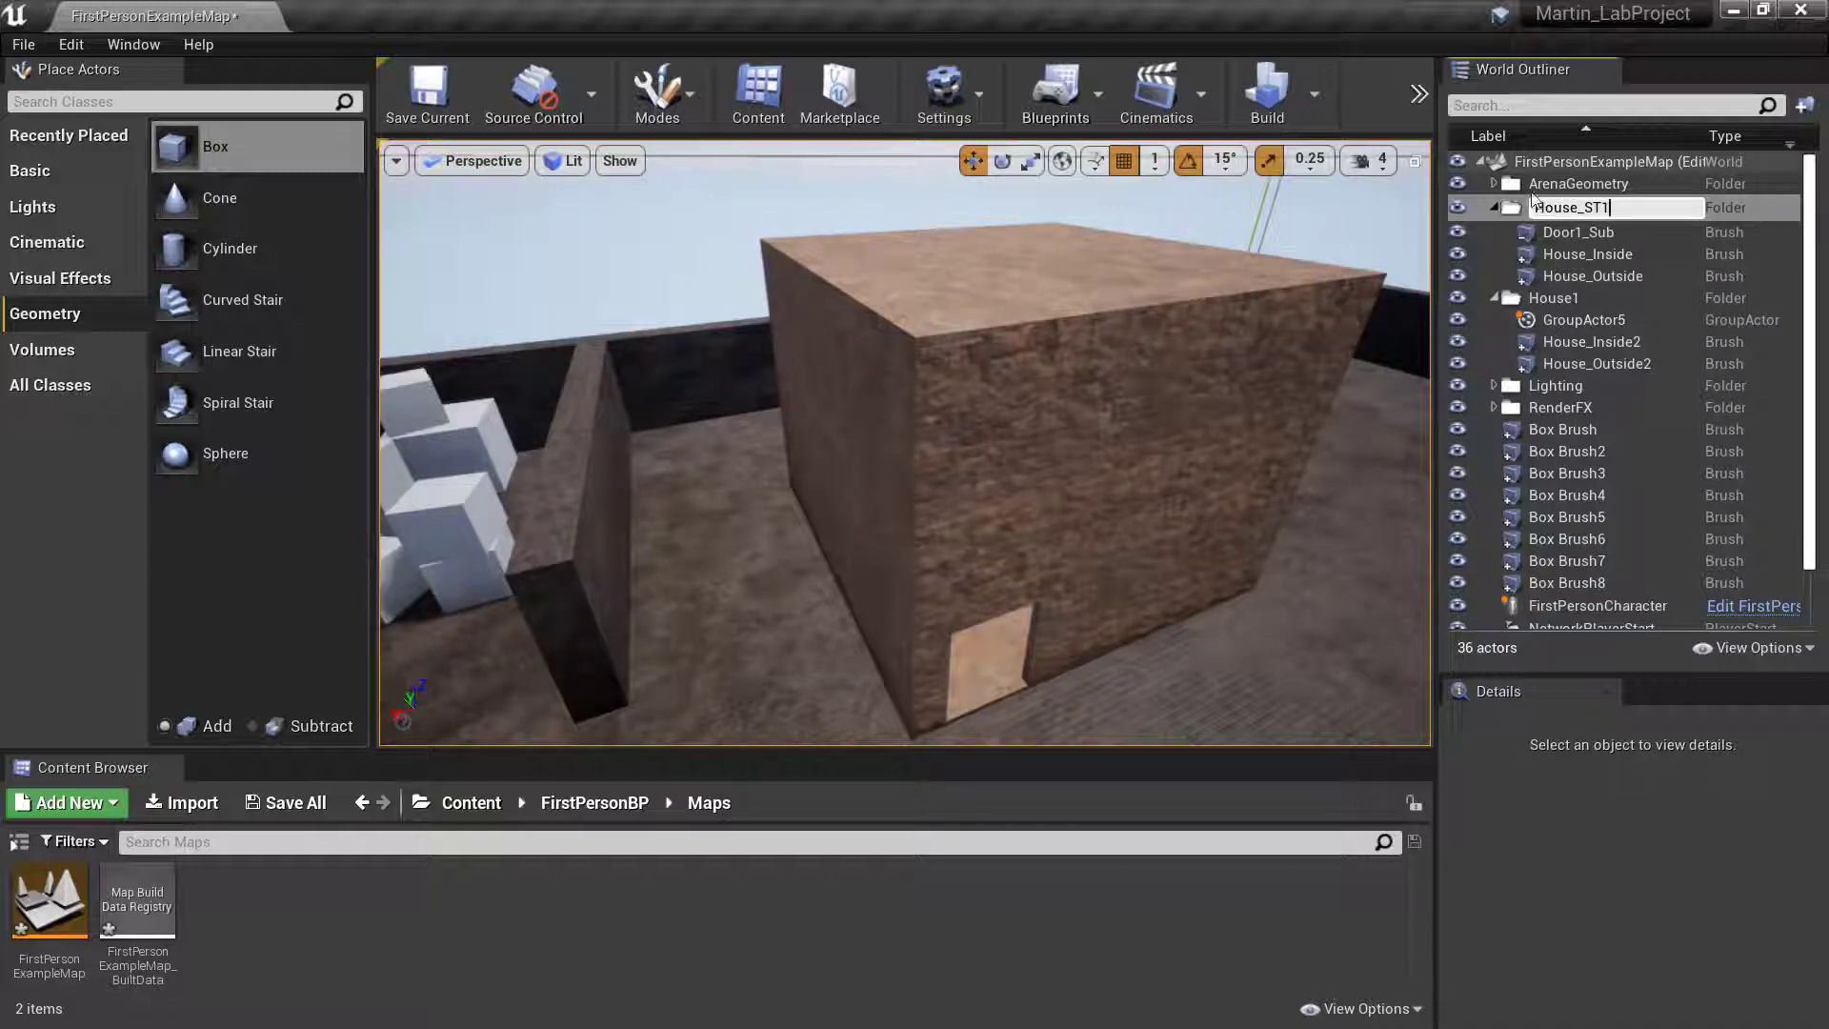
{"action": "key", "text": "Return"}
Rename the House1 folder as House_ST2.
{"action": "left_click", "coordinate": [1553, 297]}
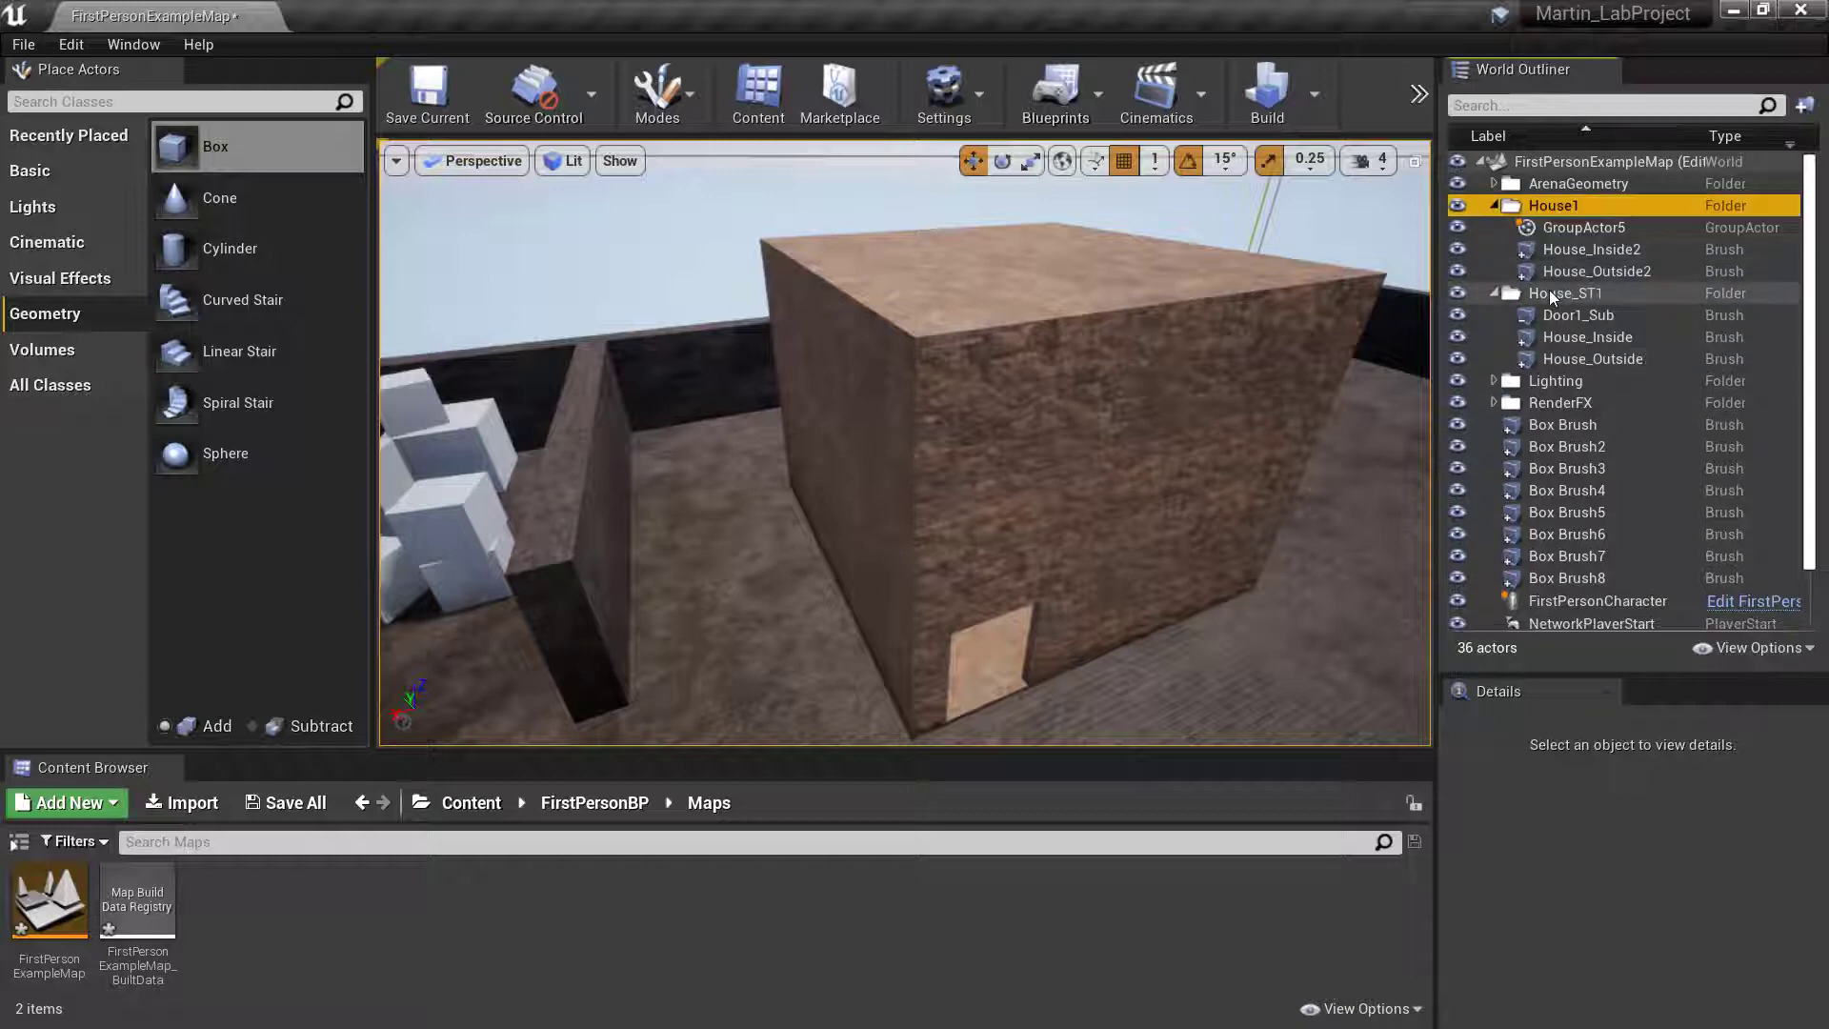
{"action": "right_click", "coordinate": [1549, 208]}
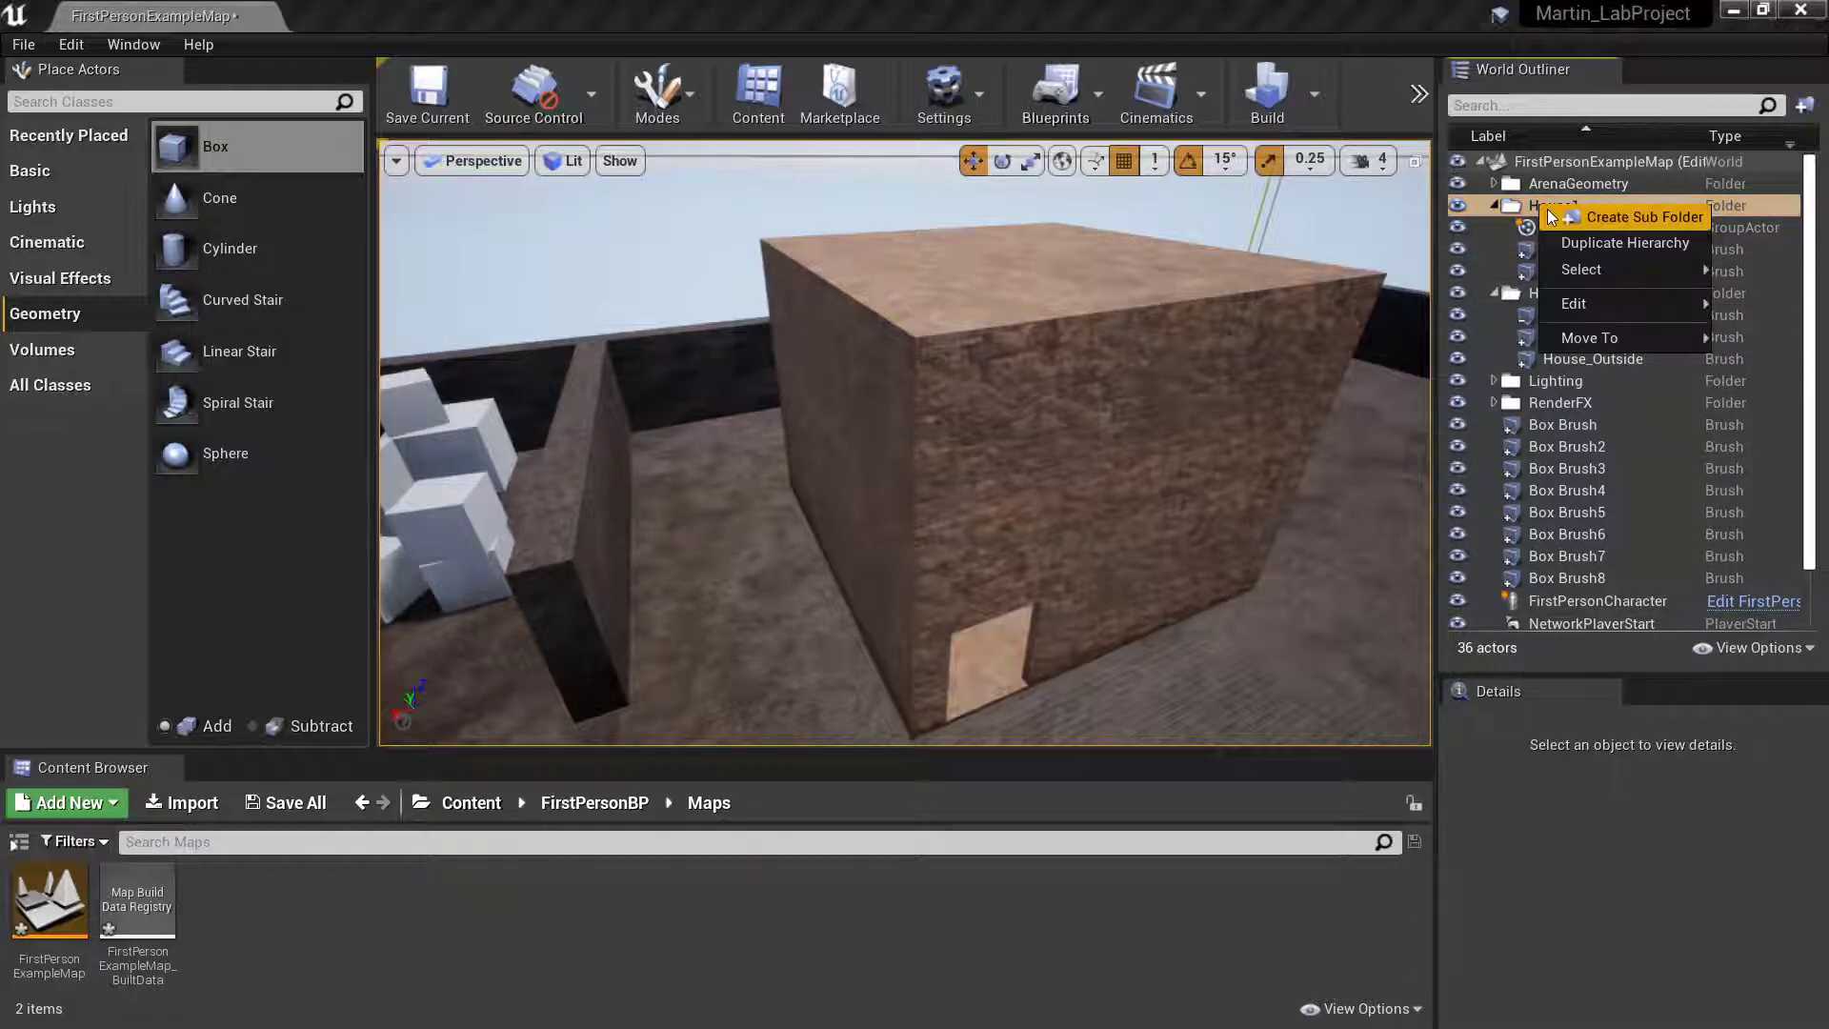
{"action": "left_click", "coordinate": [1522, 212]}
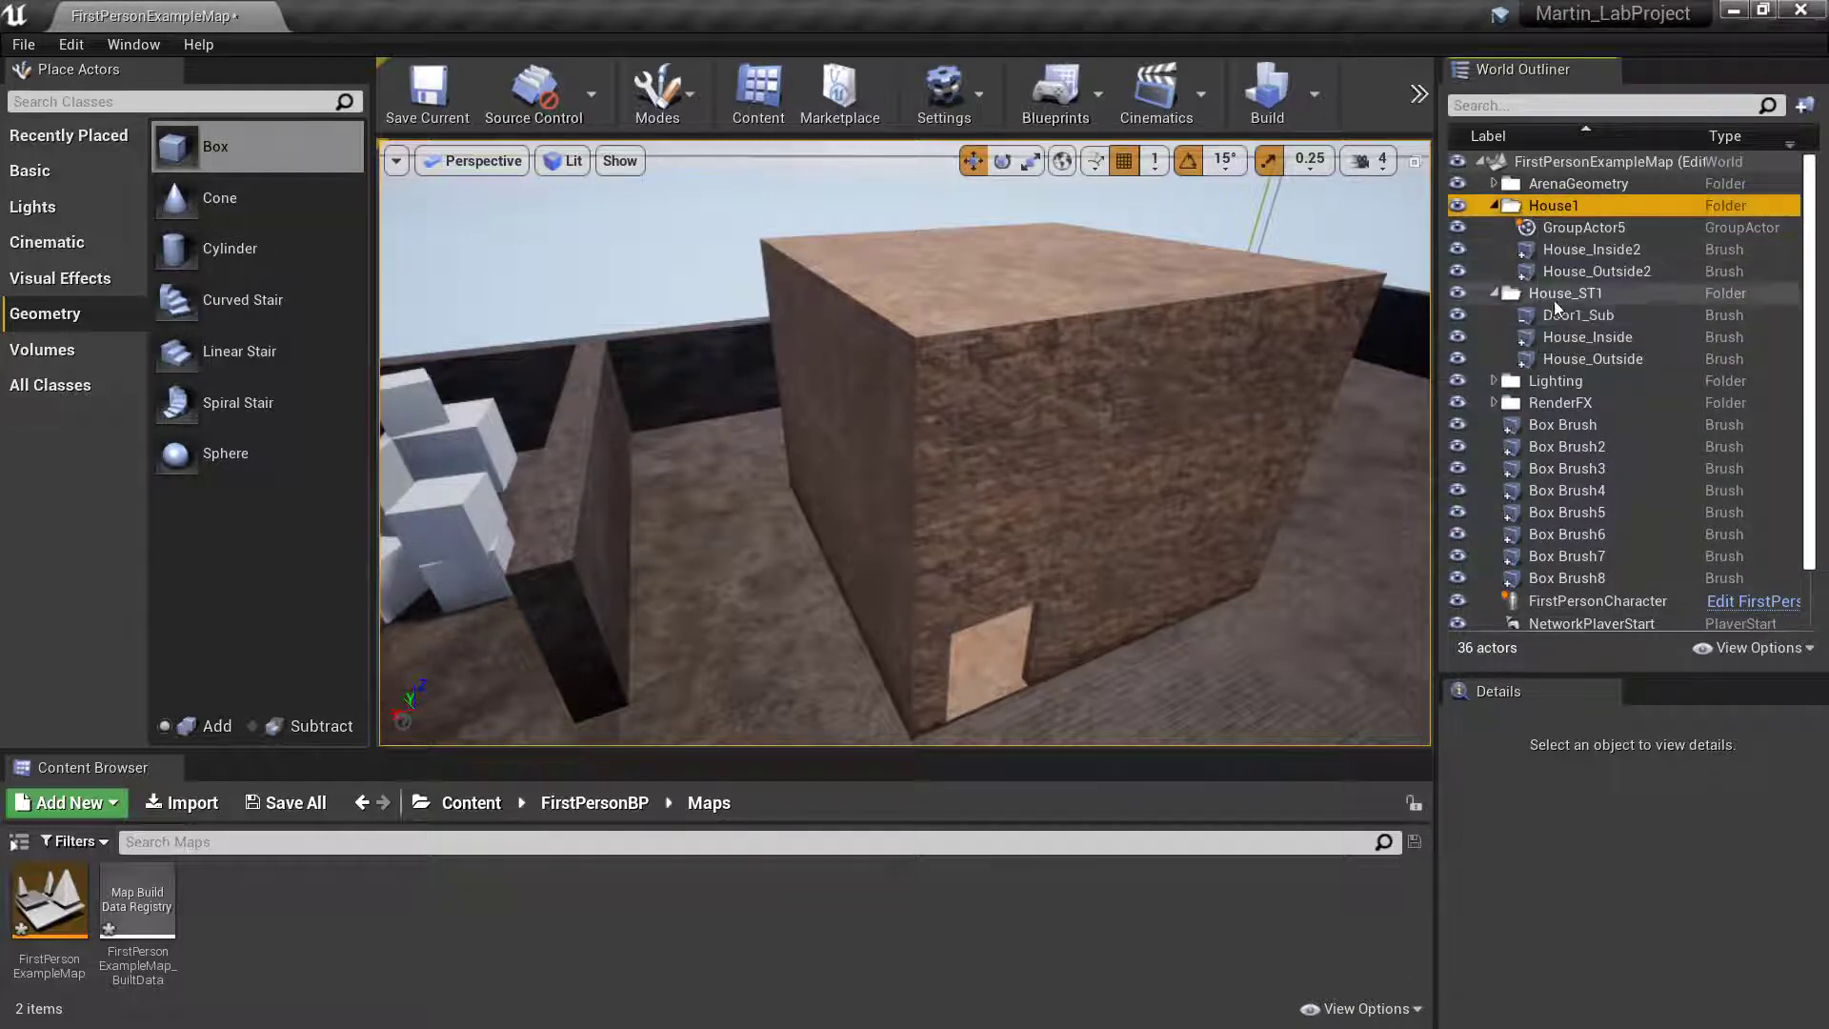
{"action": "right_click", "coordinate": [1553, 204]}
{"action": "mouse_move", "coordinate": [1590, 278]}
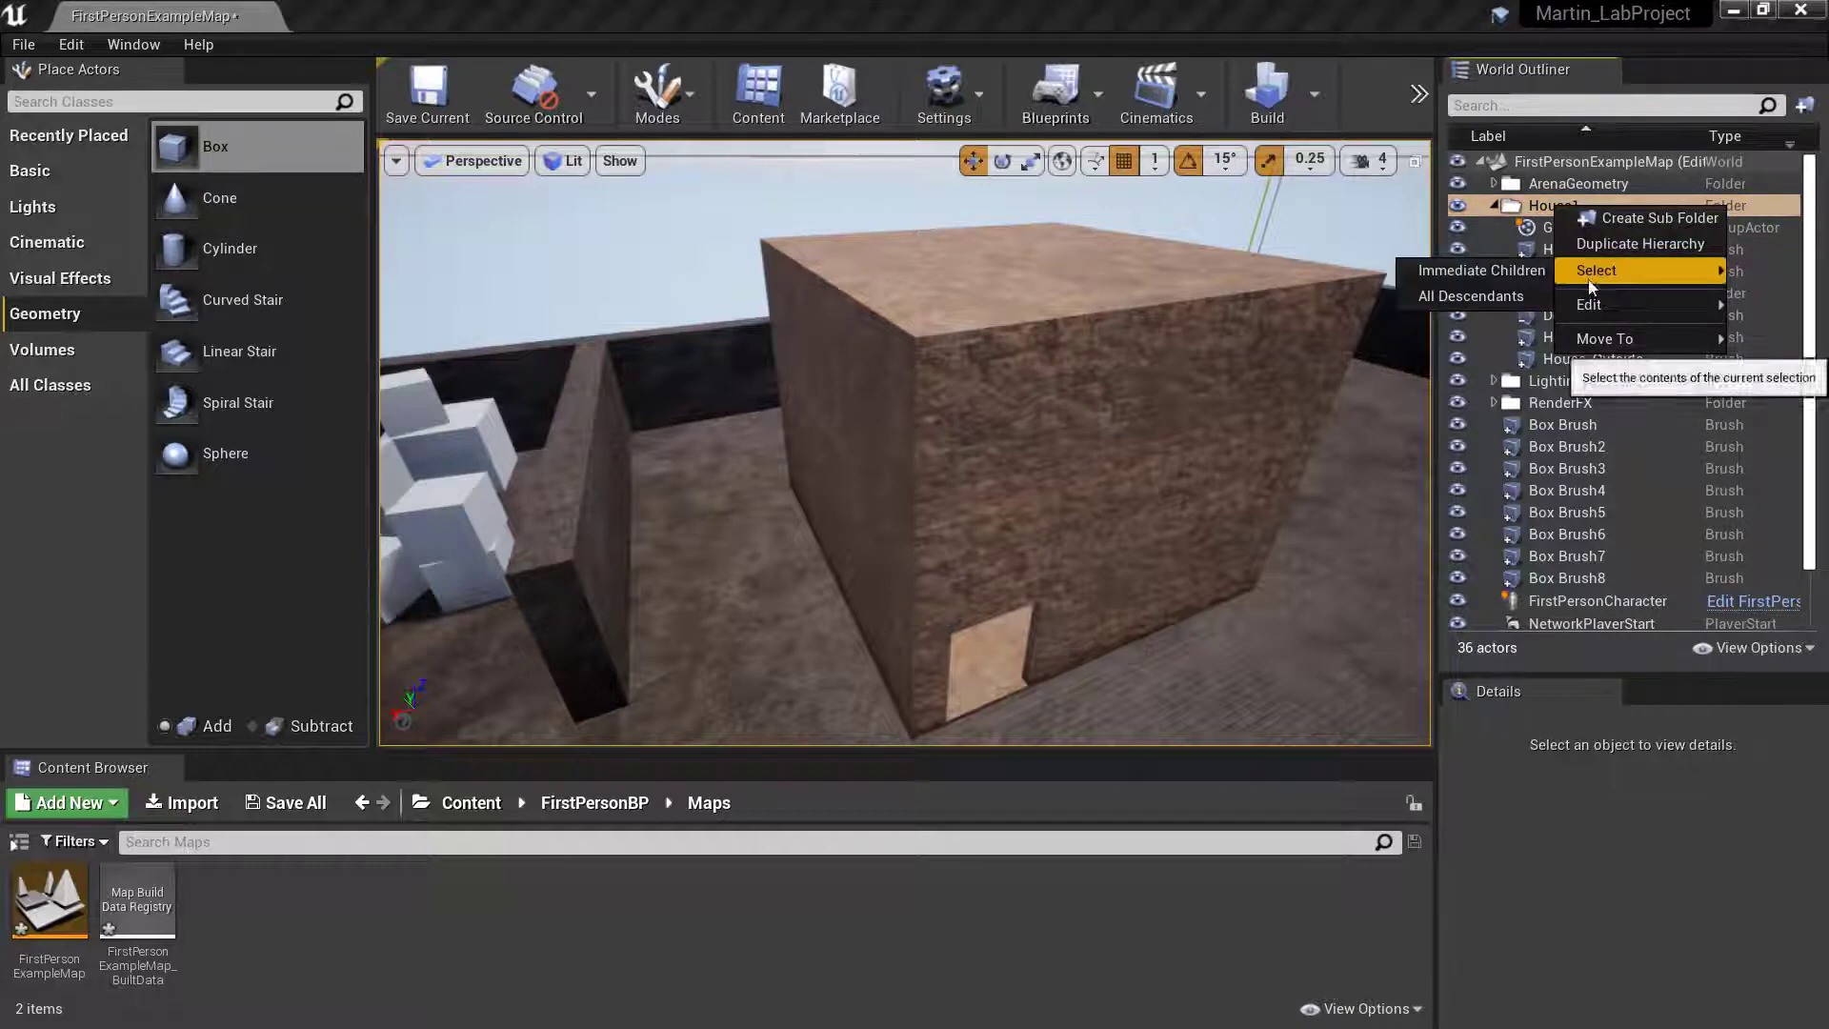
{"action": "left_click", "coordinate": [1543, 208]}
{"action": "left_click", "coordinate": [1539, 206]}
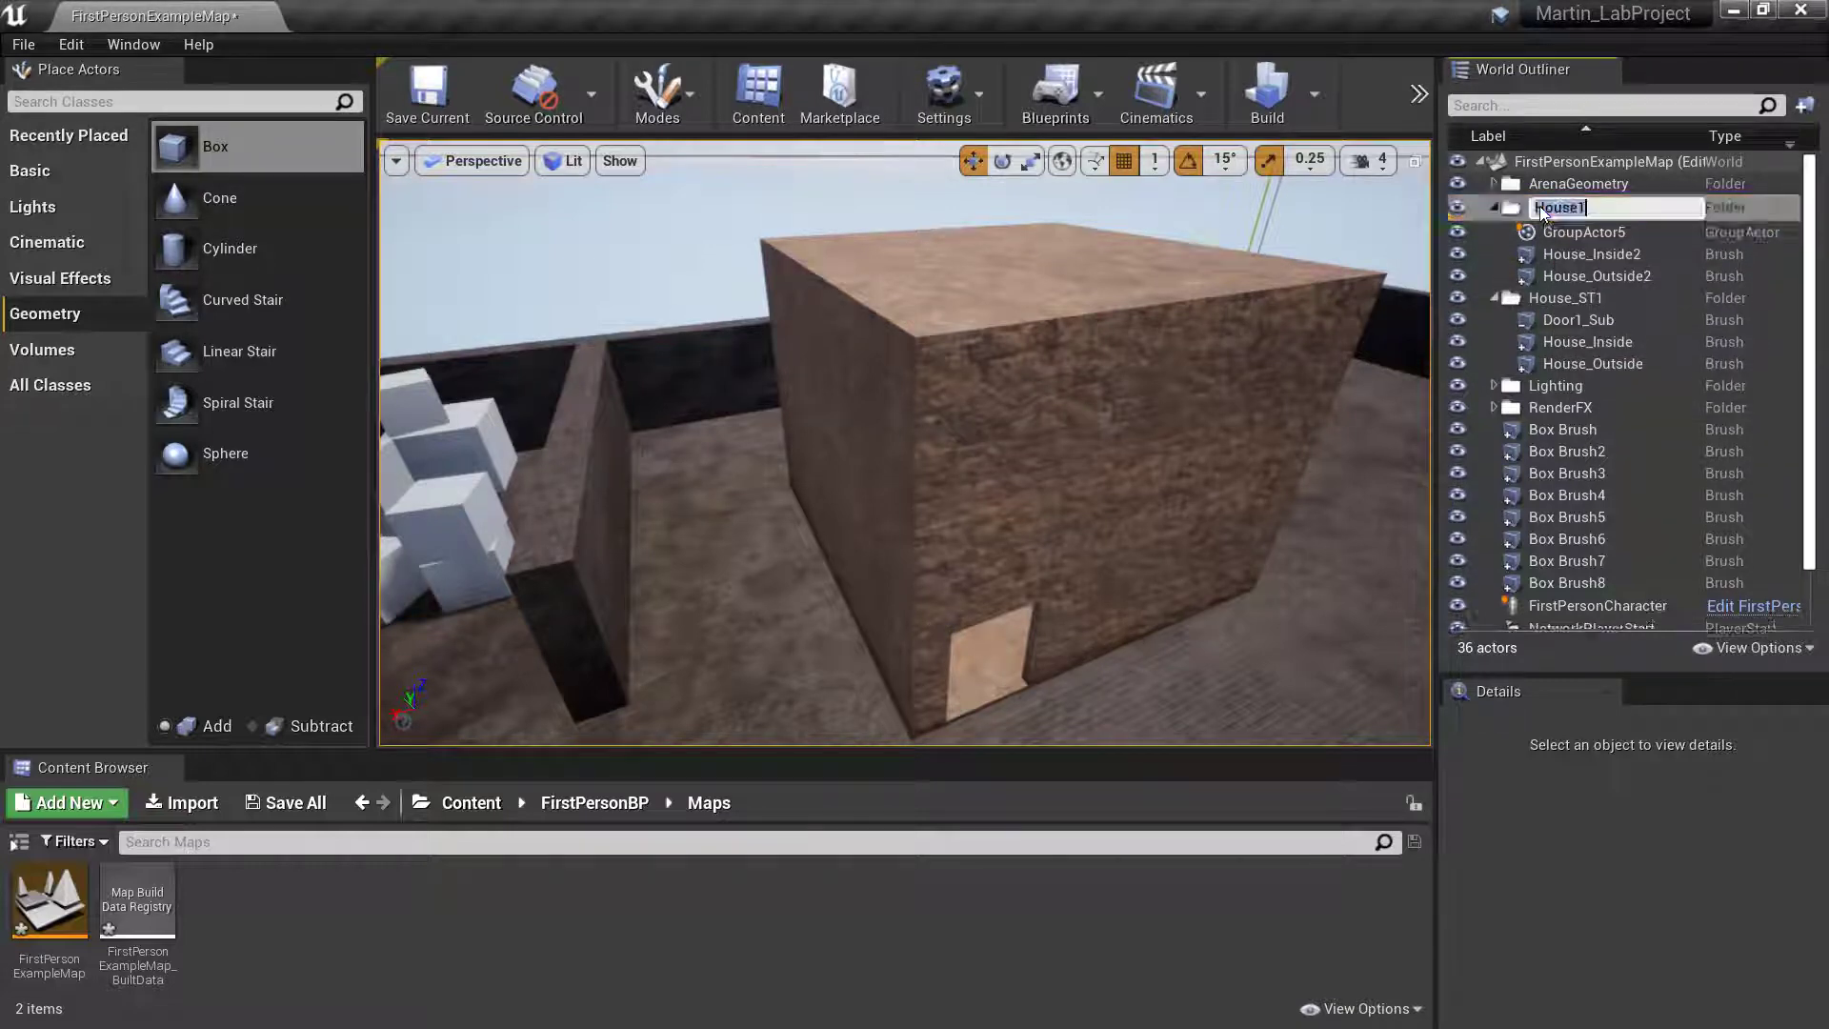
{"action": "key", "text": "BackSpace"}
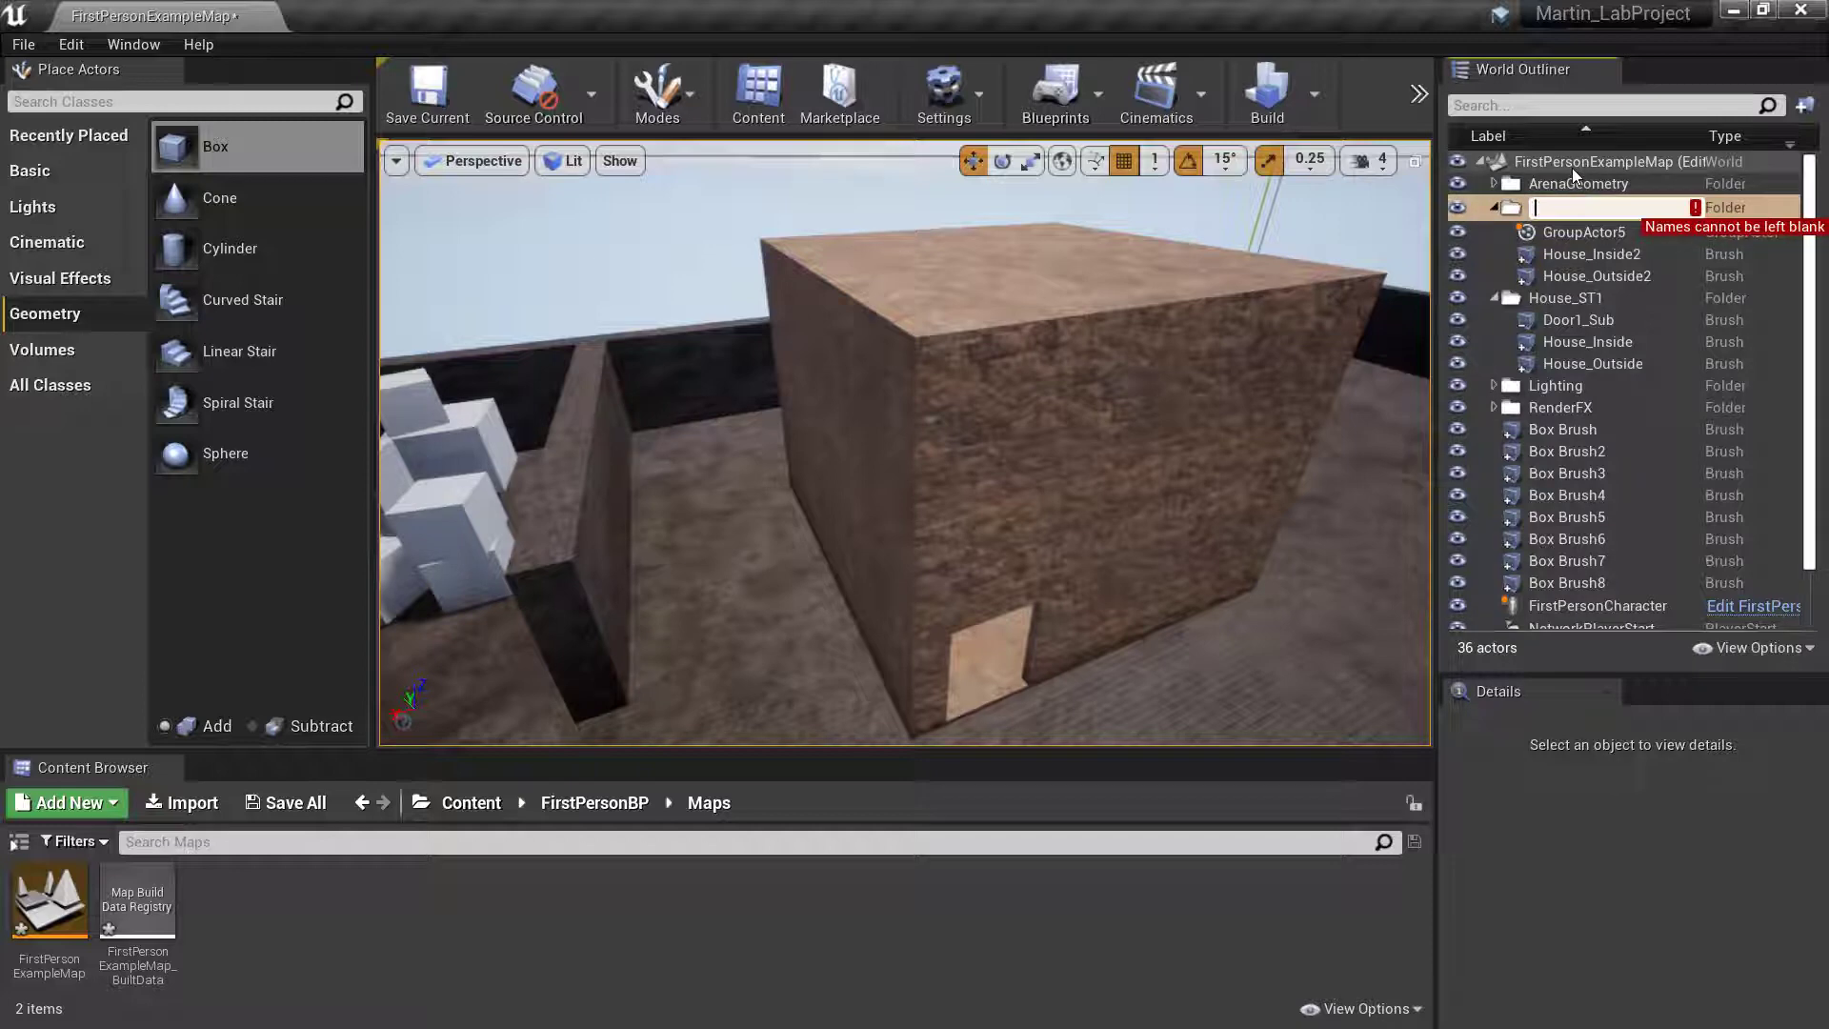
{"action": "type", "text": "House_St"}
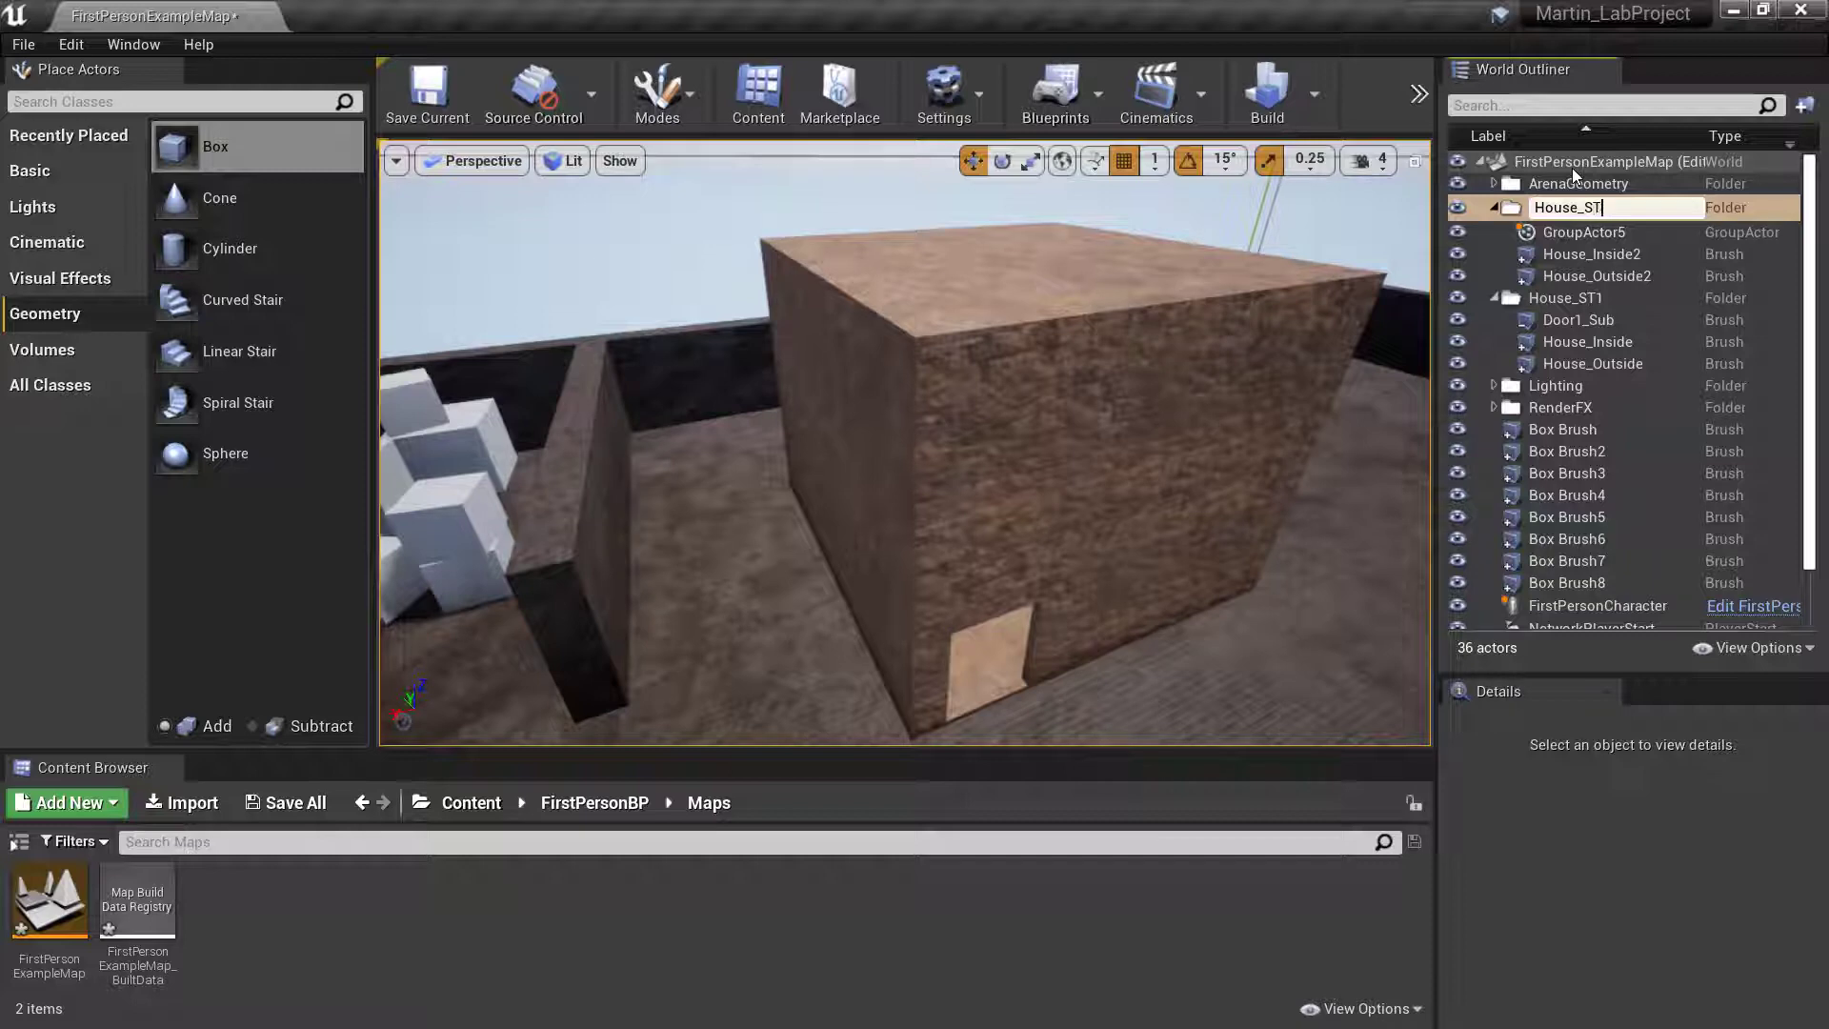
{"action": "type", "text": "2"}
{"action": "key", "text": "Return"}
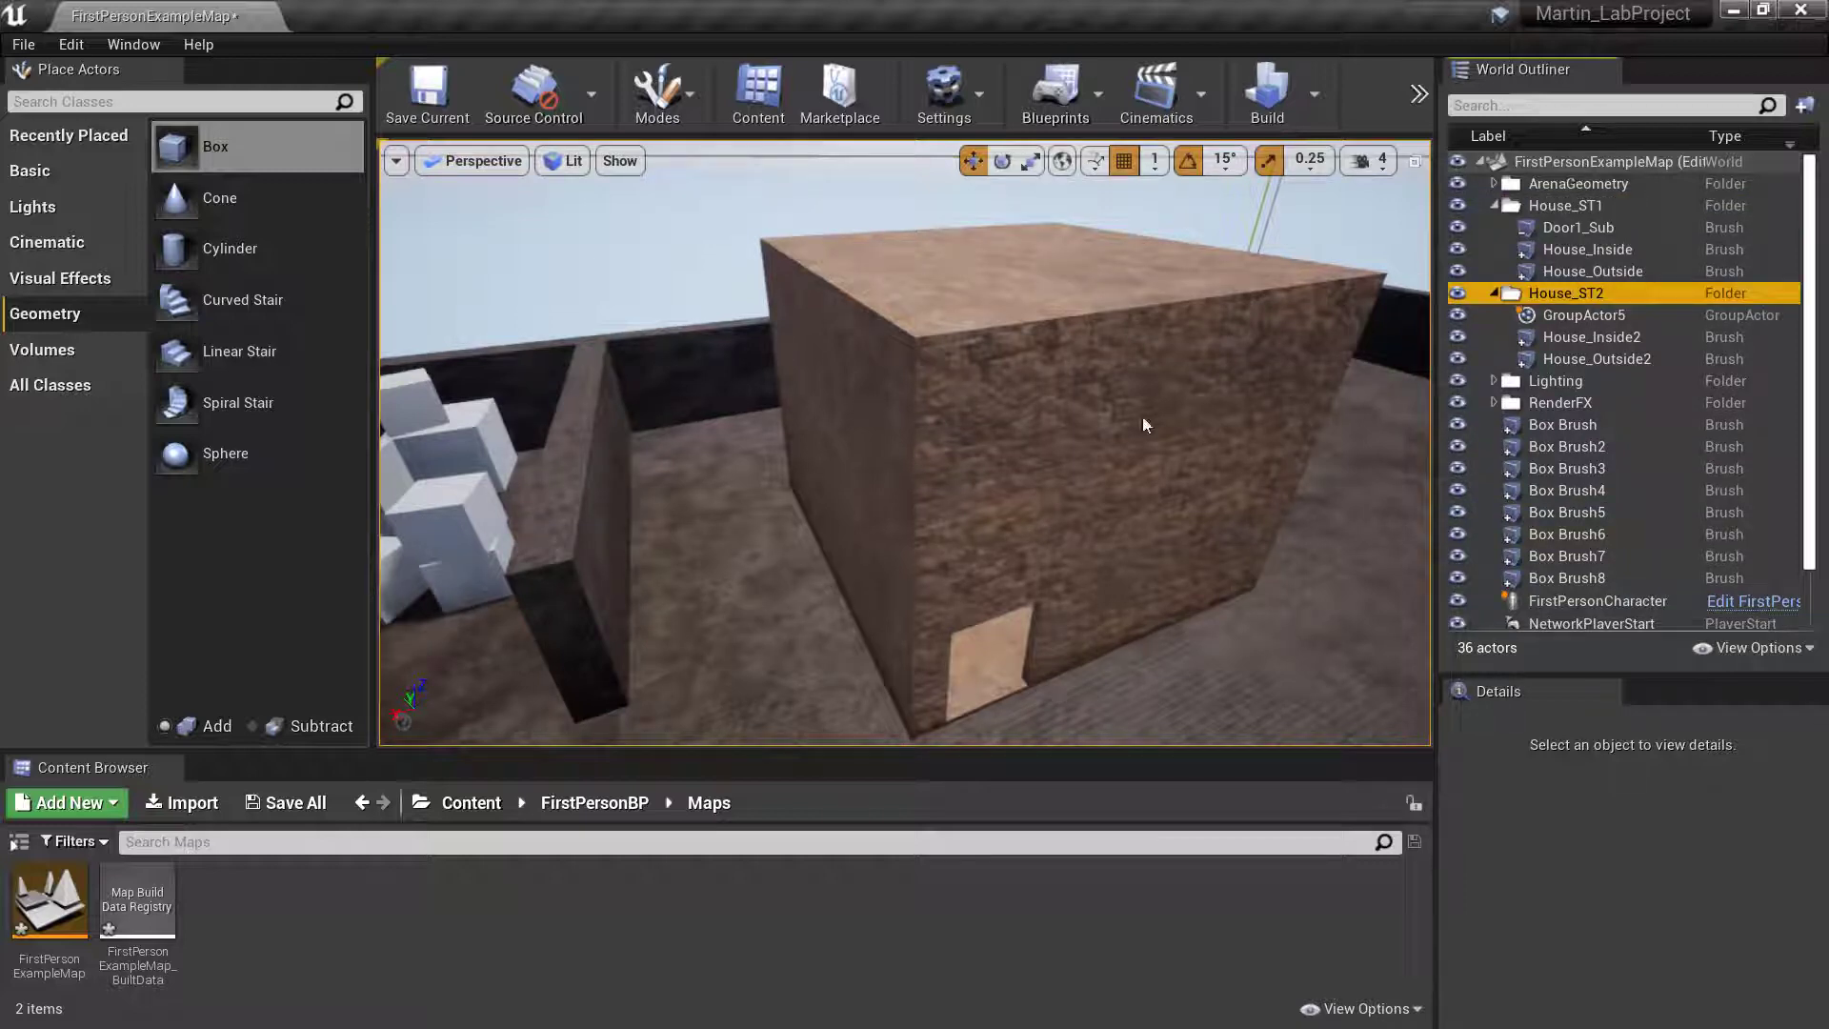
Ungroup the House_Inside2 and House_Outside2 brushes in the House_ST2 folder.
{"action": "left_click", "coordinate": [1589, 337]}
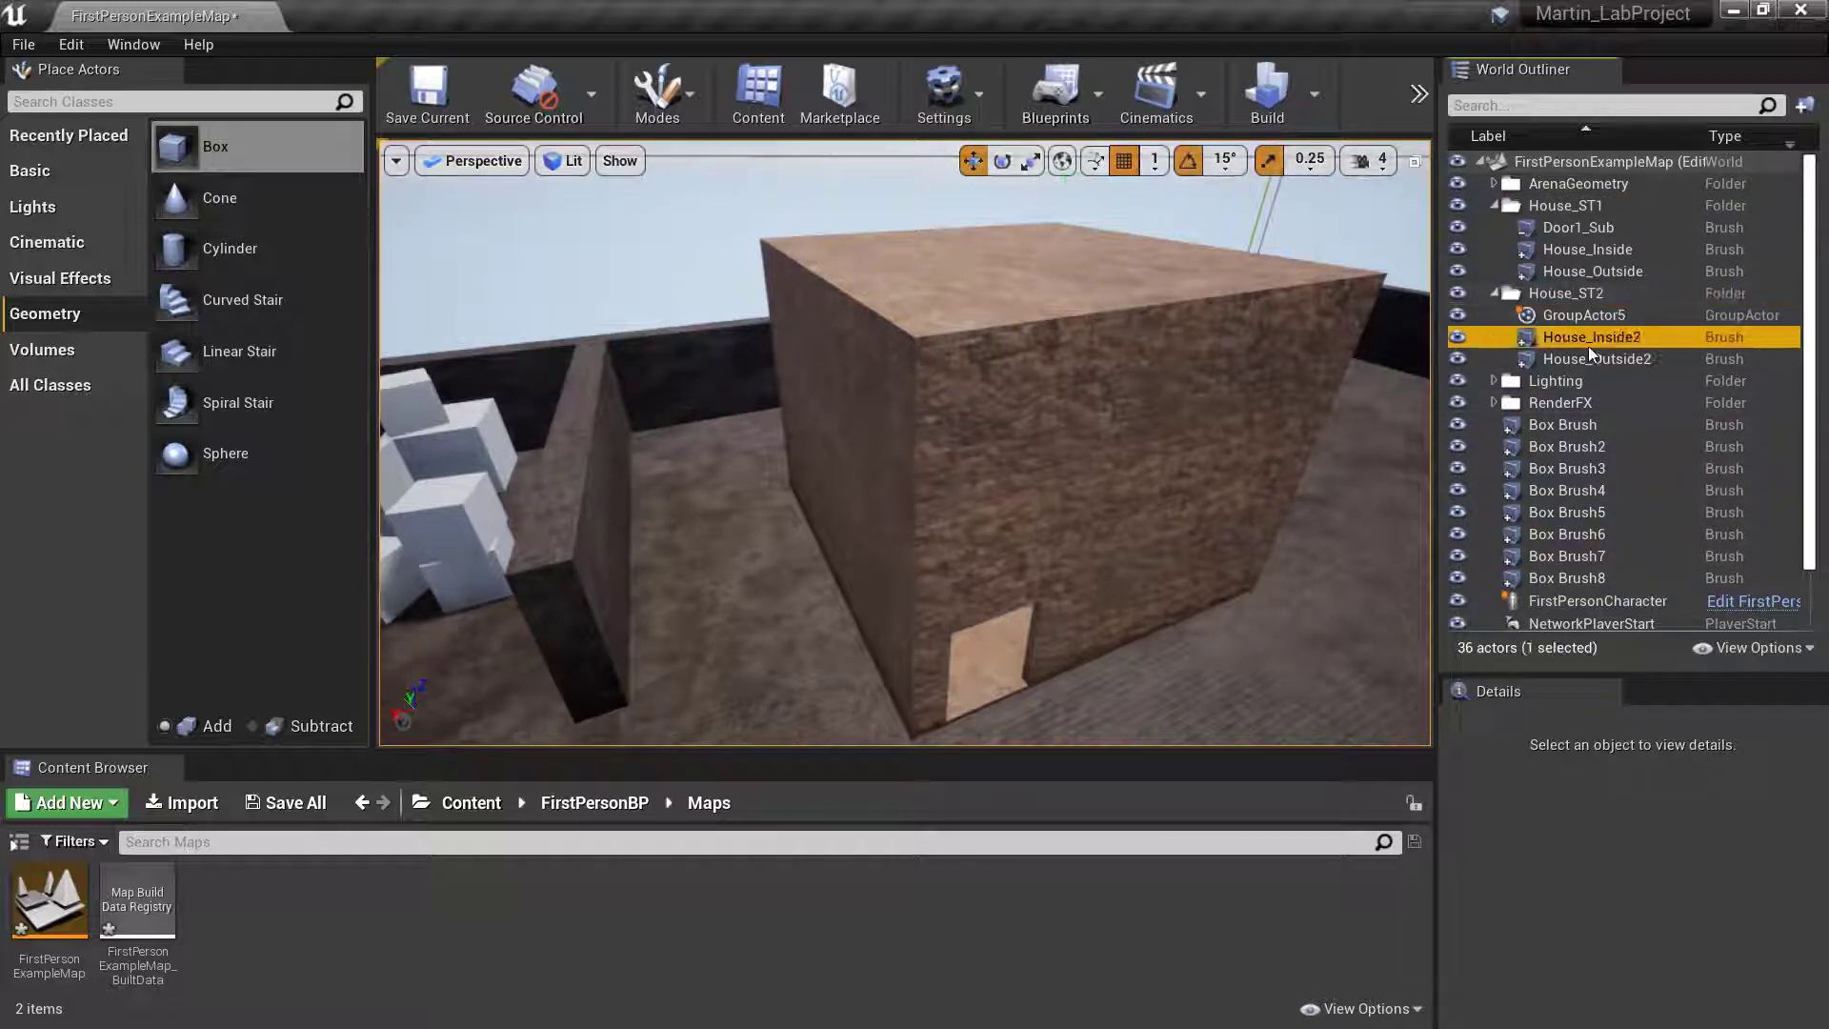
{"action": "left_click", "coordinate": [1587, 359], "text": "shift"}
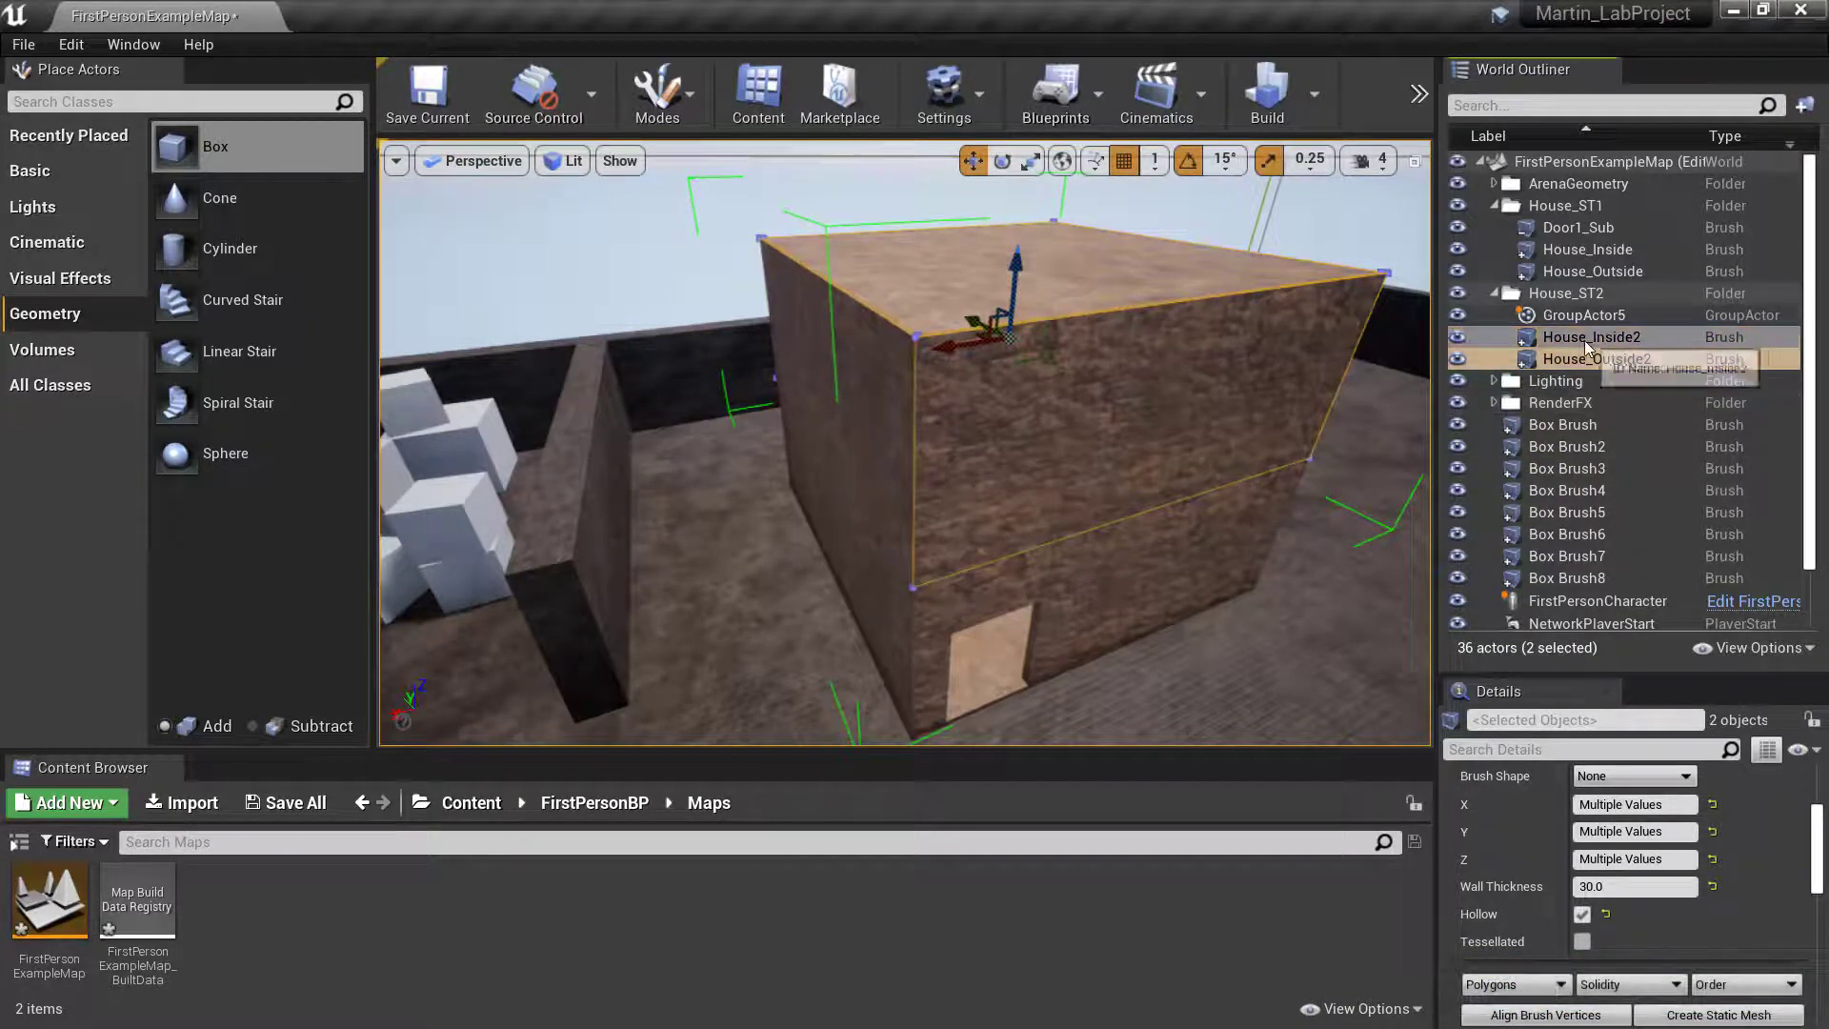
{"action": "left_click", "coordinate": [1581, 339]}
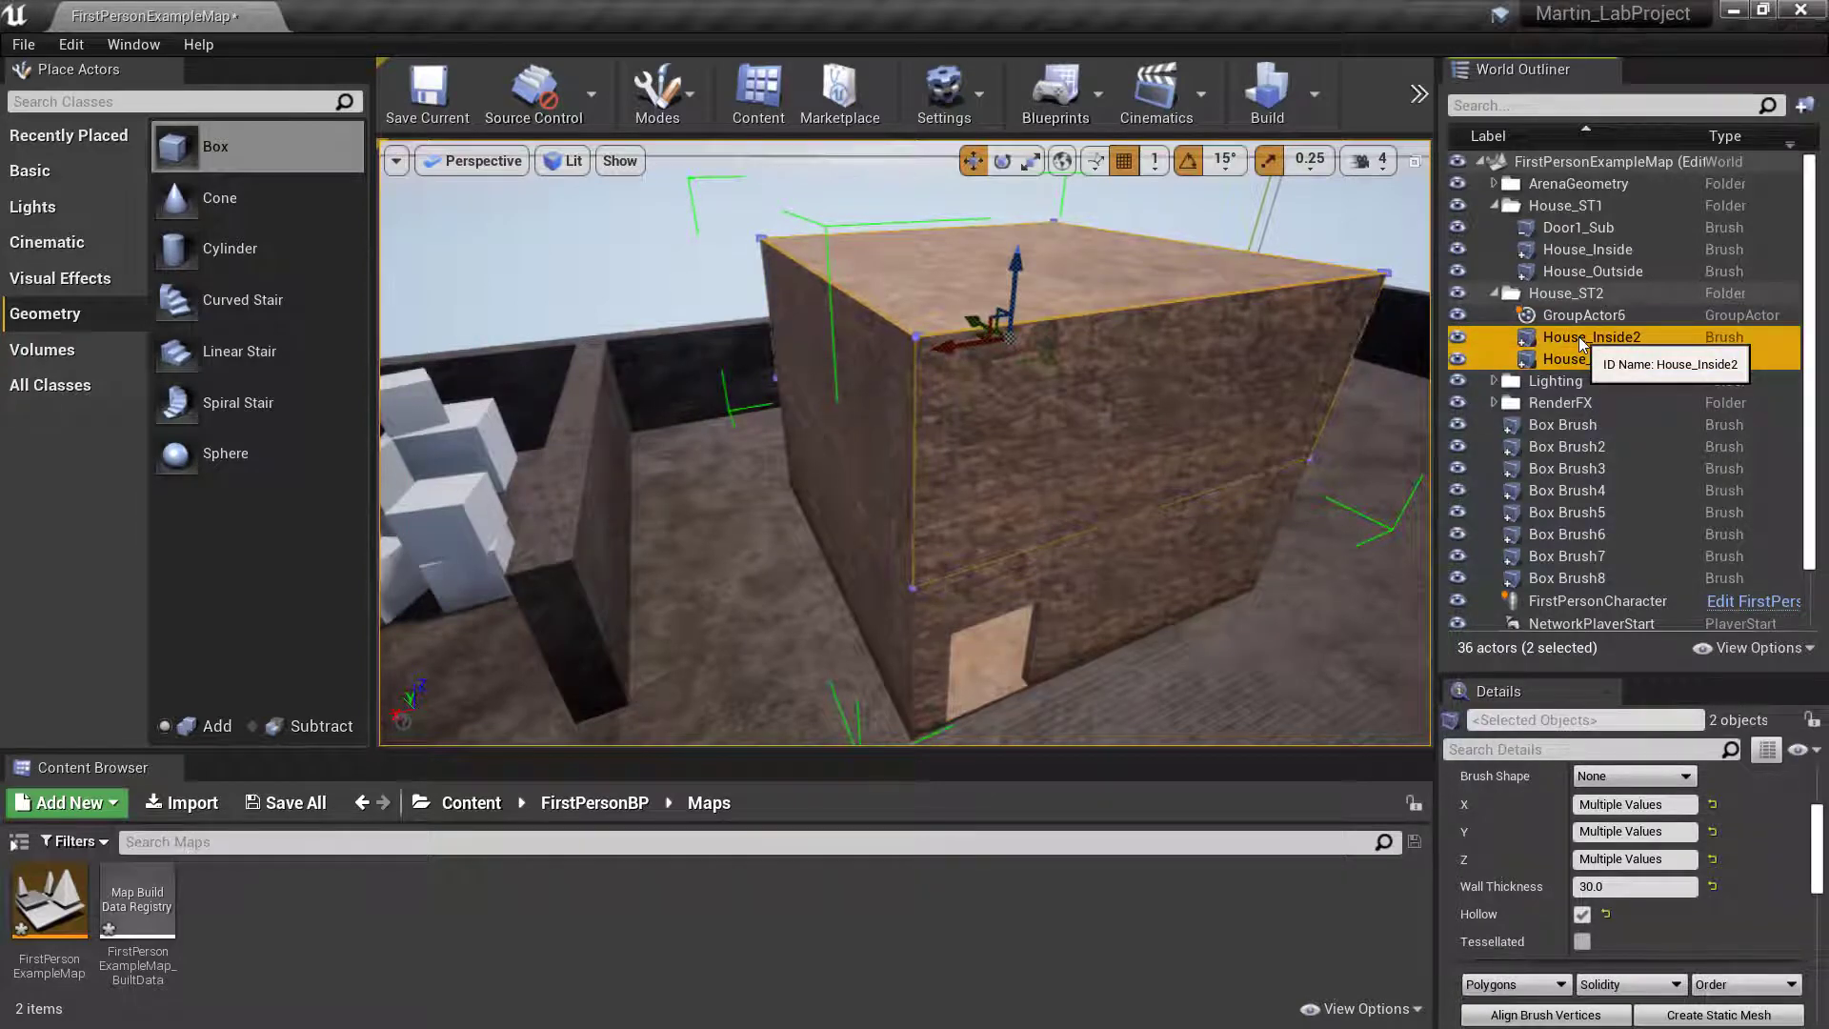
{"action": "right_click", "coordinate": [1579, 343]}
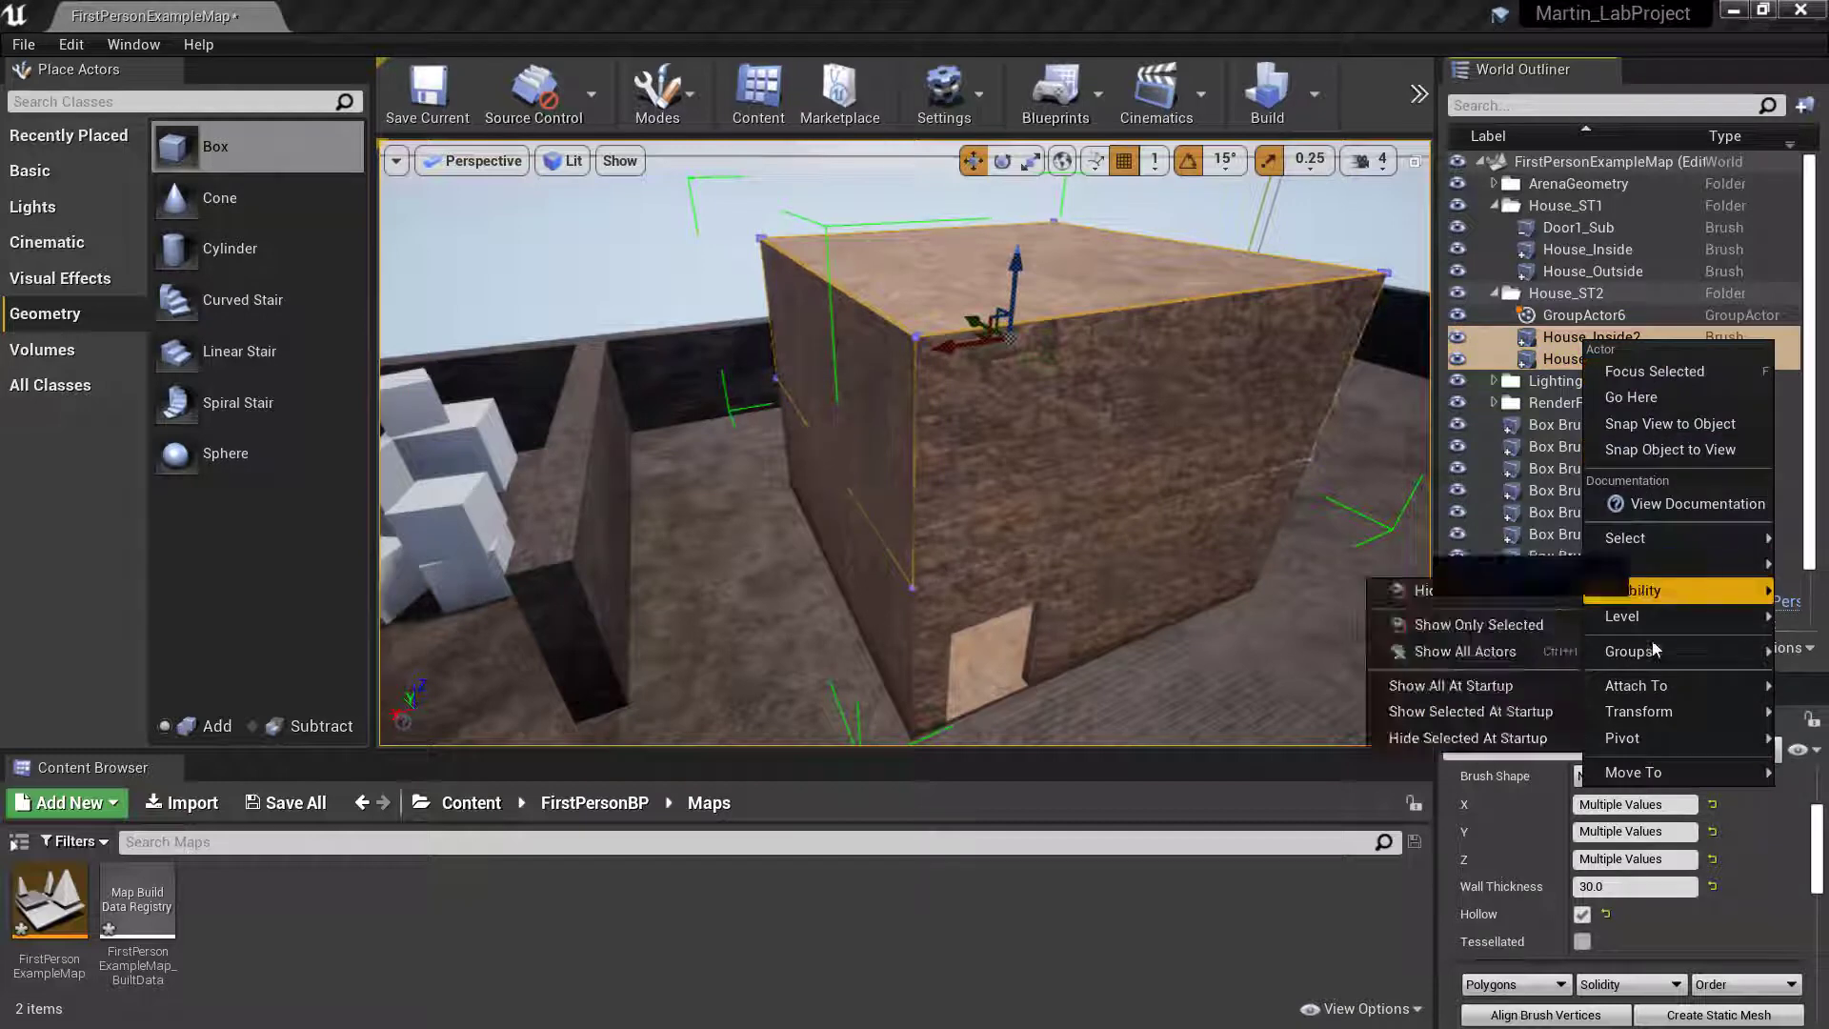
{"action": "mouse_move", "coordinate": [1653, 654]}
{"action": "left_click", "coordinate": [1534, 649]}
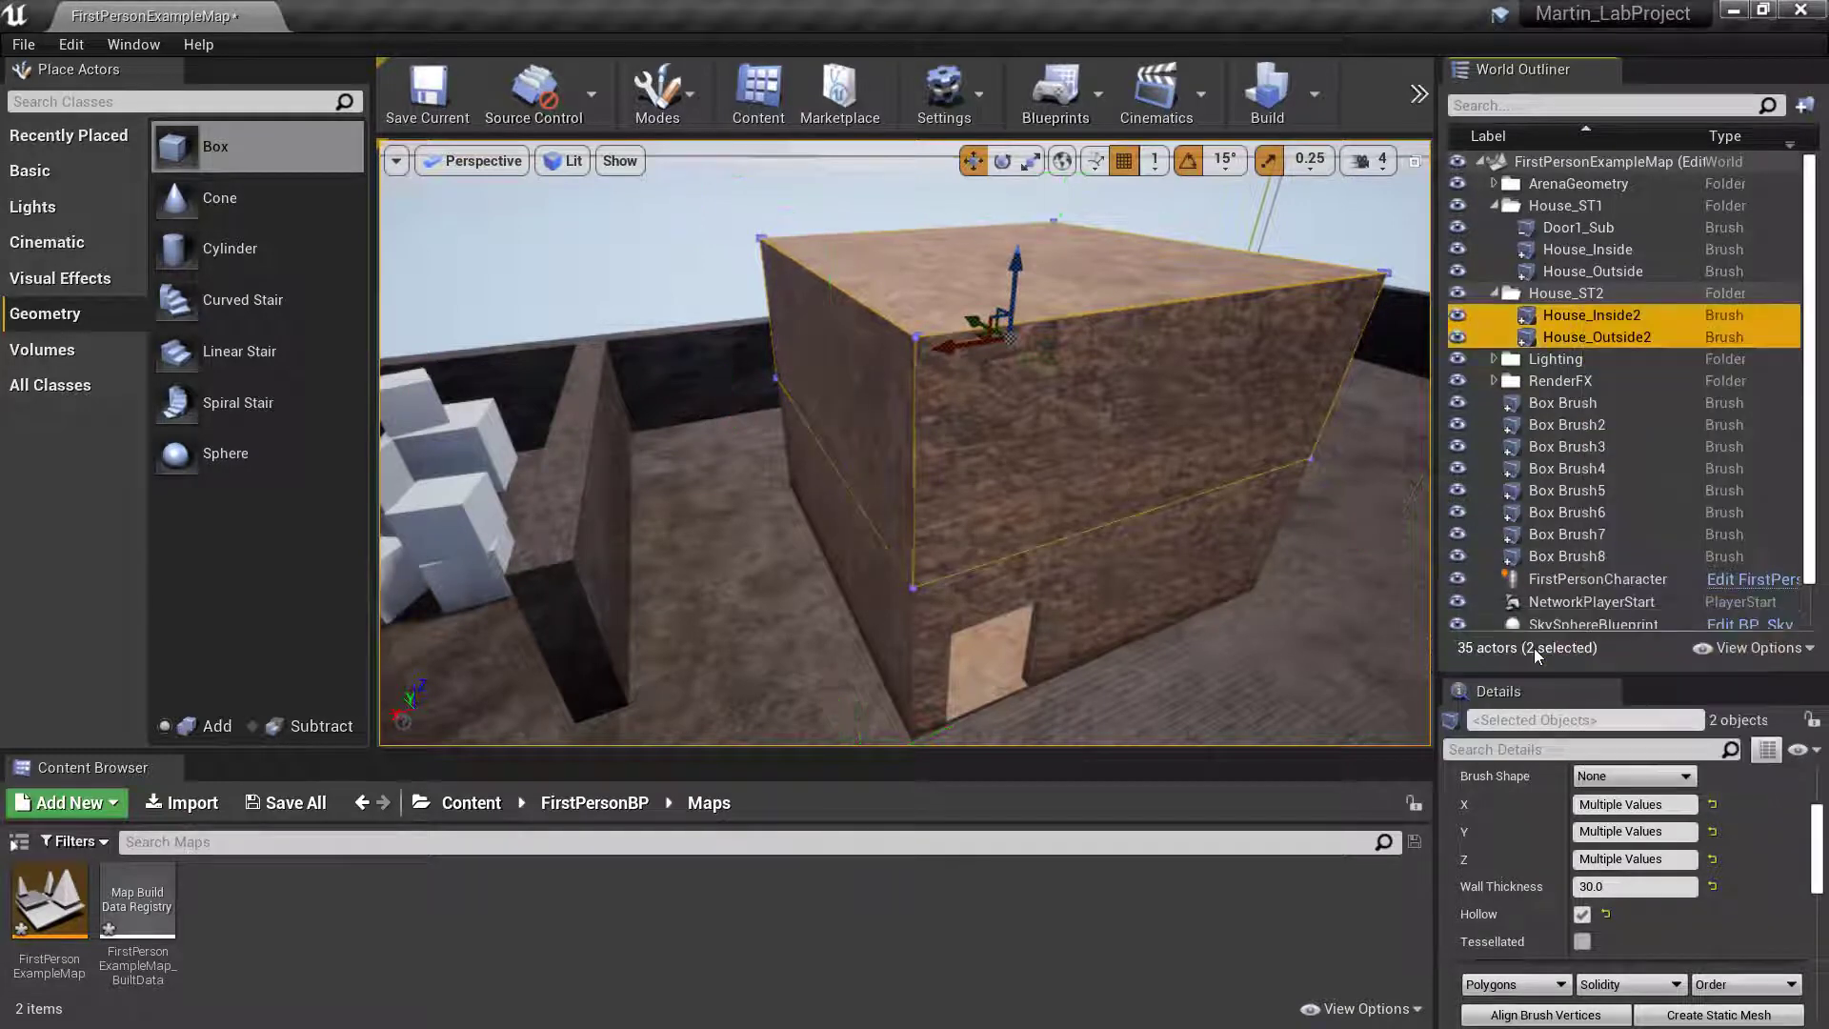
Clear the joint selection and check that House_Inside2 and House_Outside2 can be selected individually.
{"action": "left_click", "coordinate": [1562, 363]}
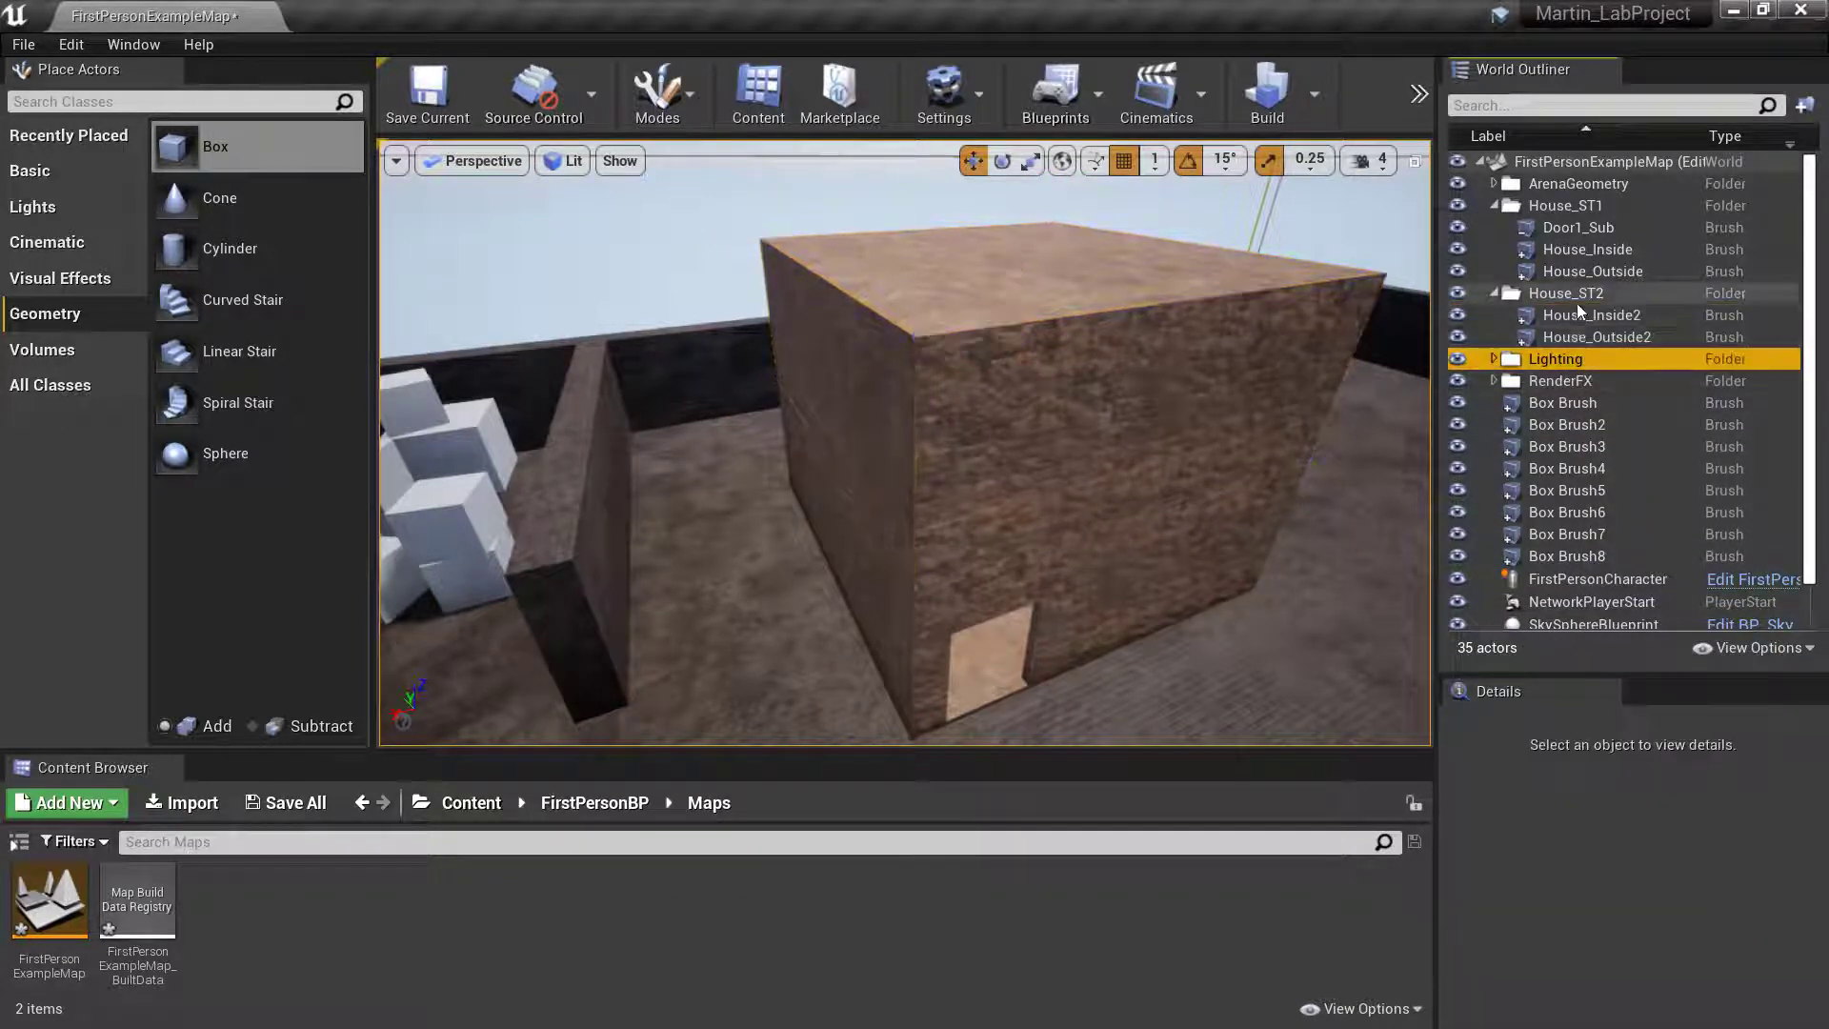
{"action": "left_click", "coordinate": [1572, 323]}
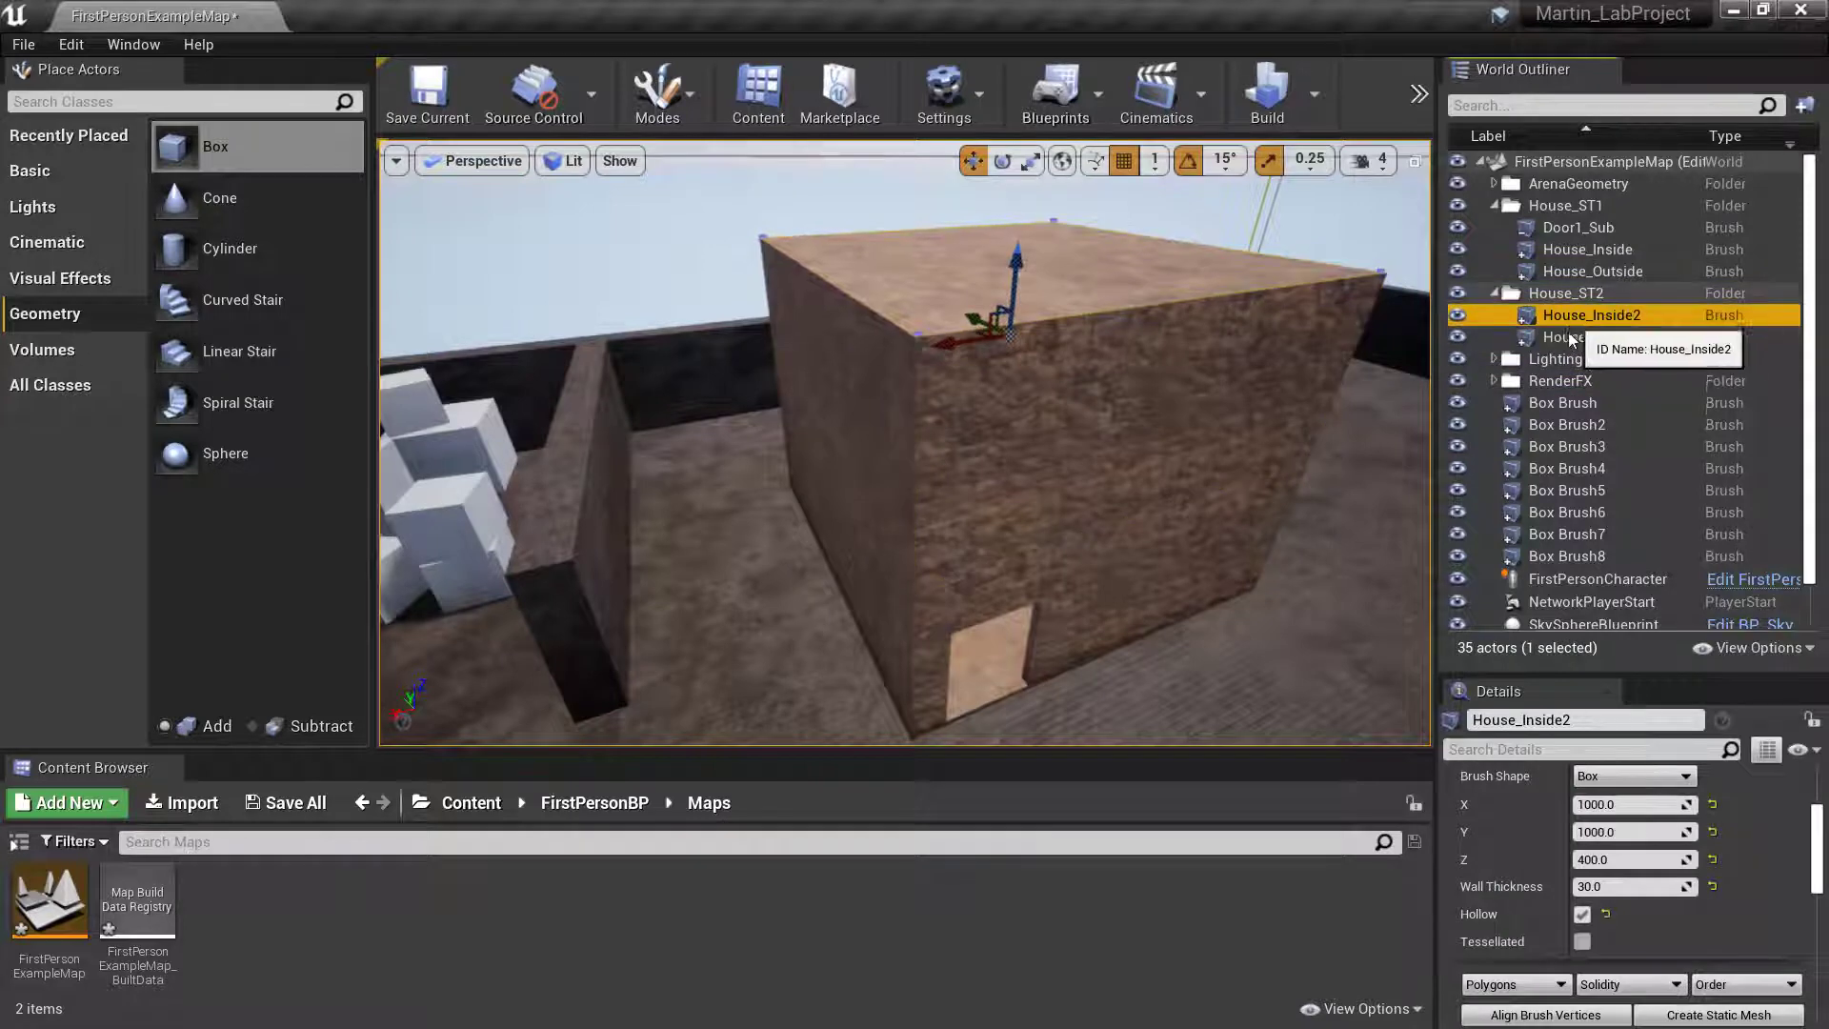
{"action": "left_click", "coordinate": [1568, 335]}
{"action": "left_click", "coordinate": [1574, 314]}
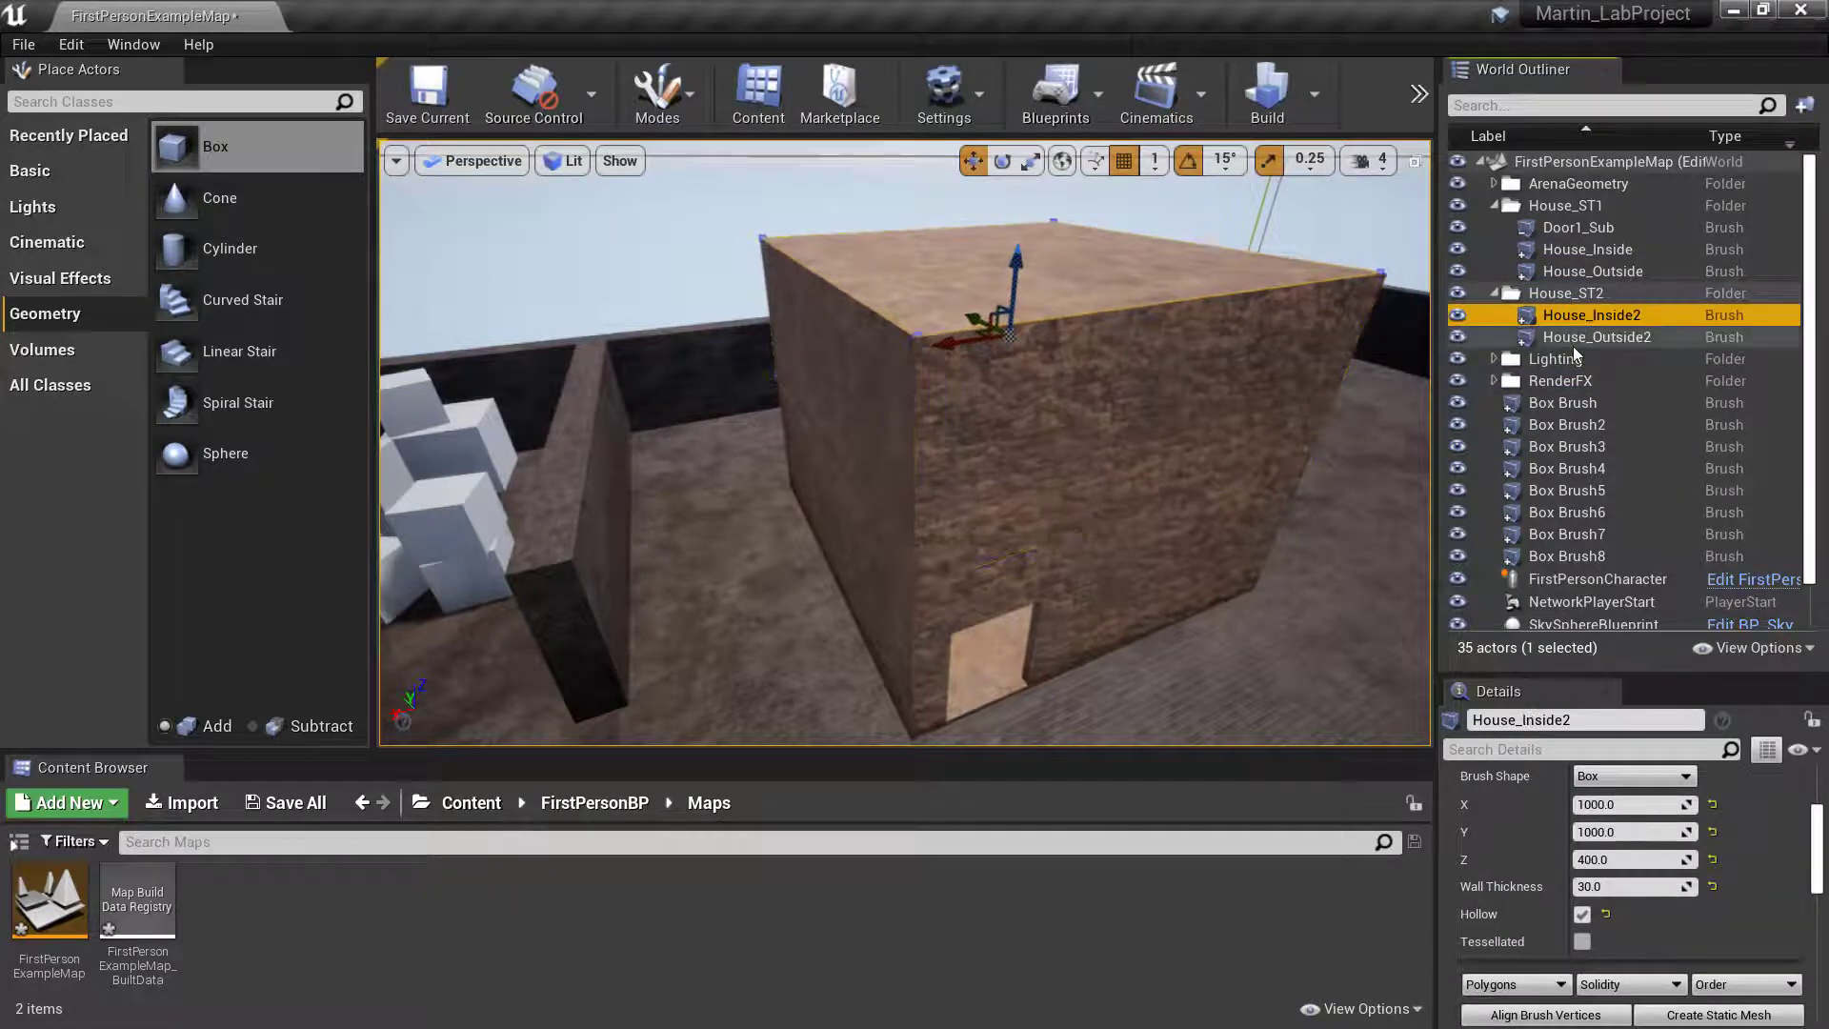
Hide the House_Outside2 brush and inspect the upper storey's interior.
{"action": "left_click", "coordinate": [1574, 341]}
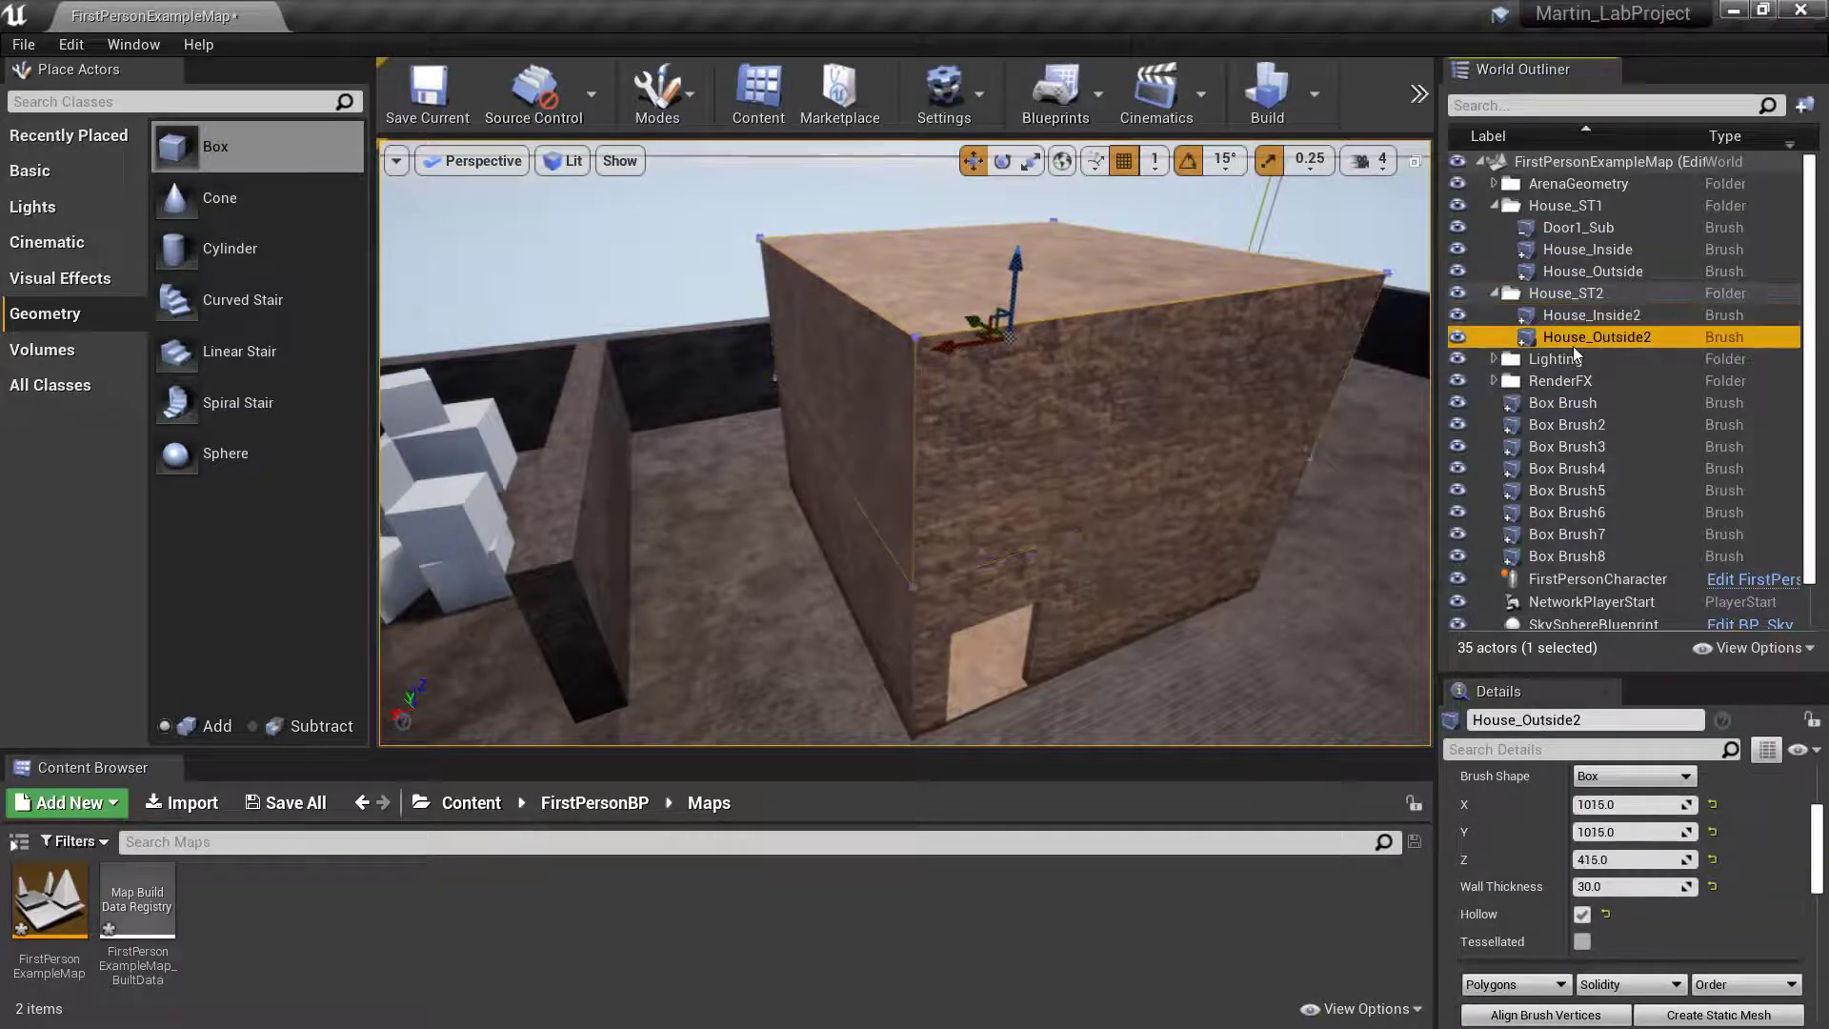
{"action": "left_click", "coordinate": [1458, 336]}
{"action": "mouse_move", "coordinate": [1191, 438]}
{"action": "right_mouse_down"}
{"action": "mouse_move", "coordinate": [1186, 505]}
{"action": "mouse_move", "coordinate": [1215, 457]}
{"action": "right_mouse_up"}
{"action": "key", "text": "w"}
{"action": "right_click_drag", "start_coordinate": [905, 438], "coordinate": [905, 439]}
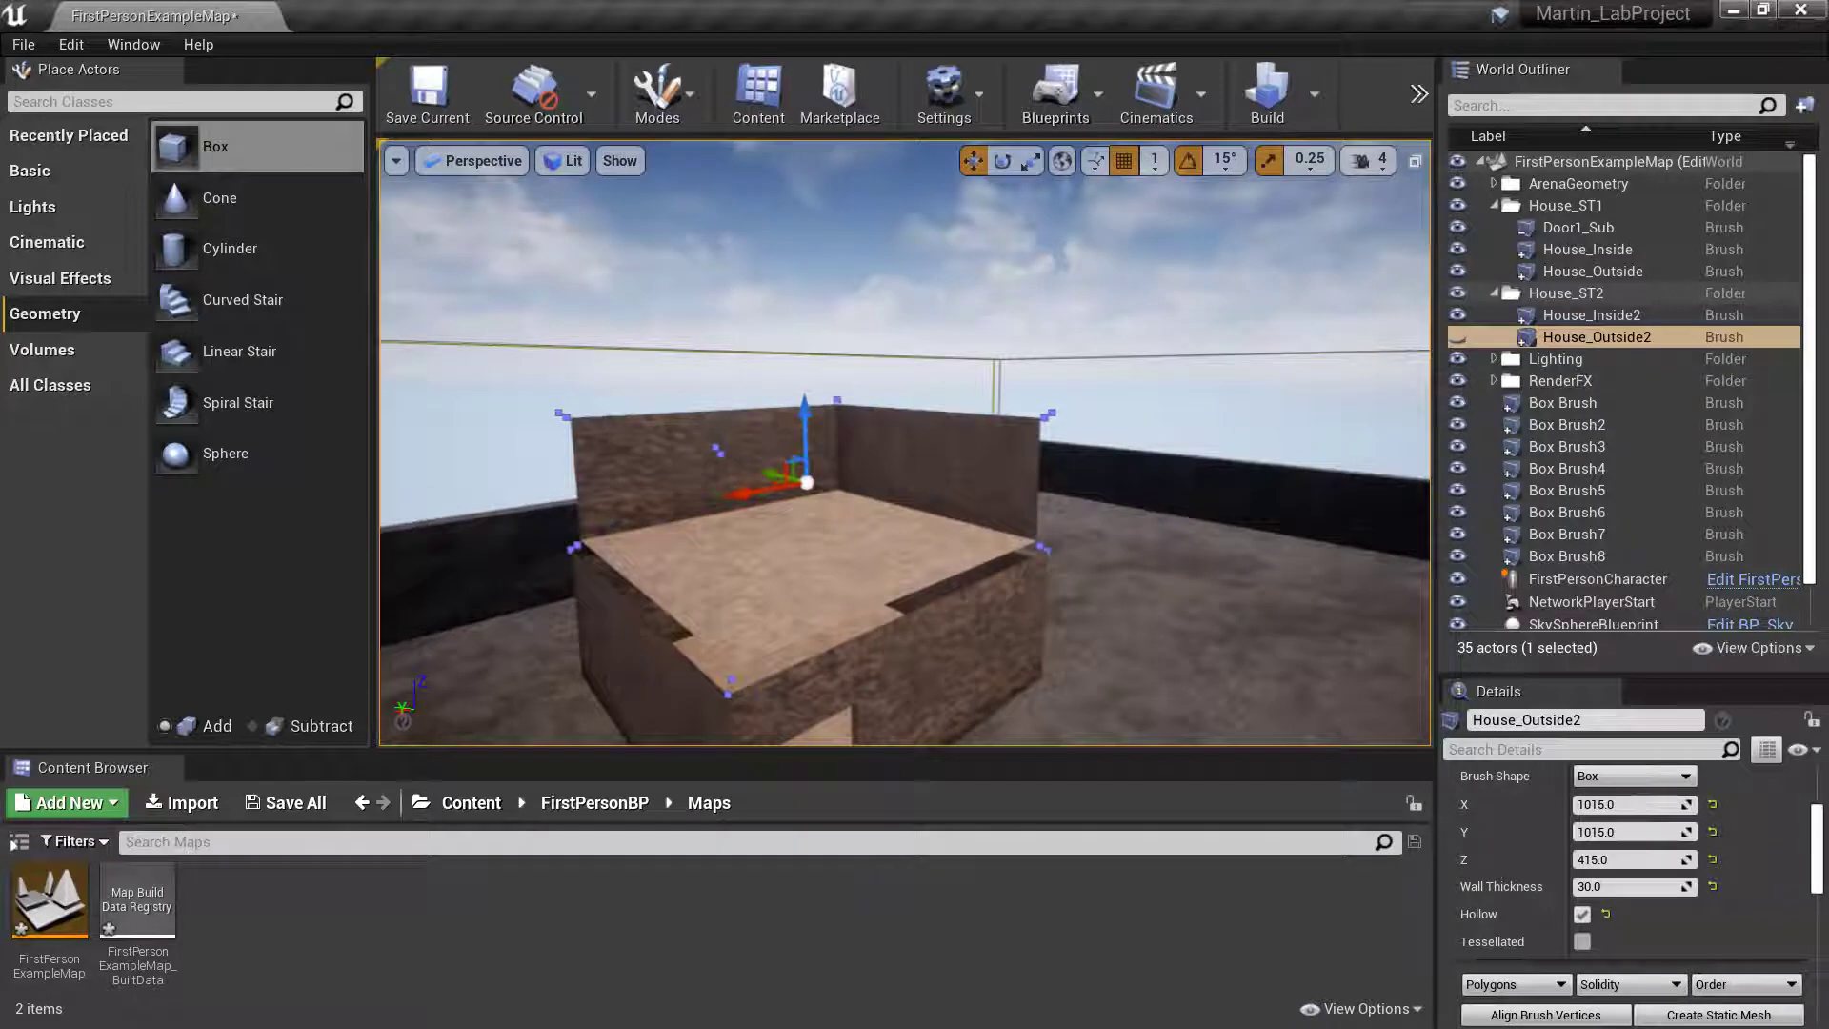